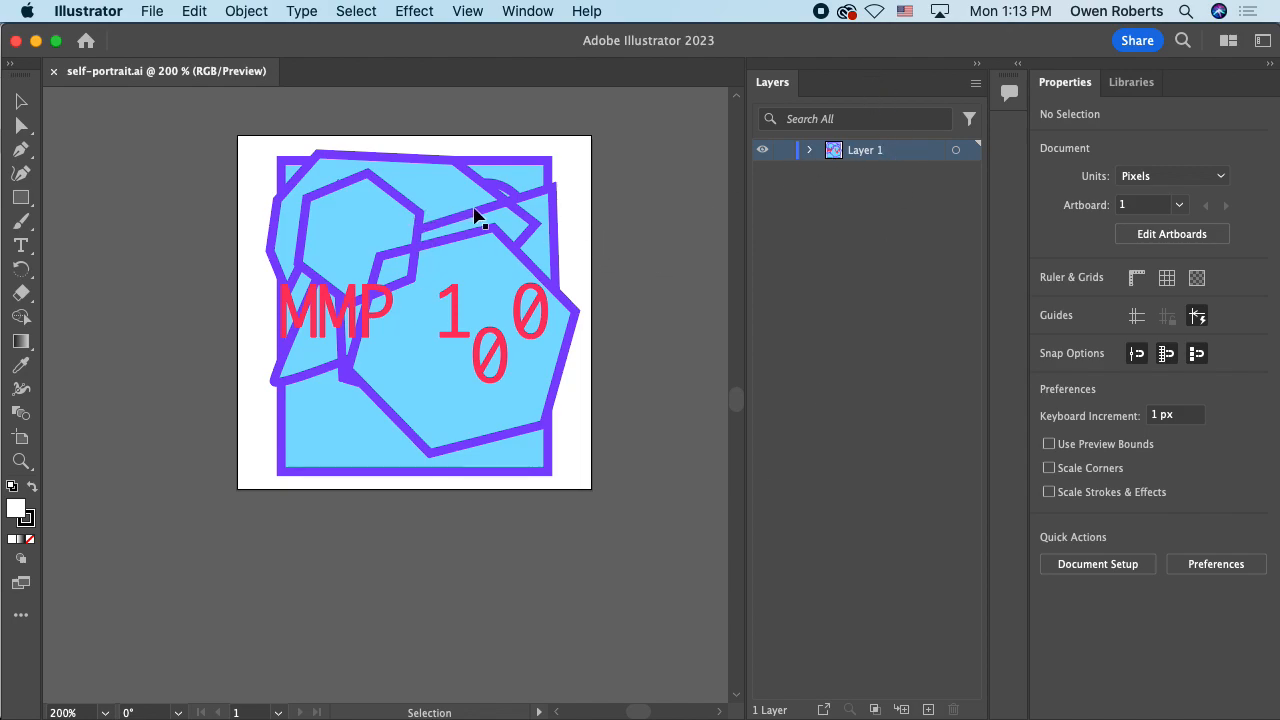
Step: Examine the objects inside Layer 1, collapse the layer, and hide and show it again
{"action": "left_click", "coordinate": [809, 149]}
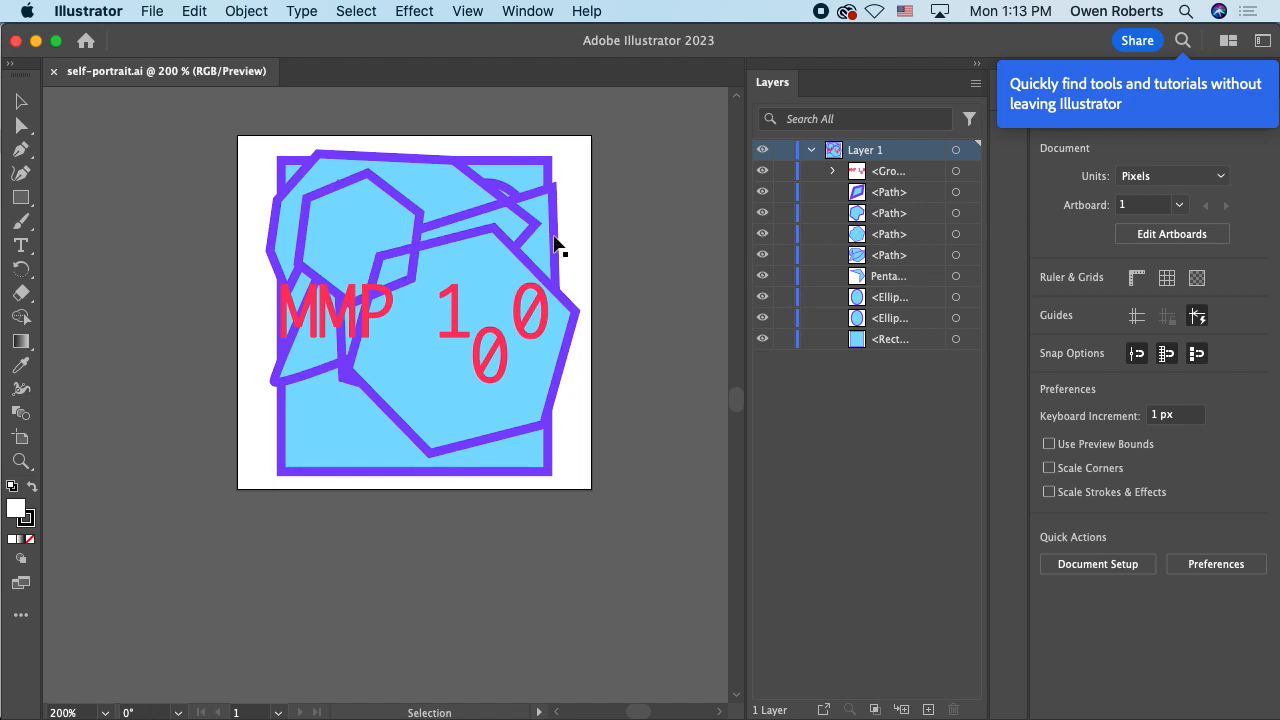
{"action": "left_click", "coordinate": [871, 360]}
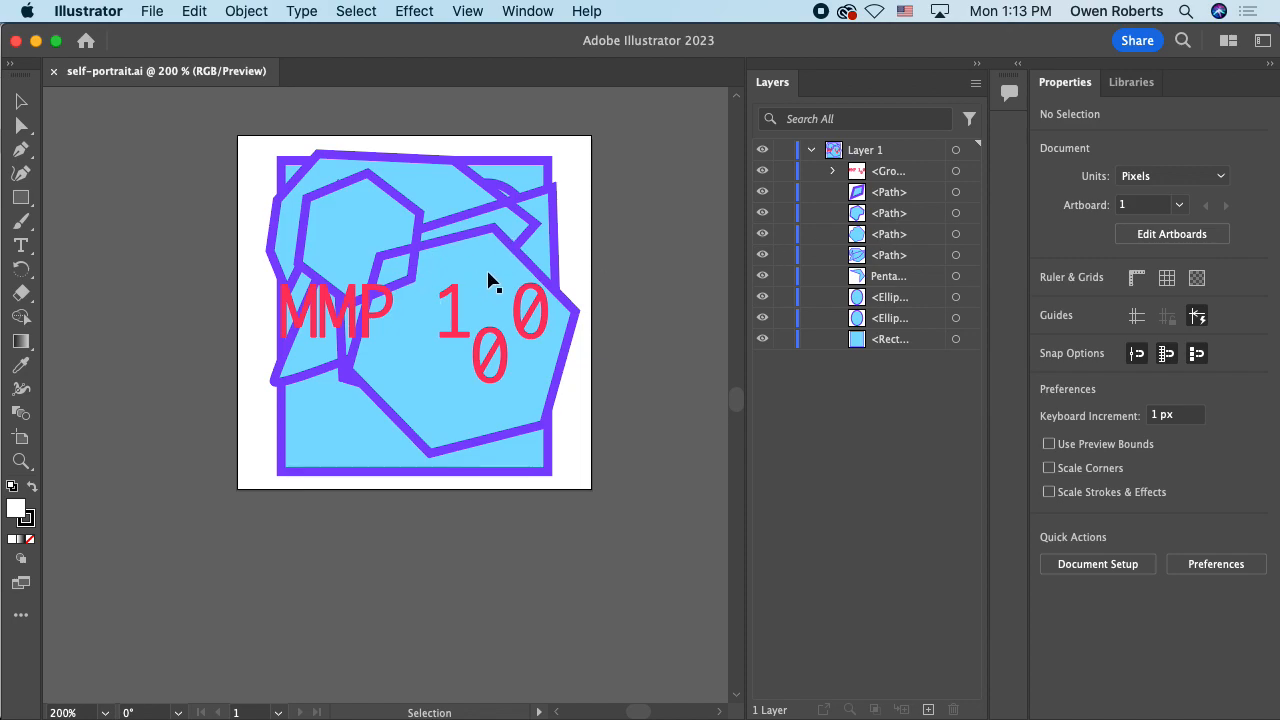
{"action": "left_click", "coordinate": [895, 177]}
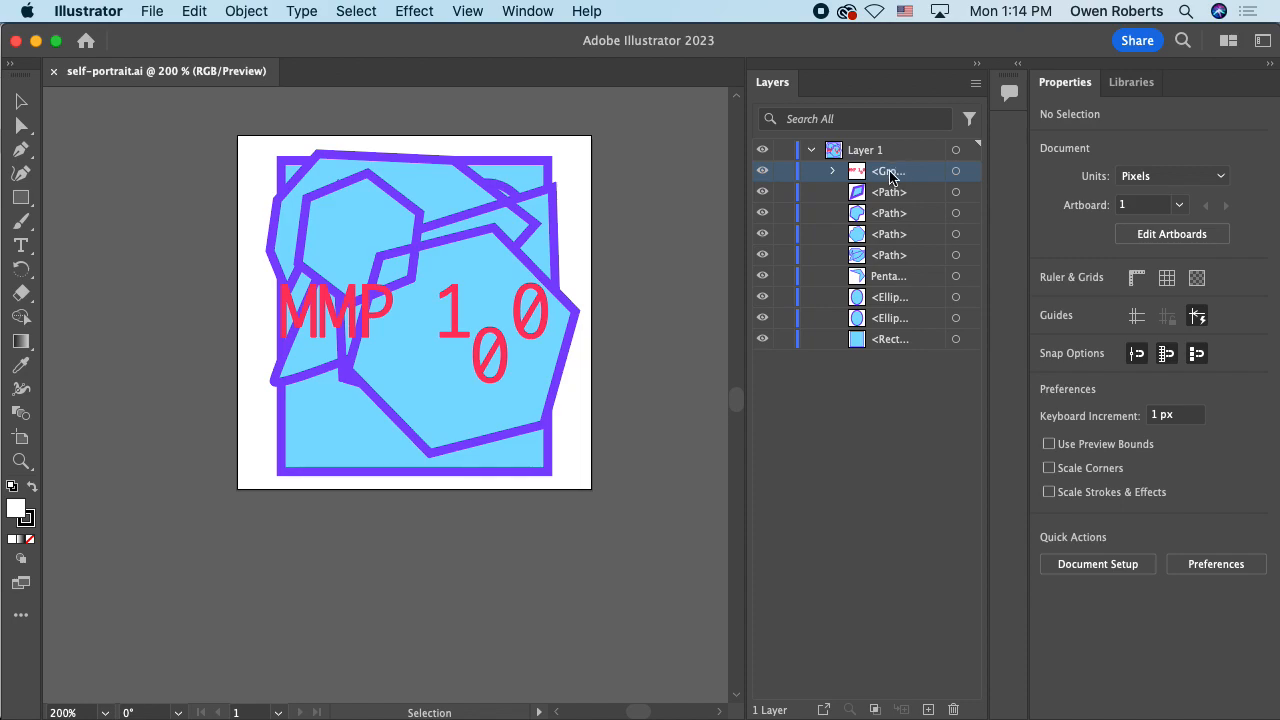
{"action": "left_click", "coordinate": [811, 152]}
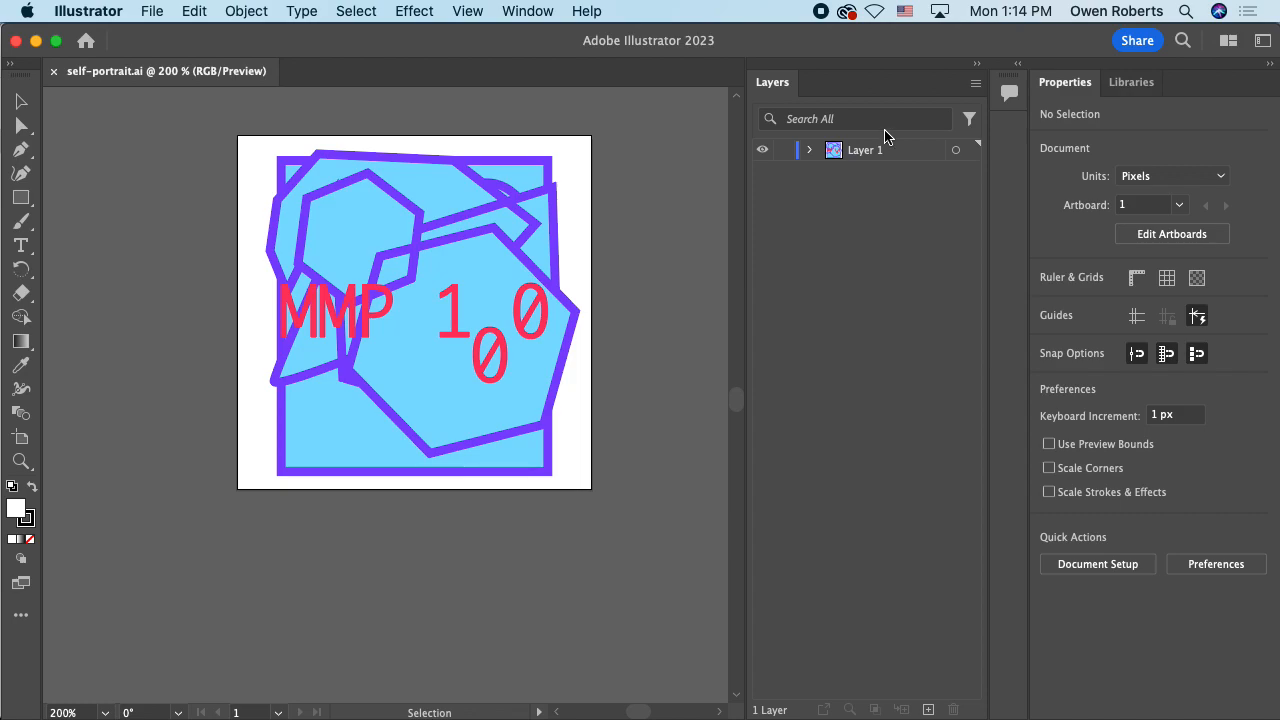
{"action": "left_click", "coordinate": [900, 155]}
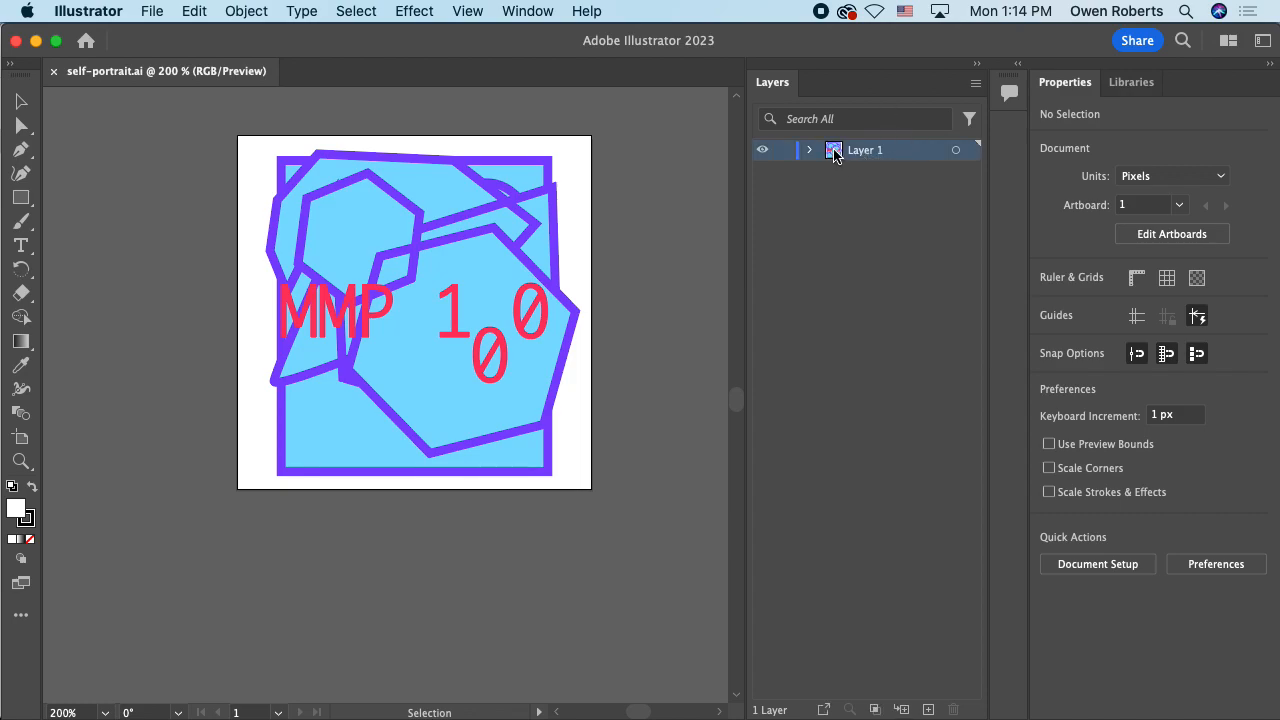
{"action": "left_click", "coordinate": [762, 152]}
{"action": "left_click", "coordinate": [762, 152]}
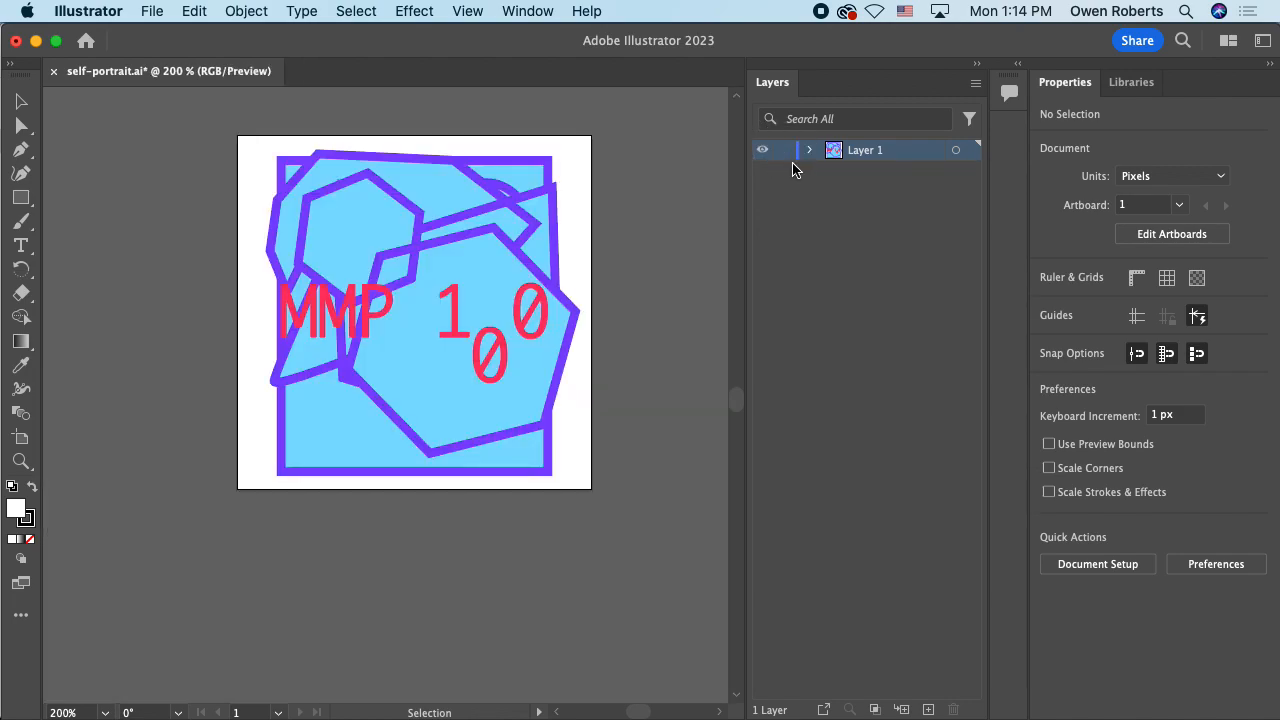
Step: List Layer 1's objects with full names visible and move the large irregular path and the notched hexagon path to directly below the text group
{"action": "left_click", "coordinate": [810, 150]}
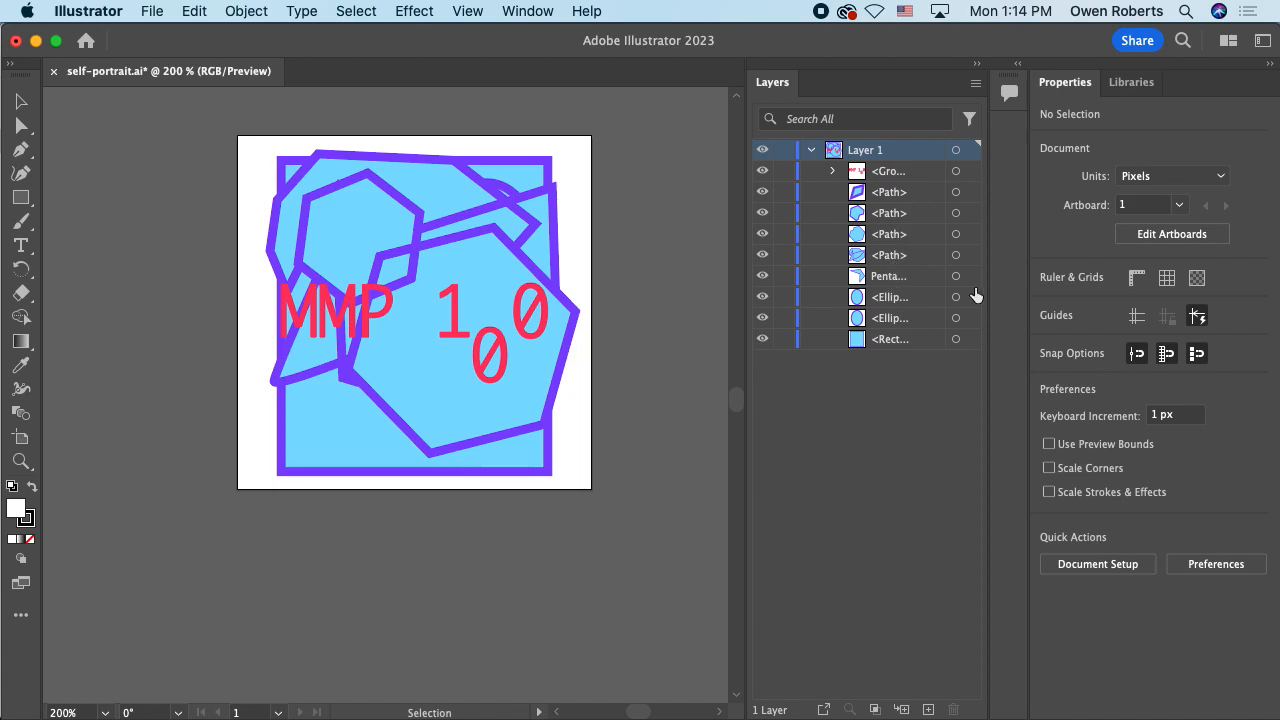
{"action": "left_click_drag", "start_coordinate": [746, 237], "coordinate": [650, 229]}
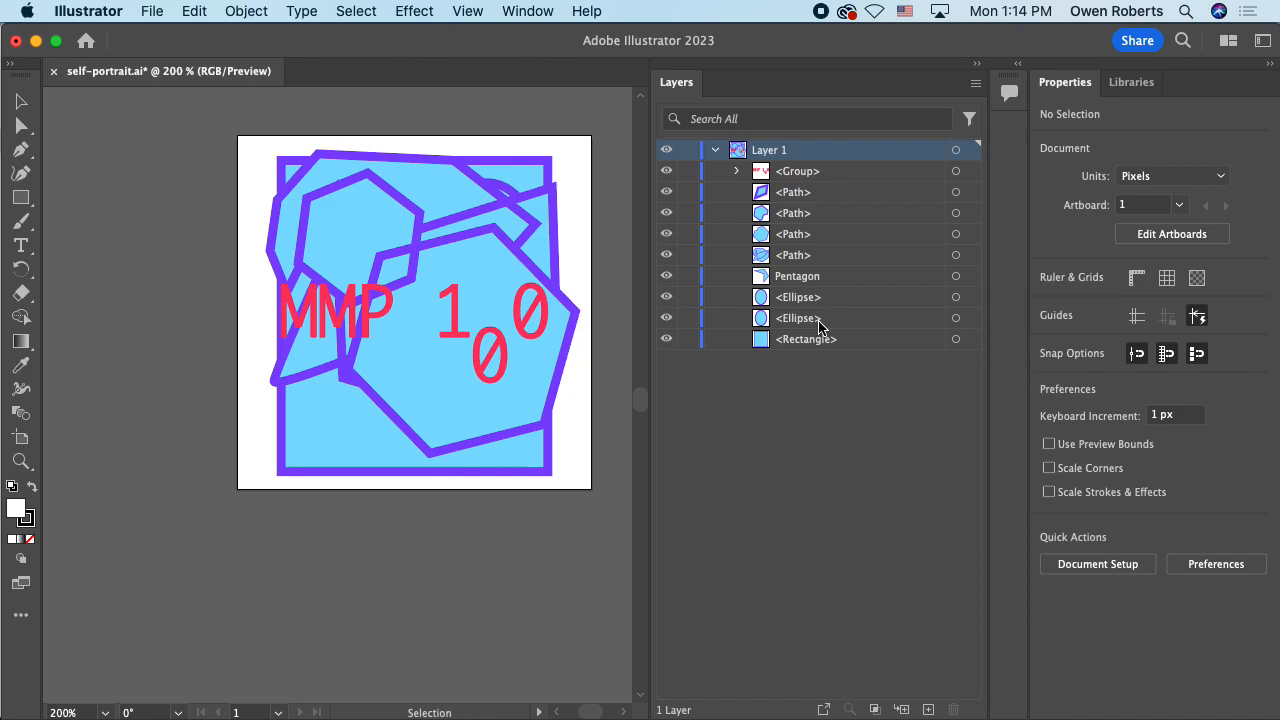
{"action": "left_click", "coordinate": [799, 258]}
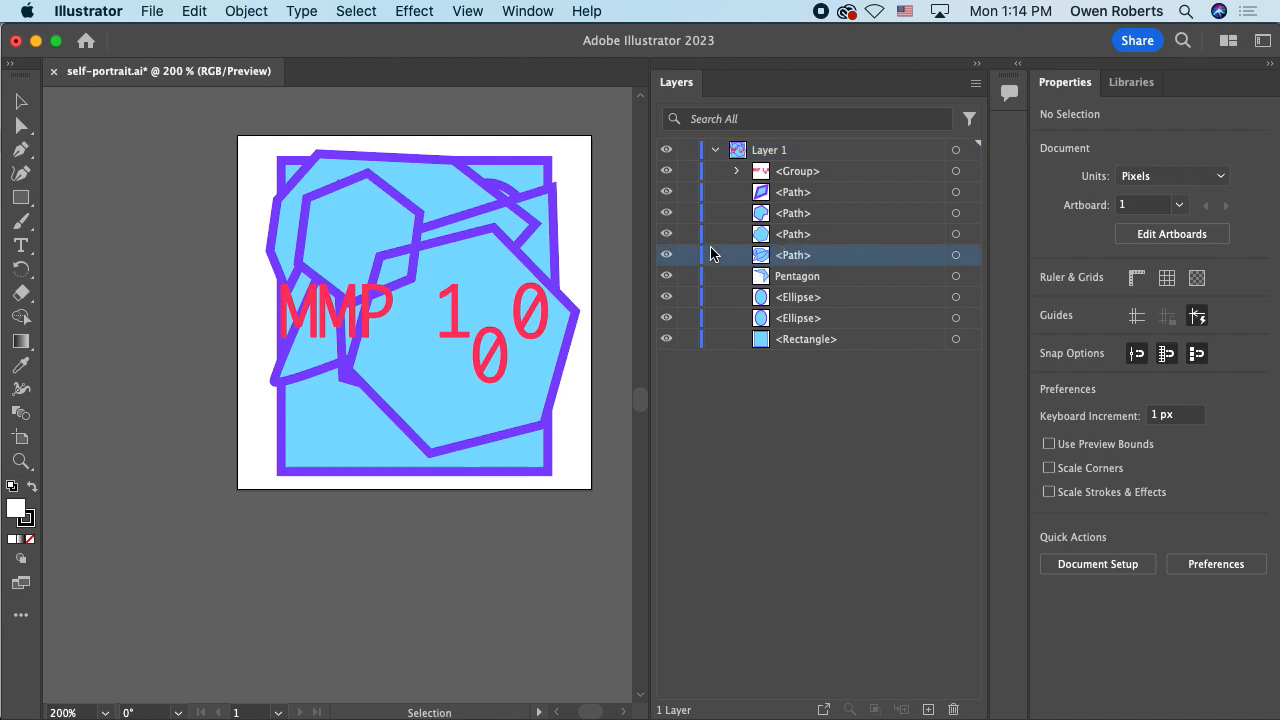
{"action": "left_click_drag", "start_coordinate": [785, 262], "coordinate": [800, 190]}
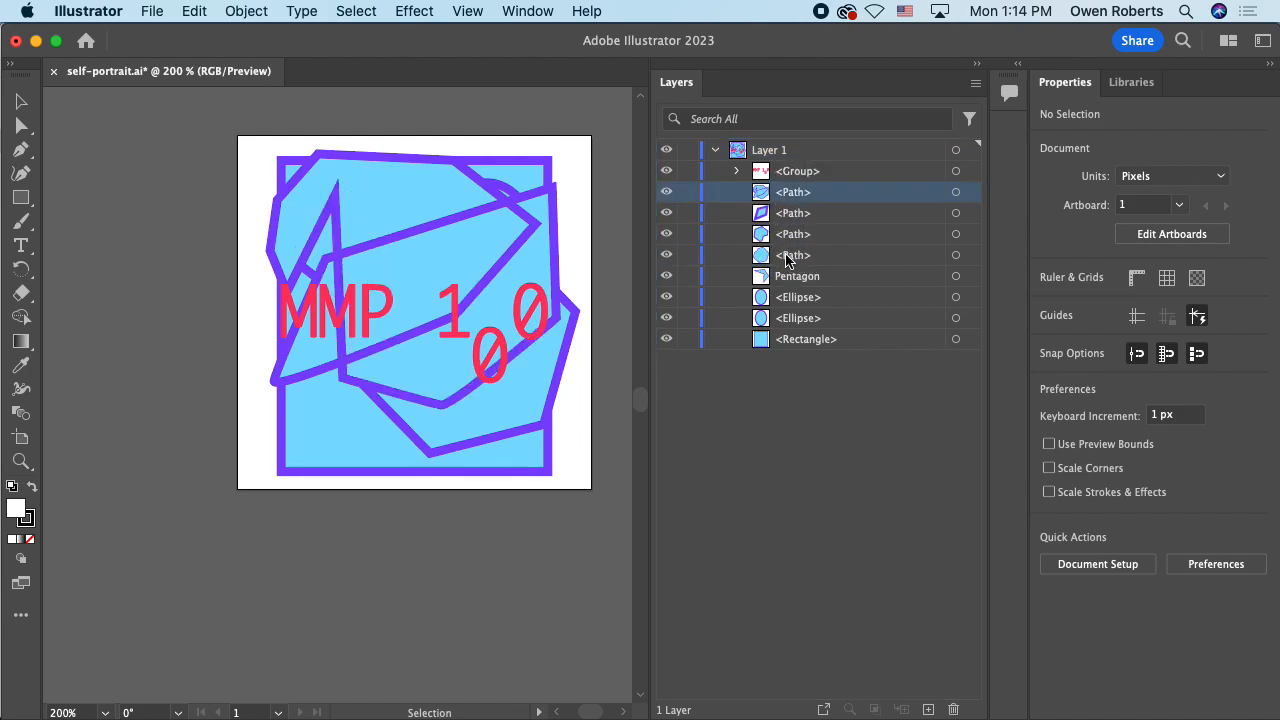
{"action": "left_click_drag", "start_coordinate": [796, 236], "coordinate": [794, 191]}
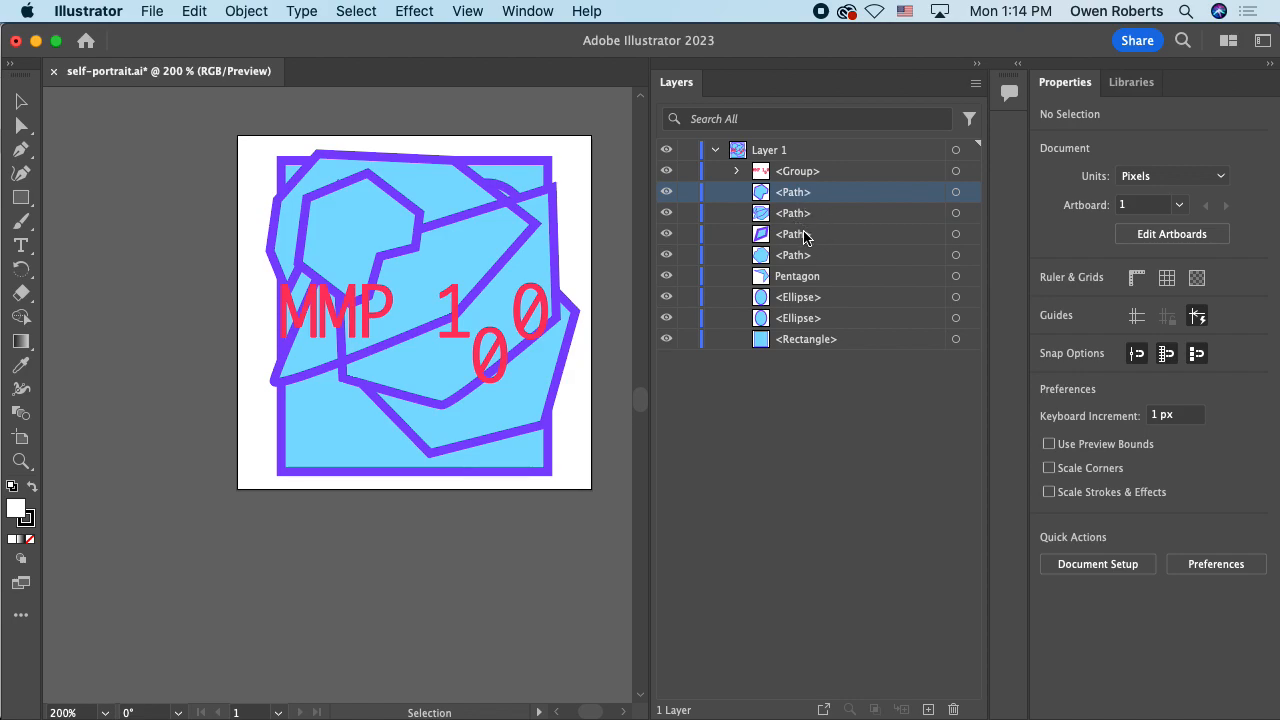
Step: Target the large irregular path from the layer list and move it down and slightly left to about X 482, Y 725 px
{"action": "left_click", "coordinate": [957, 194]}
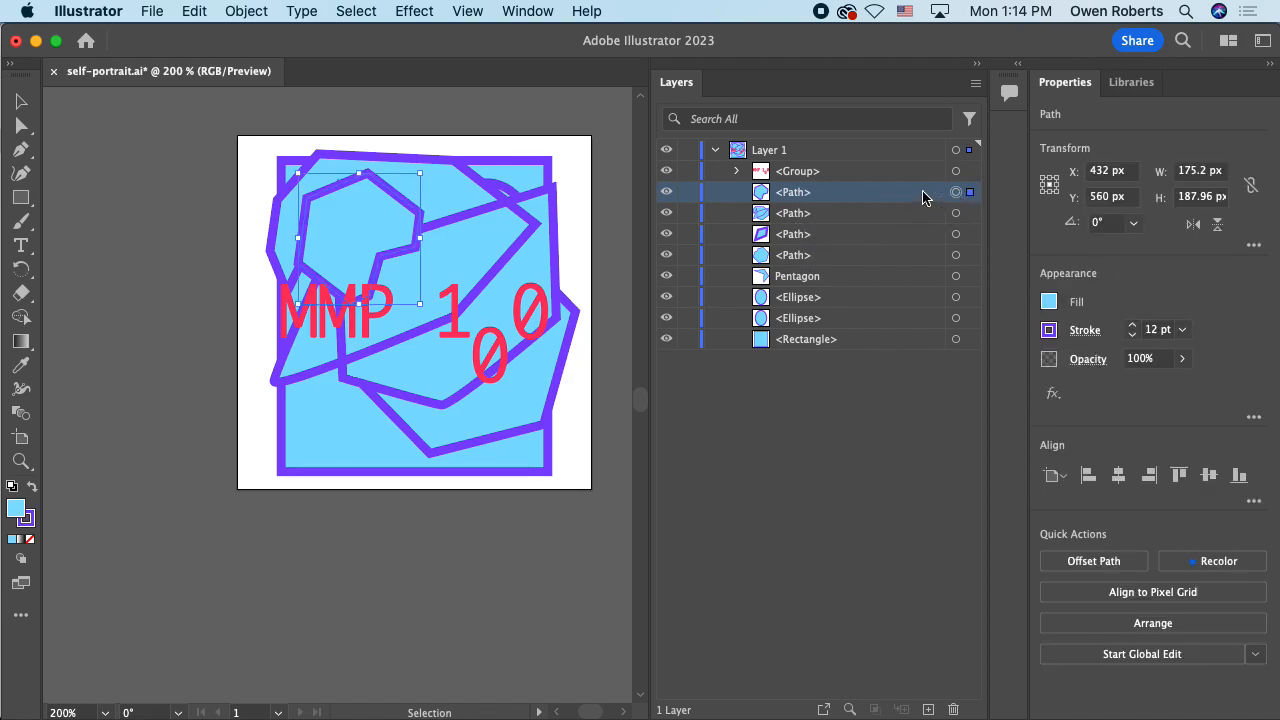
{"action": "scroll", "coordinate": [388, 184], "scroll_direction": "up", "scroll_amount": 1}
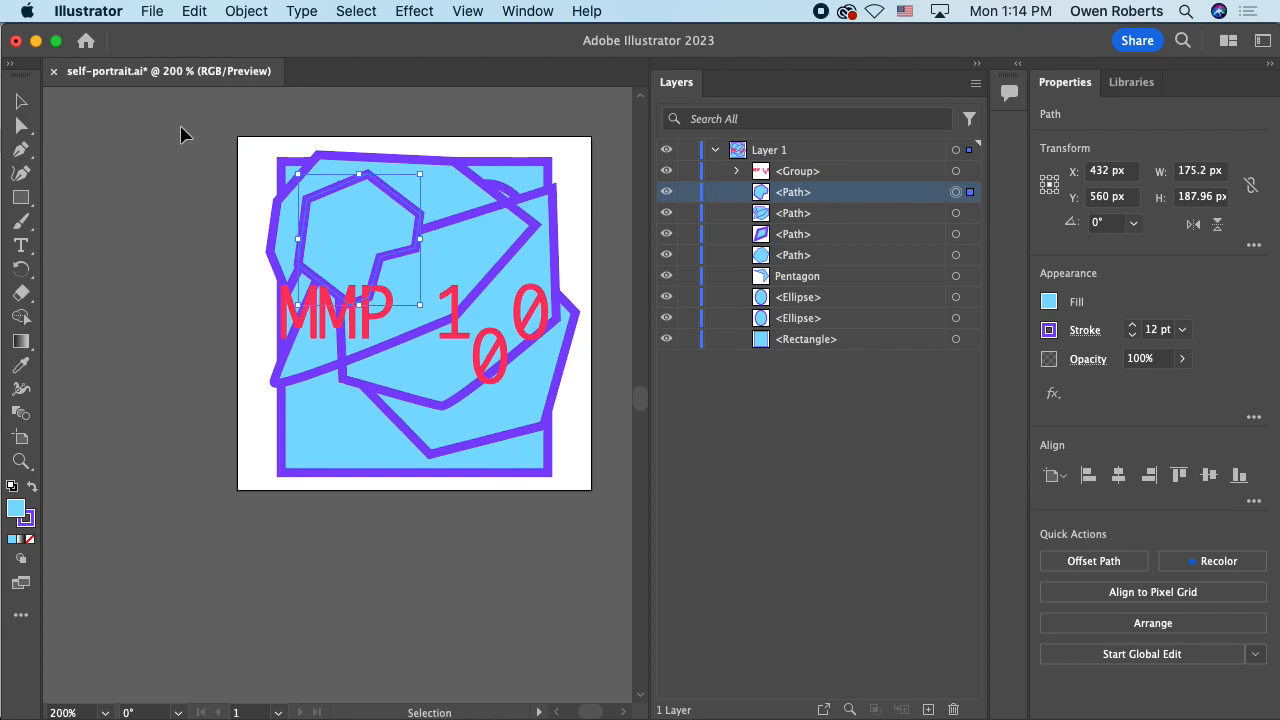
{"action": "left_click", "coordinate": [24, 107]}
{"action": "left_click", "coordinate": [955, 210]}
{"action": "left_click_drag", "start_coordinate": [523, 222], "coordinate": [496, 291]}
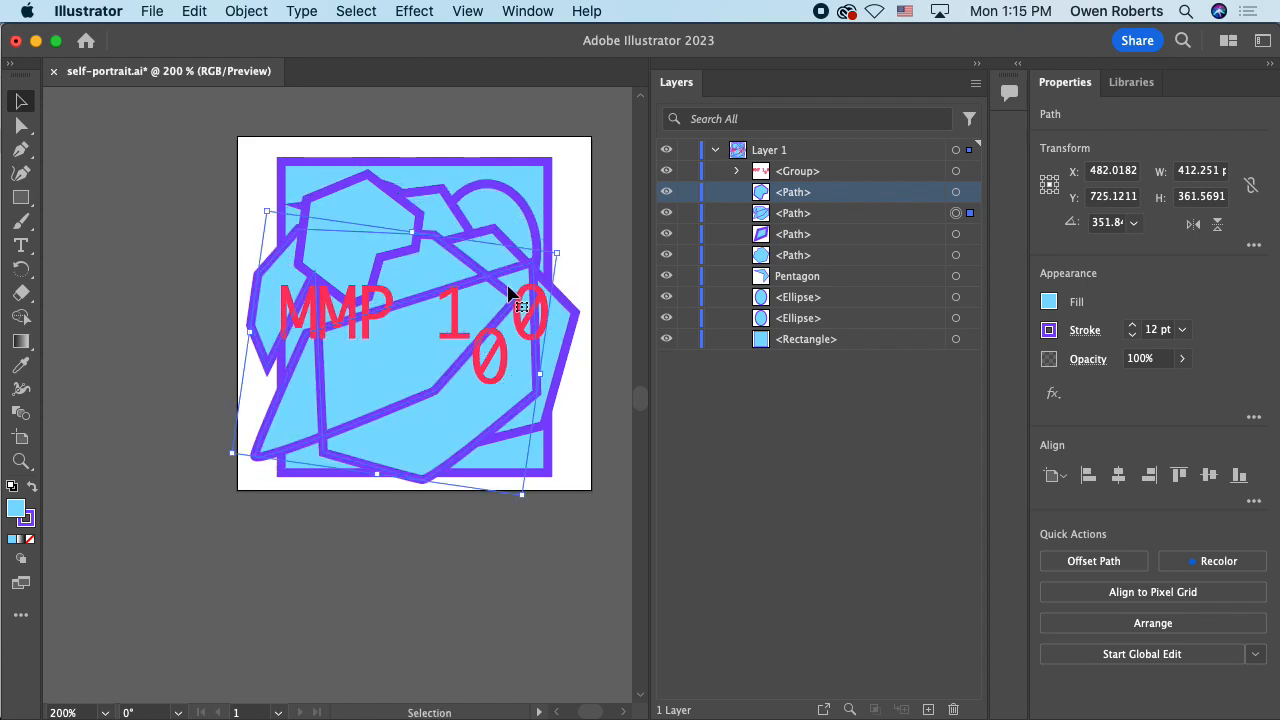
Step: Target the notched hexagon path from the layer list, move it to X 424, Y 542 px, and deselect it
{"action": "left_click", "coordinate": [956, 193]}
{"action": "mouse_move", "coordinate": [360, 220]}
{"action": "left_mouse_down"}
{"action": "mouse_move", "coordinate": [340, 206]}
{"action": "mouse_move", "coordinate": [356, 201]}
{"action": "left_mouse_up"}
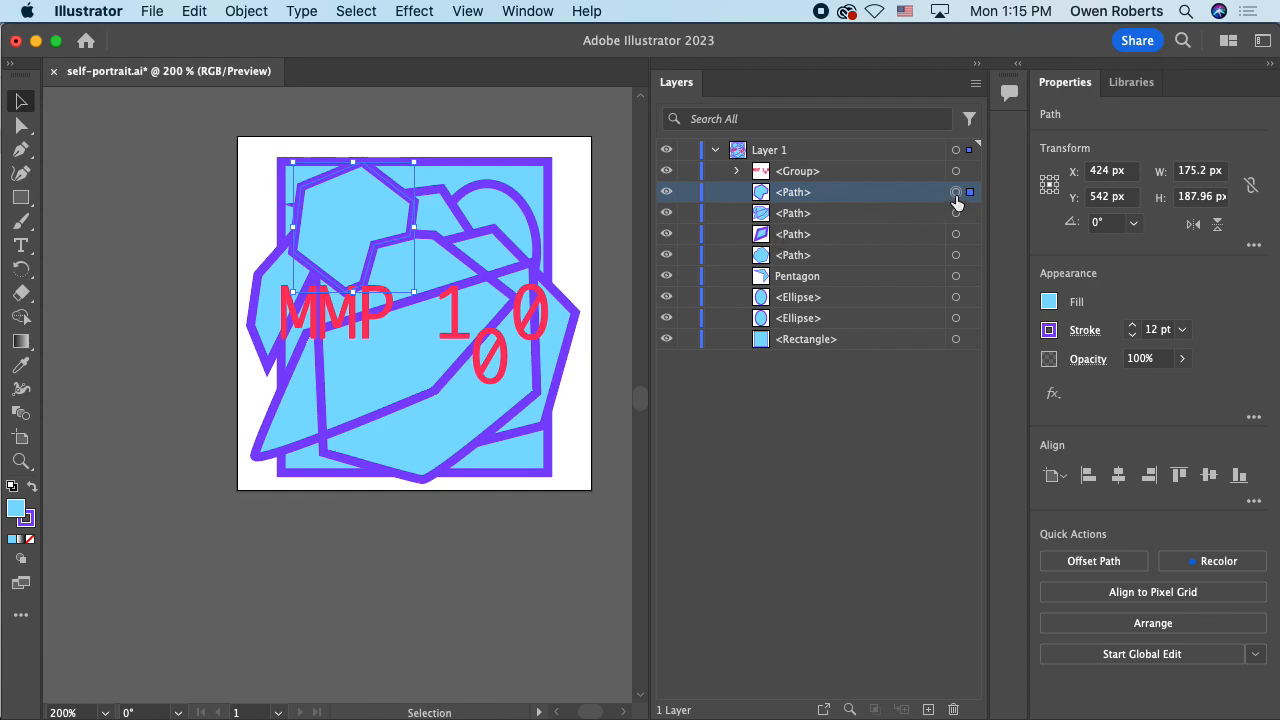
{"action": "left_click", "coordinate": [911, 375]}
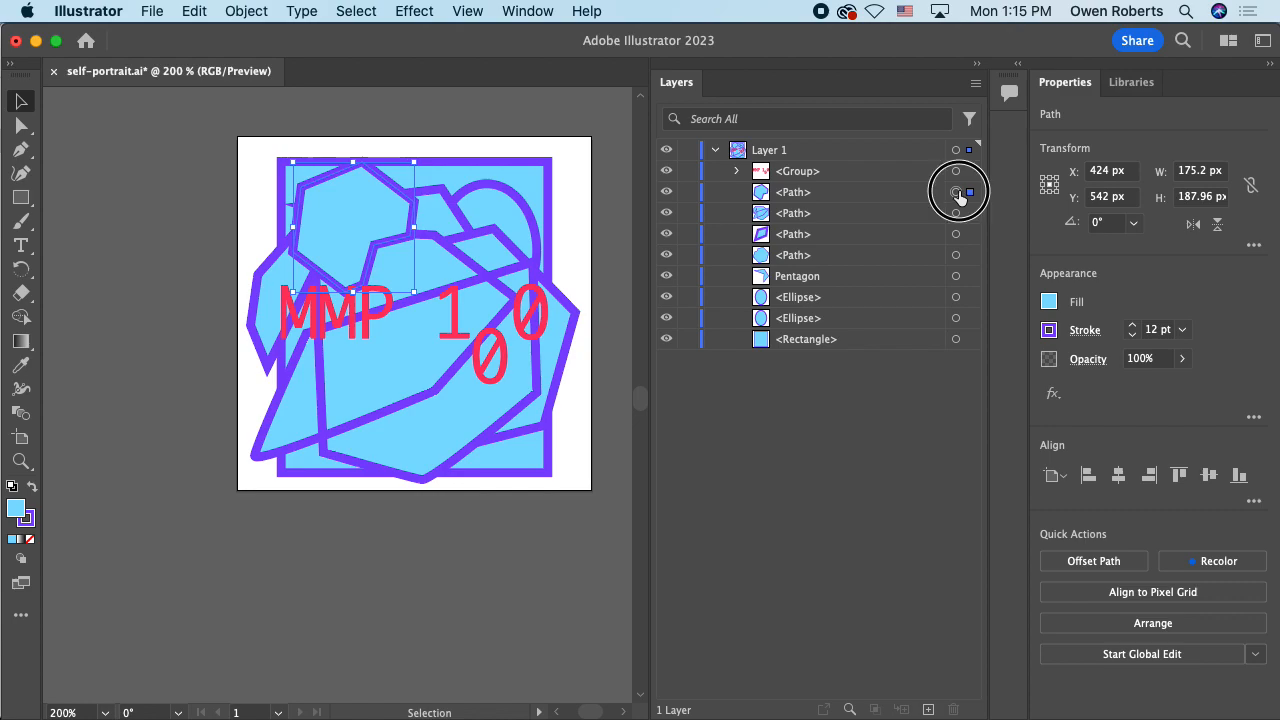
{"action": "left_click", "coordinate": [585, 190]}
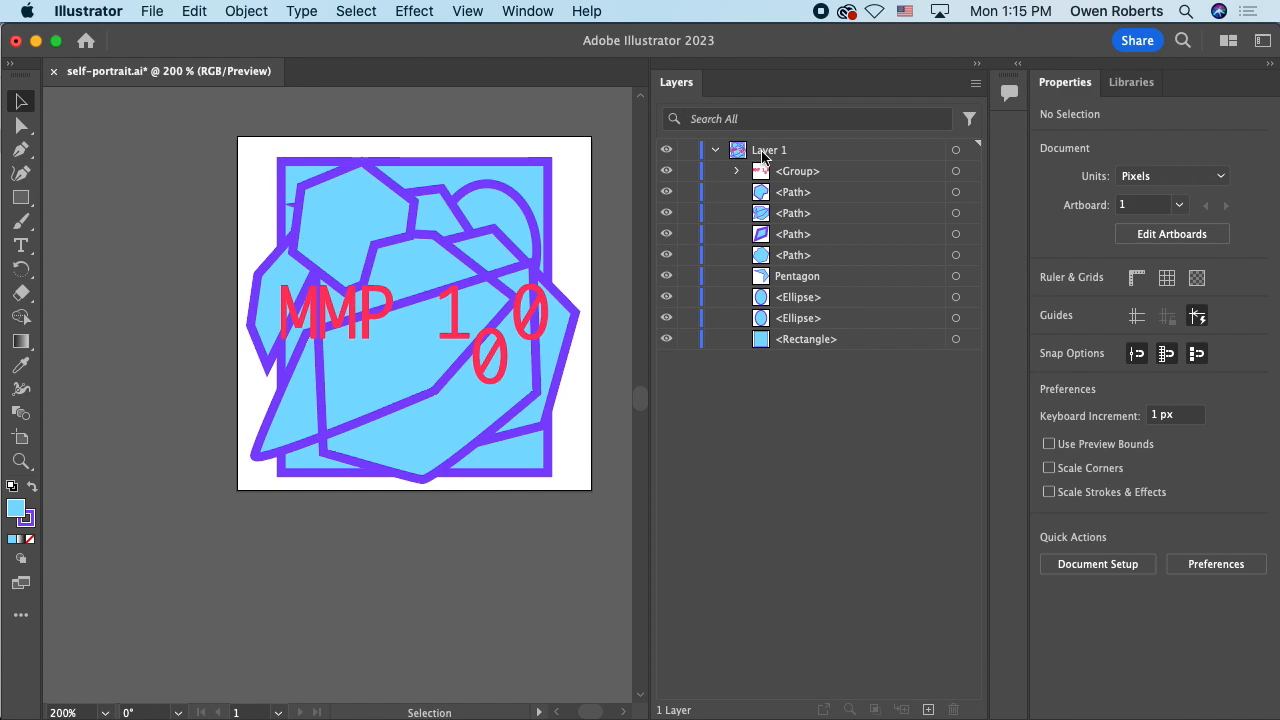
Step: Create a new layer above Layer 1 and move the MMP 100 text group into it
{"action": "left_click", "coordinate": [800, 170]}
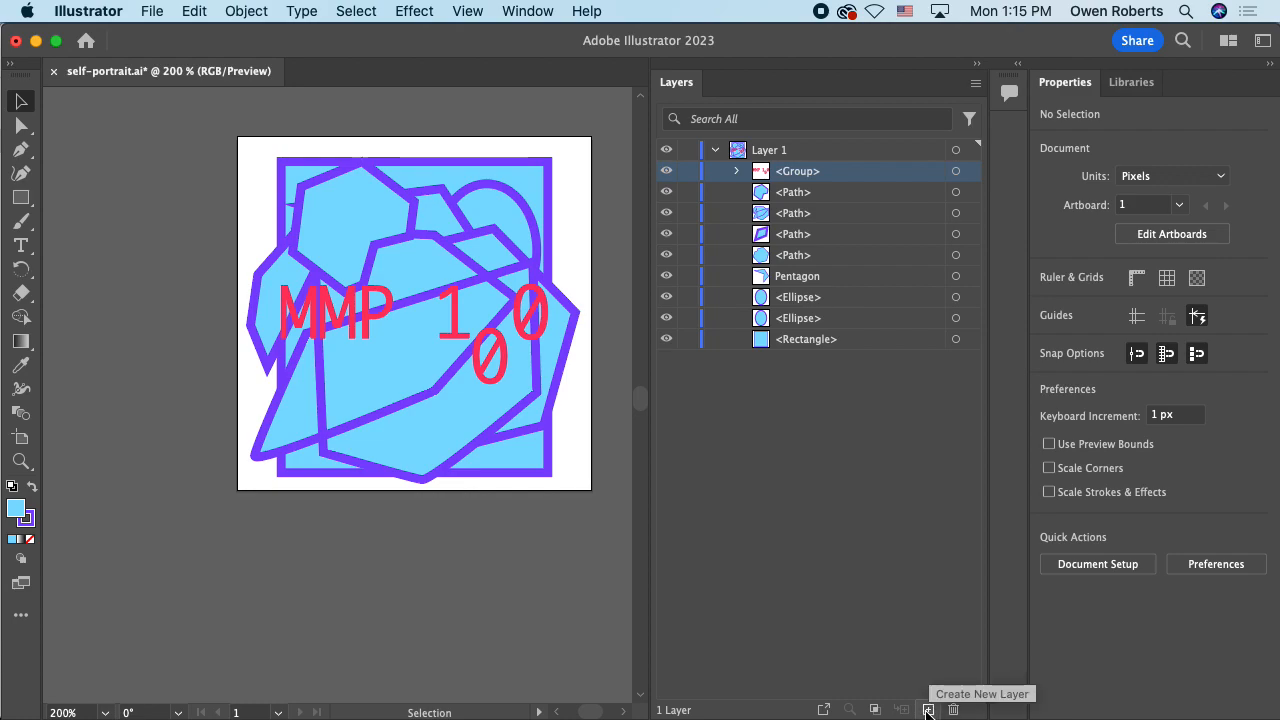
{"action": "left_click", "coordinate": [929, 708]}
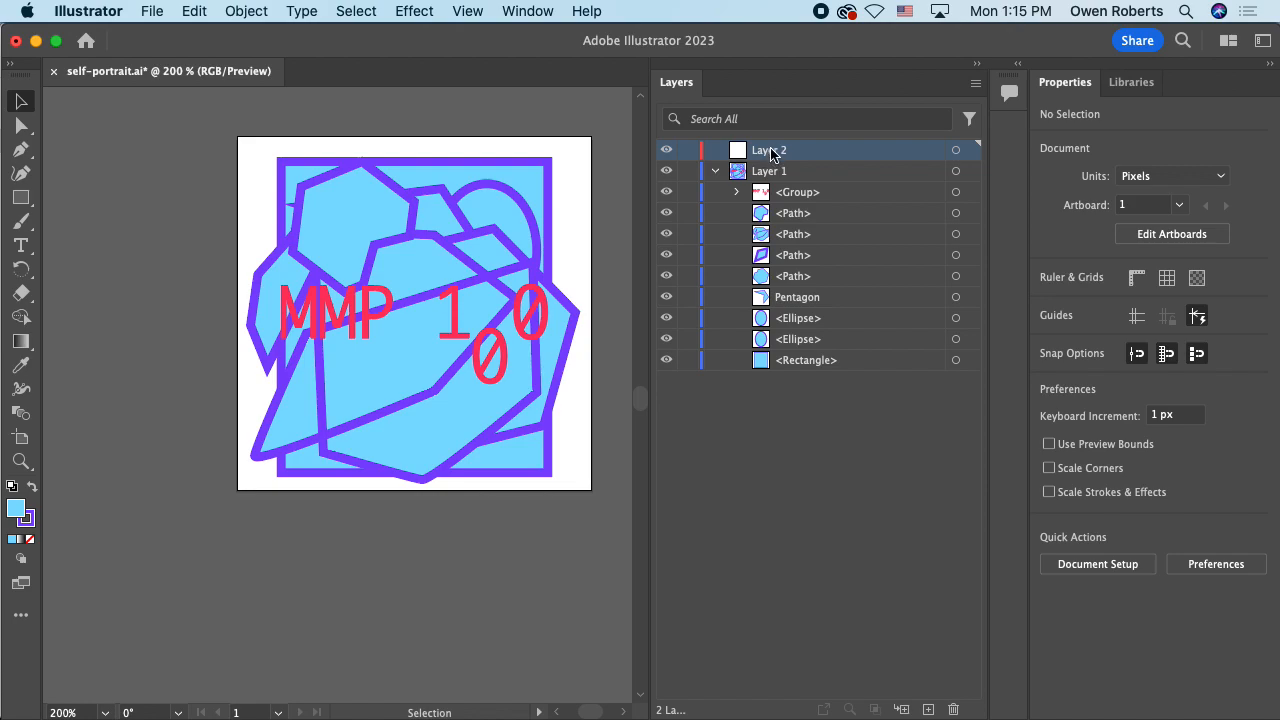
{"action": "left_click_drag", "start_coordinate": [797, 196], "coordinate": [800, 151]}
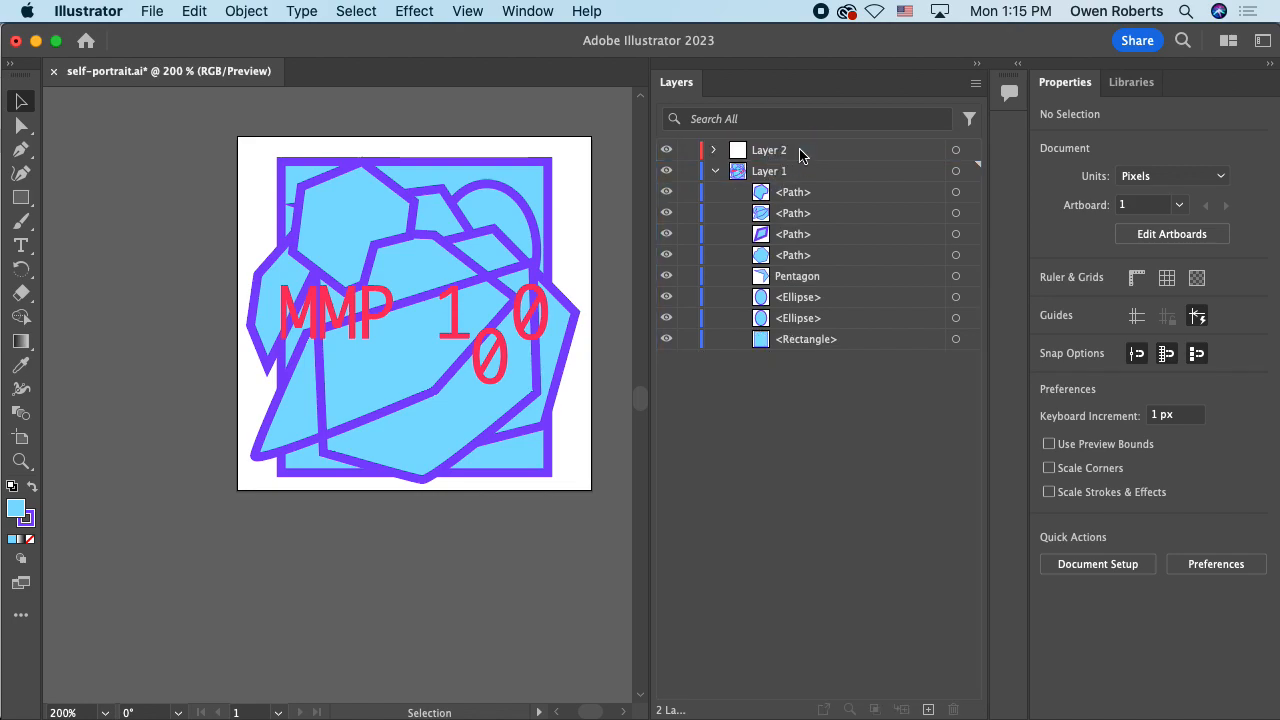
{"action": "left_click", "coordinate": [713, 150]}
Step: Hide and show Layer 2 and Layer 1 in turn to check which artwork each contains
{"action": "left_click", "coordinate": [666, 153]}
{"action": "left_click", "coordinate": [666, 153]}
{"action": "left_click", "coordinate": [667, 156]}
{"action": "left_click", "coordinate": [667, 156]}
{"action": "left_click", "coordinate": [666, 192]}
{"action": "left_click", "coordinate": [666, 192]}
{"action": "left_click", "coordinate": [666, 192]}
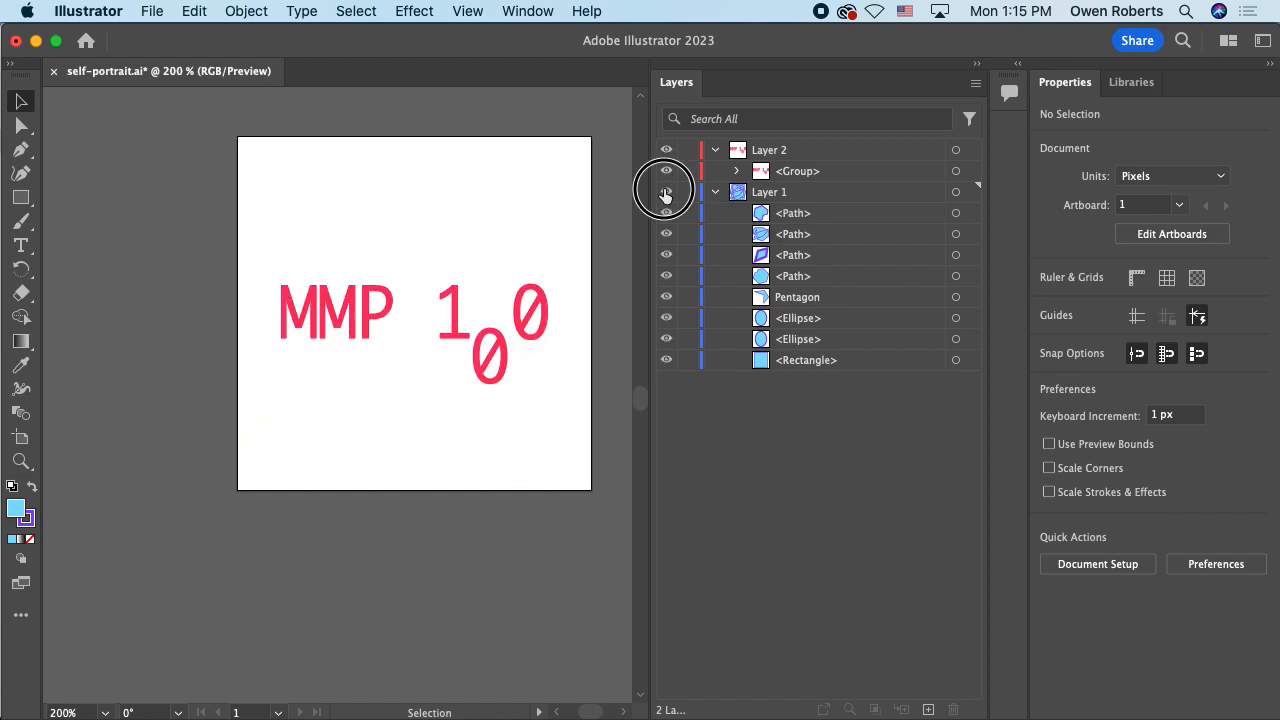
{"action": "left_click", "coordinate": [666, 192]}
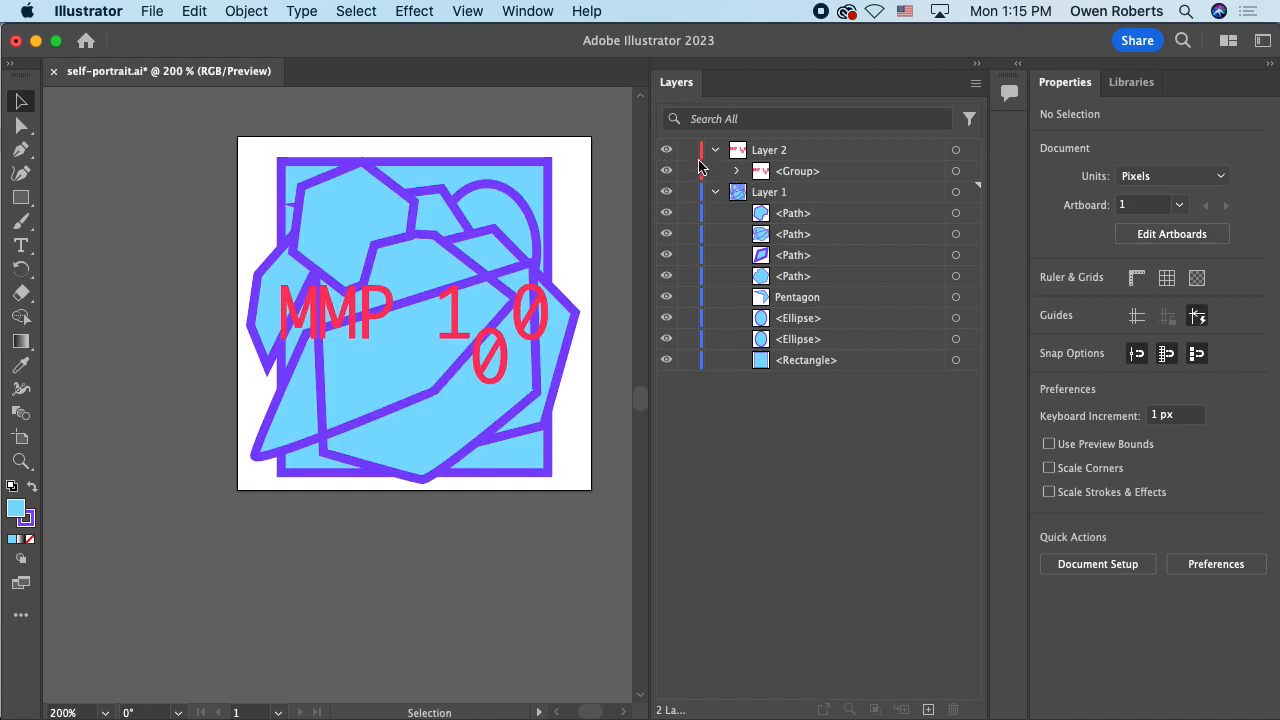
Step: Collapse both layers and select all artwork on Layer 1, followed by all artwork on Layer 2, to compare their selection colors
{"action": "left_click", "coordinate": [716, 152]}
{"action": "left_click", "coordinate": [713, 171]}
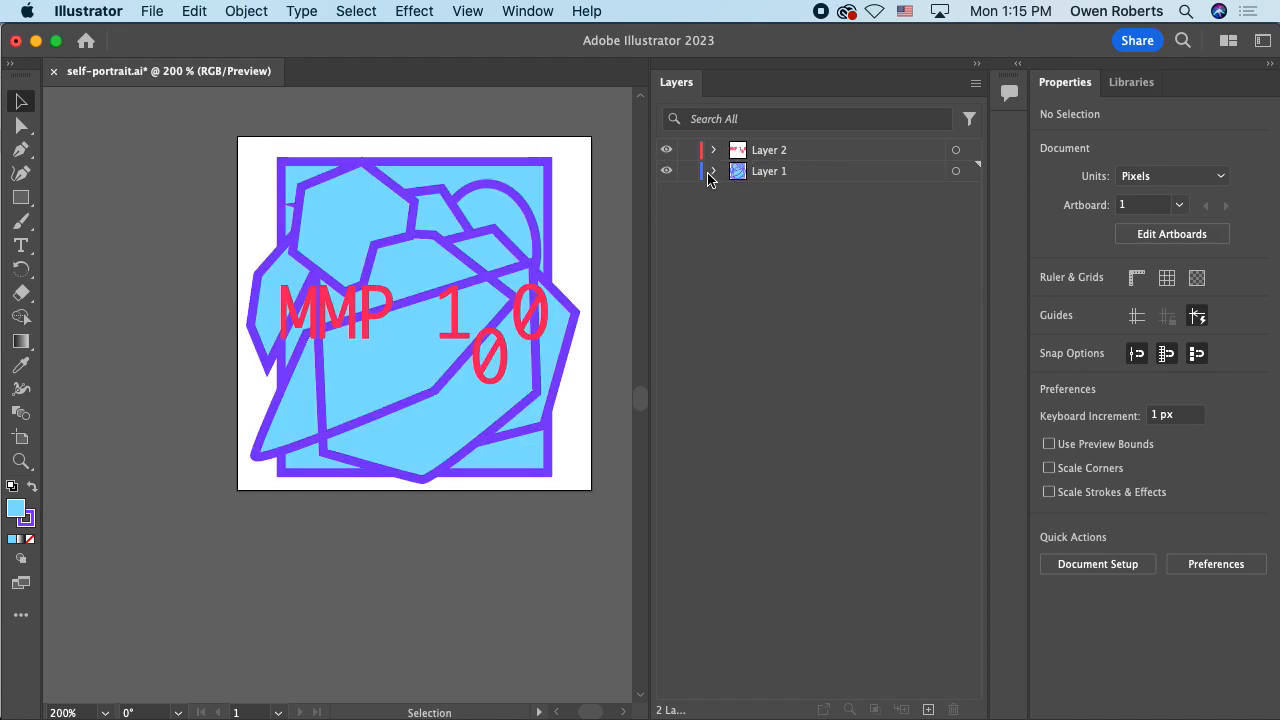
{"action": "left_click", "coordinate": [956, 171]}
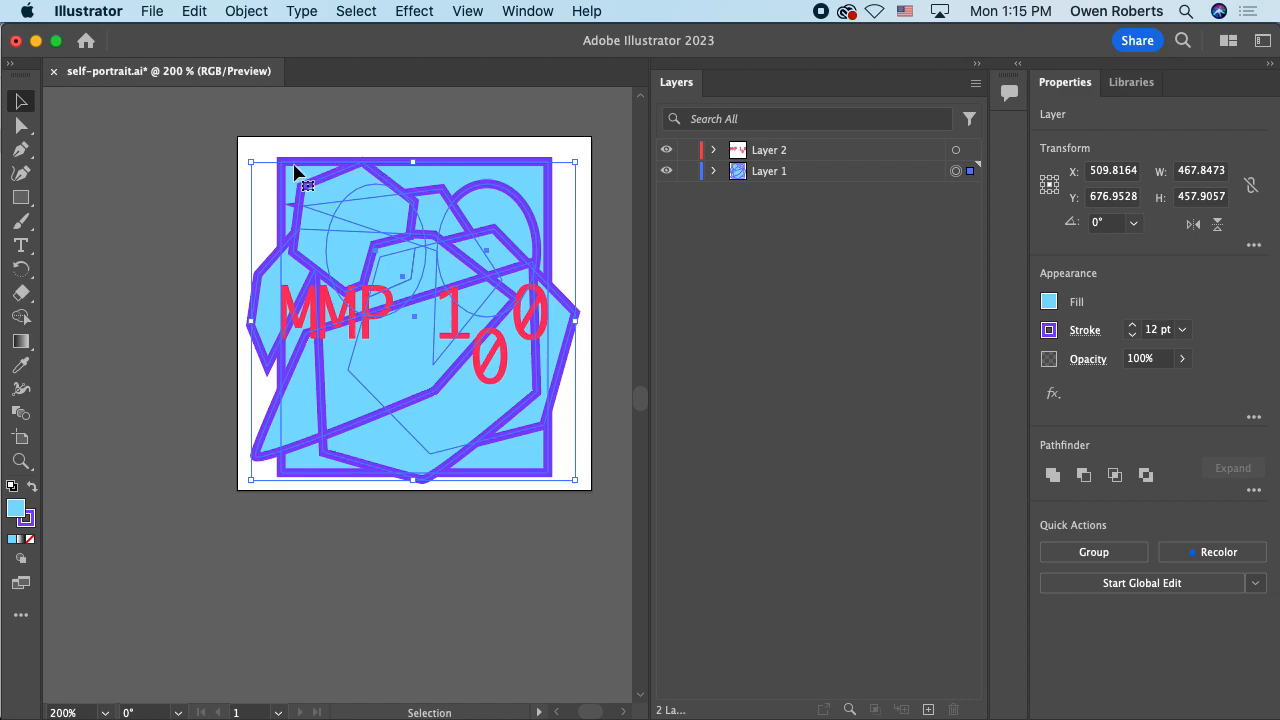
{"action": "left_click", "coordinate": [956, 151]}
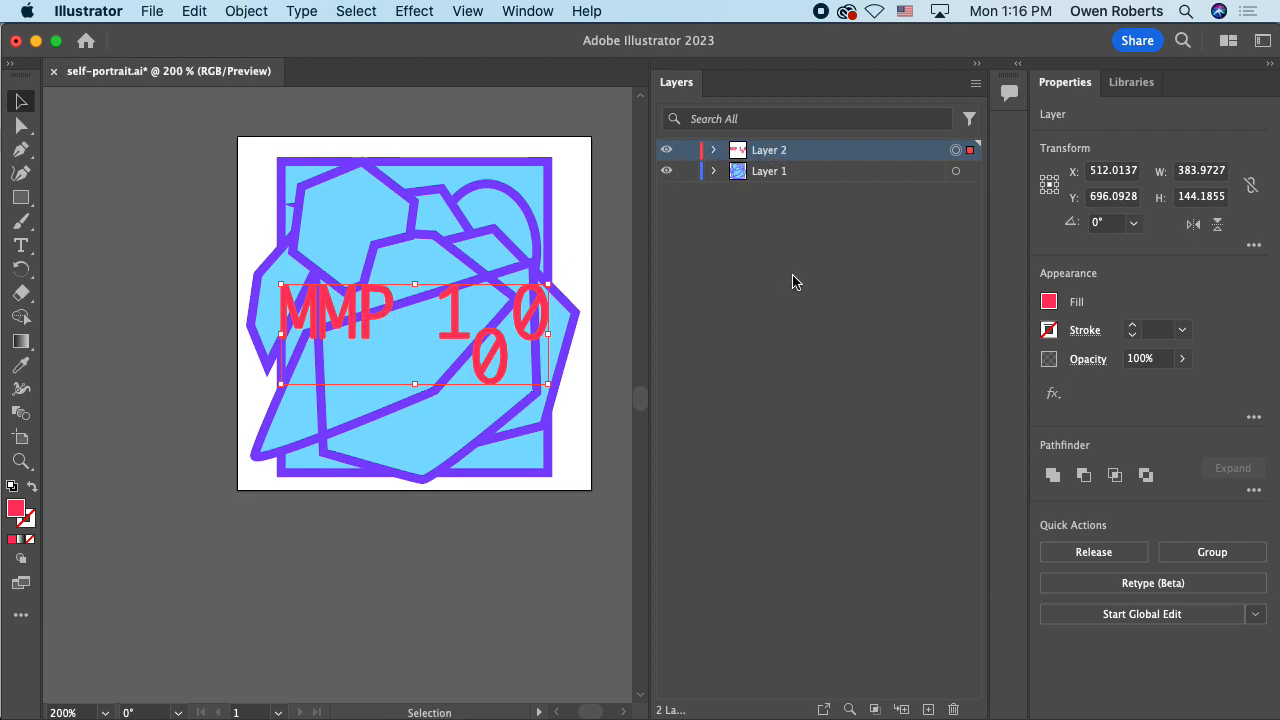
{"action": "left_click", "coordinate": [969, 151]}
{"action": "left_click", "coordinate": [969, 151]}
{"action": "left_click", "coordinate": [936, 205]}
{"action": "left_click", "coordinate": [969, 151]}
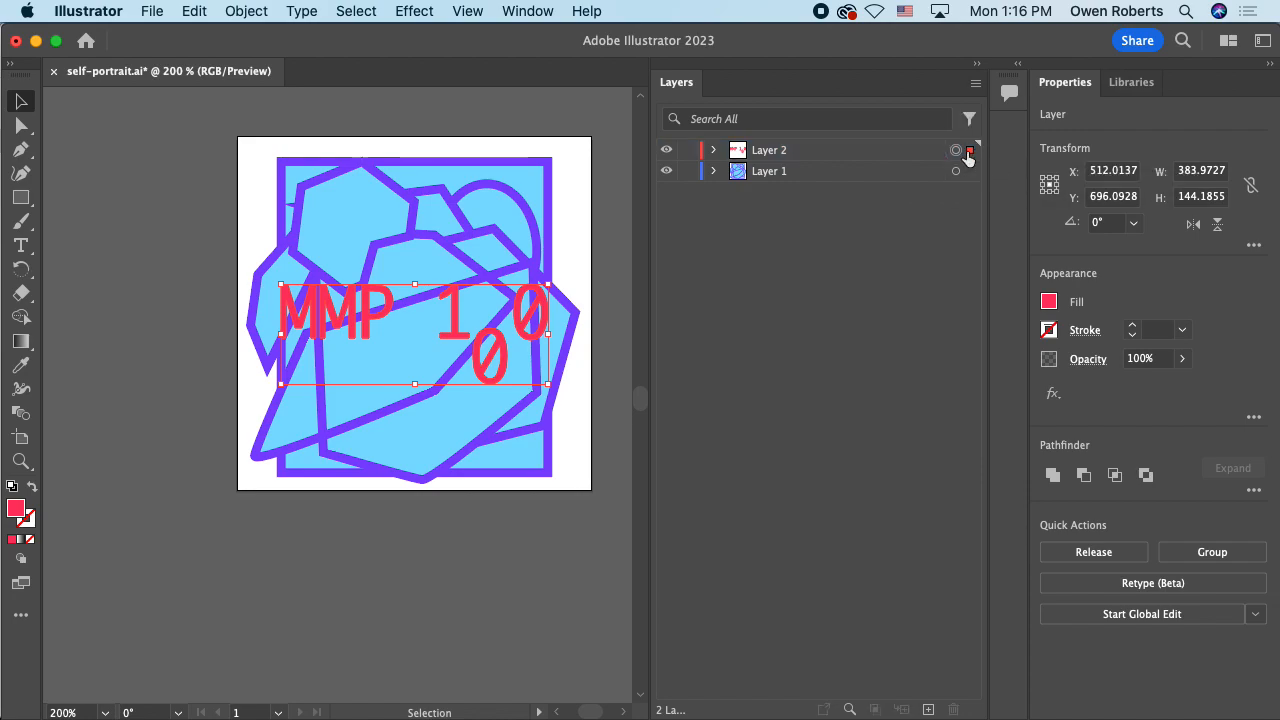
Step: Change Layer 2's color to a custom turquoise in its layer options
{"action": "left_click", "coordinate": [706, 151]}
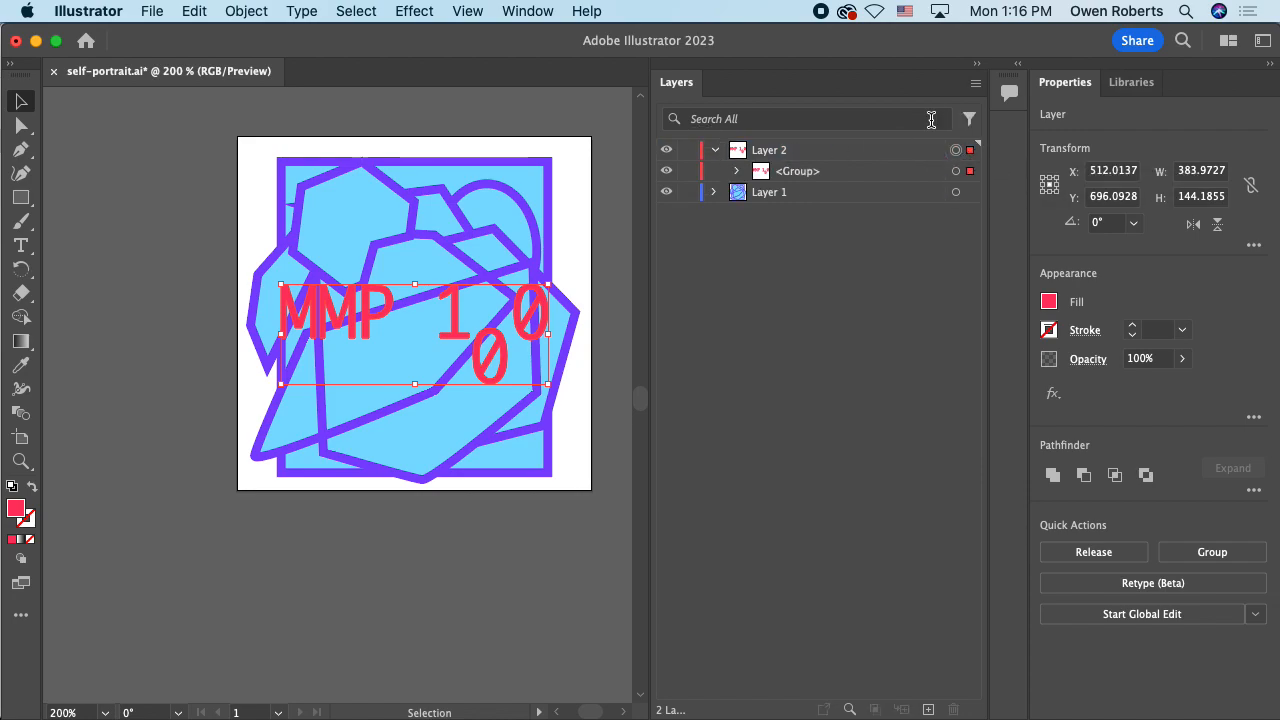
{"action": "left_click", "coordinate": [975, 85]}
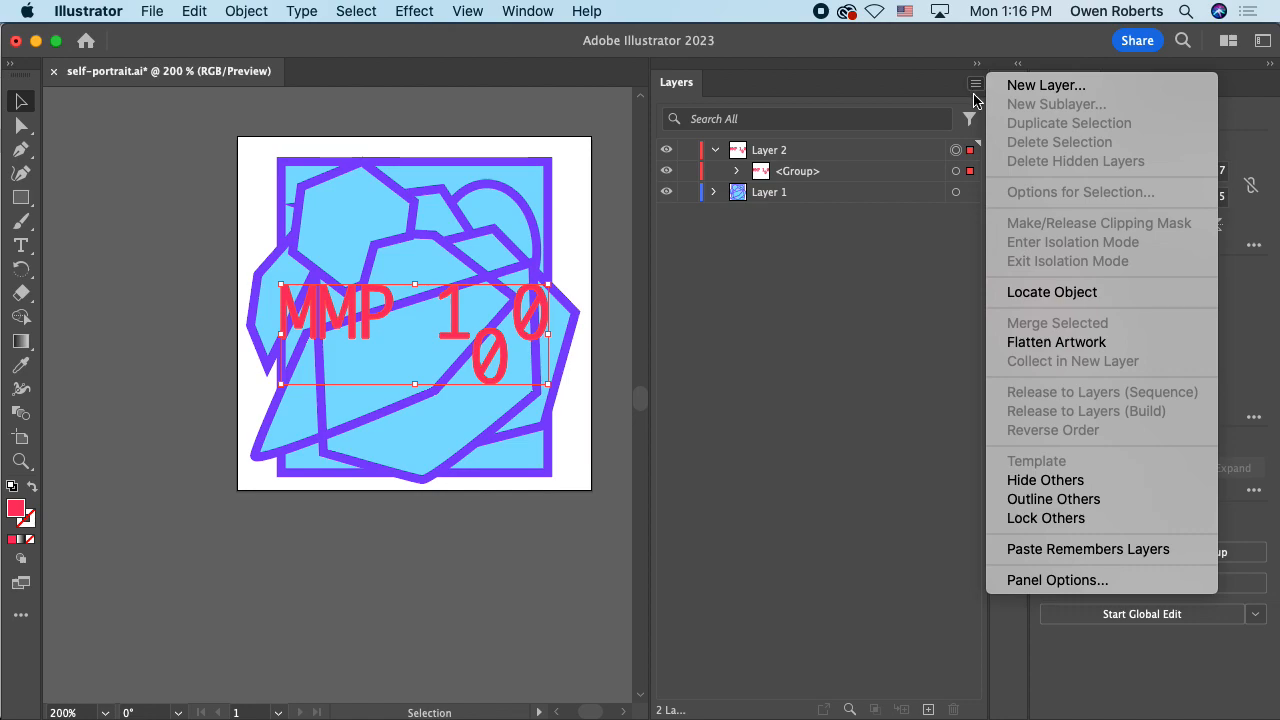
{"action": "left_click", "coordinate": [839, 198]}
{"action": "left_click", "coordinate": [842, 155]}
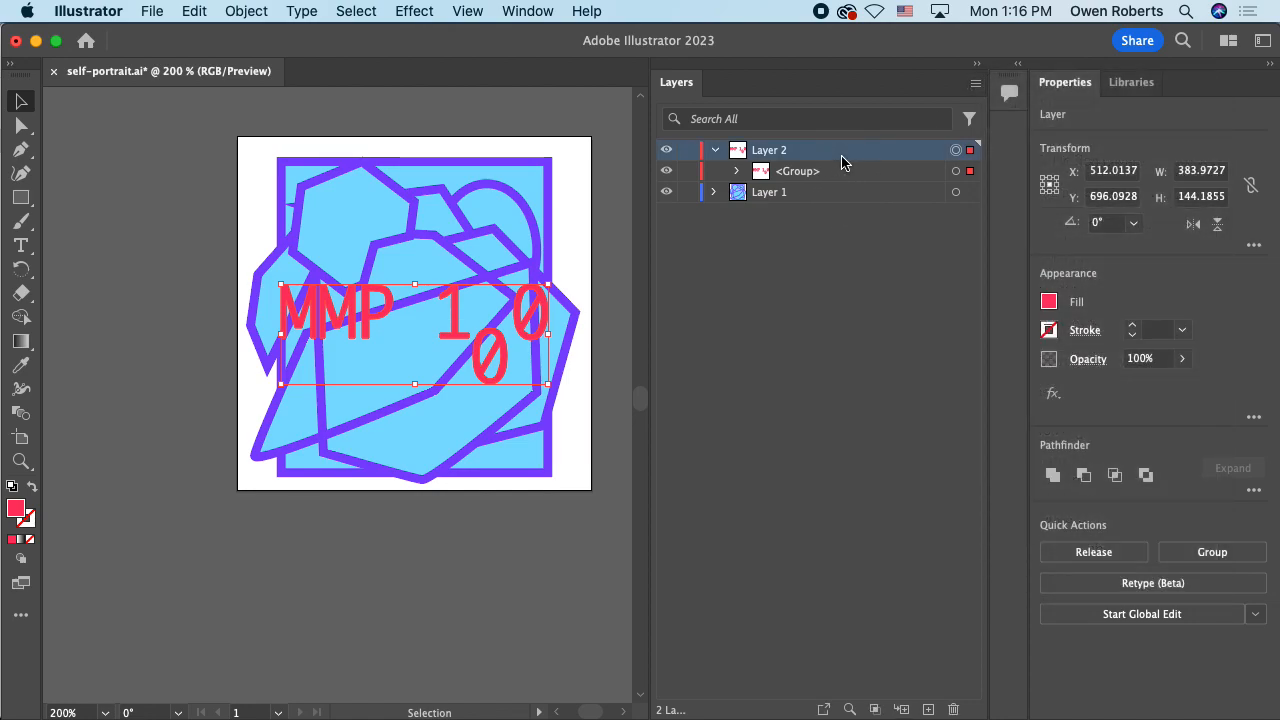
{"action": "left_click", "coordinate": [976, 86]}
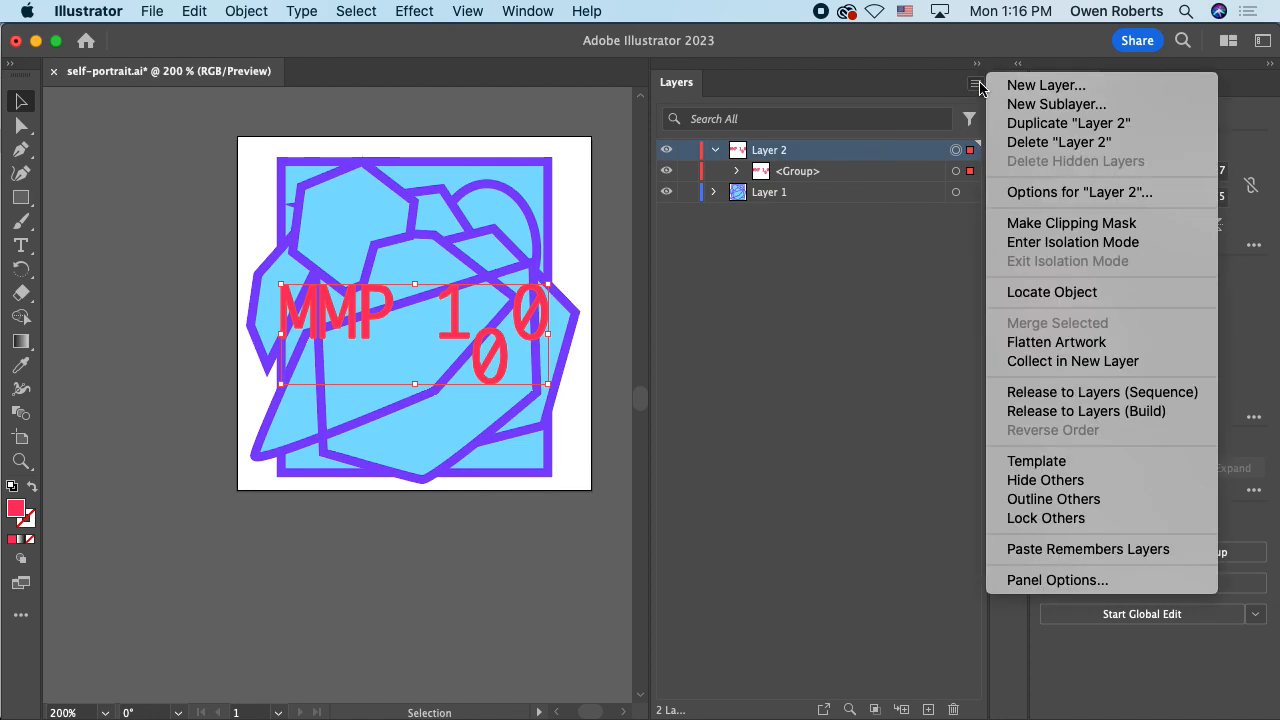
{"action": "left_click", "coordinate": [1010, 192]}
{"action": "left_click", "coordinate": [699, 331]}
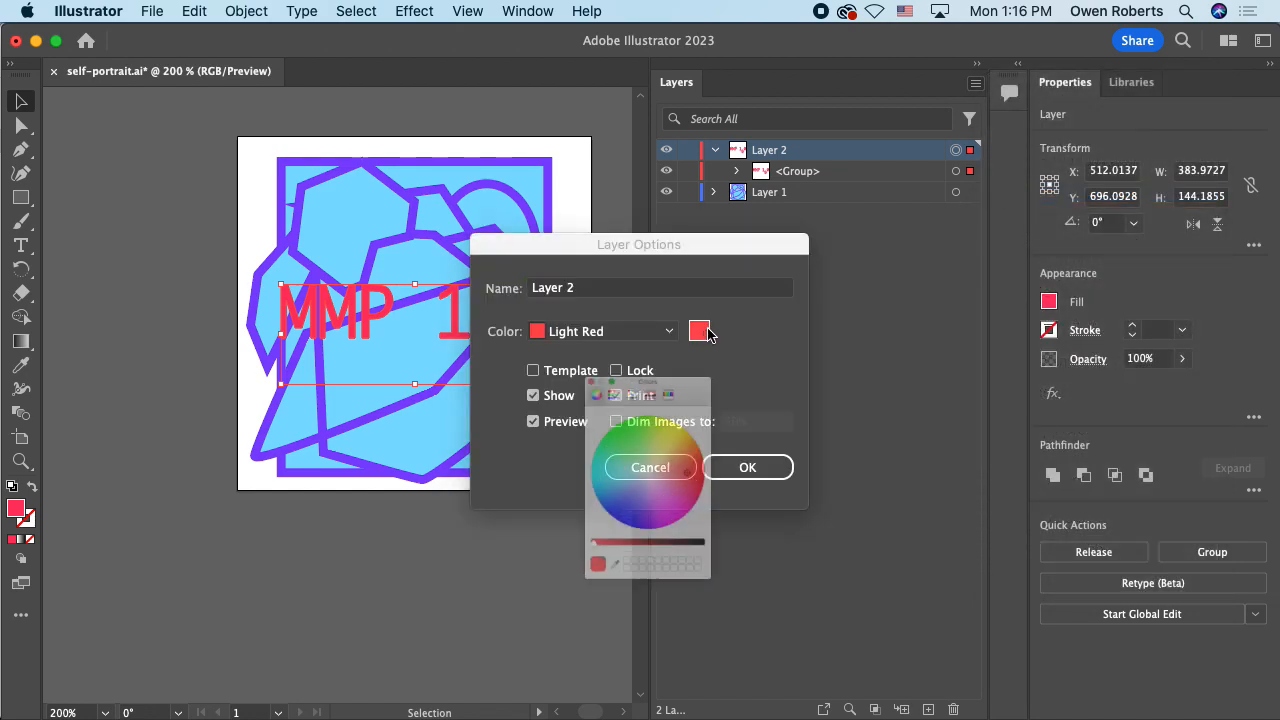
{"action": "left_click", "coordinate": [681, 403]}
{"action": "mouse_move", "coordinate": [680, 400]}
{"action": "left_mouse_down"}
{"action": "mouse_move", "coordinate": [659, 397]}
{"action": "mouse_move", "coordinate": [677, 356]}
{"action": "mouse_move", "coordinate": [706, 377]}
{"action": "mouse_move", "coordinate": [689, 384]}
{"action": "mouse_move", "coordinate": [711, 368]}
{"action": "mouse_move", "coordinate": [551, 554]}
{"action": "mouse_move", "coordinate": [557, 529]}
{"action": "mouse_move", "coordinate": [530, 462]}
{"action": "mouse_move", "coordinate": [543, 394]}
{"action": "mouse_move", "coordinate": [508, 458]}
{"action": "left_mouse_up"}
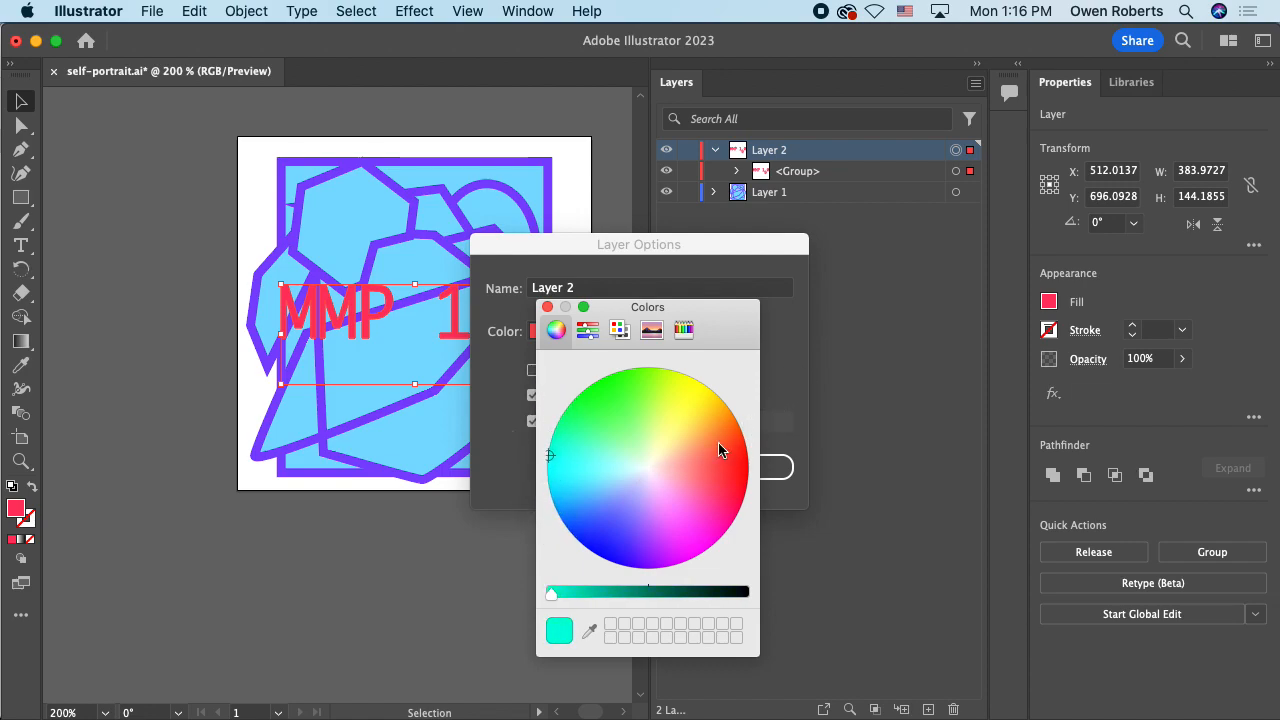
{"action": "left_click", "coordinate": [546, 308]}
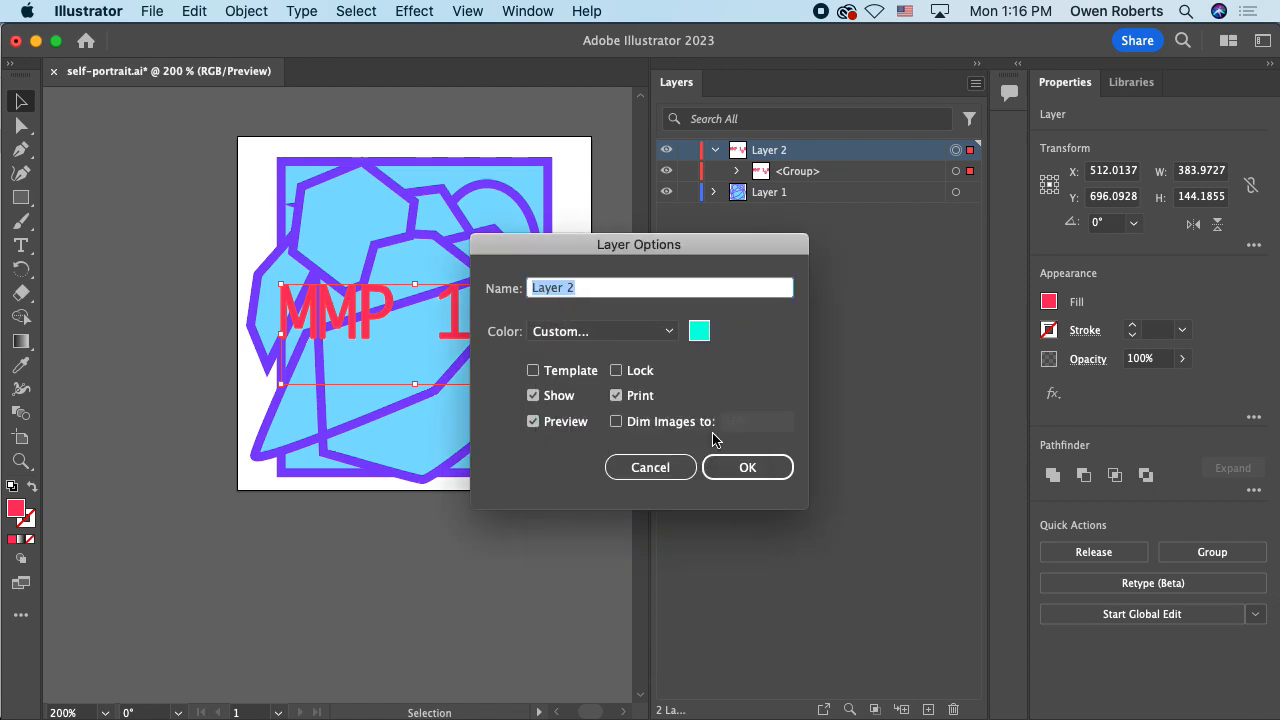
{"action": "left_click", "coordinate": [742, 468]}
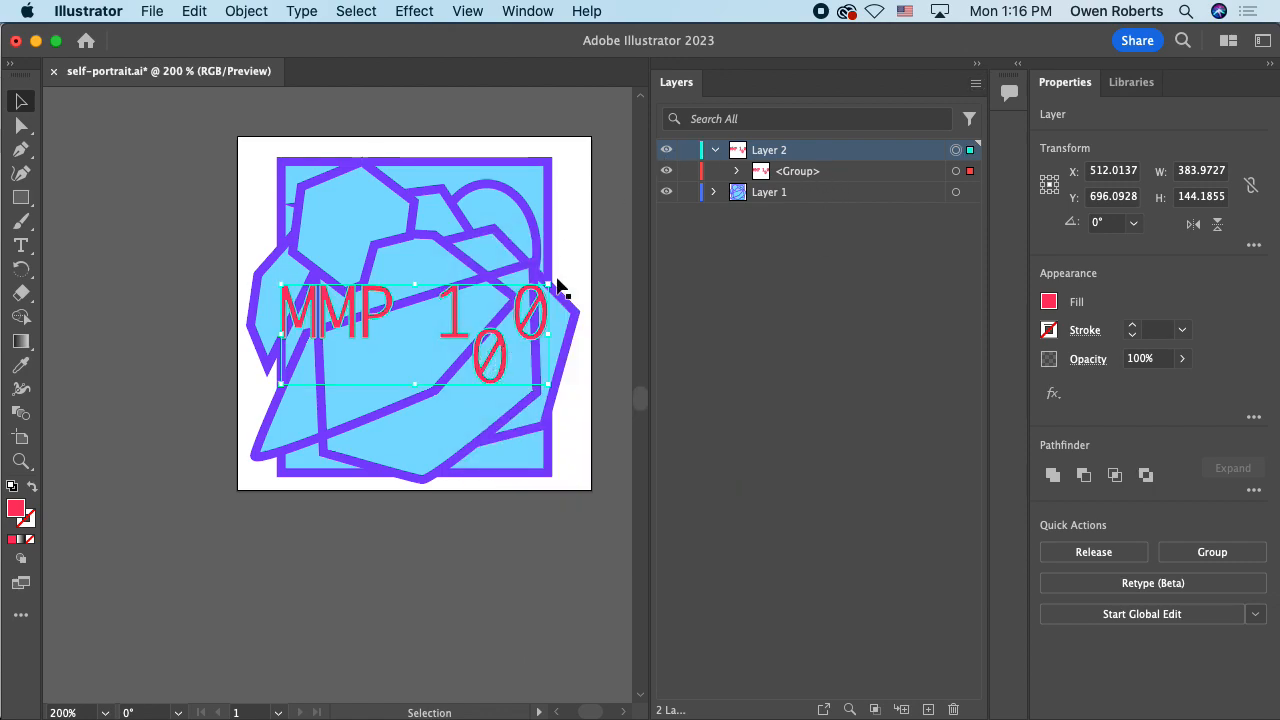
Step: Deselect the text artwork and select the ellipse in the upper right of the artboard
{"action": "left_click", "coordinate": [577, 246]}
{"action": "left_click", "coordinate": [513, 282]}
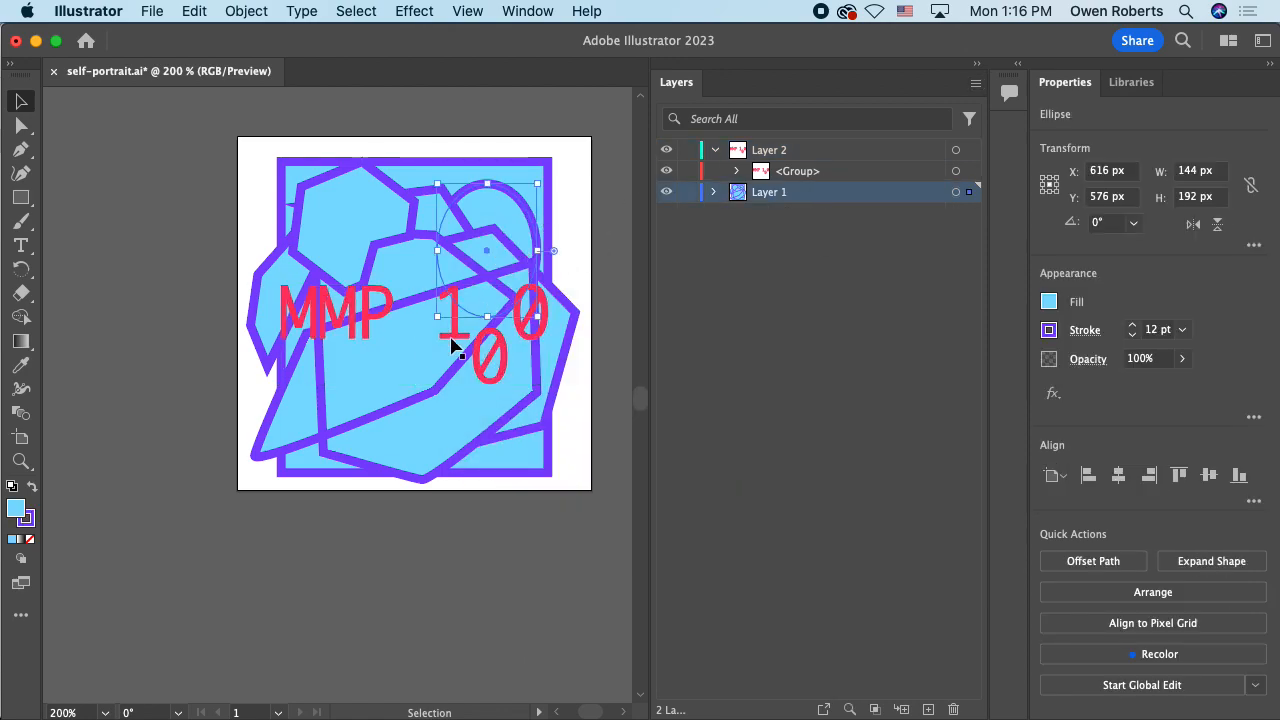
Step: Select the text group and the large background polygon in turn to check which layer each belongs to
{"action": "left_click", "coordinate": [452, 345]}
{"action": "left_click", "coordinate": [457, 322]}
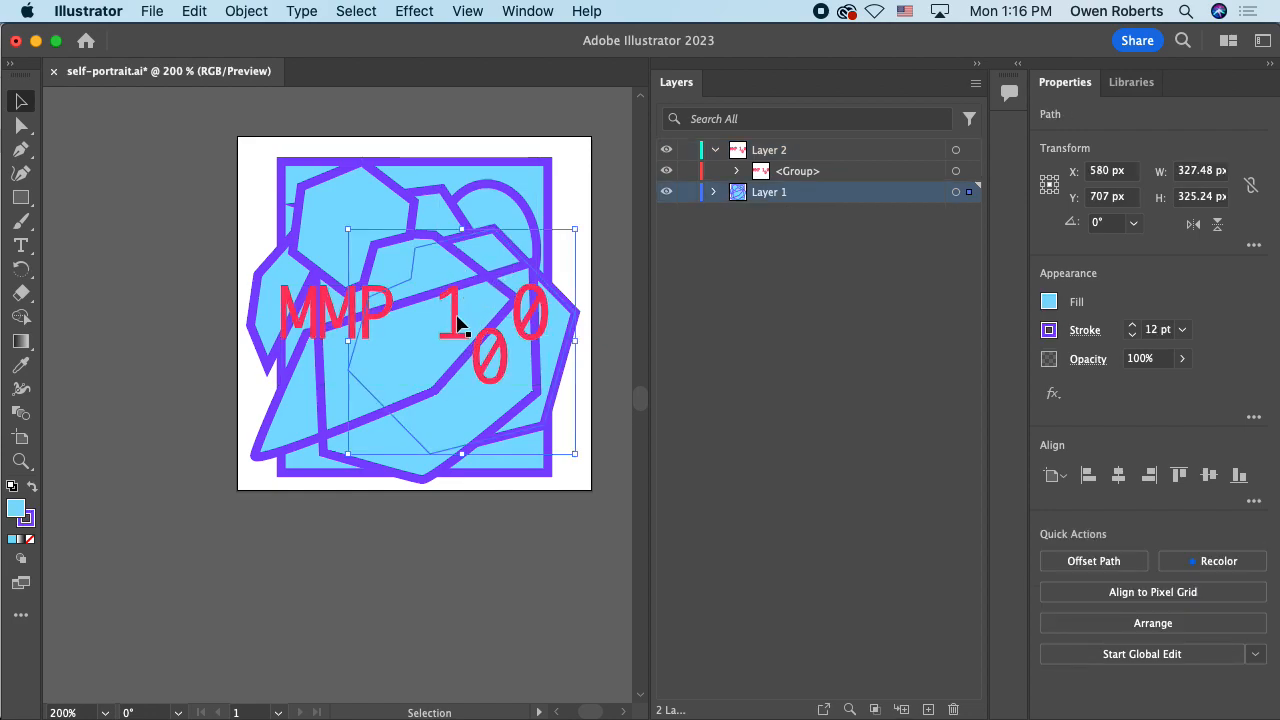
{"action": "left_click", "coordinate": [457, 322]}
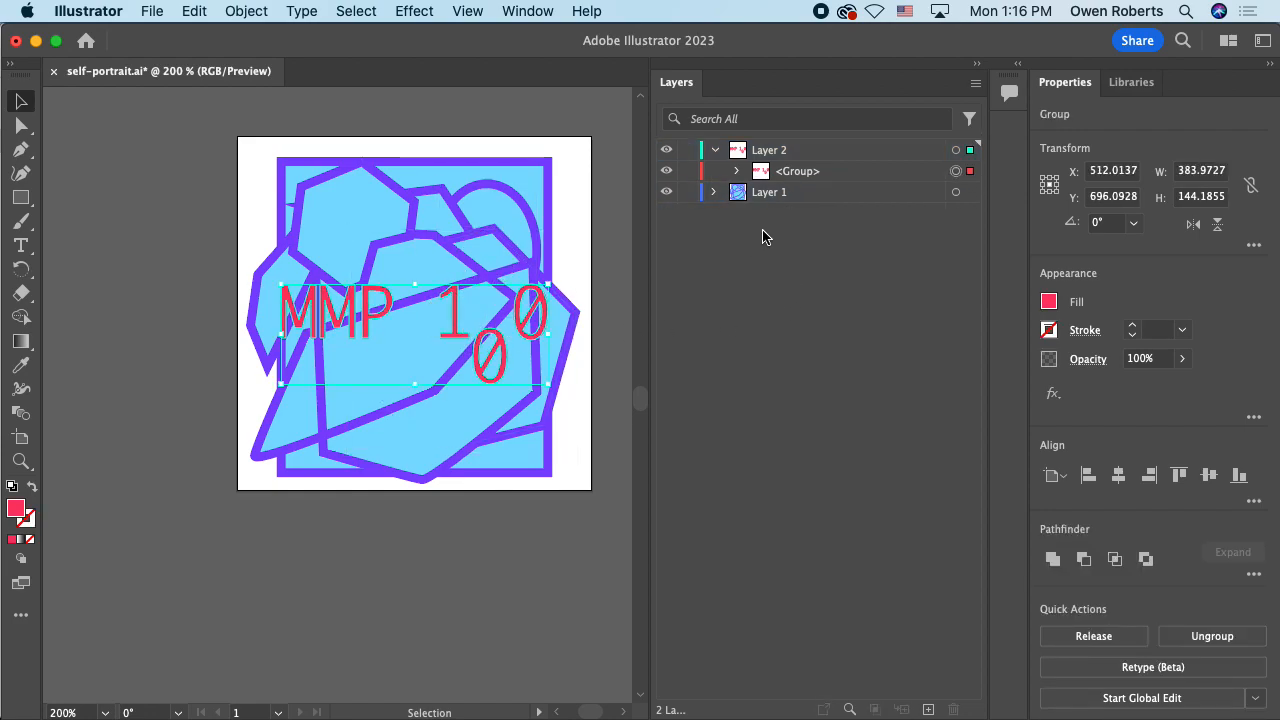
{"action": "left_click", "coordinate": [780, 195]}
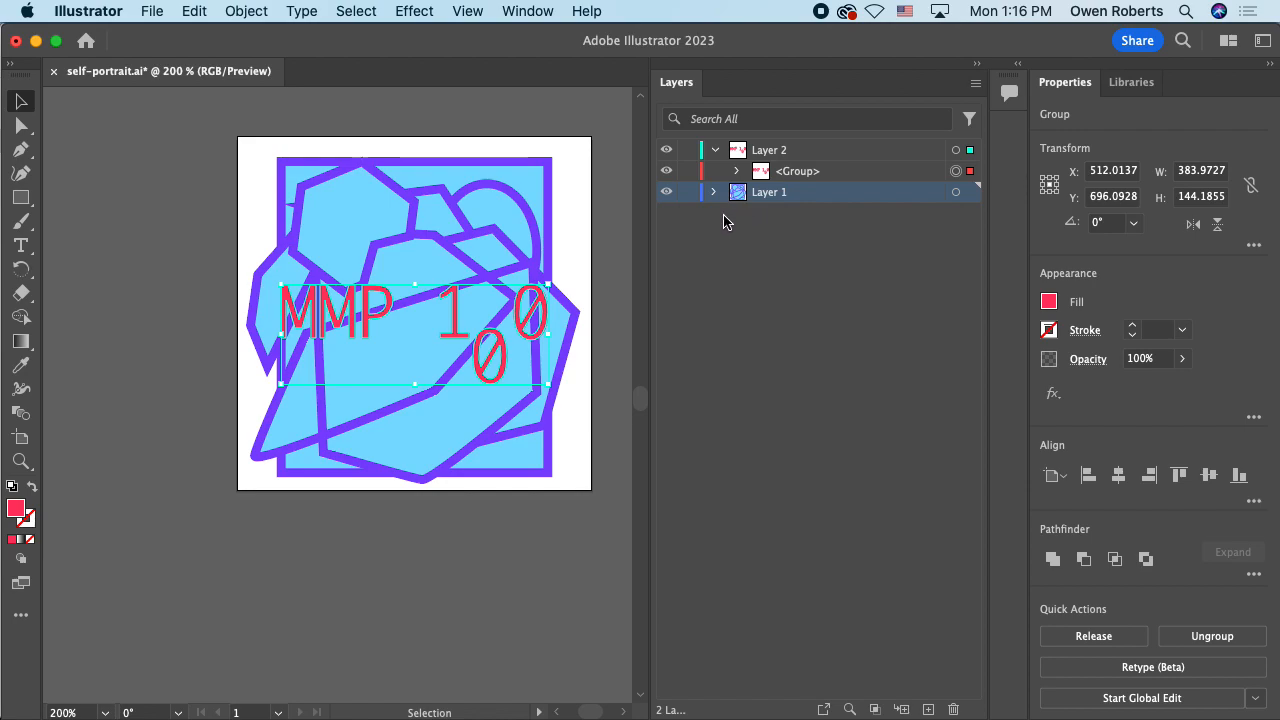
{"action": "left_click", "coordinate": [466, 251]}
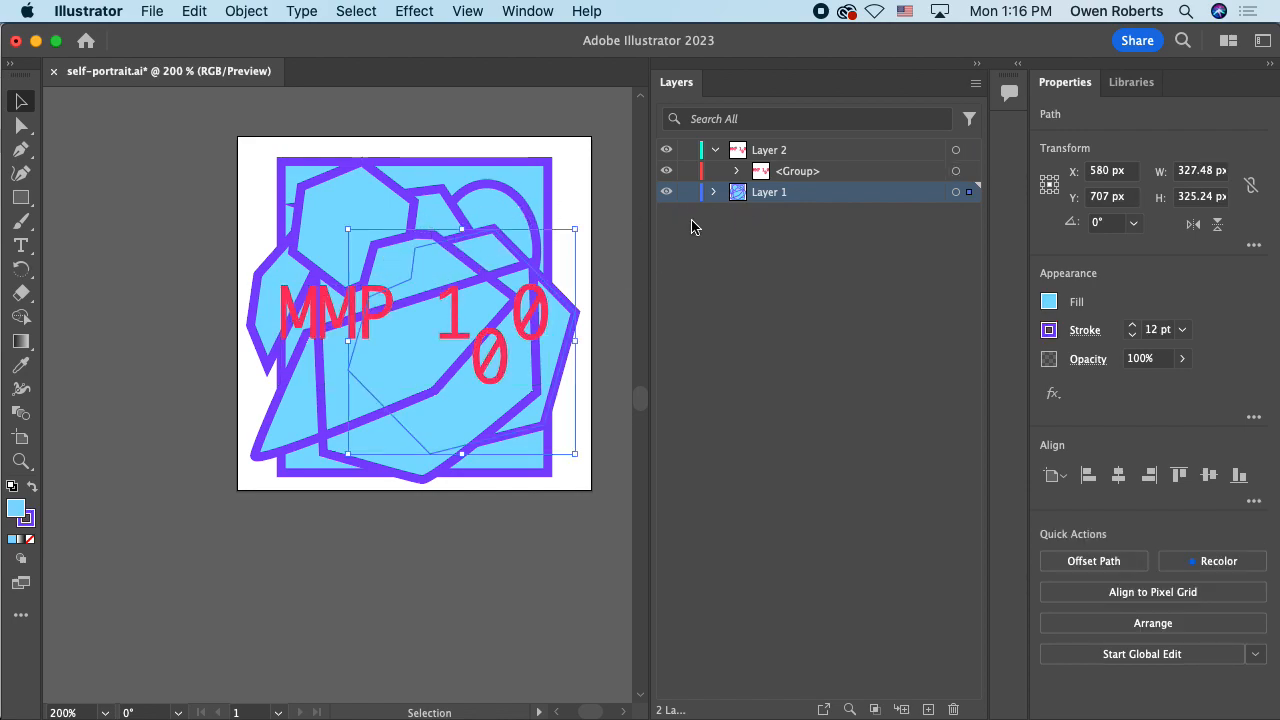
Step: Lock Layer 1 and try selecting its shapes and the text on the artboard to test the lock
{"action": "left_click", "coordinate": [688, 192]}
{"action": "left_click", "coordinate": [533, 292]}
{"action": "left_click", "coordinate": [523, 271]}
{"action": "left_click", "coordinate": [457, 289]}
{"action": "left_click", "coordinate": [484, 243]}
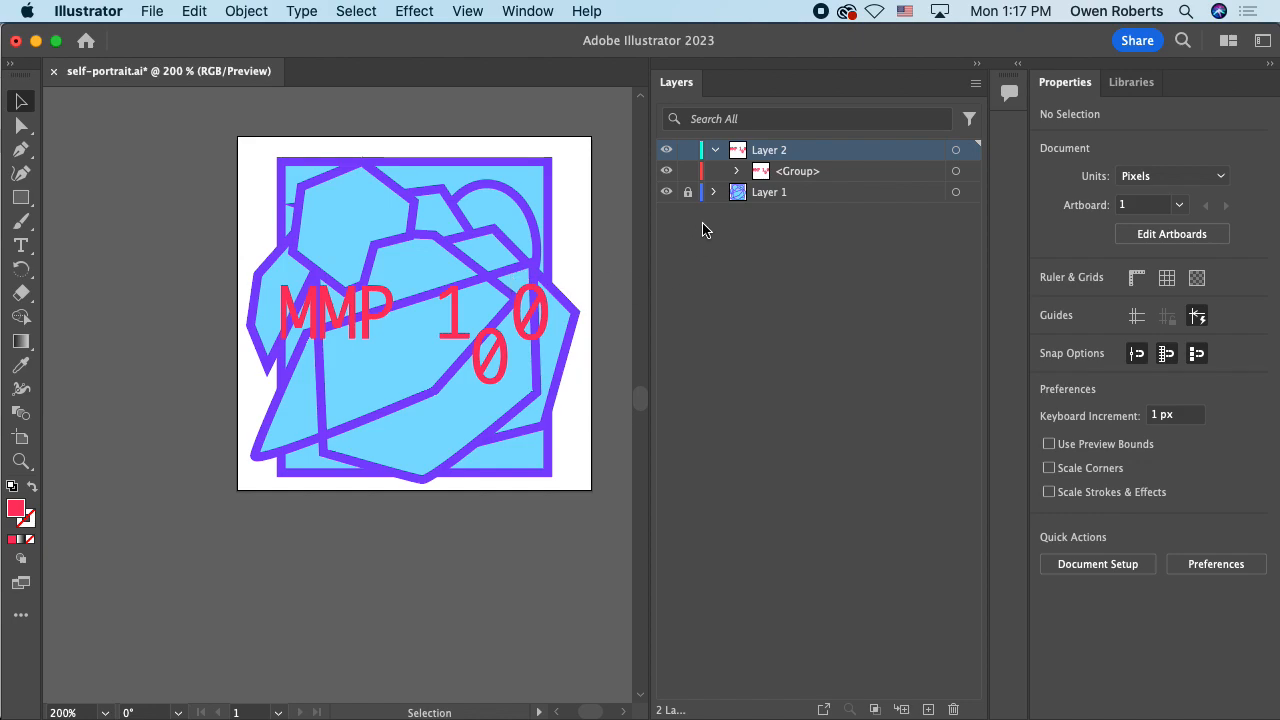
Step: Rename Layer 1 as Background Graphic
{"action": "double_click", "coordinate": [779, 192]}
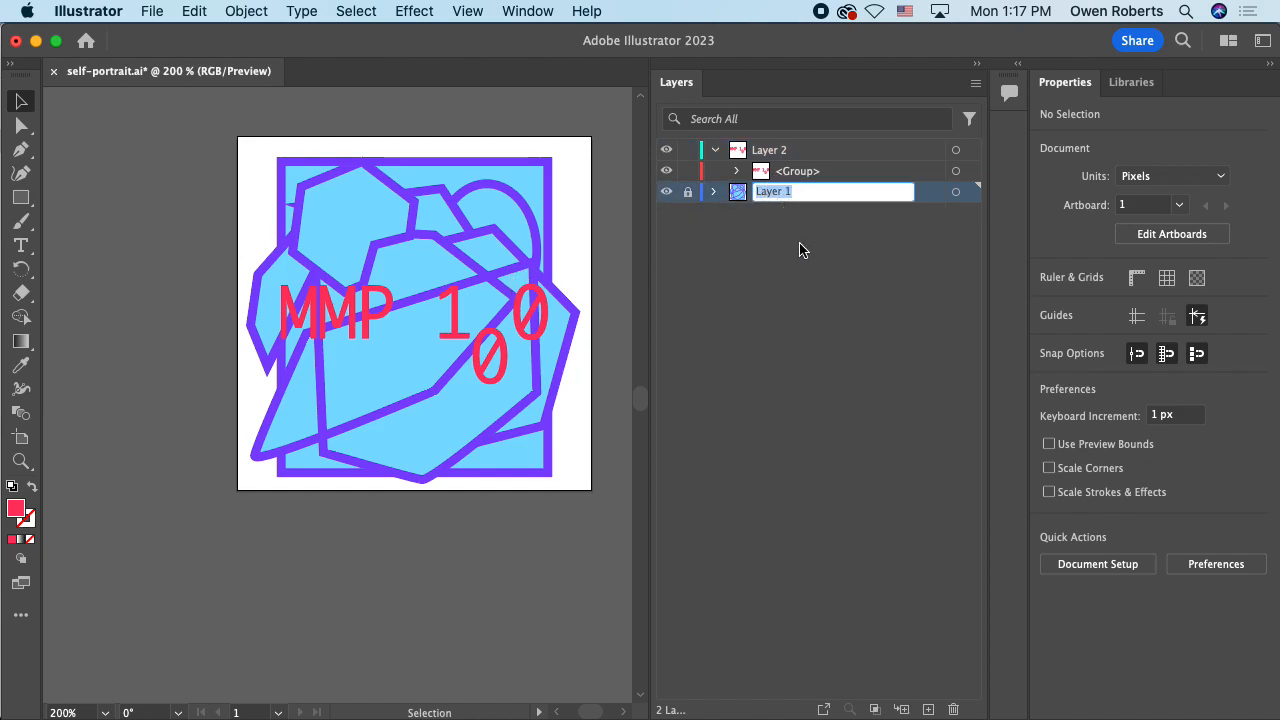
{"action": "type", "text": "Background Graphic"}
{"action": "key", "text": "Return"}
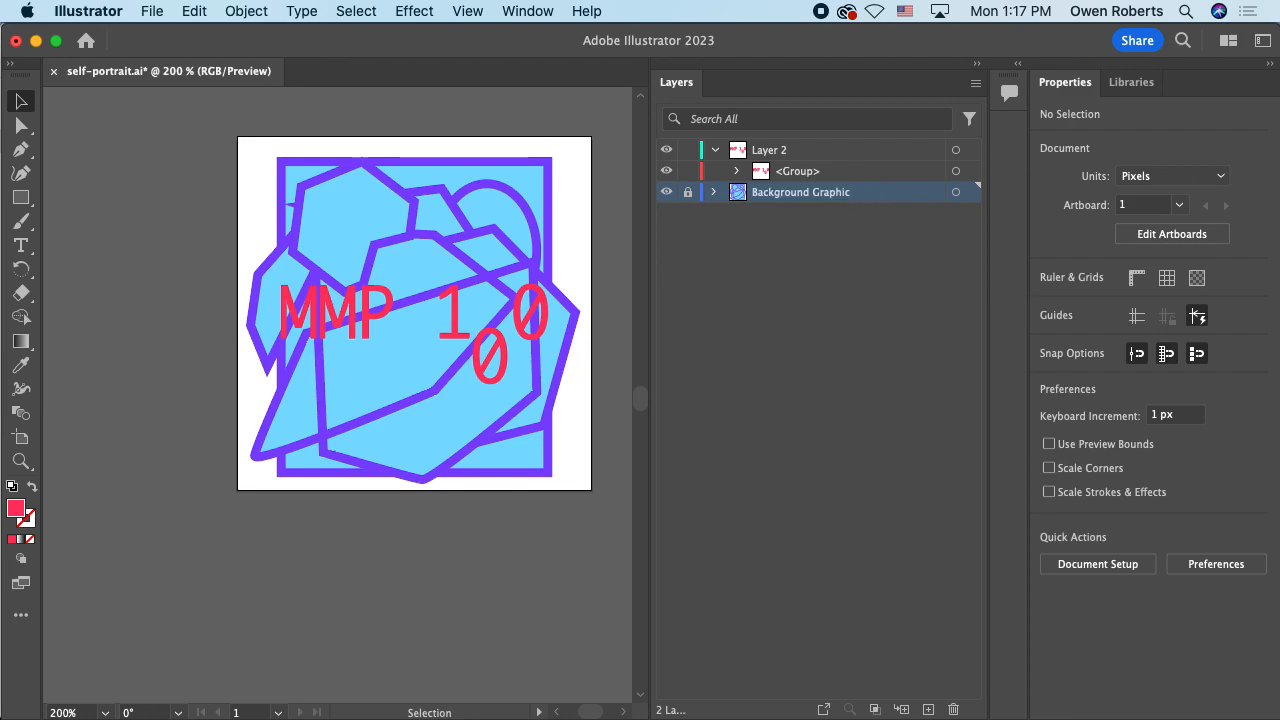
Step: Rename Layer 2 as Text and collapse its contents
{"action": "double_click", "coordinate": [786, 150]}
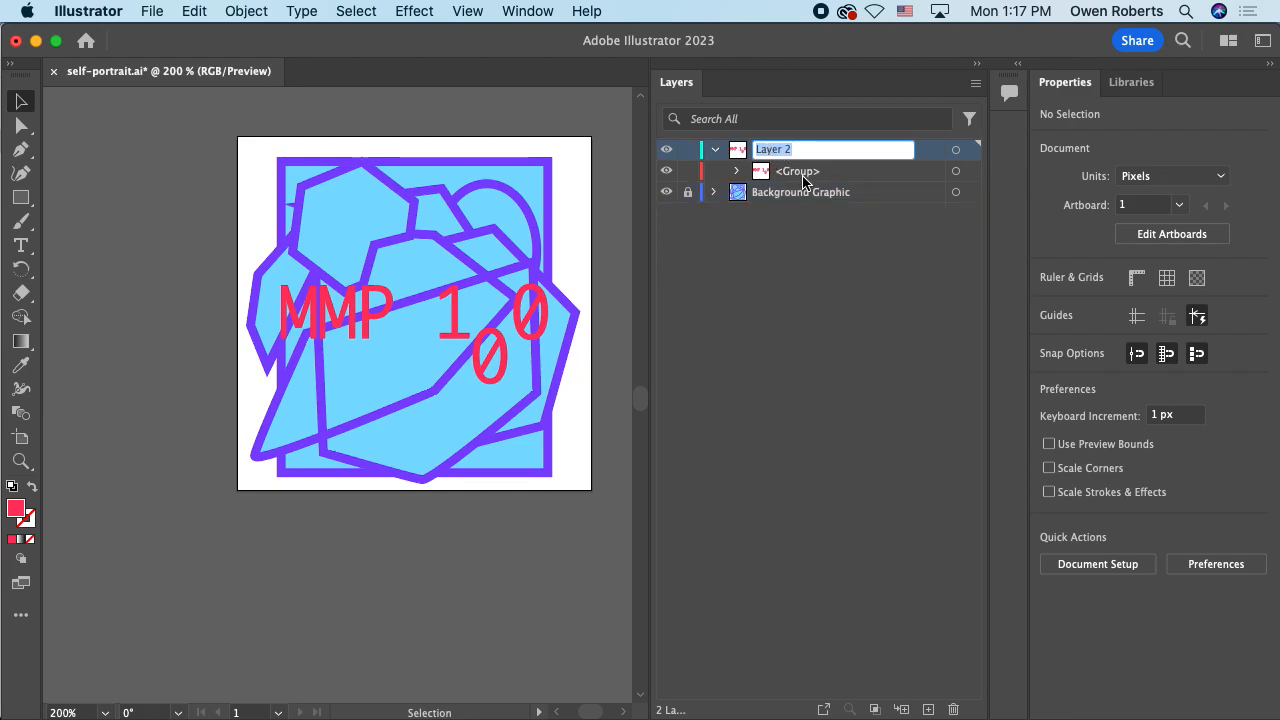
{"action": "type", "text": "Text"}
{"action": "key", "text": "Return"}
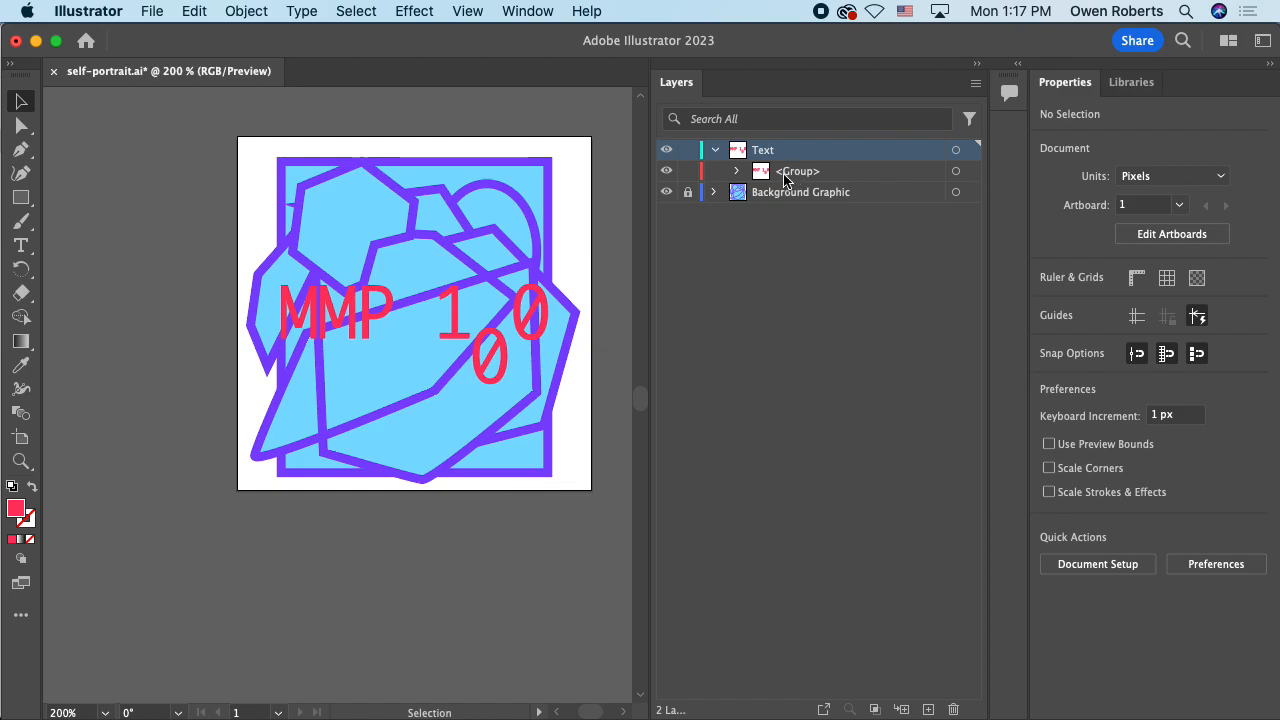
{"action": "left_click", "coordinate": [715, 150]}
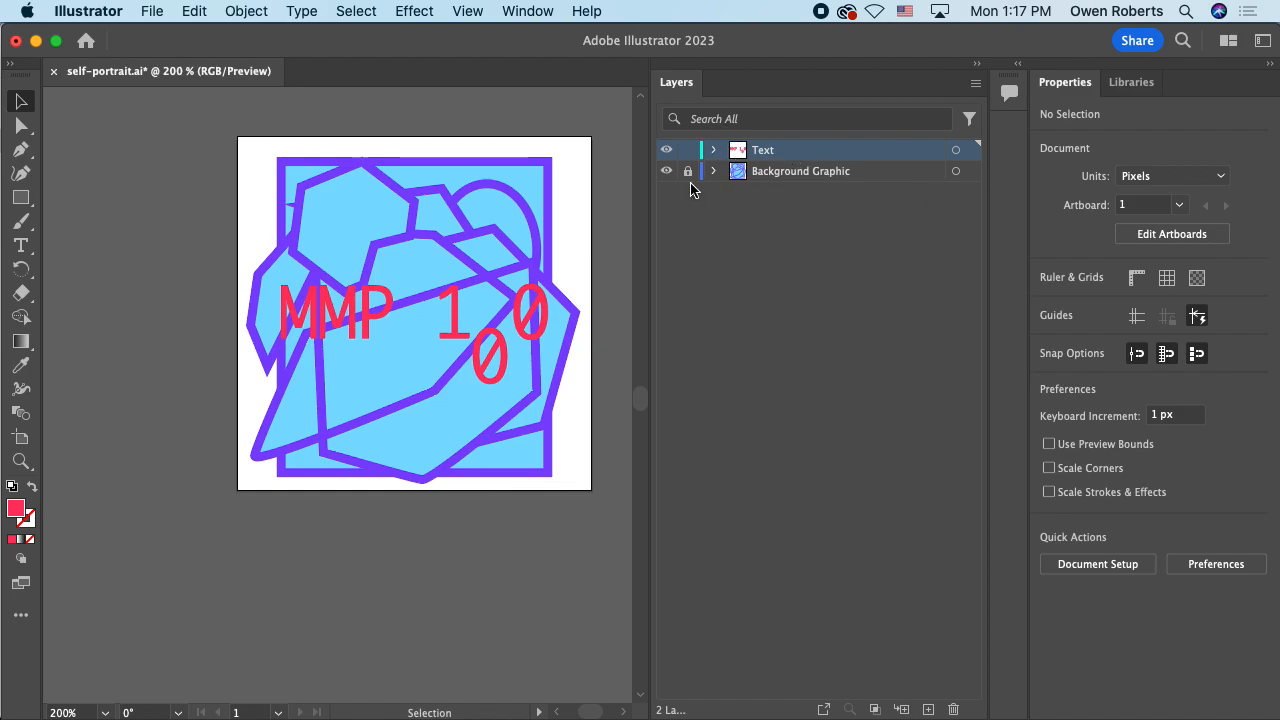
Step: Hide the Text and Background Graphic layers and lock the Text layer as well
{"action": "left_click", "coordinate": [477, 292]}
{"action": "left_click", "coordinate": [510, 275]}
{"action": "left_click", "coordinate": [457, 305]}
{"action": "left_click", "coordinate": [479, 270]}
{"action": "left_click_drag", "start_coordinate": [665, 150], "coordinate": [686, 174]}
Step: Create a new layer above the Text layer and name it Moon Graphic
{"action": "left_click", "coordinate": [928, 709]}
{"action": "double_click", "coordinate": [769, 149]}
{"action": "type", "text": "Moon Graphi"}
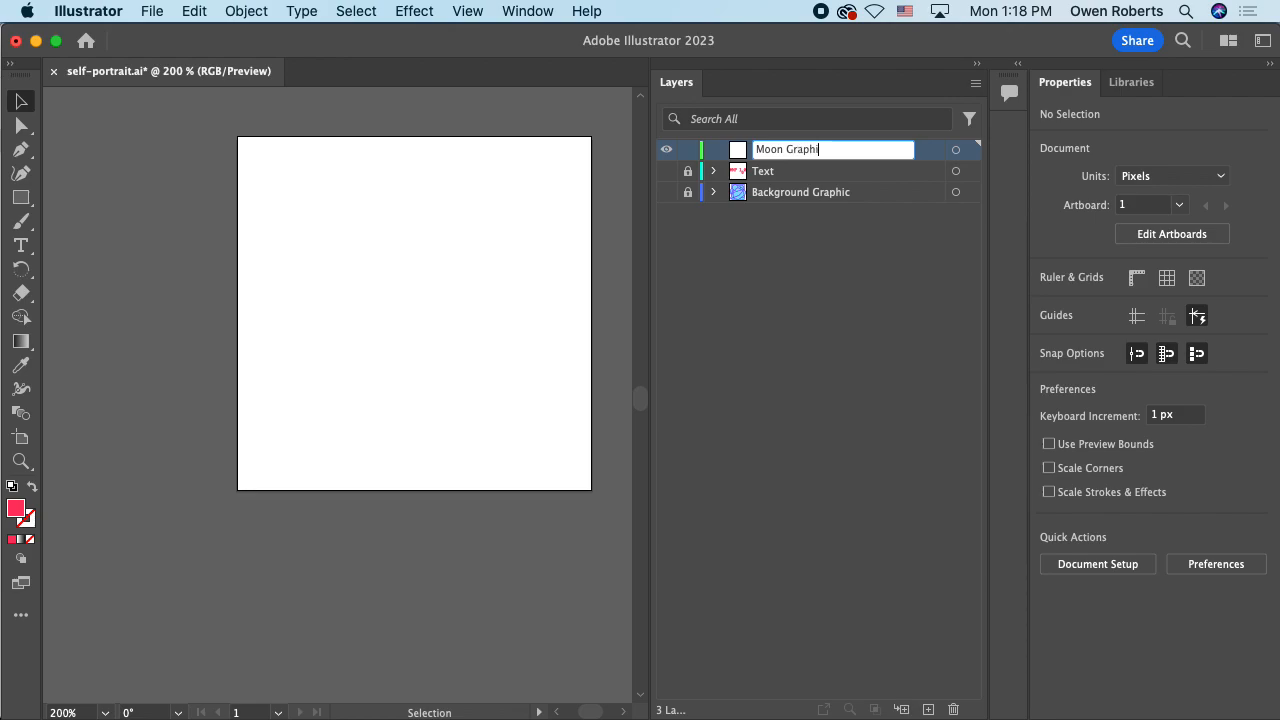
{"action": "type", "text": "c"}
{"action": "key", "text": "Return"}
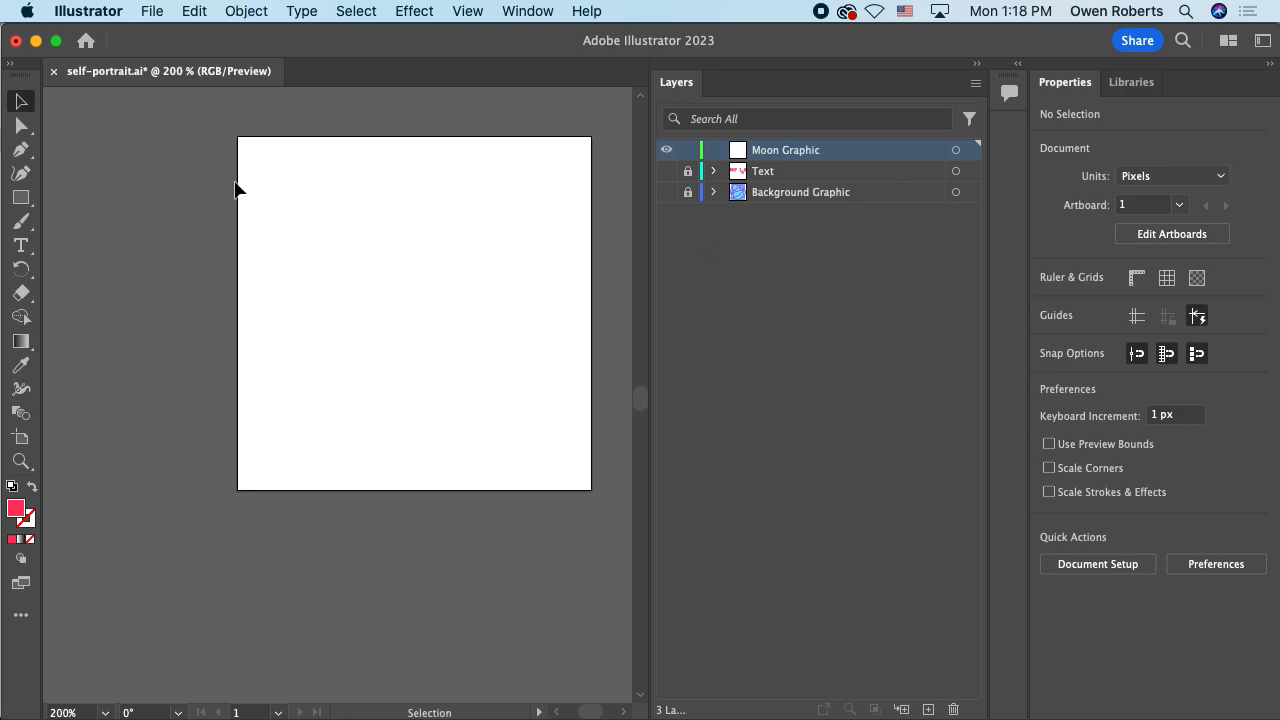
Step: Draw a circle about 272 px wide near the artboard's center with the Ellipse tool and fill it with blue
{"action": "left_click", "coordinate": [23, 203]}
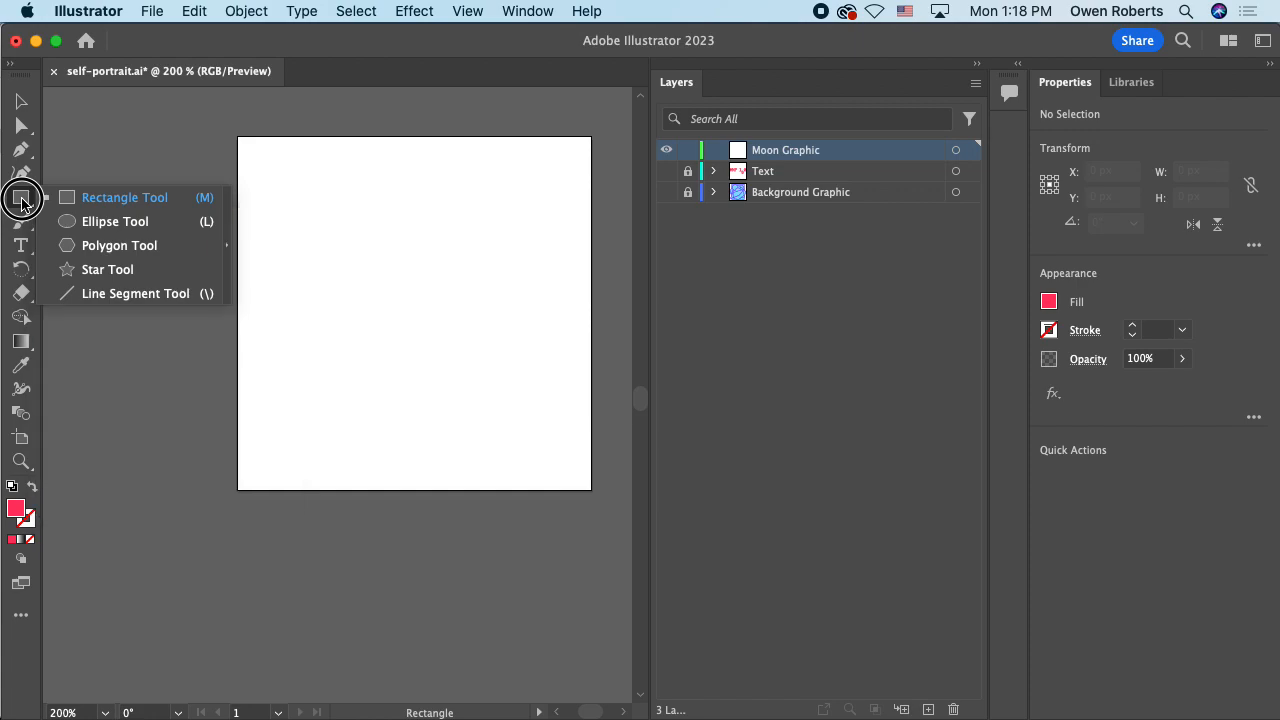
{"action": "left_click_drag", "start_coordinate": [23, 203], "coordinate": [80, 222]}
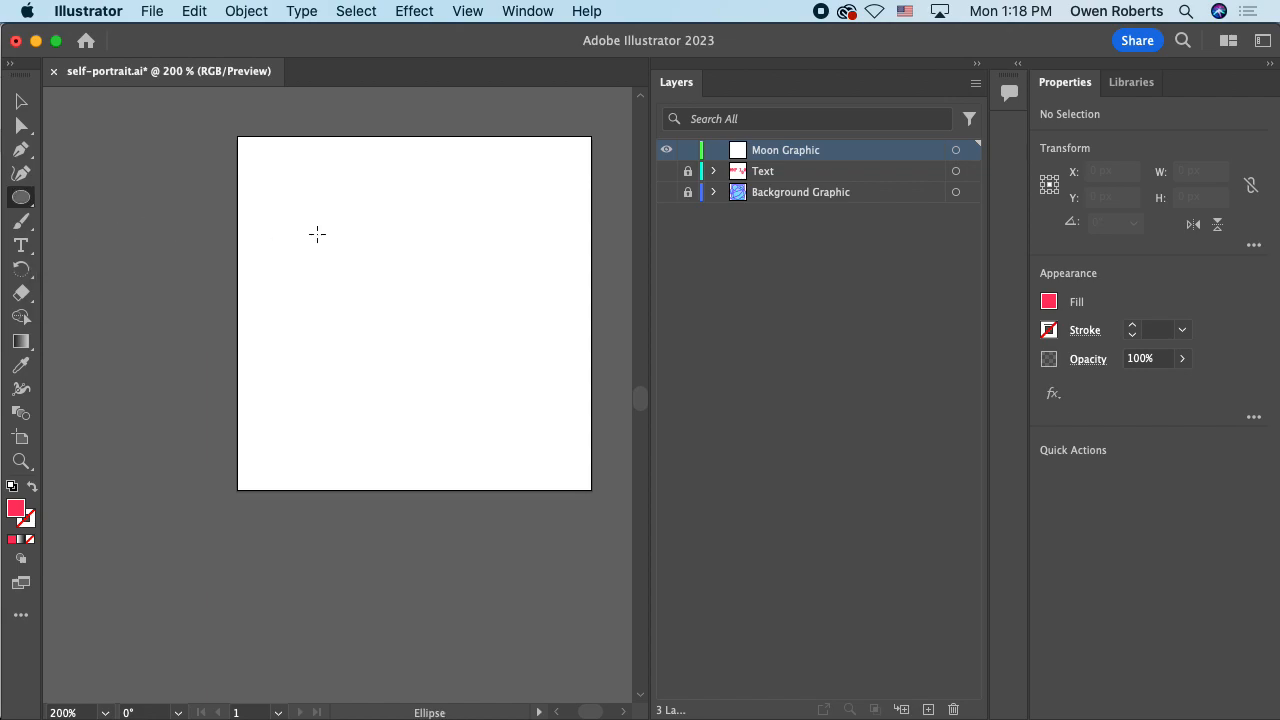
{"action": "left_click_drag", "start_coordinate": [310, 195], "coordinate": [503, 368]}
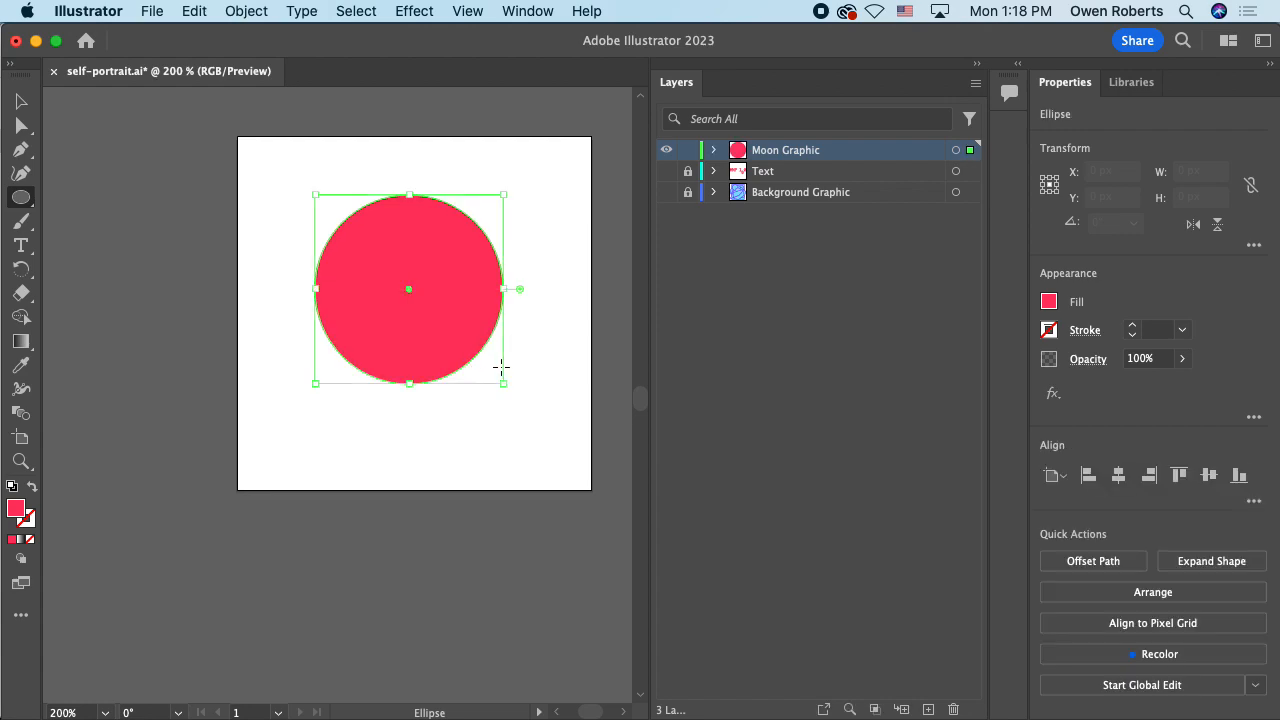
{"action": "left_click", "coordinate": [1051, 304]}
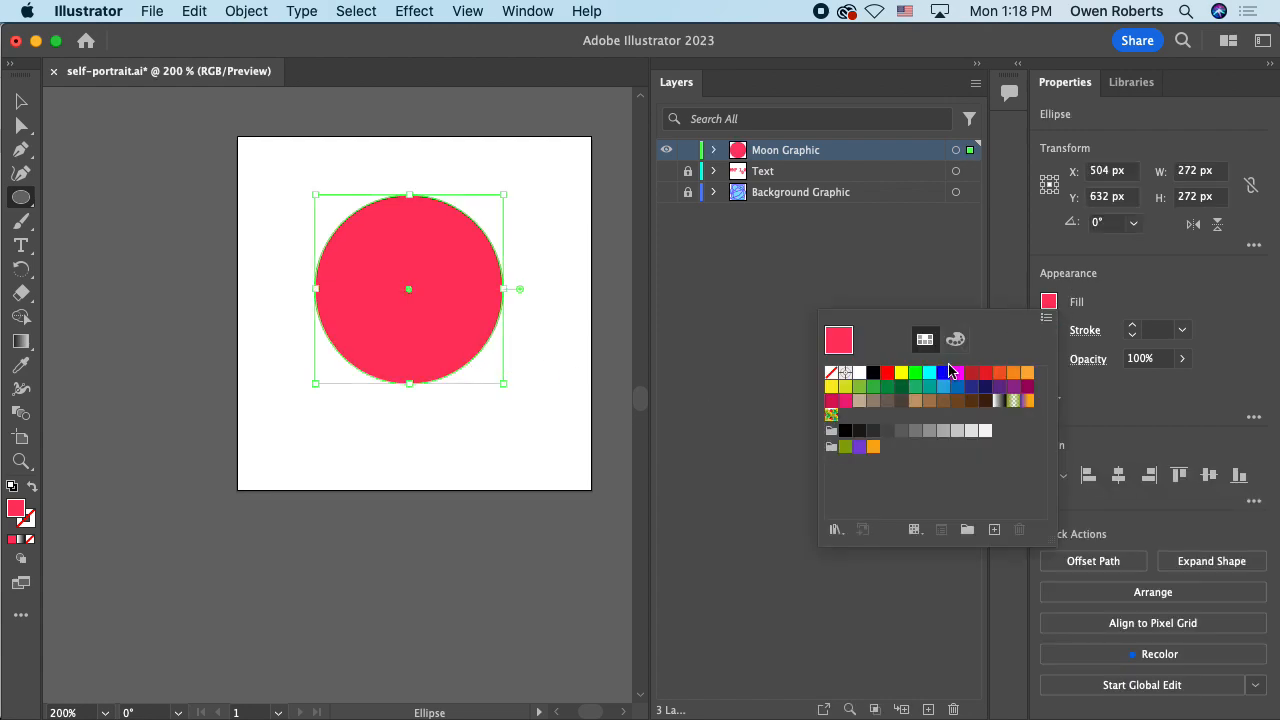
{"action": "left_click", "coordinate": [942, 376]}
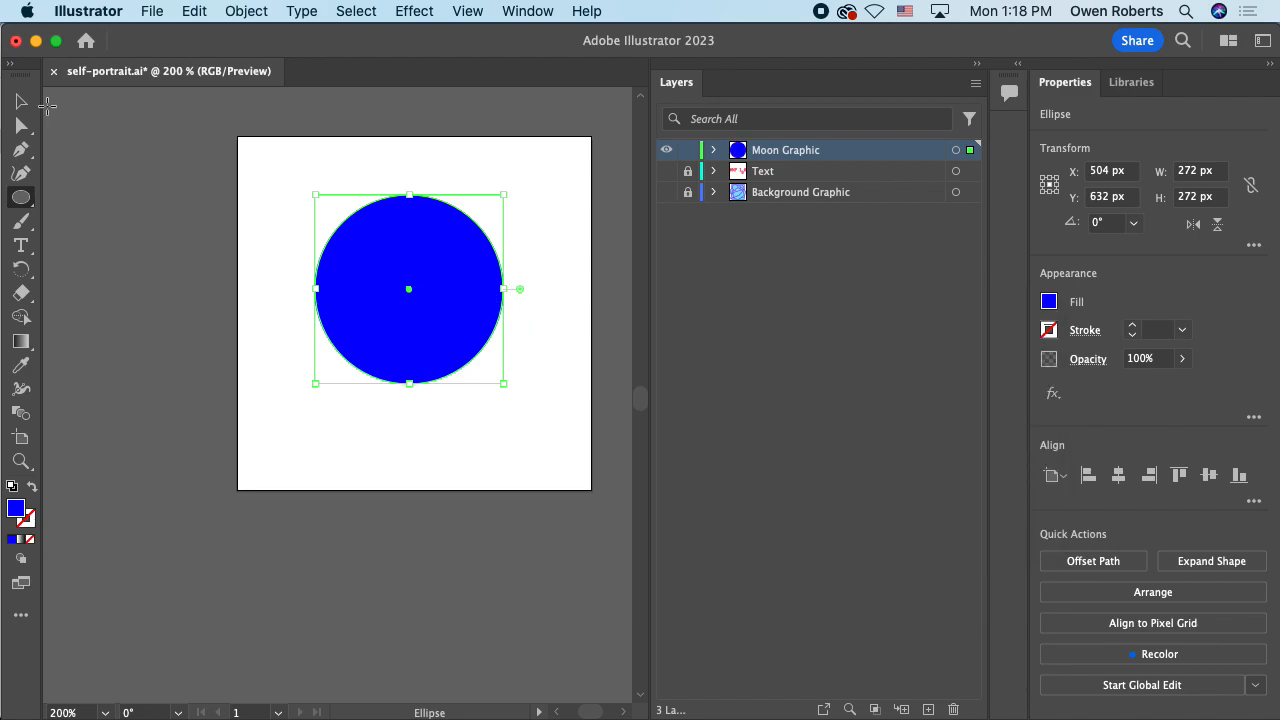
Step: Move the blue circle toward the artboard's upper-left corner, to about X 440 px, Y 584 px
{"action": "left_click", "coordinate": [21, 101]}
{"action": "left_click_drag", "start_coordinate": [384, 290], "coordinate": [340, 260]}
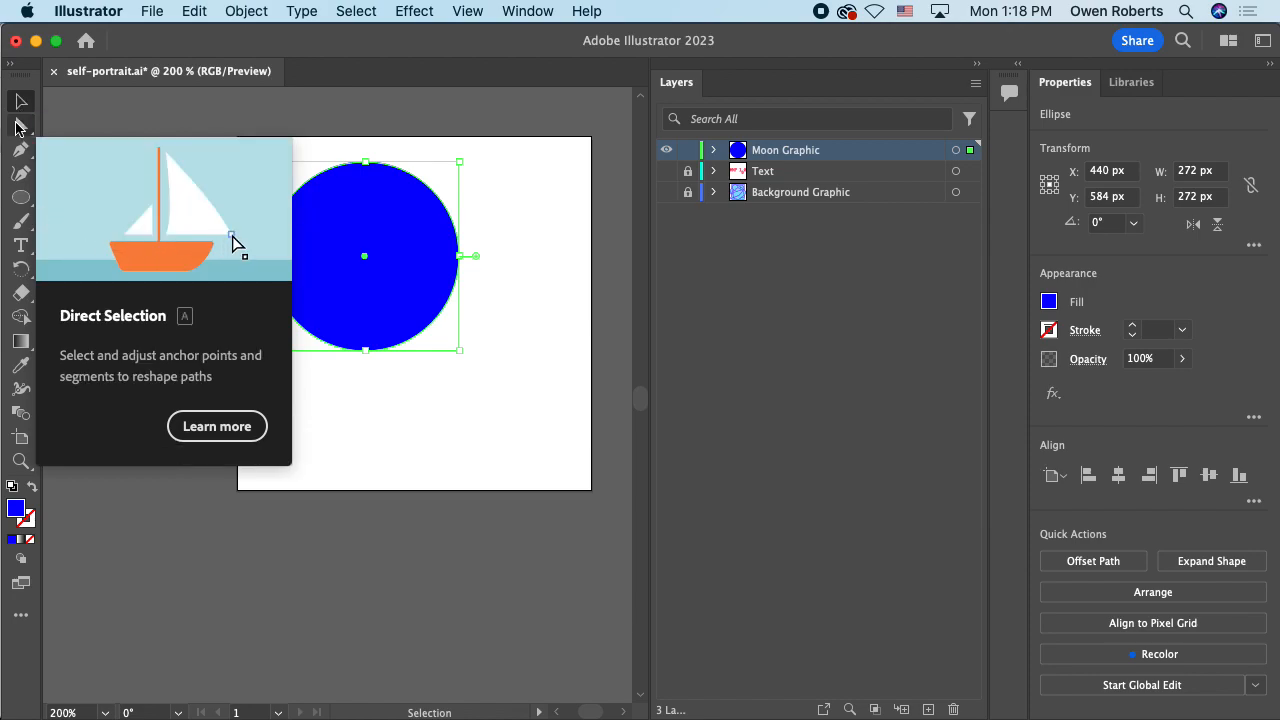
{"action": "left_click", "coordinate": [497, 228]}
{"action": "left_click_drag", "start_coordinate": [391, 240], "coordinate": [375, 215]}
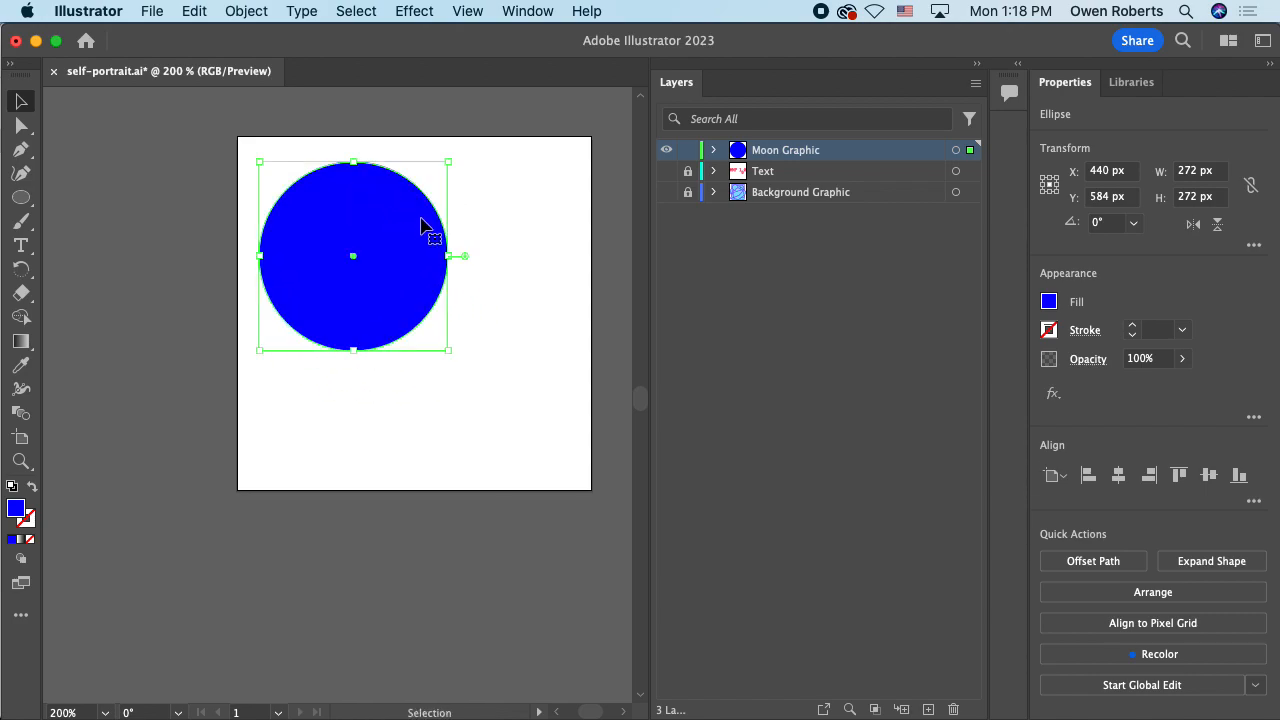
Step: Try resizing, rotating and shifting the circle by its bounding box, undoing the changes
{"action": "left_click_drag", "start_coordinate": [448, 162], "coordinate": [405, 207]}
{"action": "key", "text": "super+z"}
{"action": "left_click_drag", "start_coordinate": [453, 160], "coordinate": [490, 158]}
{"action": "key", "text": "super+z"}
{"action": "left_click_drag", "start_coordinate": [465, 256], "coordinate": [484, 230]}
{"action": "mouse_move", "coordinate": [371, 254]}
{"action": "left_mouse_down"}
{"action": "mouse_move", "coordinate": [418, 212]}
{"action": "mouse_move", "coordinate": [386, 234]}
{"action": "left_mouse_up"}
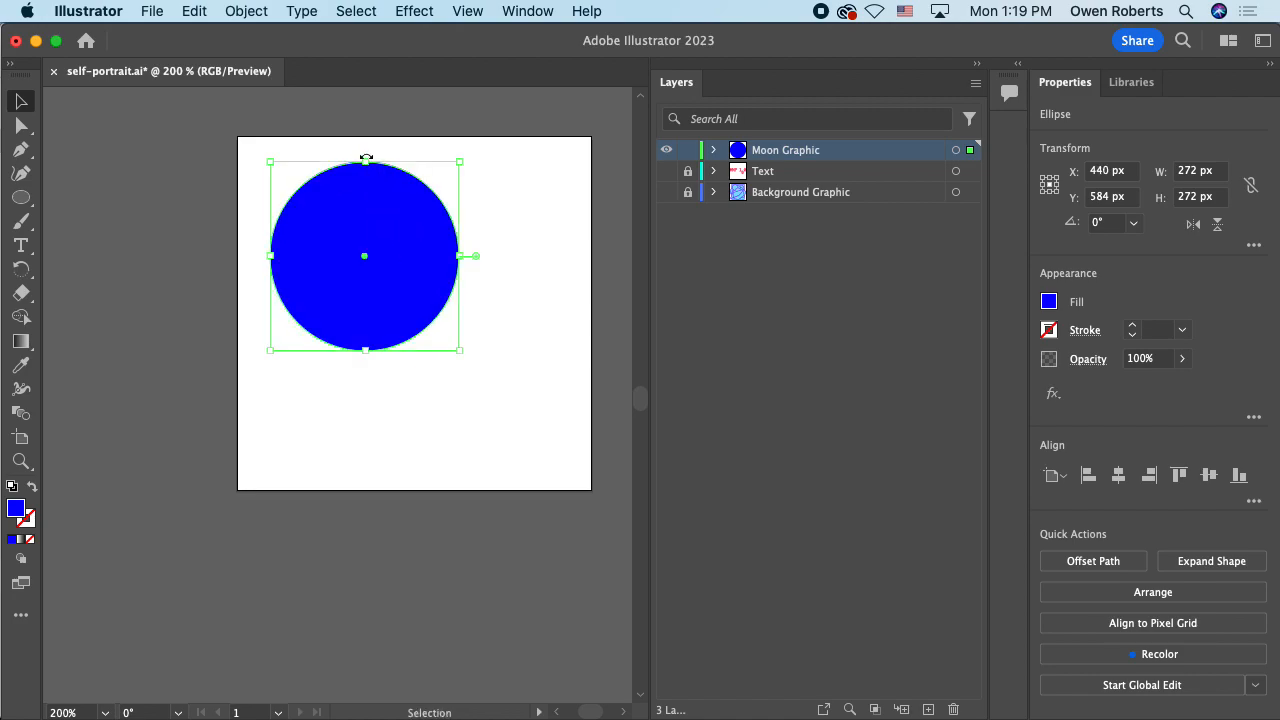
Step: Reselect the circle and move it farther into the artboard's upper-left corner, to about X 408 px, Y 568 px
{"action": "mouse_move", "coordinate": [363, 163]}
{"action": "left_mouse_down"}
{"action": "mouse_move", "coordinate": [354, 220]}
{"action": "mouse_move", "coordinate": [358, 163]}
{"action": "left_mouse_up"}
{"action": "left_click", "coordinate": [494, 228]}
{"action": "mouse_move", "coordinate": [393, 243]}
{"action": "left_mouse_down"}
{"action": "mouse_move", "coordinate": [366, 220]}
{"action": "mouse_move", "coordinate": [371, 232]}
{"action": "left_mouse_up"}
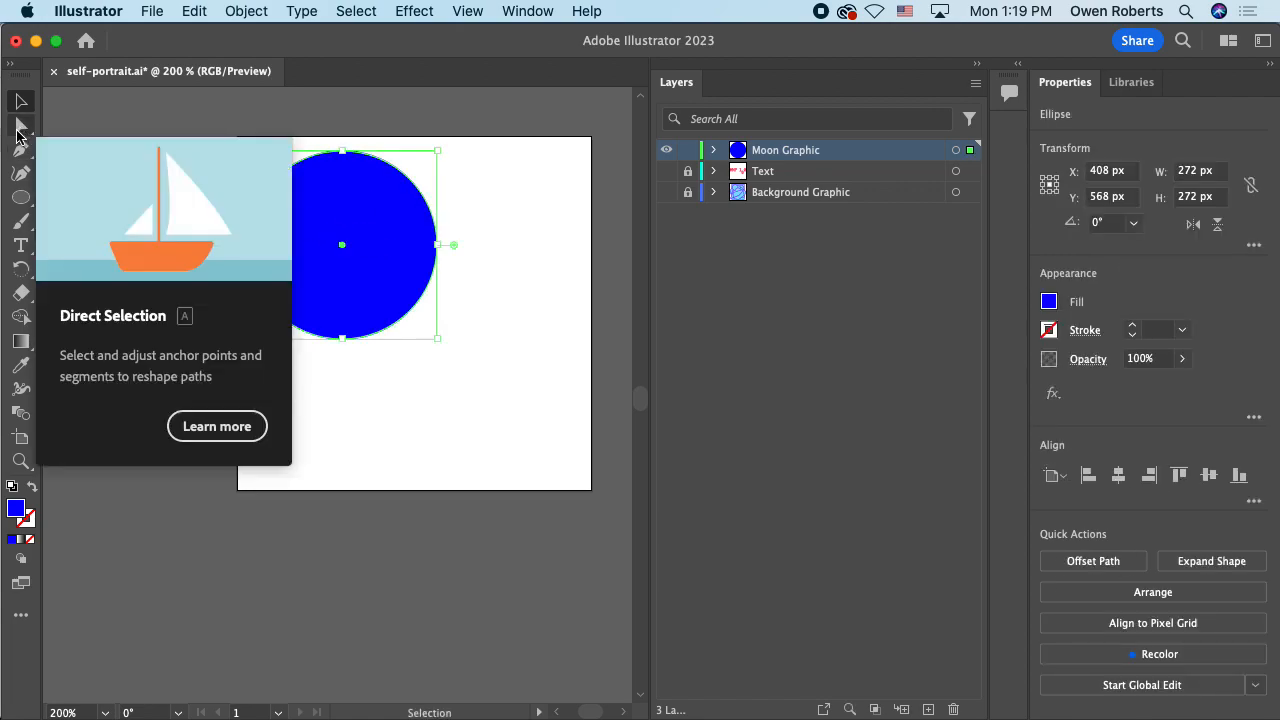
Step: Try pulling the circle's right anchor point outward with the Direct Selection tool, and undo the change
{"action": "left_click", "coordinate": [21, 128]}
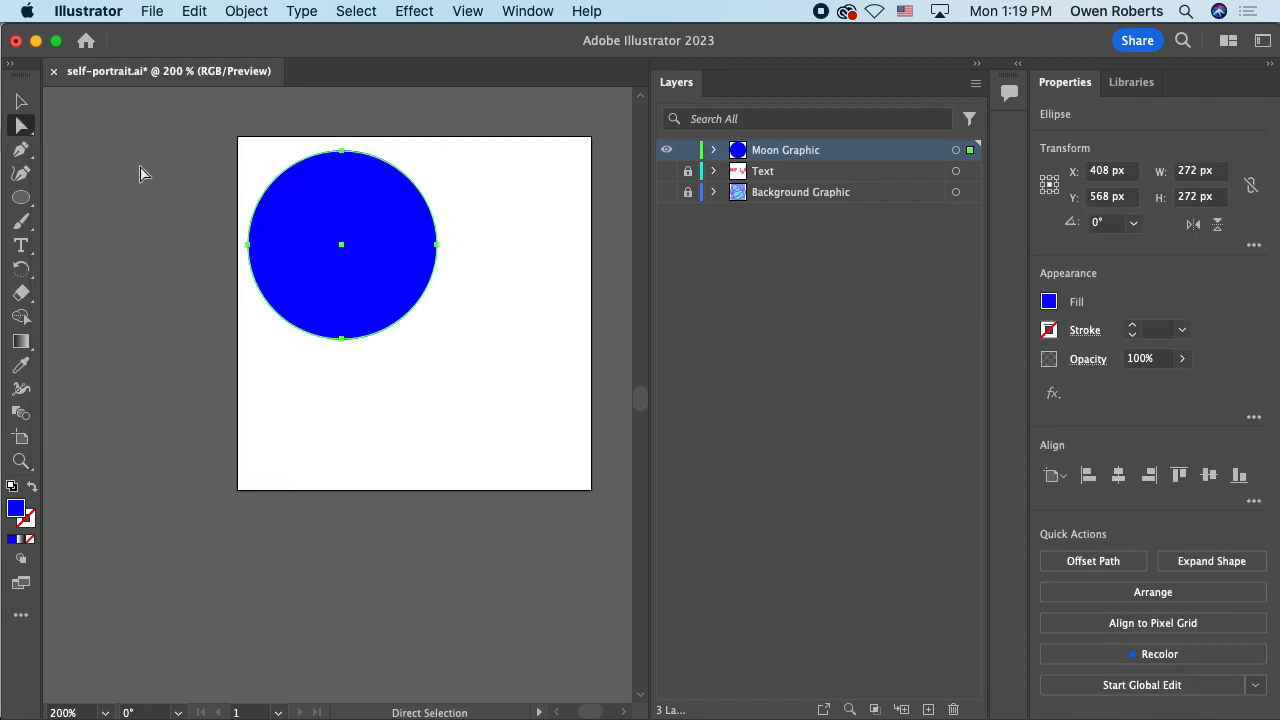
{"action": "left_click", "coordinate": [443, 255]}
{"action": "left_click", "coordinate": [437, 245]}
{"action": "left_click_drag", "start_coordinate": [437, 246], "coordinate": [537, 250]}
{"action": "key", "text": "super+z"}
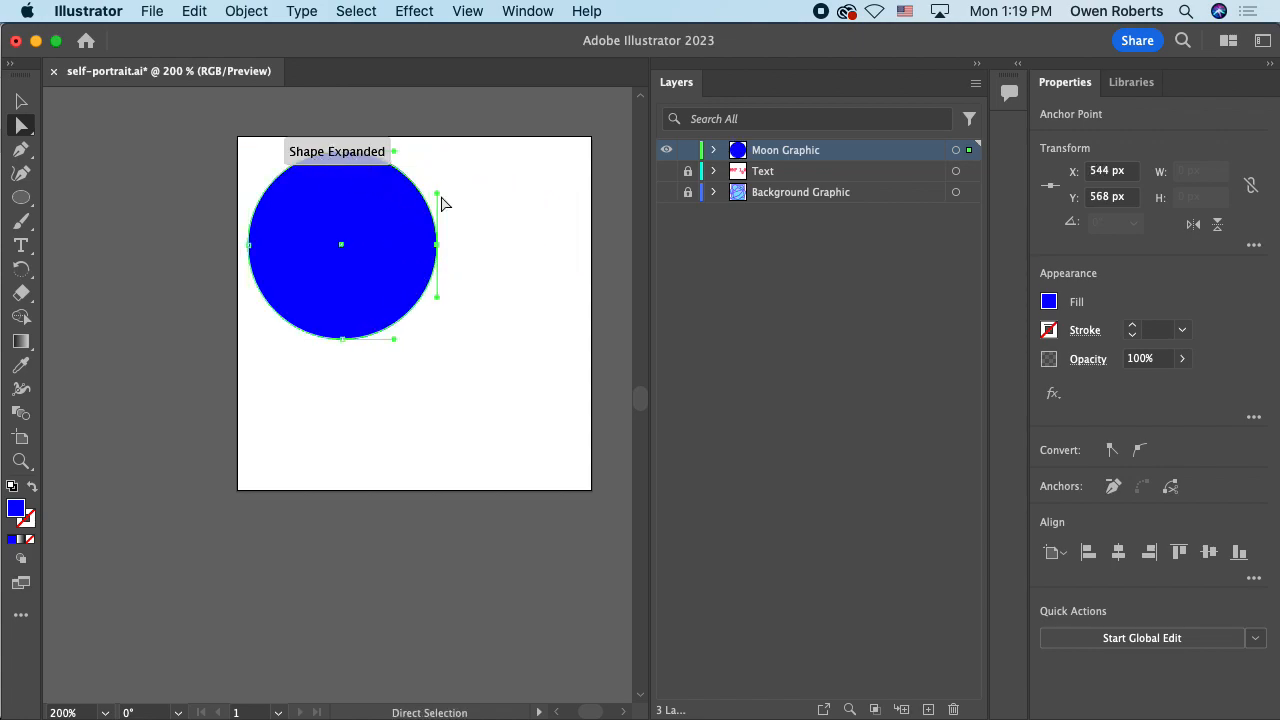
Step: Try stretching the circle's top anchor point far above the artboard and collapsing its handles into a sharp tip
{"action": "left_click", "coordinate": [494, 200]}
{"action": "left_click_drag", "start_coordinate": [348, 160], "coordinate": [470, 260]}
{"action": "left_click_drag", "start_coordinate": [298, 261], "coordinate": [148, 304]}
{"action": "left_click", "coordinate": [471, 234]}
{"action": "left_click", "coordinate": [387, 268]}
{"action": "left_click_drag", "start_coordinate": [467, 235], "coordinate": [348, 261]}
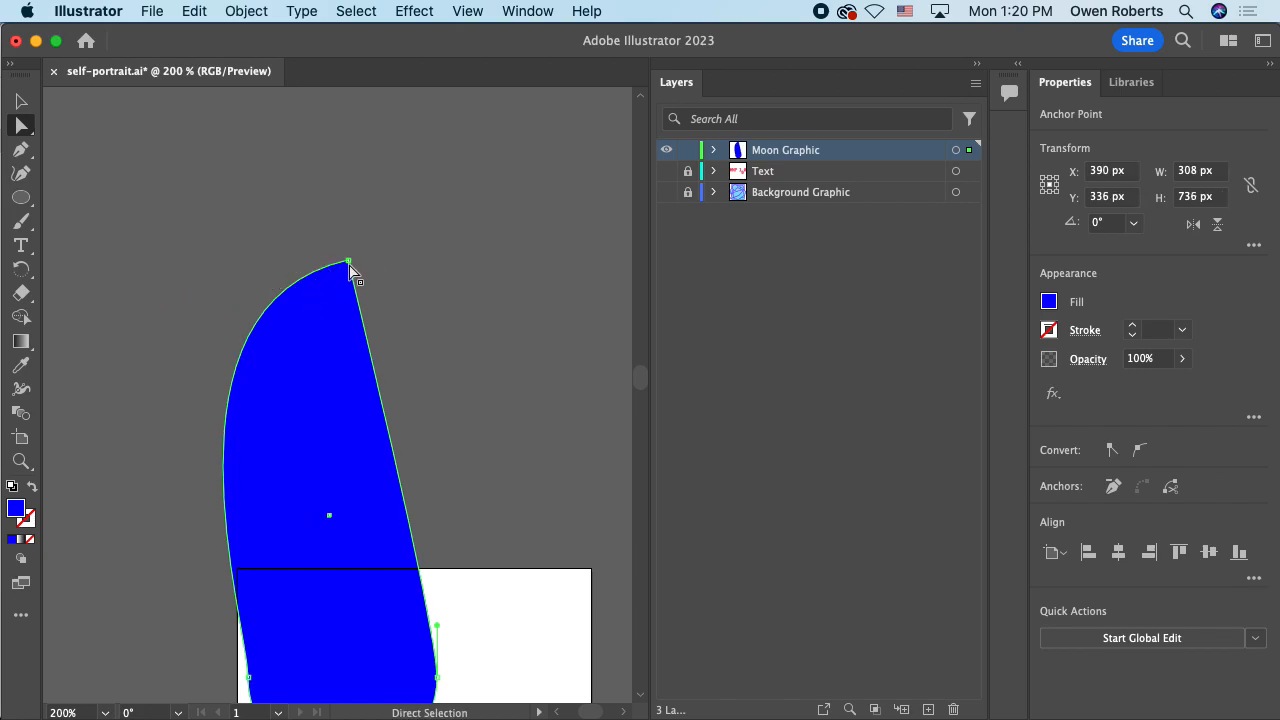
{"action": "left_click", "coordinate": [349, 263]}
{"action": "left_click_drag", "start_coordinate": [148, 305], "coordinate": [354, 268]}
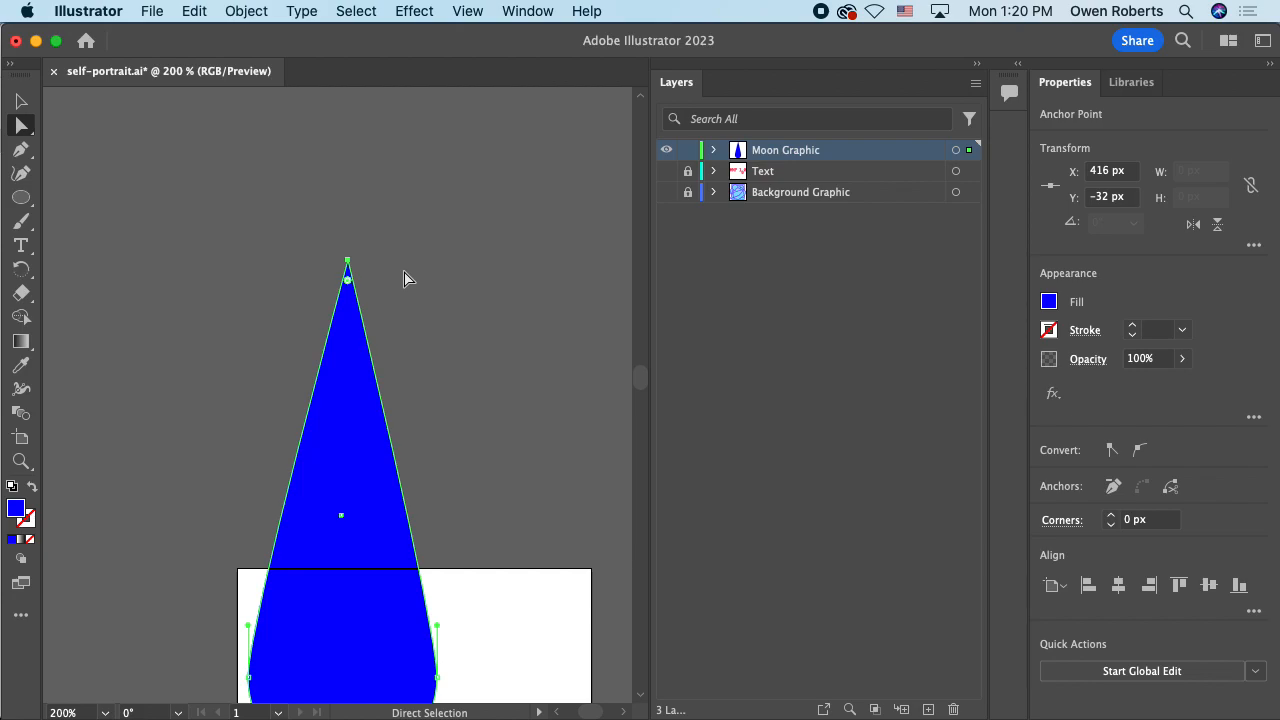
Step: Undo the top anchor and handle edits until the shape is a circle again
{"action": "key", "text": "super+z"}
{"action": "key", "text": "super+z"}
{"action": "key", "text": "super+z"}
{"action": "key", "text": "super+z"}
{"action": "key", "text": "super+z"}
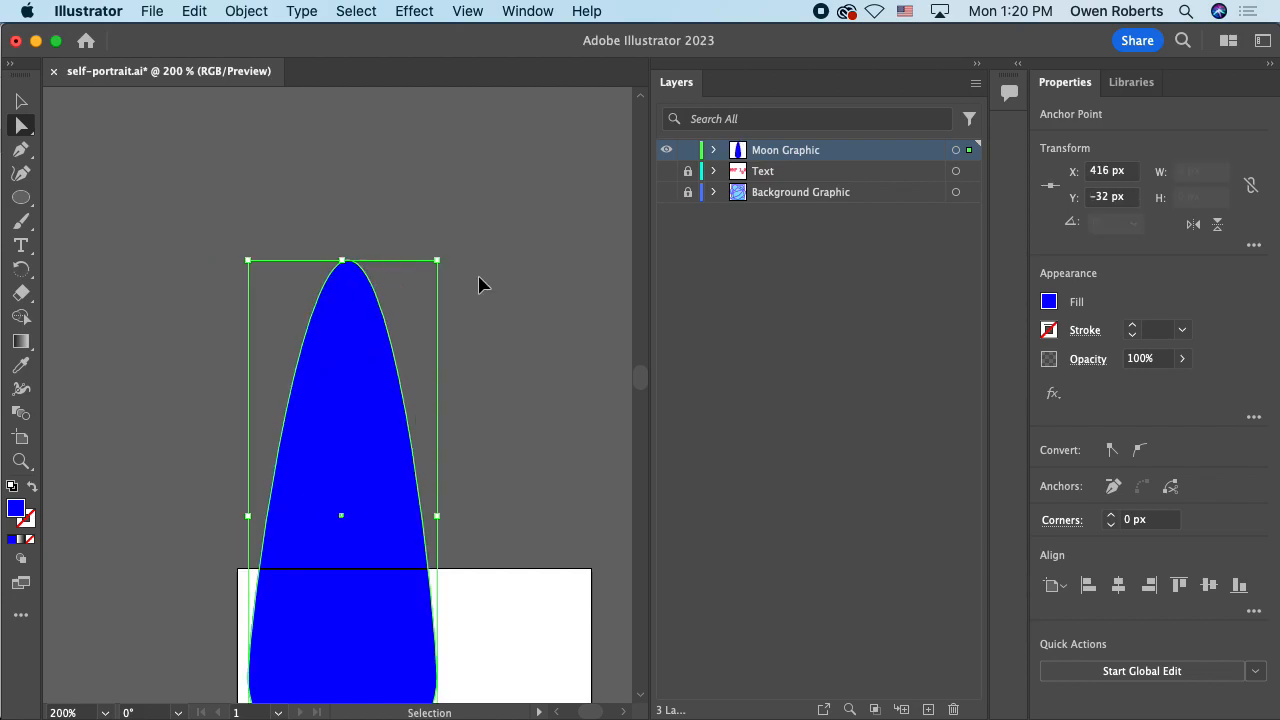
{"action": "left_click_drag", "start_coordinate": [479, 322], "coordinate": [472, 152]}
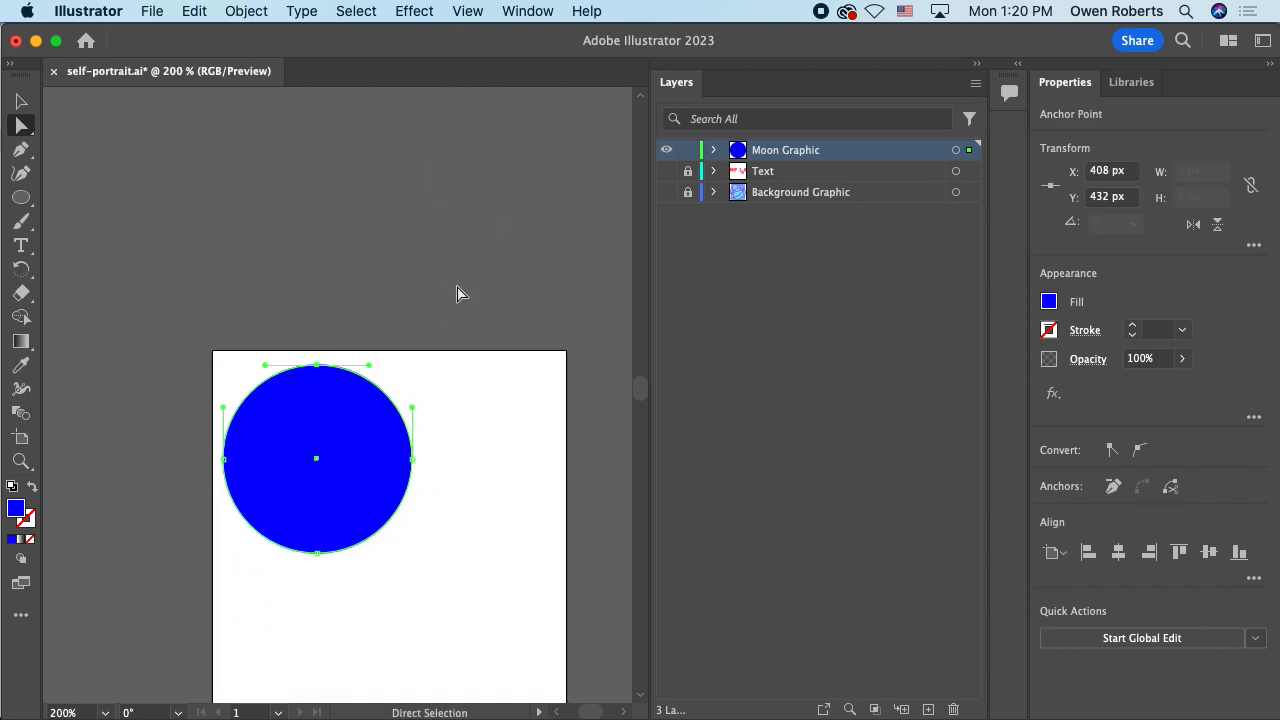
{"action": "left_click_drag", "start_coordinate": [460, 288], "coordinate": [465, 193]}
Step: Select the whole circle with the Selection tool, compare it with Direct Selection, and deselect the circle
{"action": "left_click", "coordinate": [20, 102]}
{"action": "left_click", "coordinate": [458, 280]}
{"action": "left_click", "coordinate": [366, 303]}
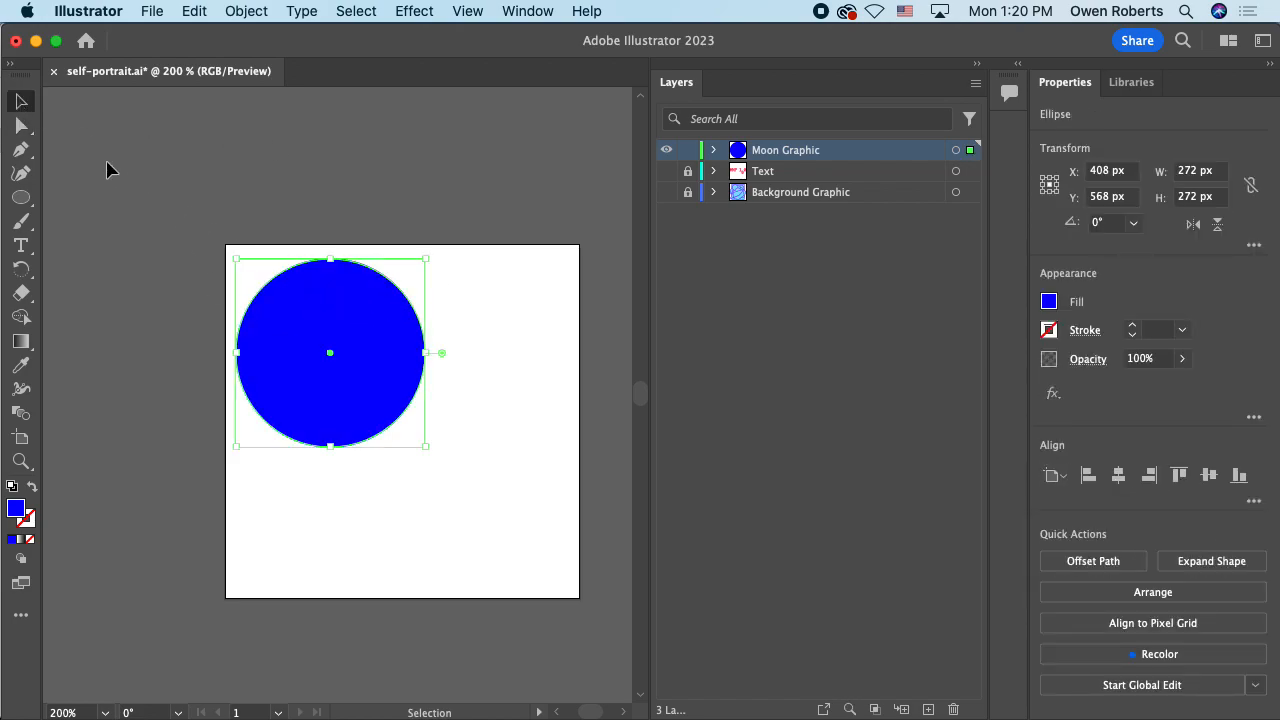
{"action": "left_click", "coordinate": [21, 124]}
{"action": "left_click", "coordinate": [20, 102]}
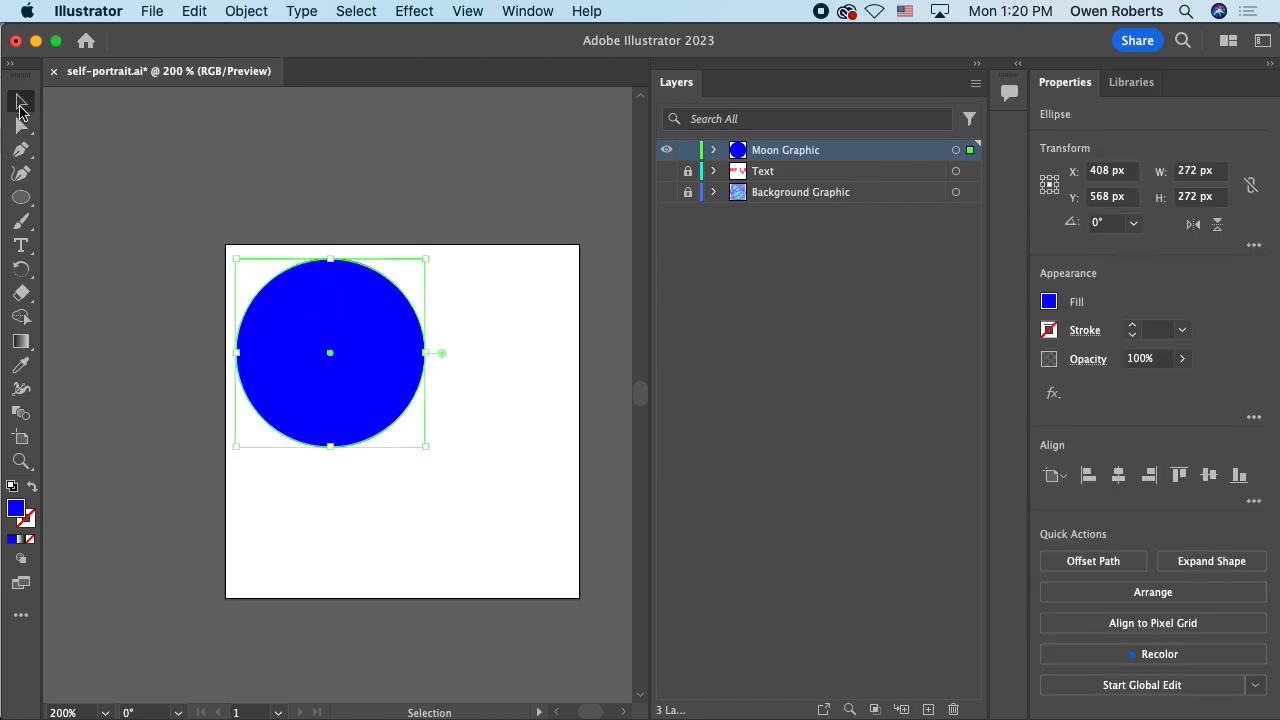
{"action": "left_click", "coordinate": [363, 214]}
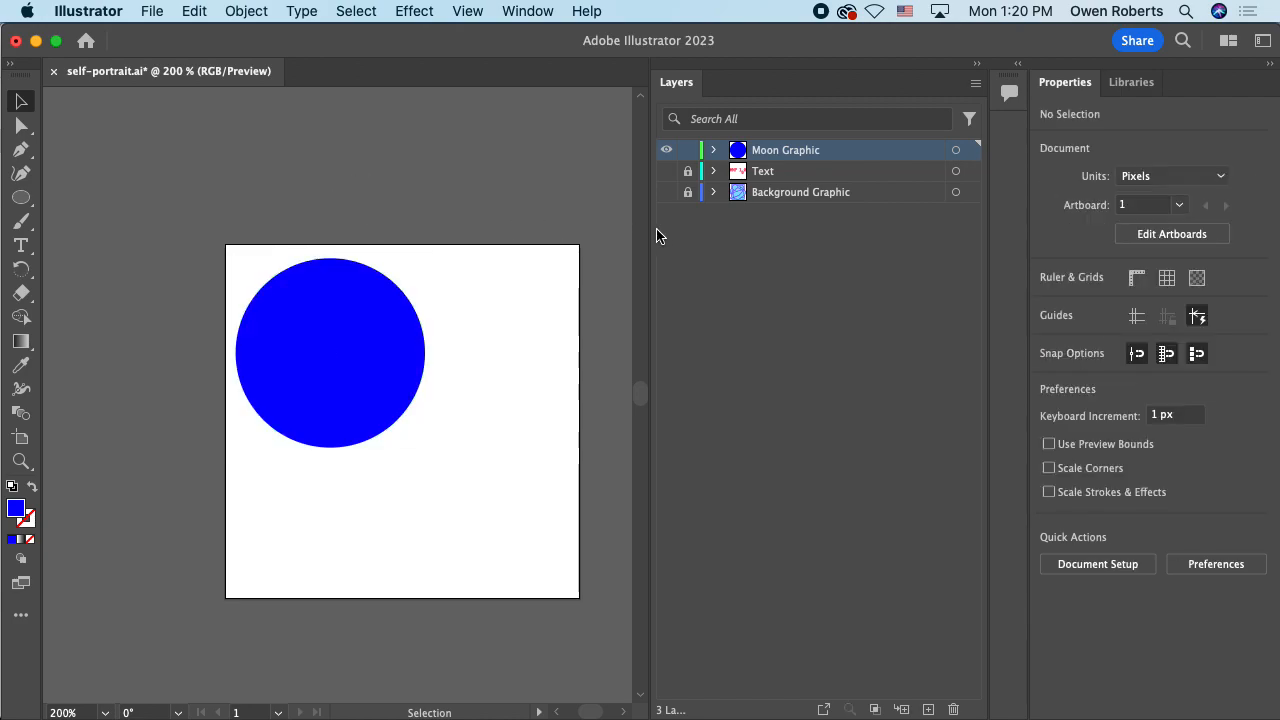
Step: Widen the canvas area and expand the Moon Graphic layer to show the ellipse inside it
{"action": "left_click_drag", "start_coordinate": [649, 236], "coordinate": [721, 240]}
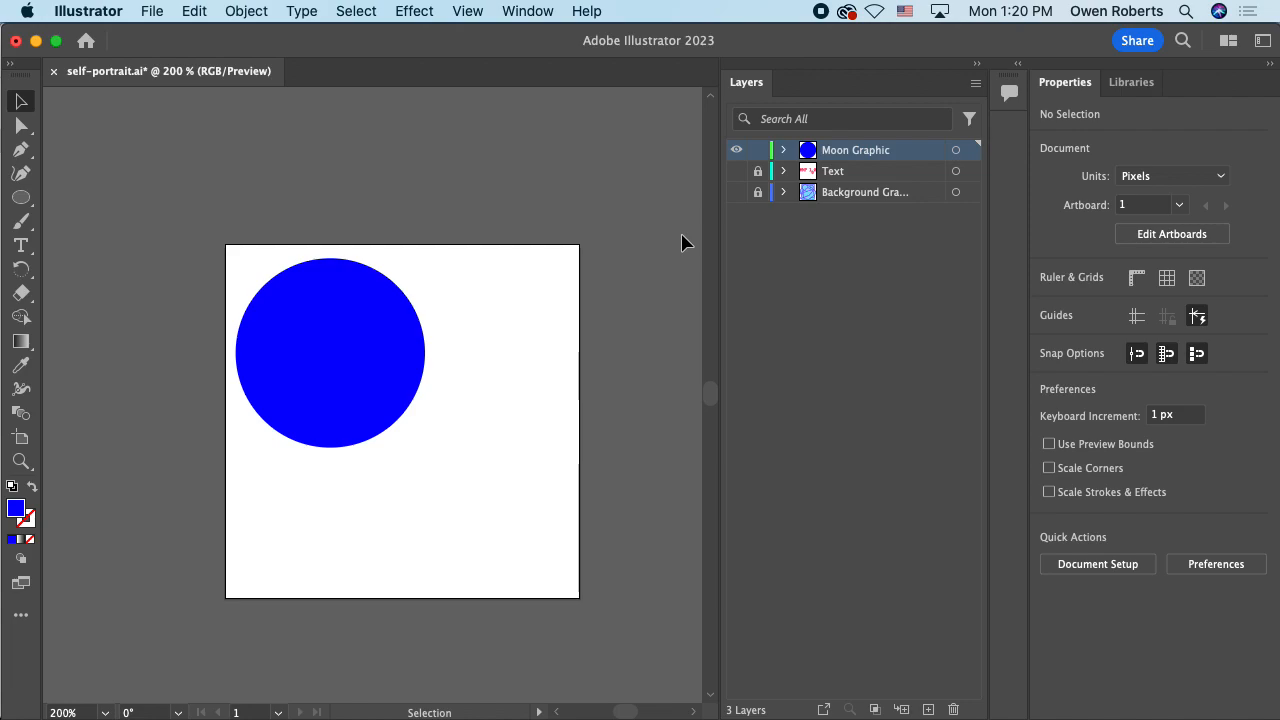
{"action": "left_click", "coordinate": [783, 150]}
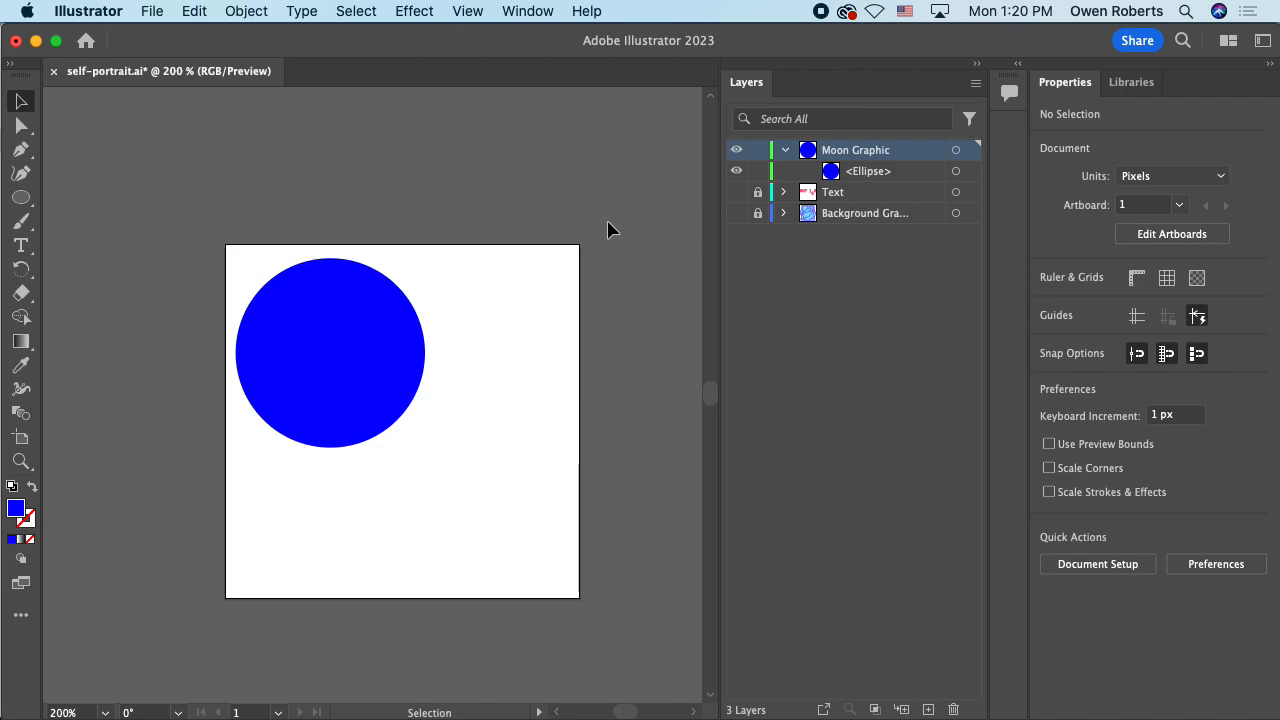
{"action": "key", "text": "space"}
{"action": "left_click_drag", "start_coordinate": [489, 289], "coordinate": [501, 238]}
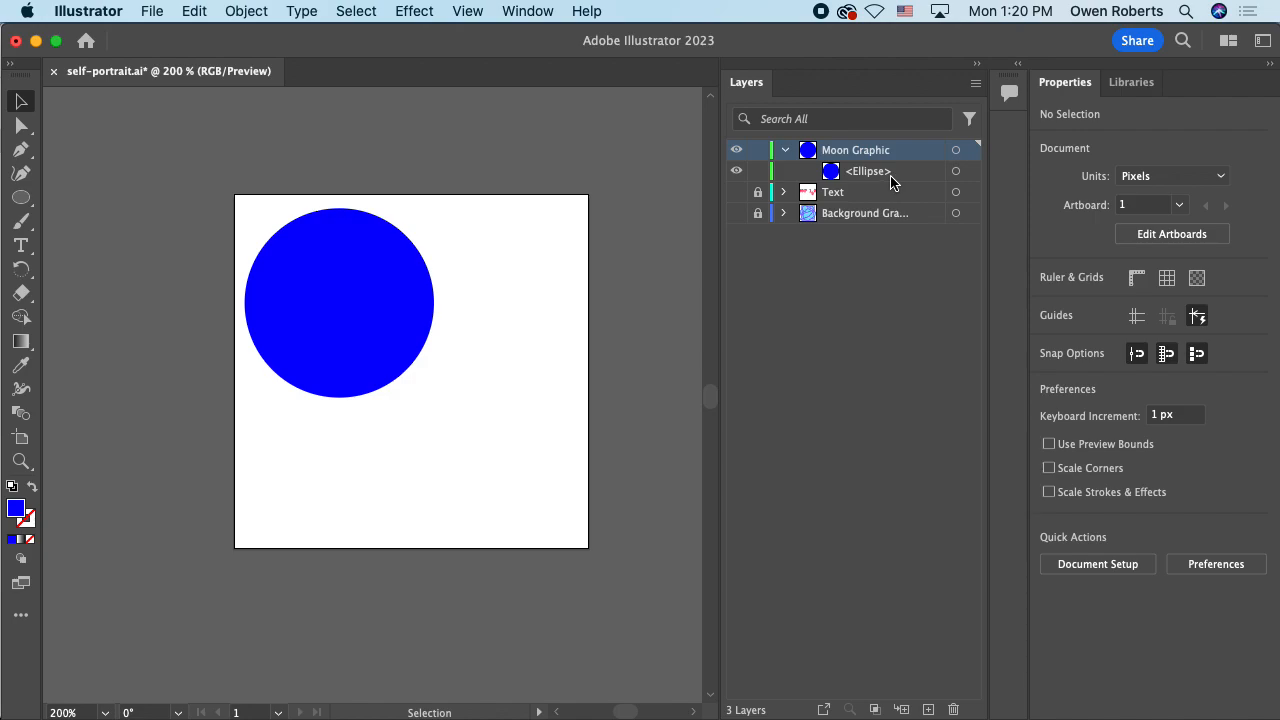
{"action": "left_click", "coordinate": [785, 150]}
{"action": "left_click", "coordinate": [785, 150]}
Step: Duplicate the blue circle and place the copy to its right so that the two overlap
{"action": "left_click", "coordinate": [30, 104]}
{"action": "left_click", "coordinate": [386, 261]}
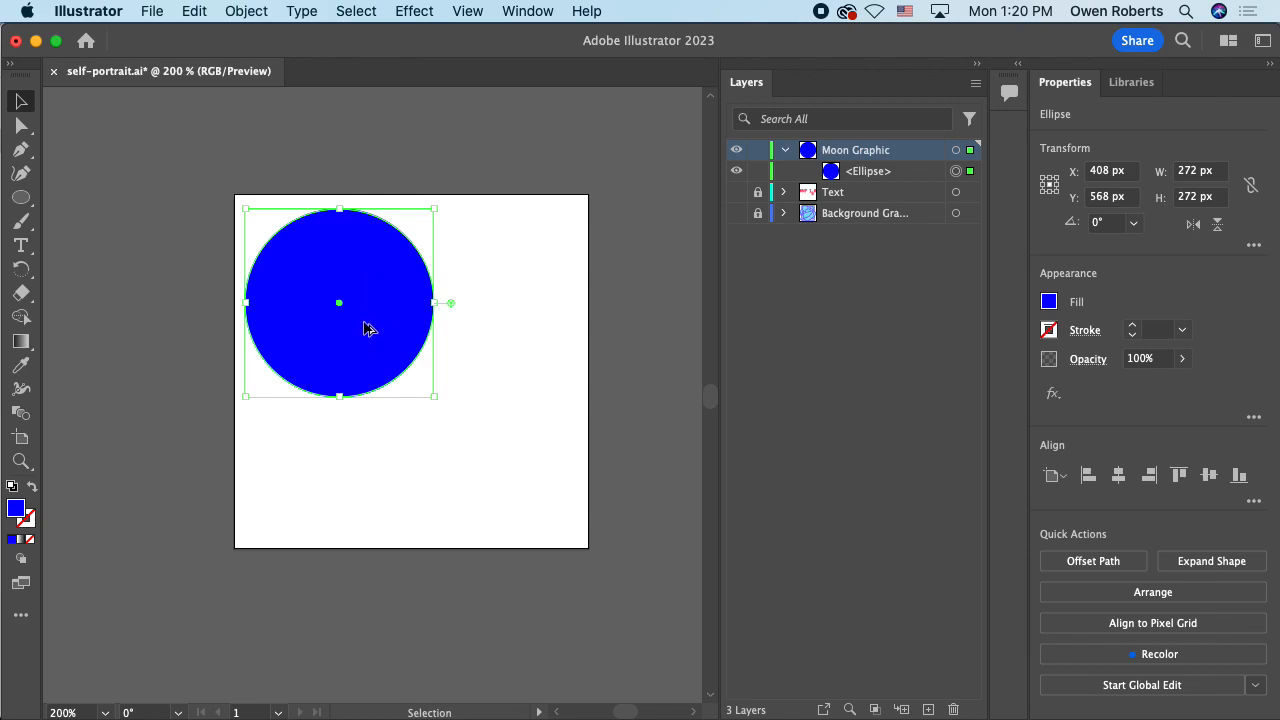
{"action": "left_click_drag", "start_coordinate": [357, 329], "coordinate": [463, 410]}
{"action": "key", "text": "super+z"}
{"action": "key", "text": "super+z"}
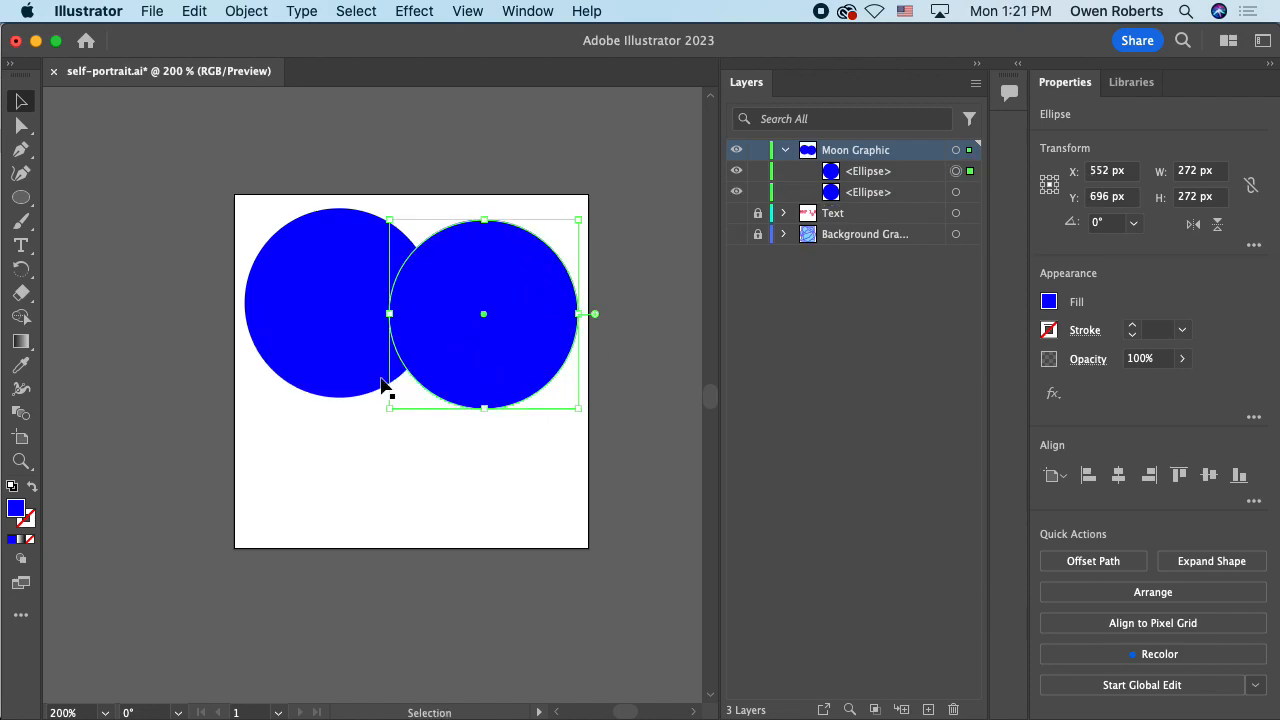
Step: Reposition the second circle so it overlaps the first one at the same height, and select both circles
{"action": "left_click_drag", "start_coordinate": [490, 348], "coordinate": [406, 380]}
{"action": "left_click", "coordinate": [455, 222]}
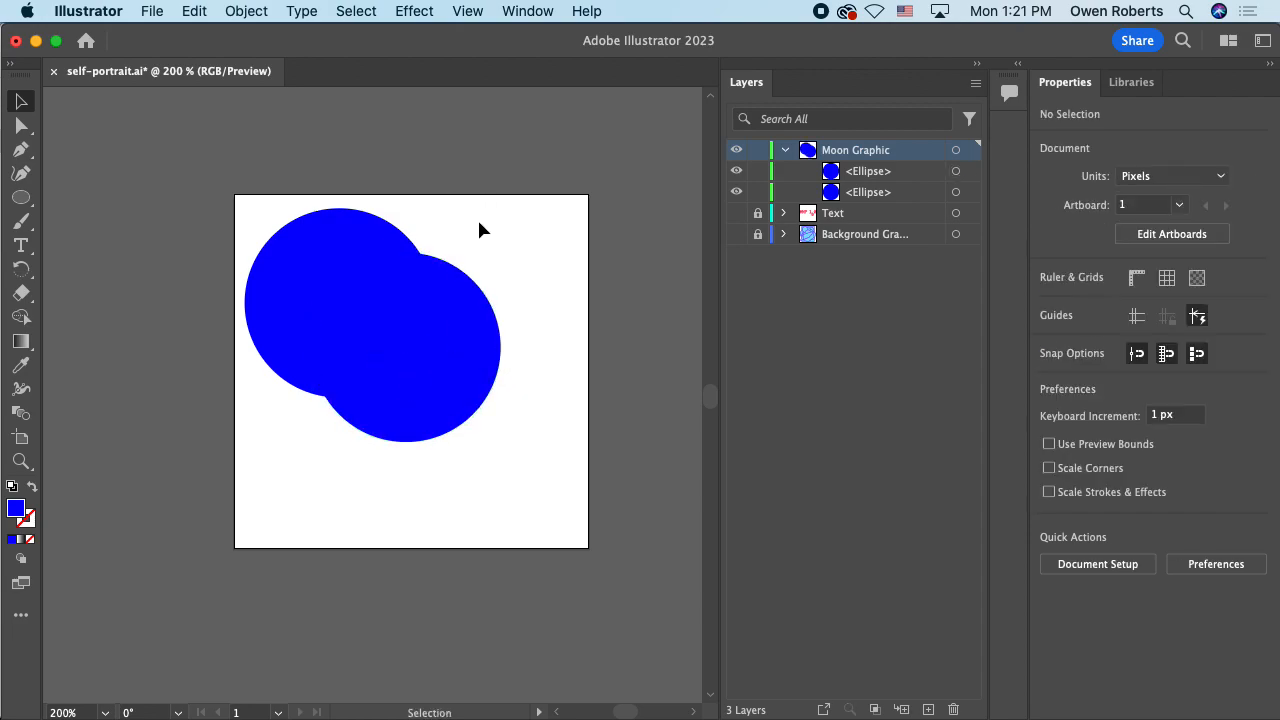
{"action": "left_click_drag", "start_coordinate": [477, 229], "coordinate": [371, 320]}
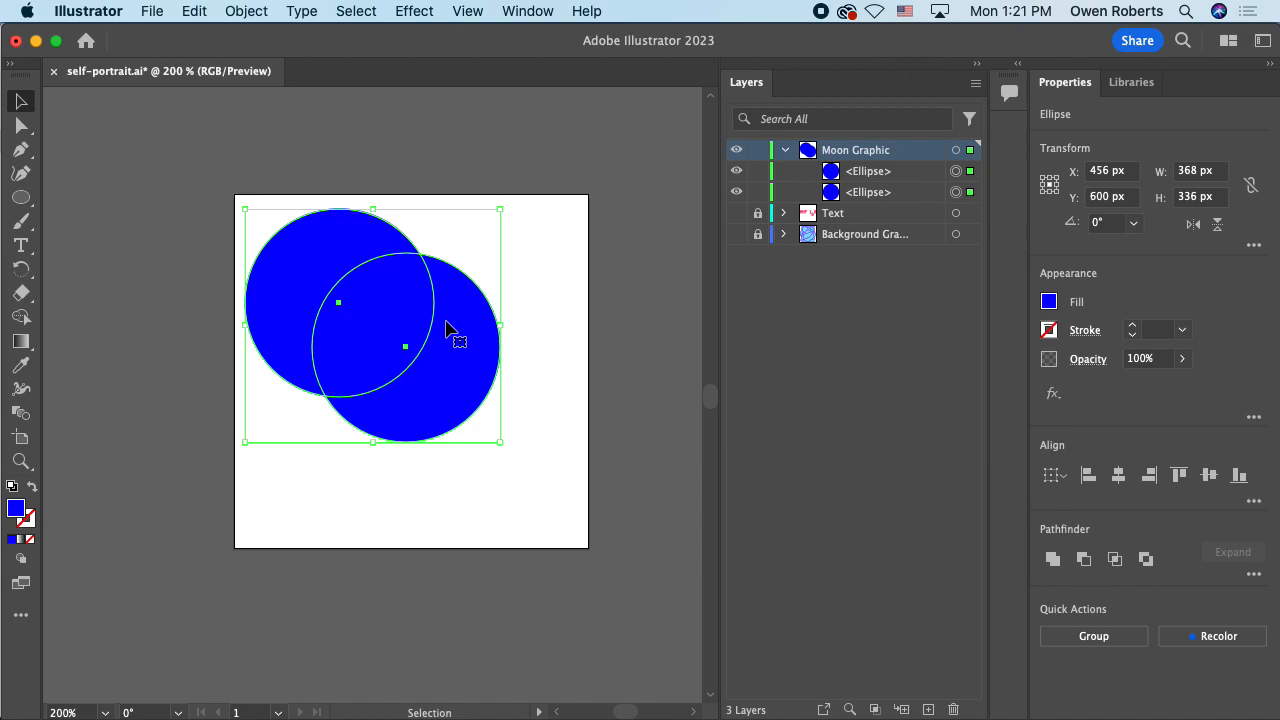
{"action": "left_click", "coordinate": [534, 300]}
{"action": "left_click_drag", "start_coordinate": [483, 326], "coordinate": [280, 342]}
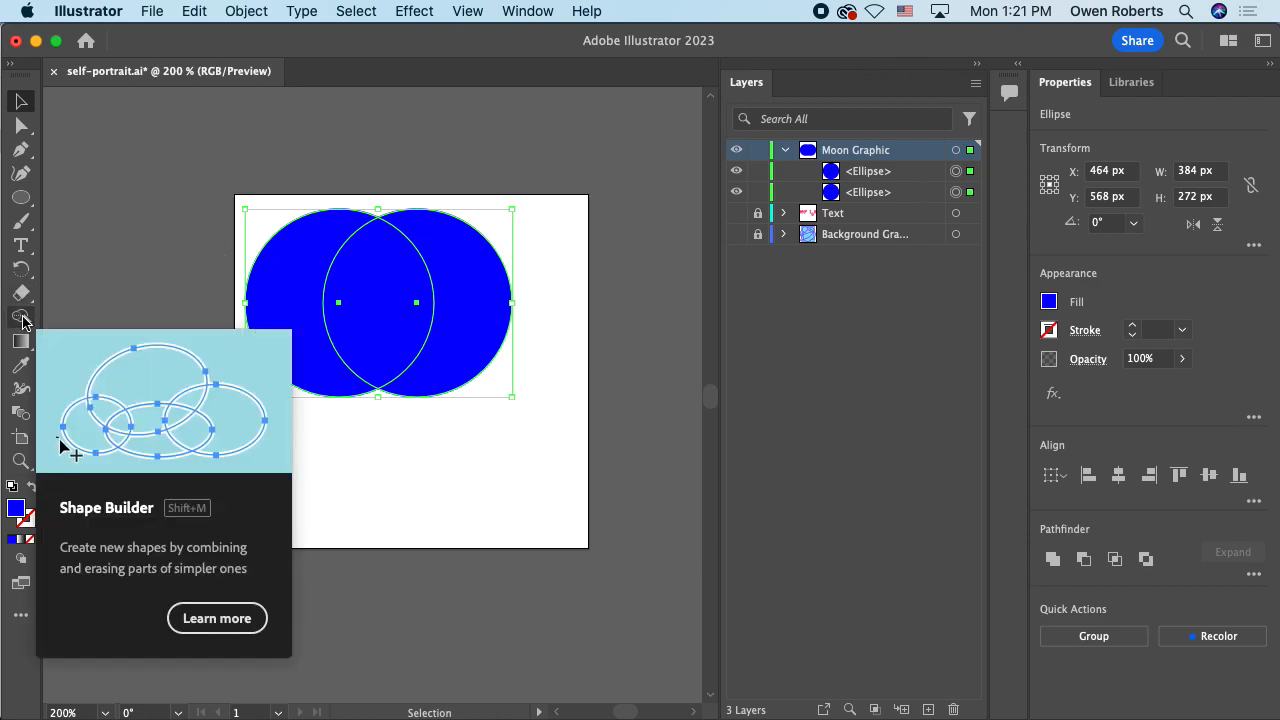
Step: Split the overlapping circles into separate shapes with the Shape Builder tool and check the paths in the Moon Graphic layer
{"action": "left_click", "coordinate": [22, 318]}
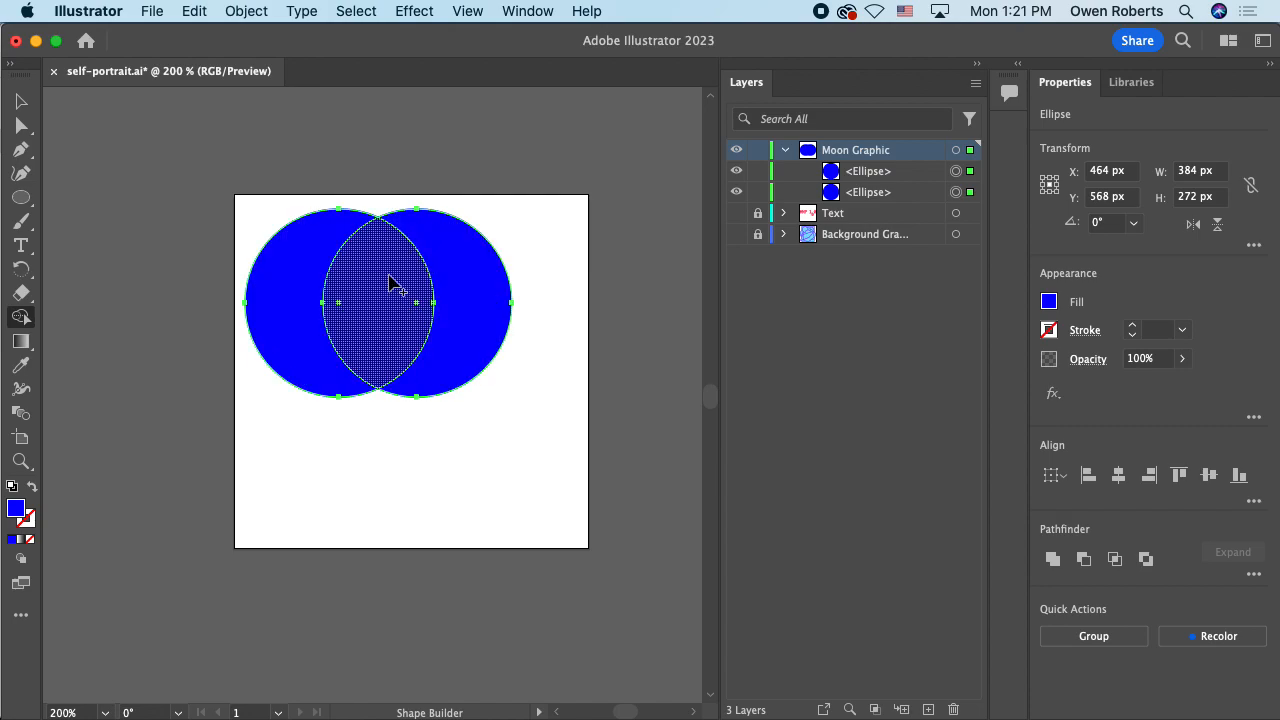
{"action": "left_click", "coordinate": [298, 276]}
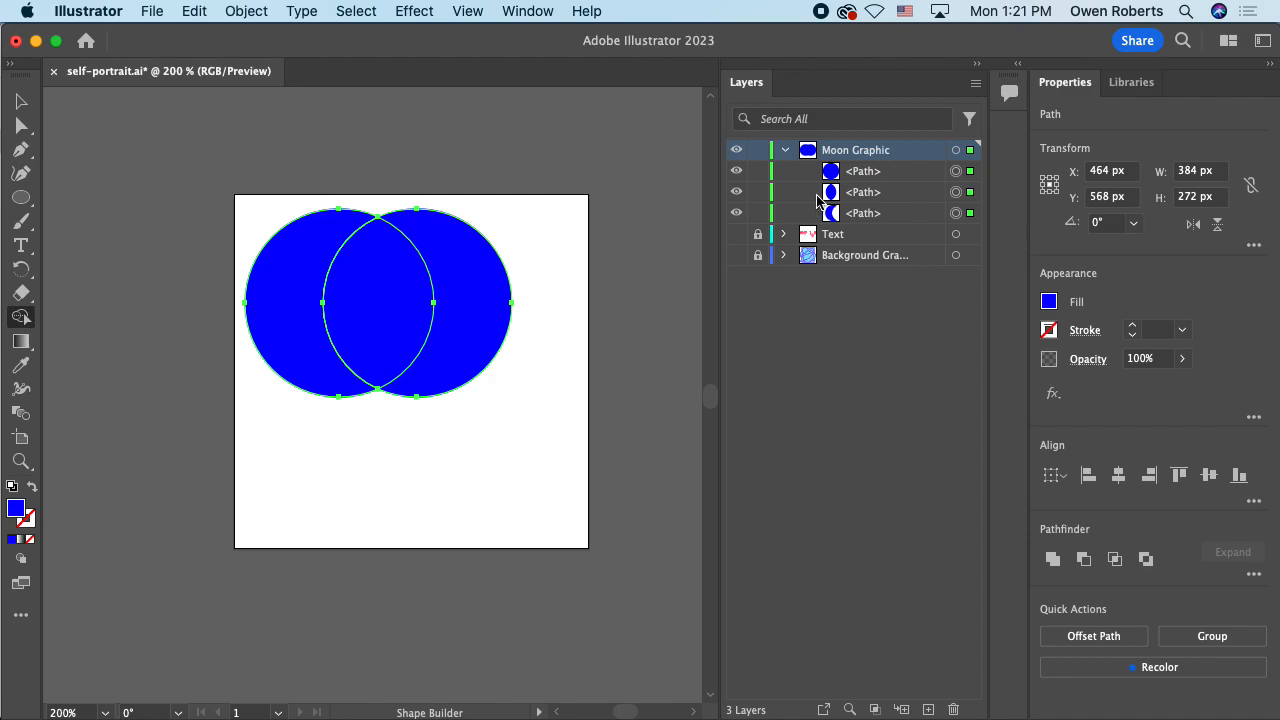
{"action": "left_click", "coordinate": [862, 176]}
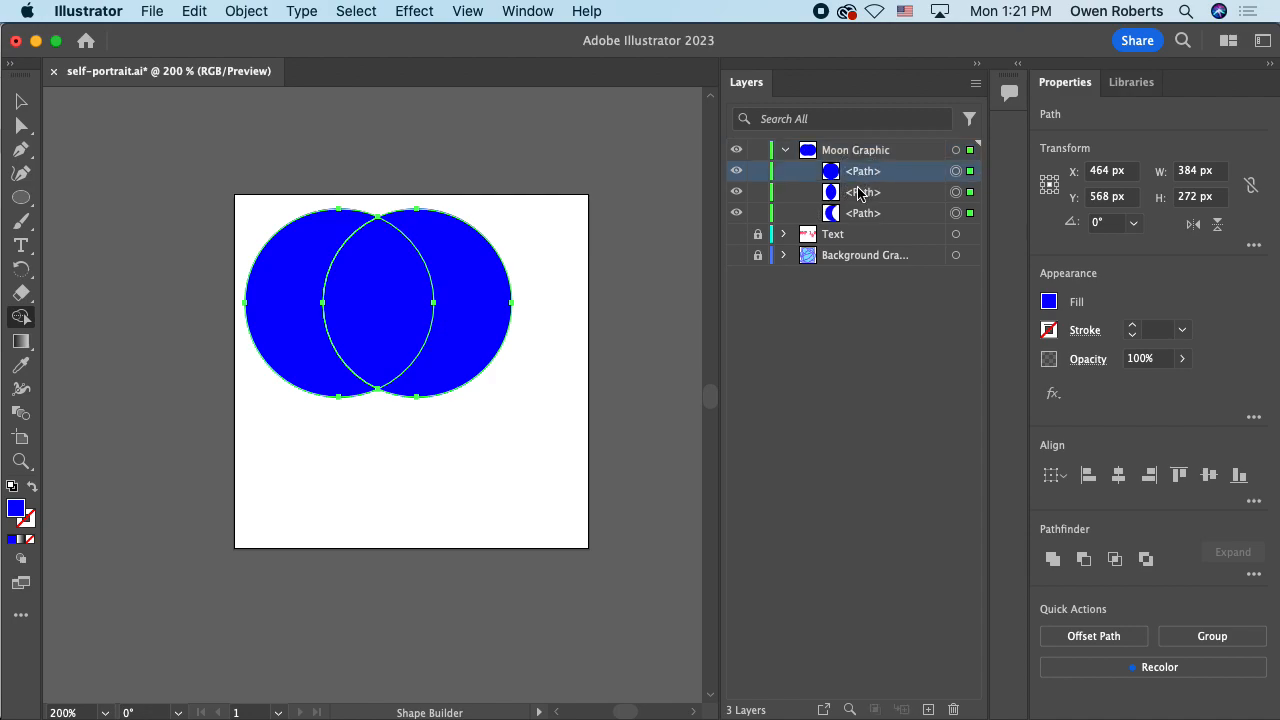
{"action": "left_click", "coordinate": [858, 193]}
{"action": "left_click", "coordinate": [860, 212]}
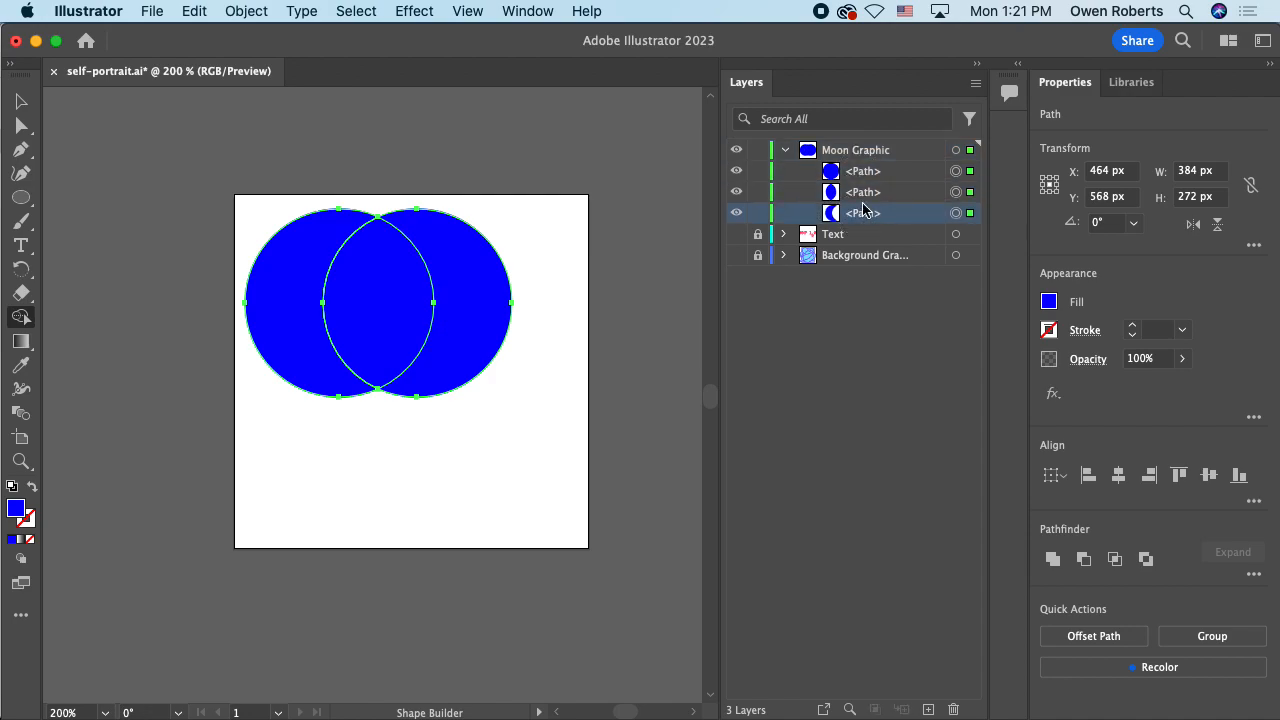
Step: Pull away and delete the full circle and the lens-shaped overlap so only the crescent remains
{"action": "left_click", "coordinate": [20, 101]}
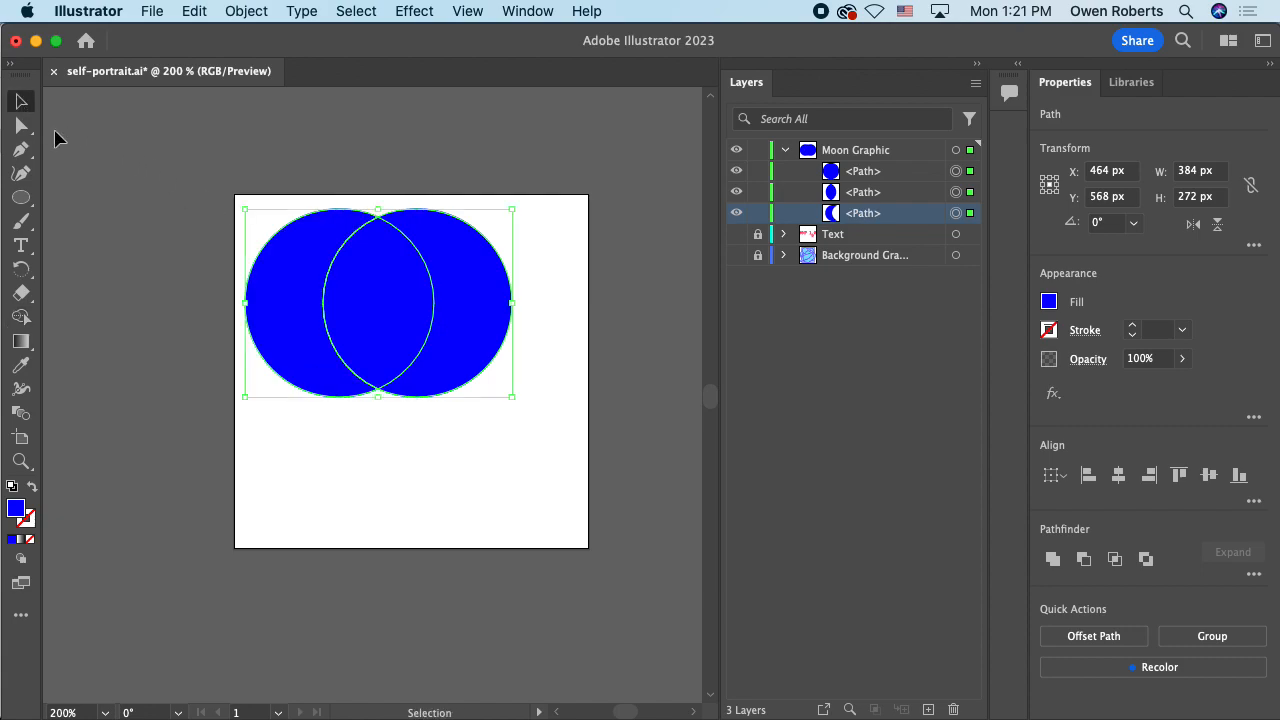
{"action": "left_click", "coordinate": [544, 264]}
{"action": "left_click_drag", "start_coordinate": [468, 268], "coordinate": [514, 337]}
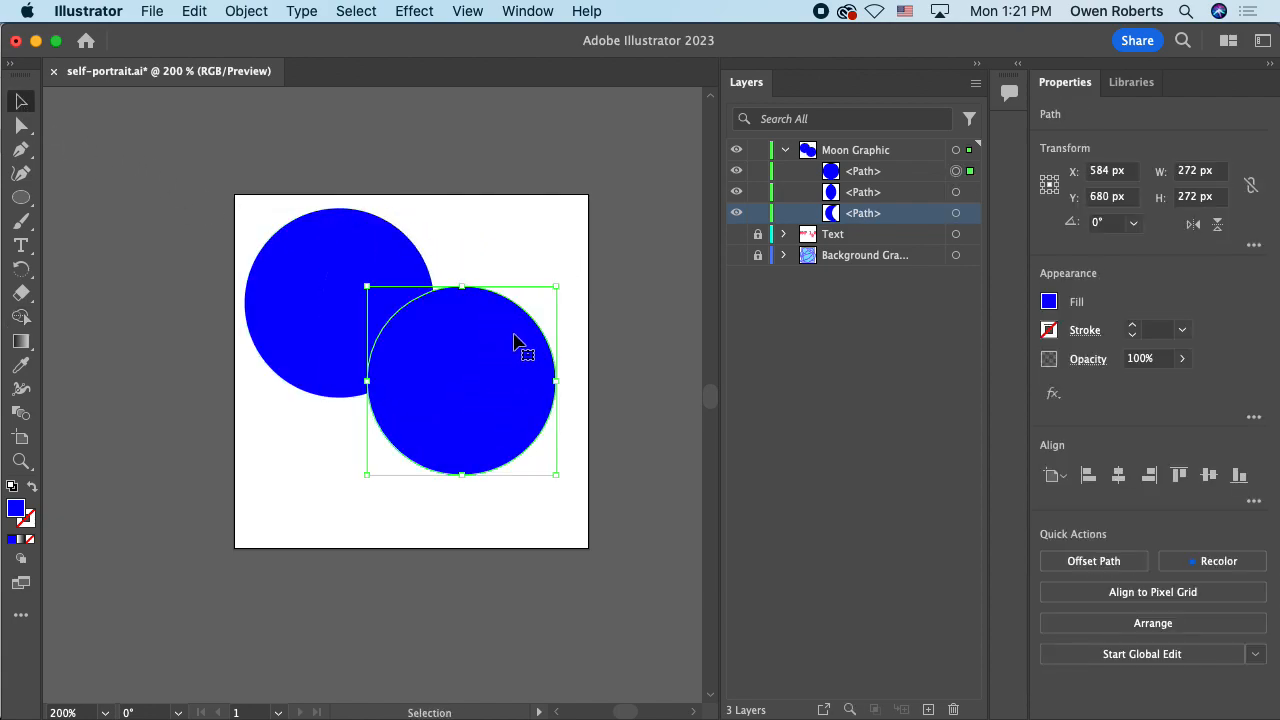
{"action": "key", "text": "Delete"}
{"action": "left_click_drag", "start_coordinate": [428, 308], "coordinate": [506, 297]}
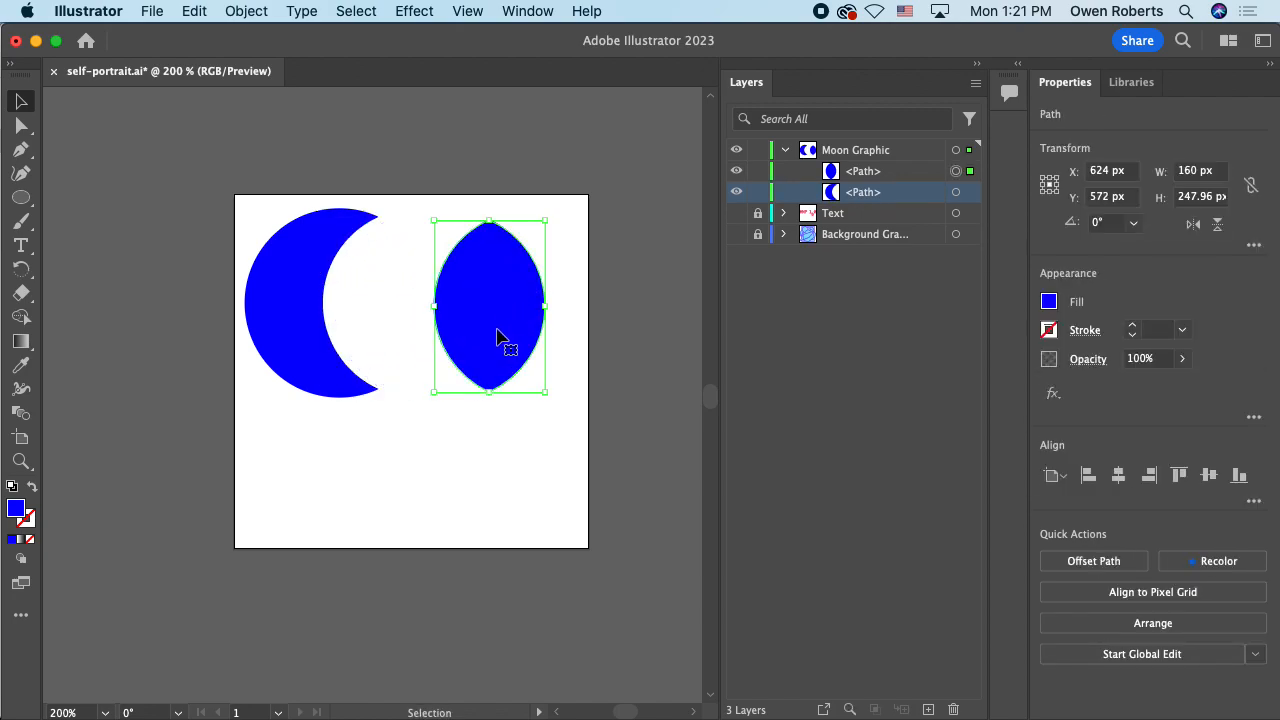
{"action": "key", "text": "Delete"}
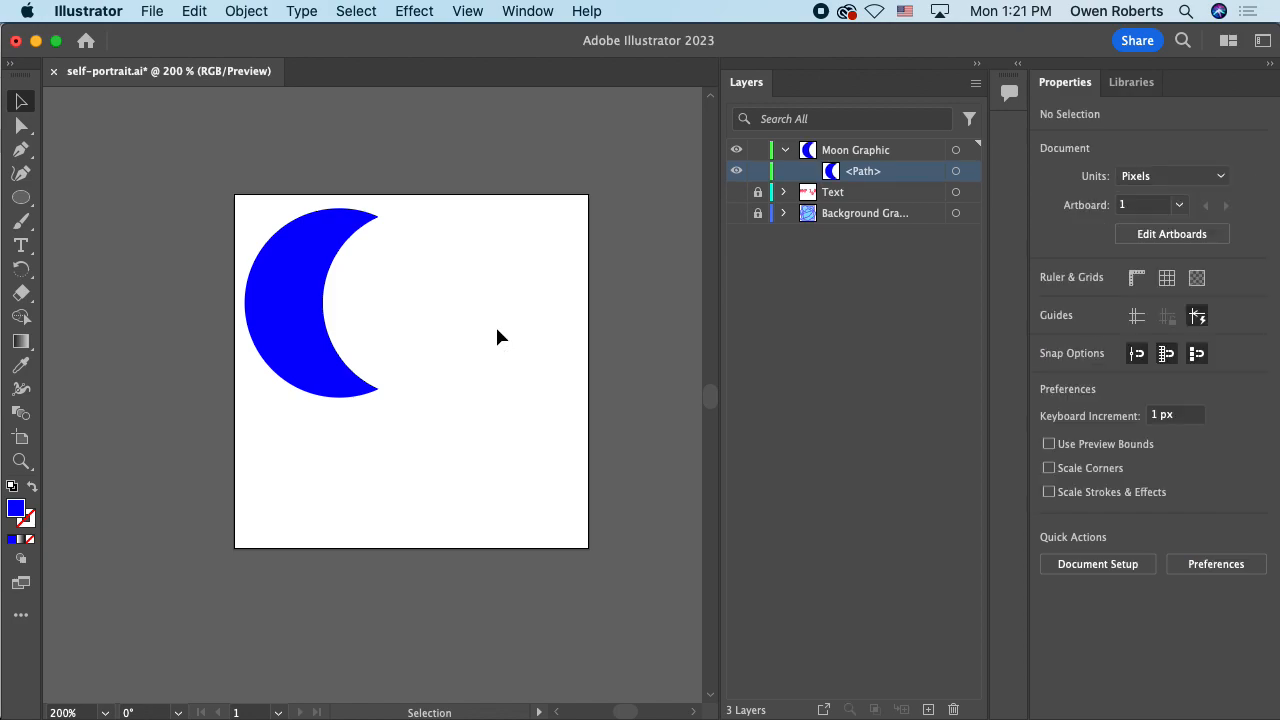
Step: Duplicate the blue crescent and place the copy below and to the right of the original
{"action": "left_click", "coordinate": [309, 274]}
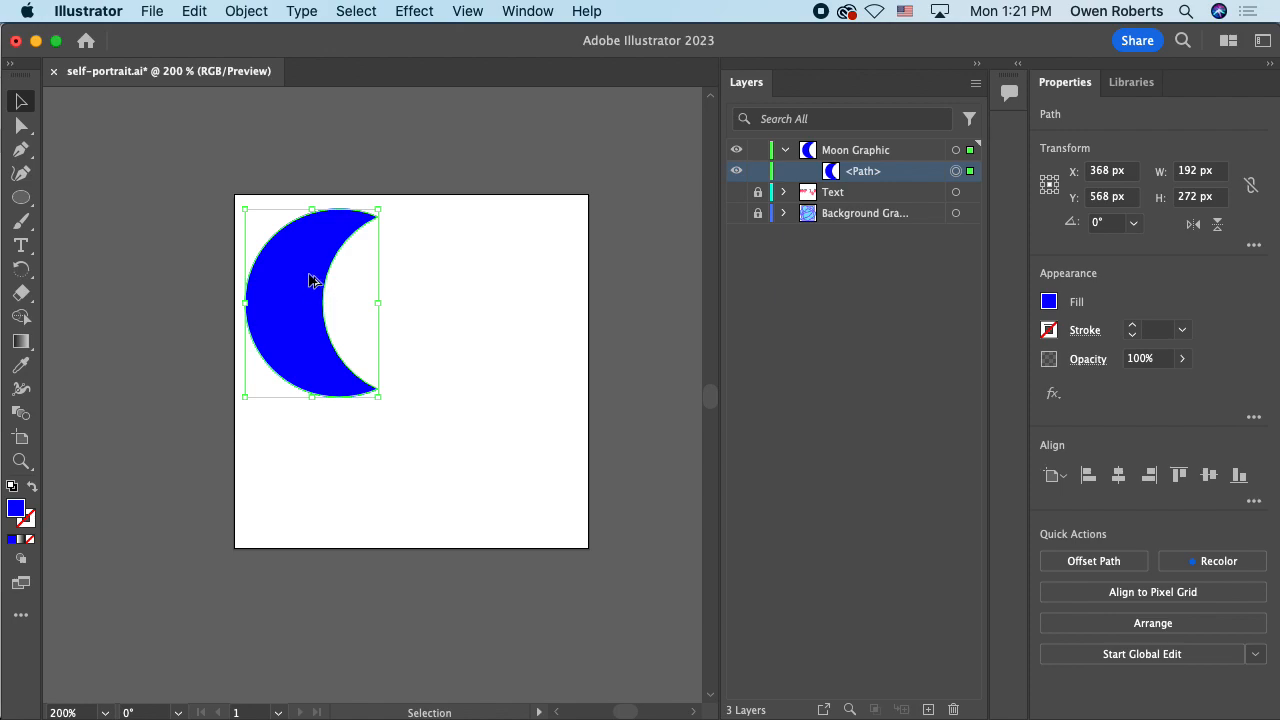
{"action": "left_click_drag", "start_coordinate": [307, 284], "coordinate": [451, 348]}
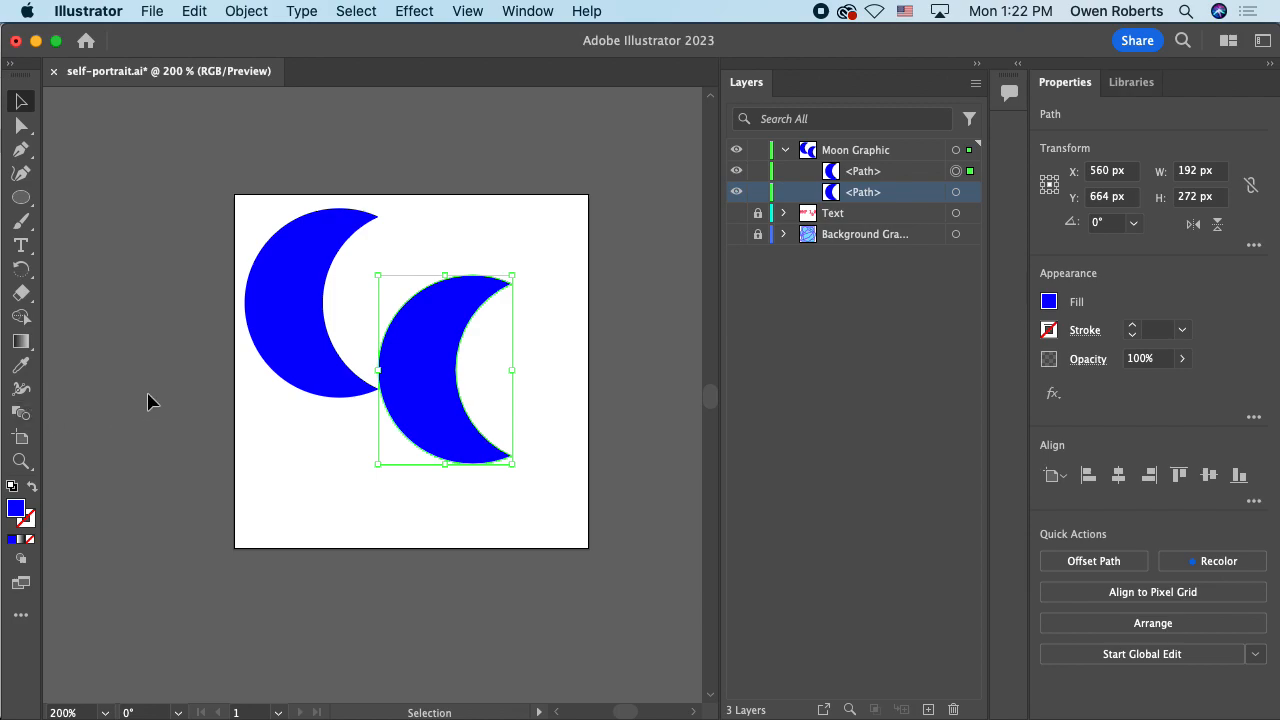
Step: Try a blend between the two blue crescents with the Blend tool, and undo it while keeping both crescents
{"action": "left_click", "coordinate": [17, 414]}
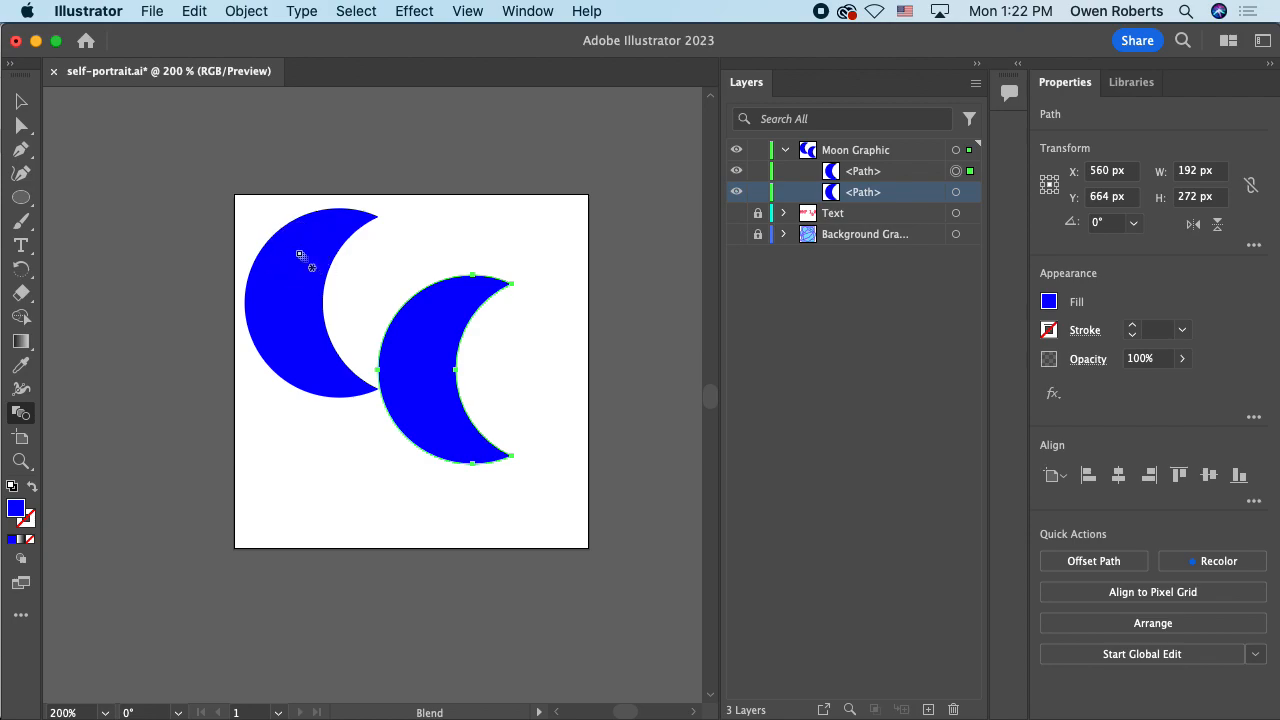
{"action": "left_click", "coordinate": [316, 289]}
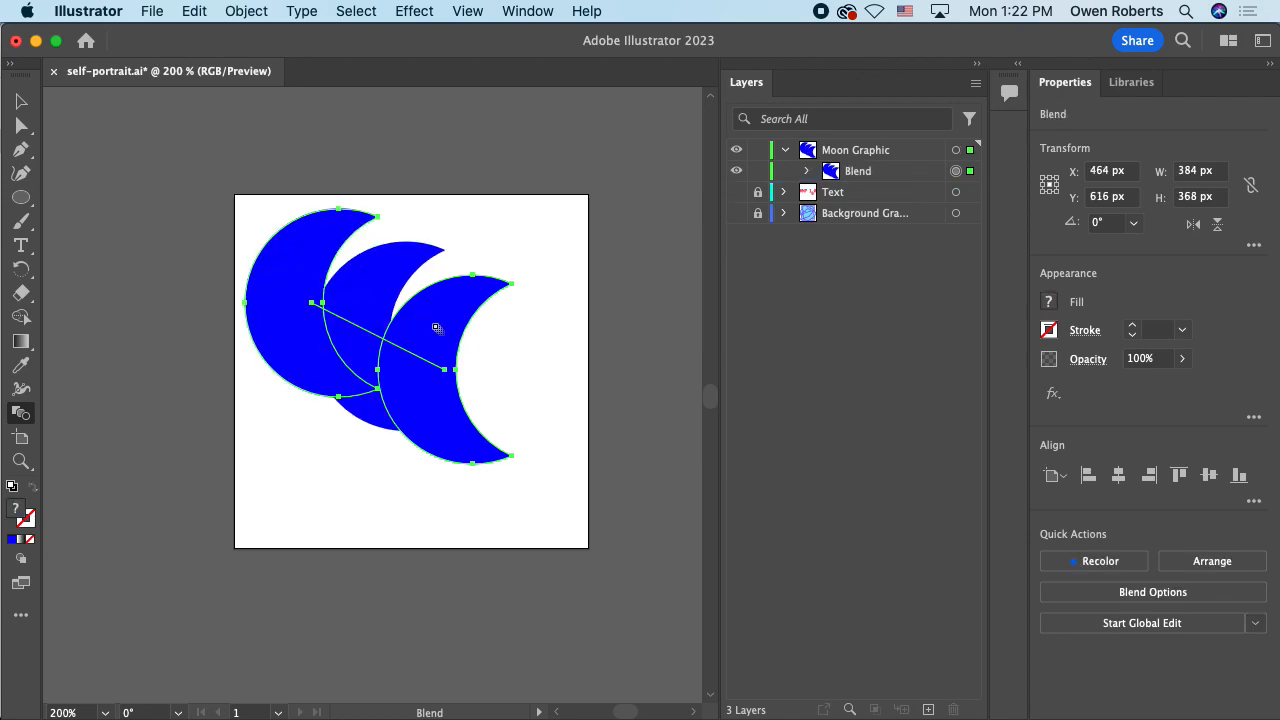
{"action": "key", "text": "cmd+z"}
{"action": "key", "text": "cmd+z"}
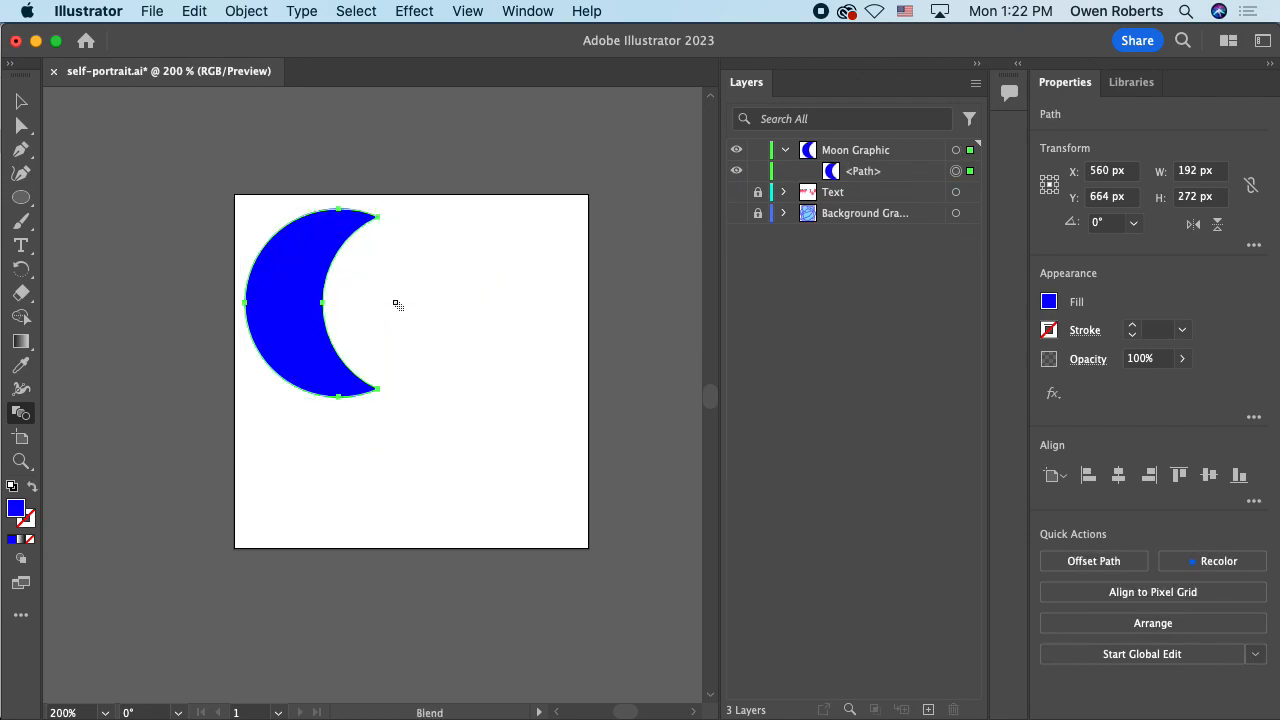
{"action": "key", "text": "cmd+shift+z"}
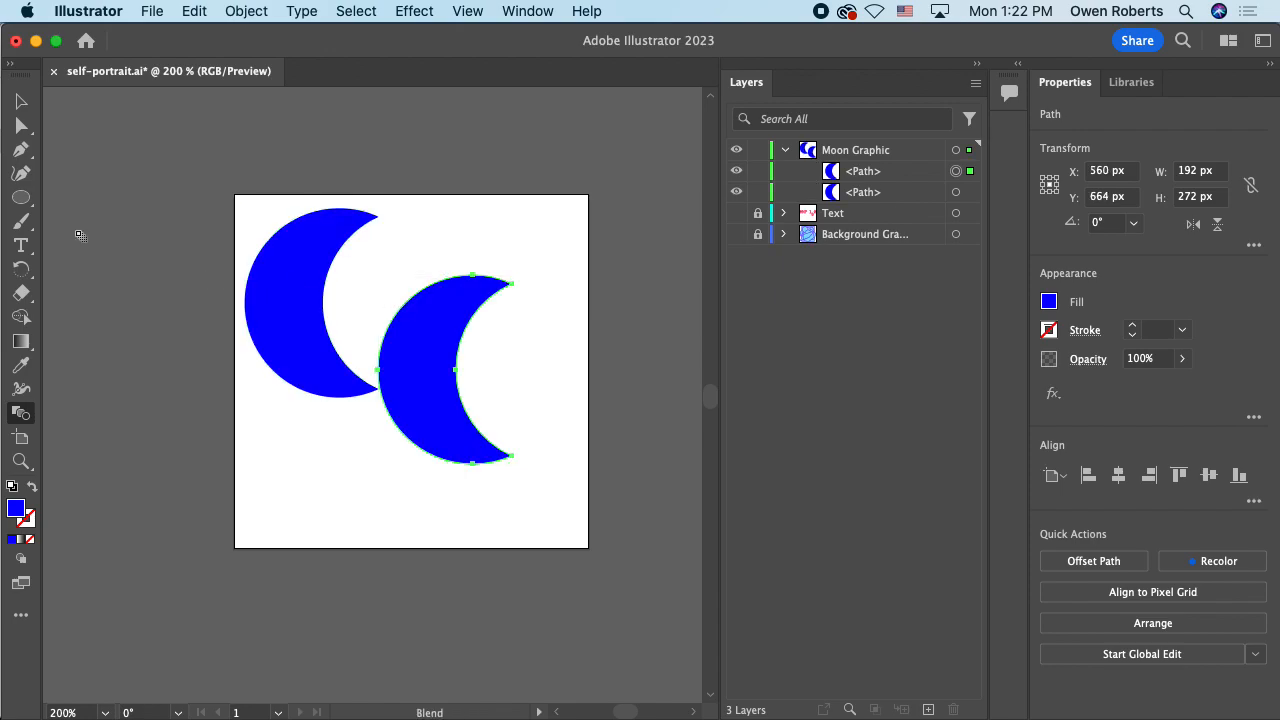
Step: Deselect everything, blend the original blue crescent with its copy once more, and undo that blend
{"action": "key", "text": "v"}
{"action": "left_click", "coordinate": [150, 225]}
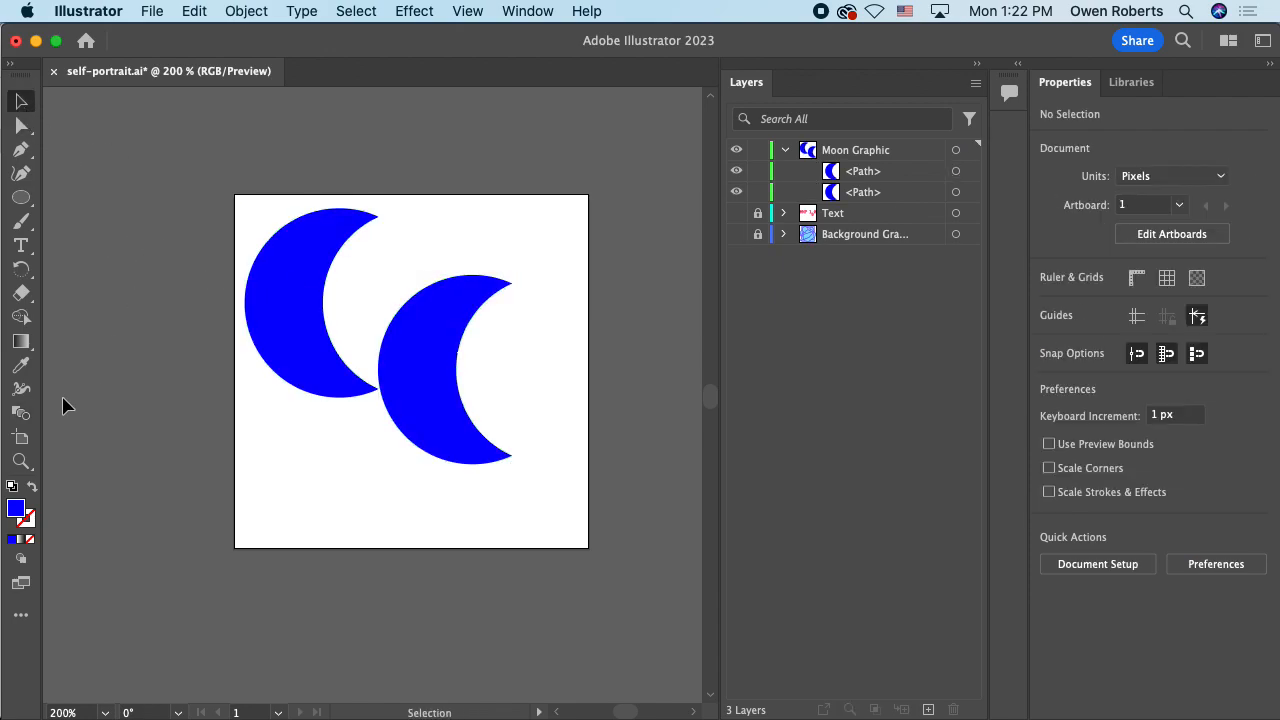
{"action": "left_click", "coordinate": [21, 412]}
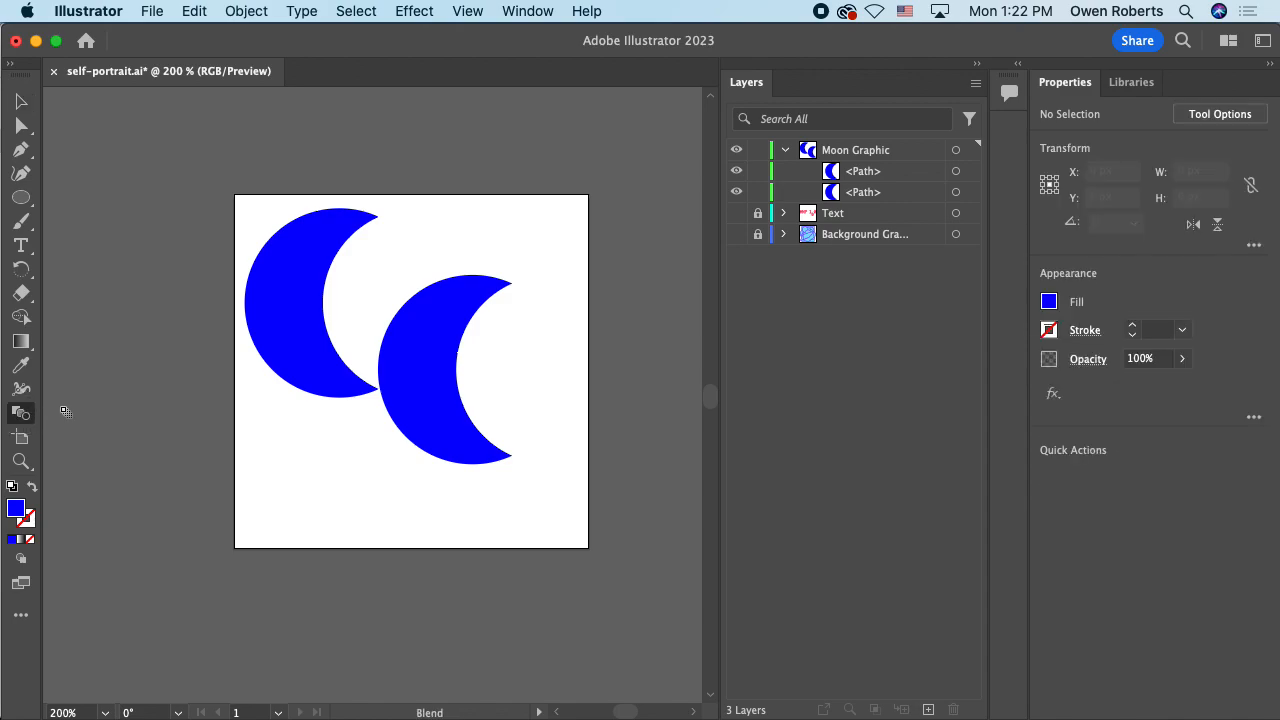
{"action": "left_click", "coordinate": [265, 347]}
{"action": "left_click", "coordinate": [398, 352]}
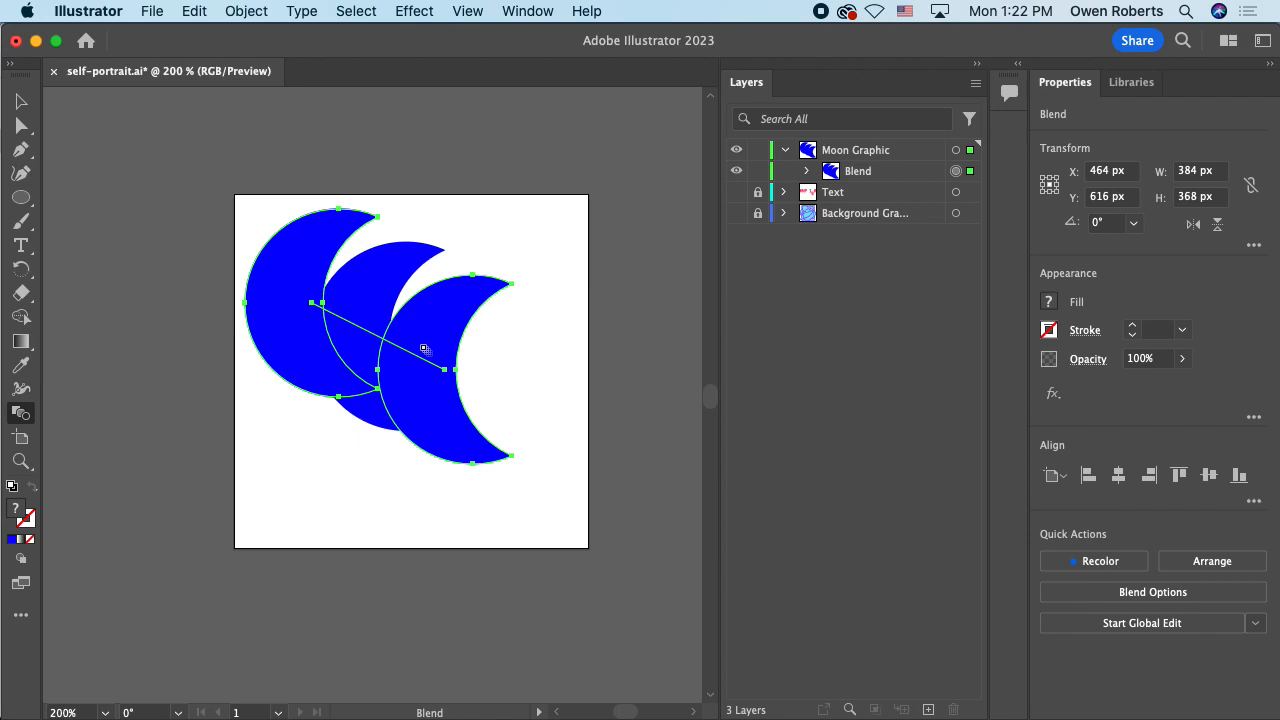
{"action": "key", "text": "super+z"}
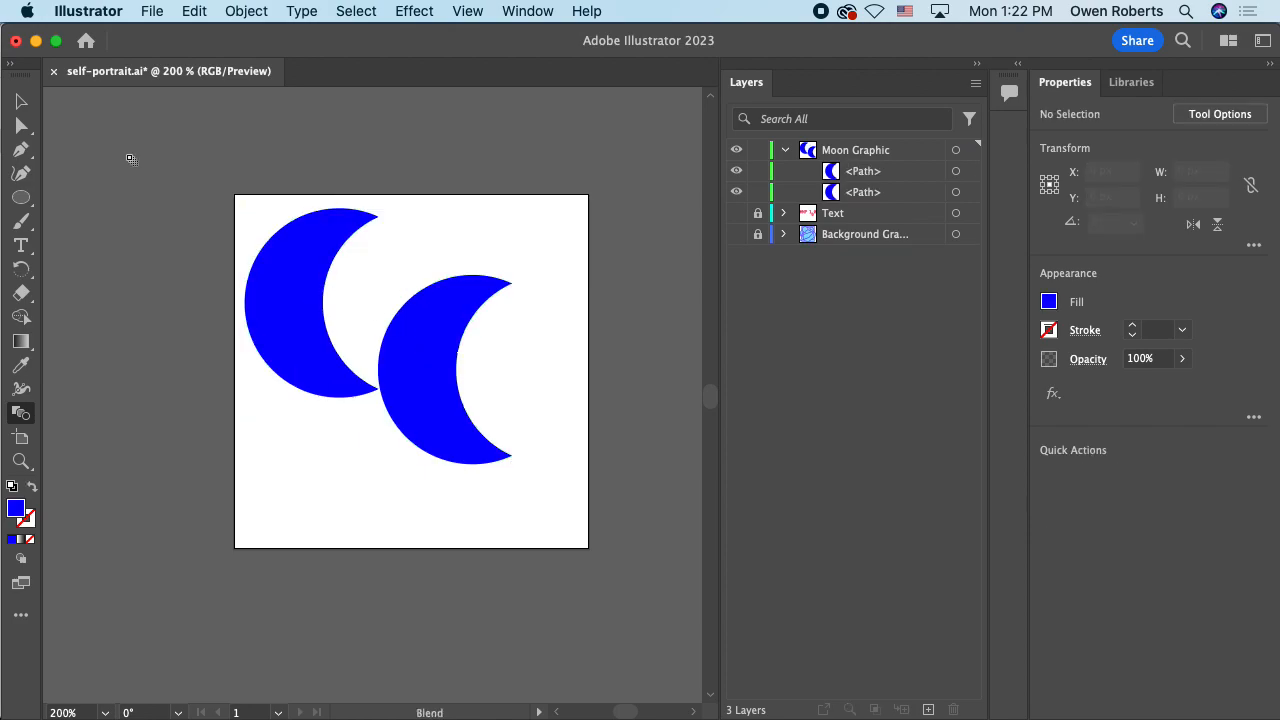
{"action": "key", "text": "v"}
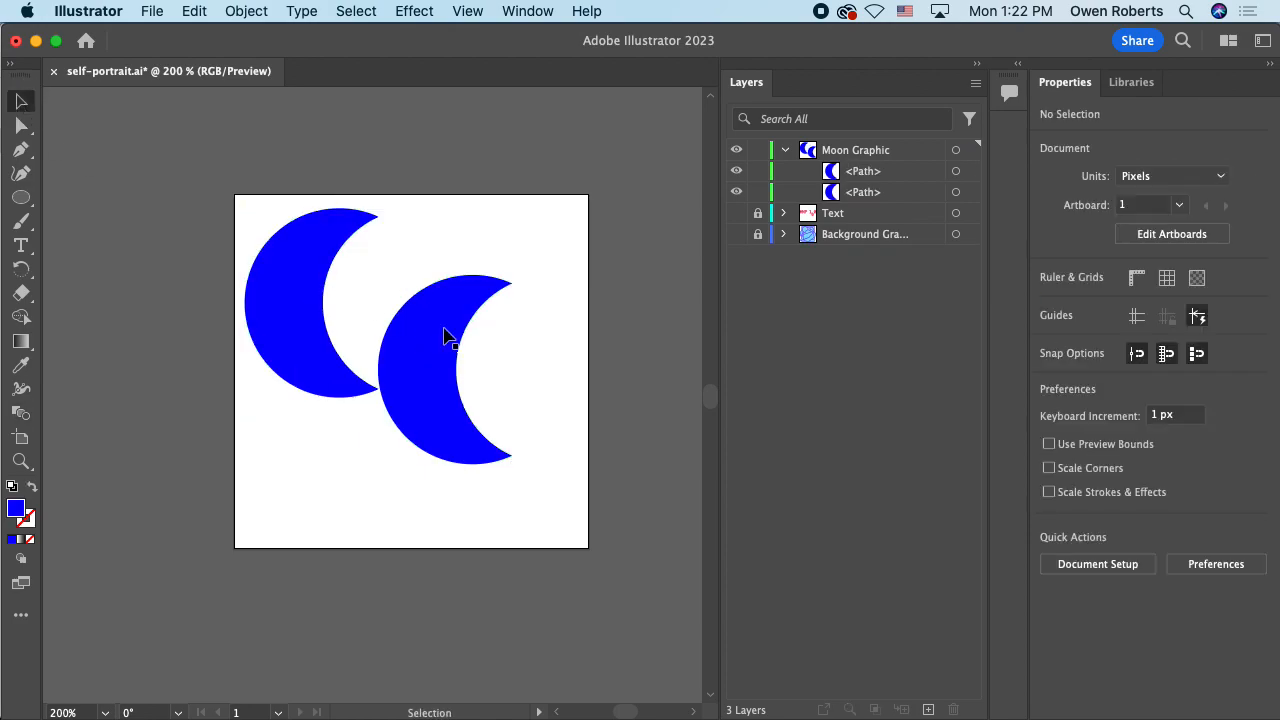
Step: Fill the lower crescent copy with magenta and deselect it
{"action": "left_click", "coordinate": [446, 336]}
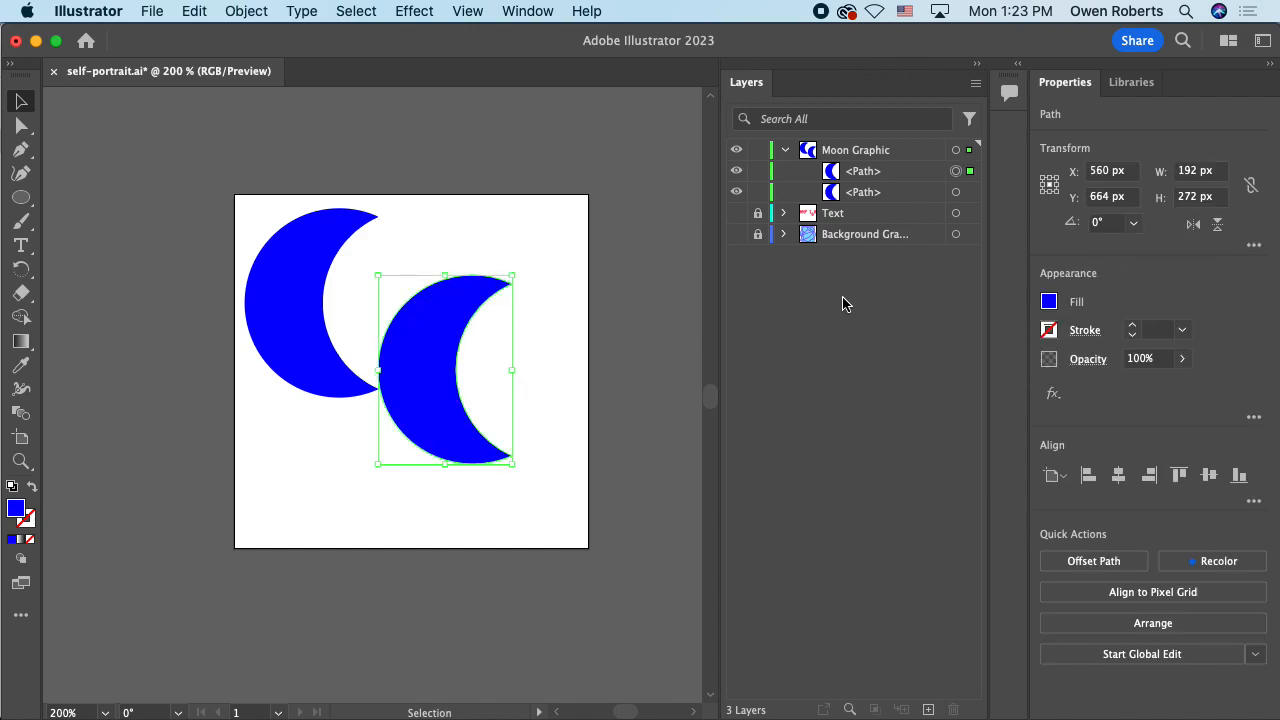
{"action": "left_click", "coordinate": [1049, 302]}
{"action": "left_click", "coordinate": [957, 372]}
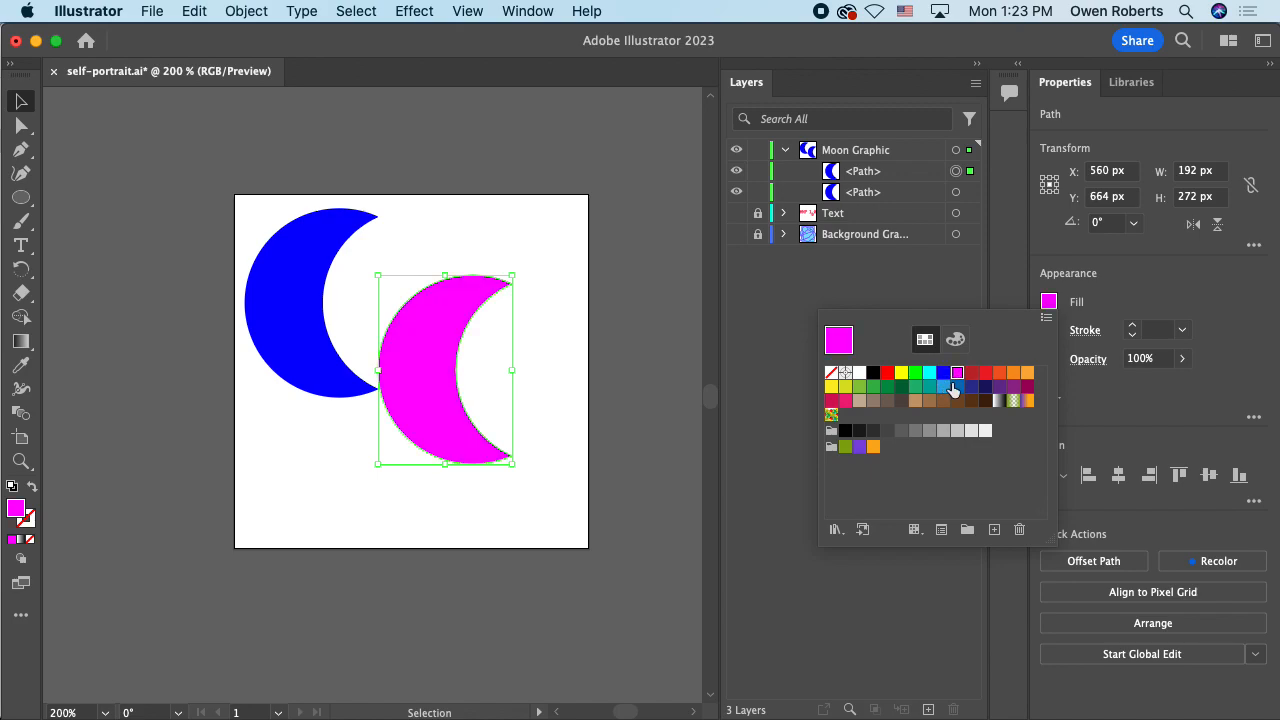
{"action": "left_click", "coordinate": [665, 330]}
{"action": "left_click", "coordinate": [433, 247]}
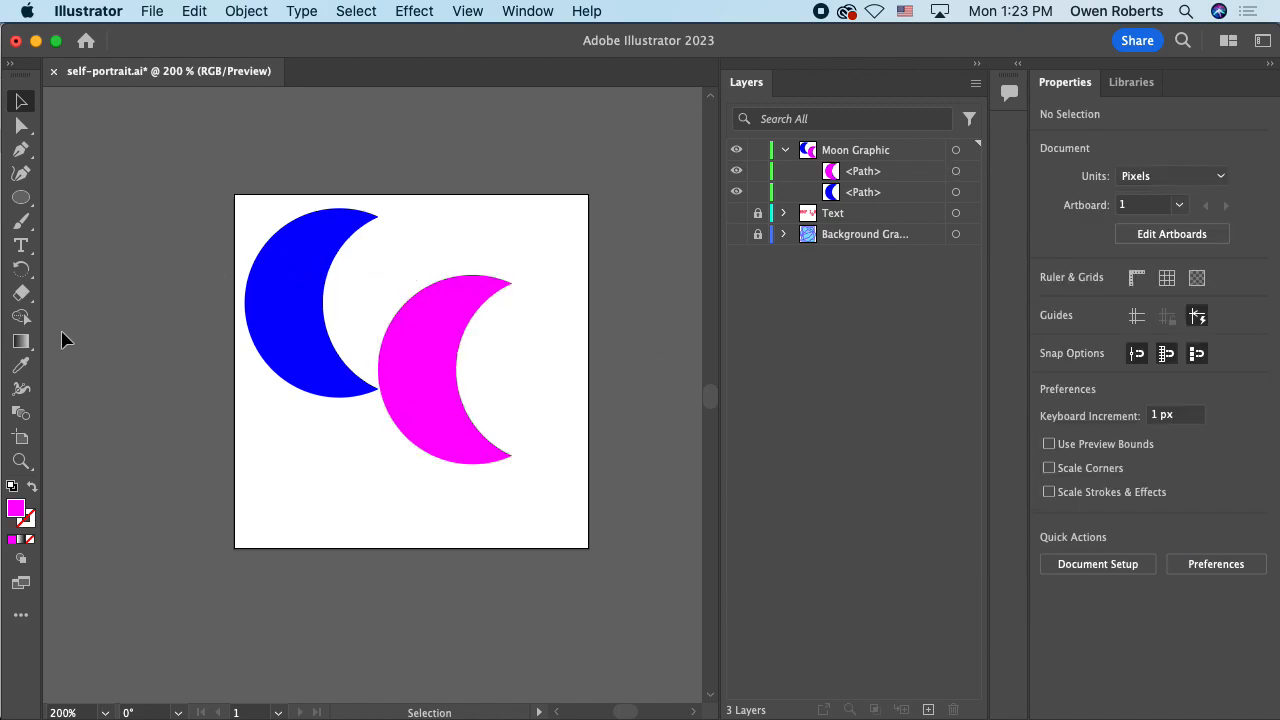
Step: Blend the blue crescent into the magenta crescent with the Blend tool and return to the Selection tool
{"action": "left_click", "coordinate": [21, 414]}
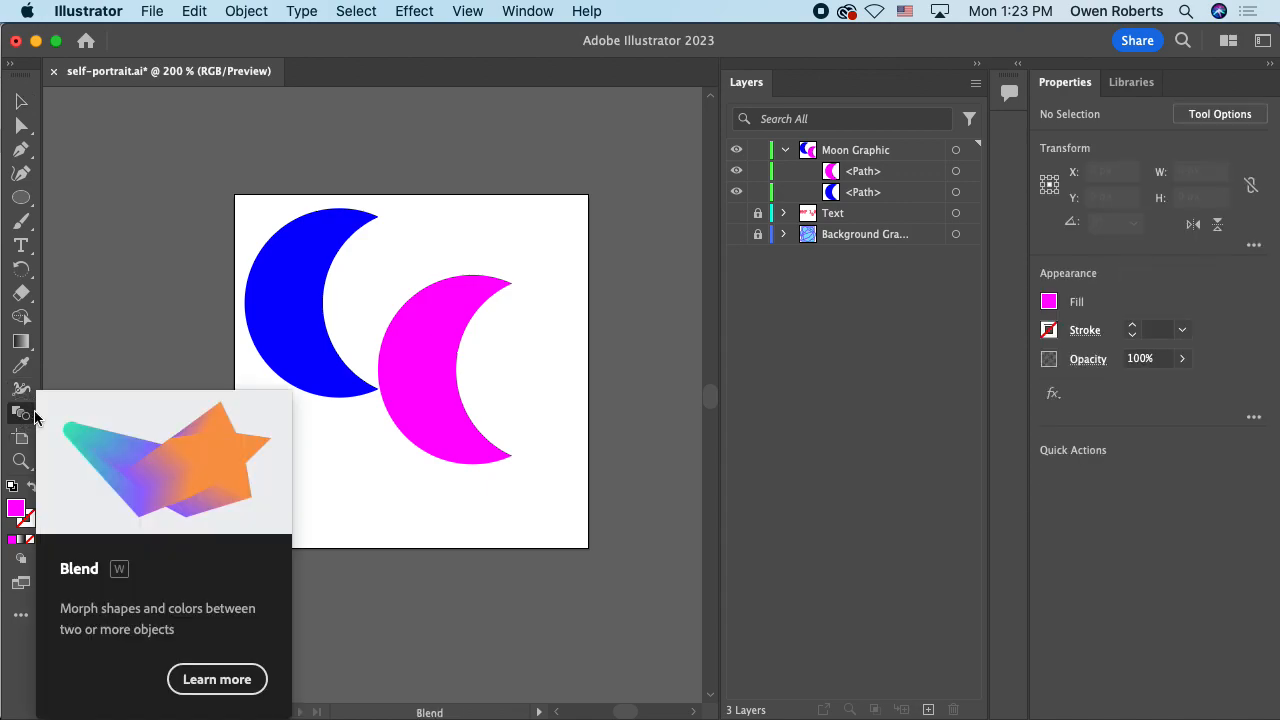
{"action": "left_click", "coordinate": [298, 286]}
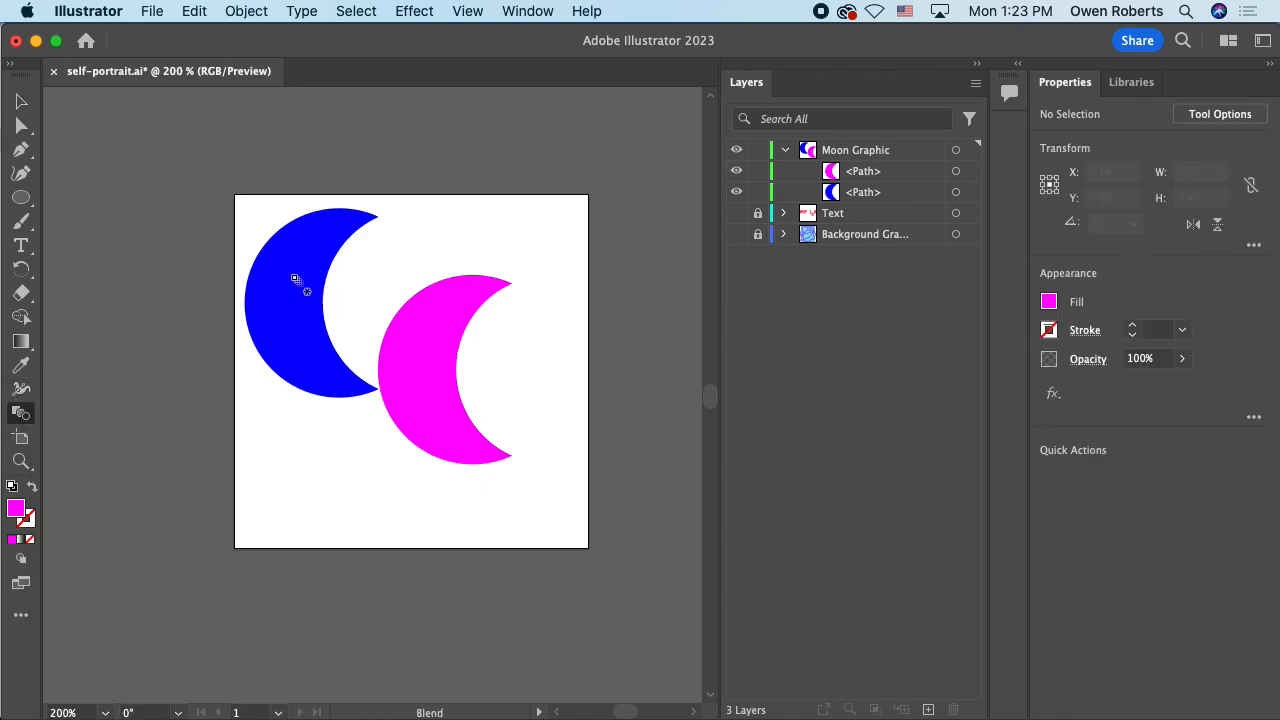
{"action": "left_click", "coordinate": [416, 345]}
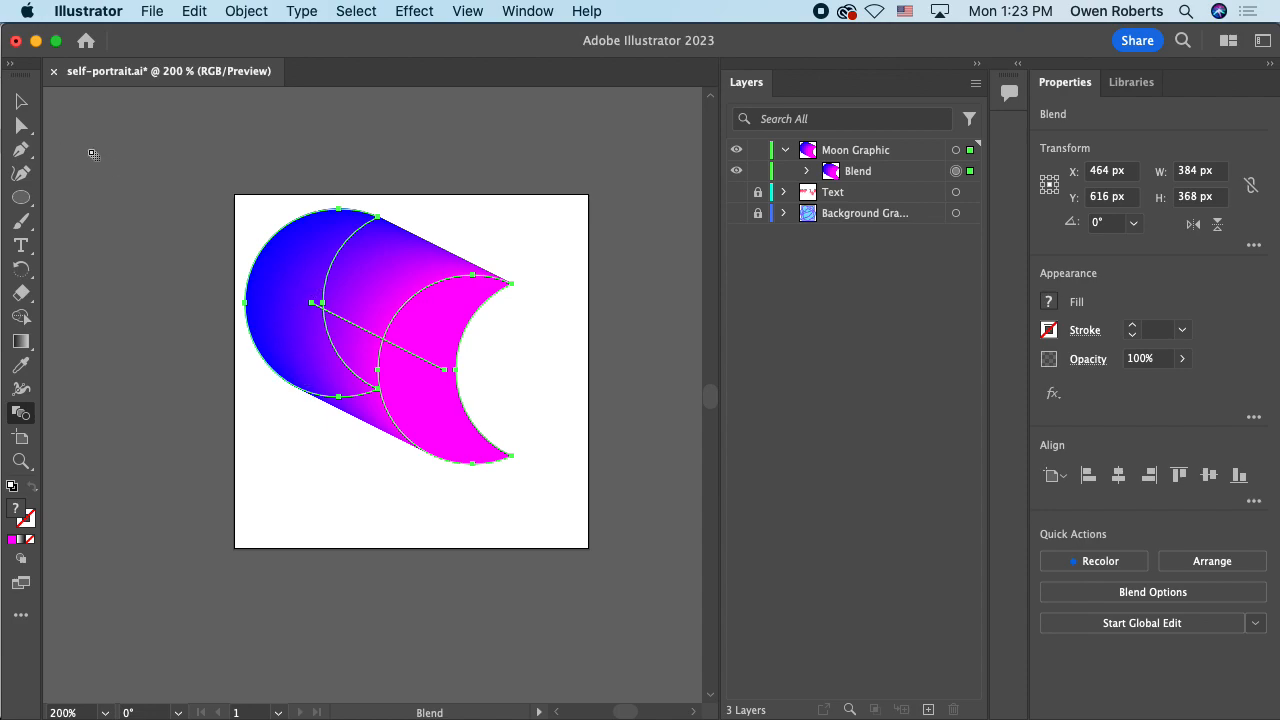
{"action": "left_click", "coordinate": [21, 101]}
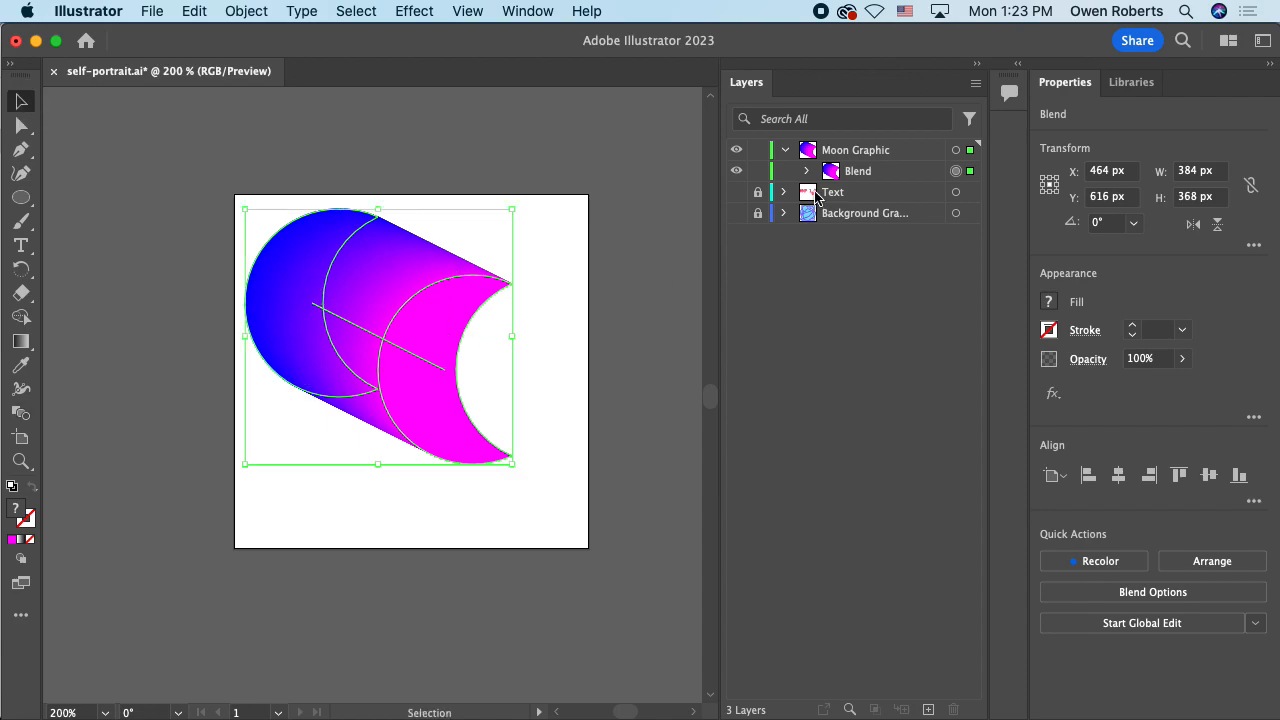
Step: Expand the Blend object in the Moon Graphic layer, target its spine path, and resize it to about 144 by 136 px
{"action": "left_click", "coordinate": [864, 176]}
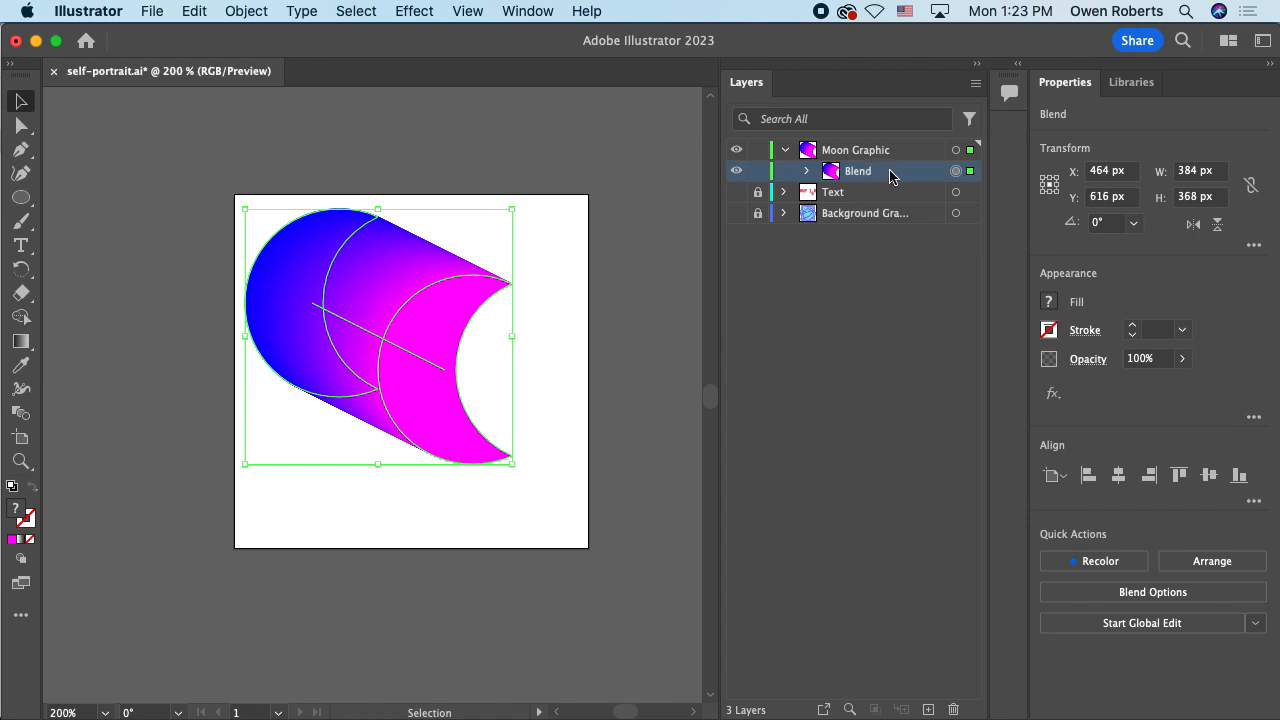
{"action": "left_click", "coordinate": [807, 171]}
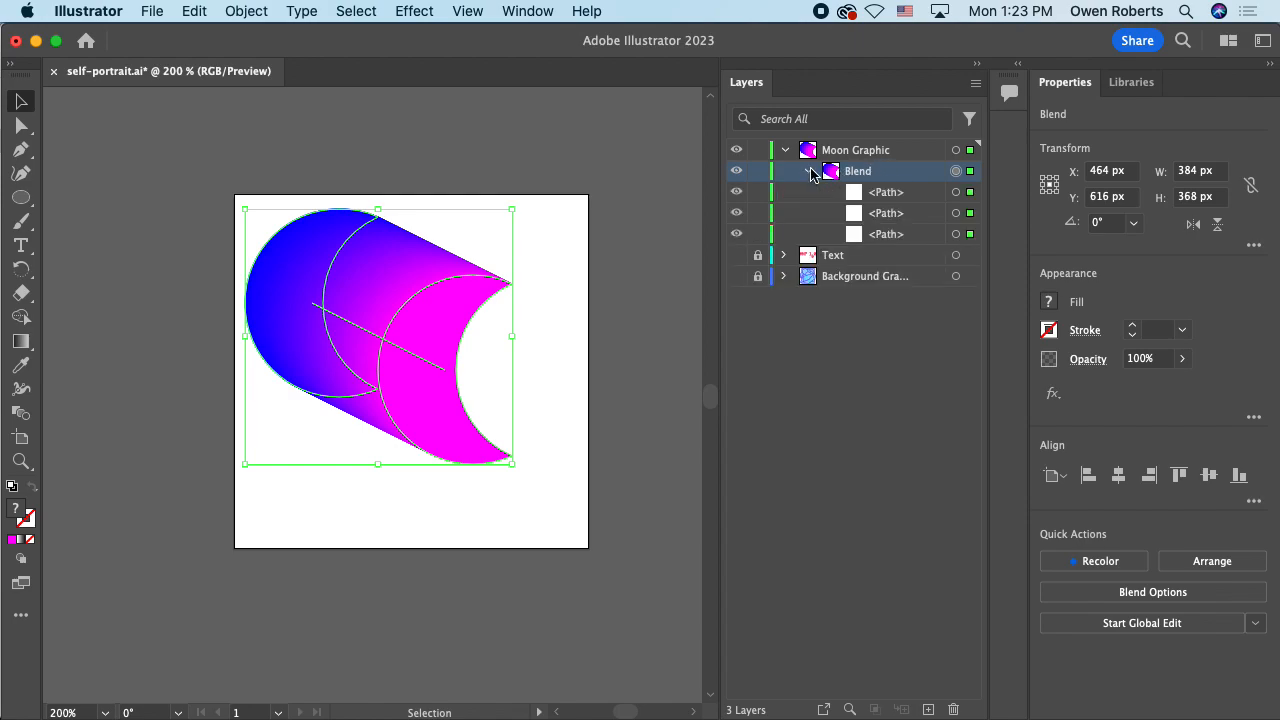
{"action": "left_click", "coordinate": [891, 197]}
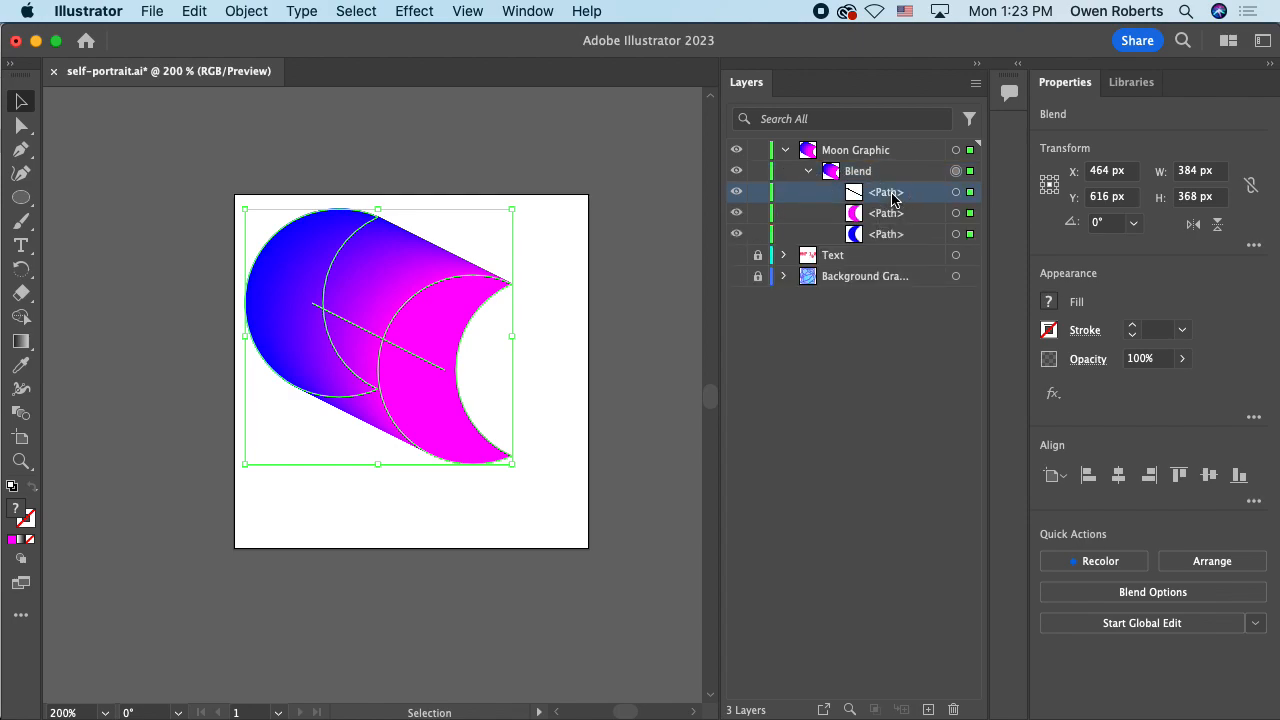
{"action": "left_click", "coordinate": [956, 192]}
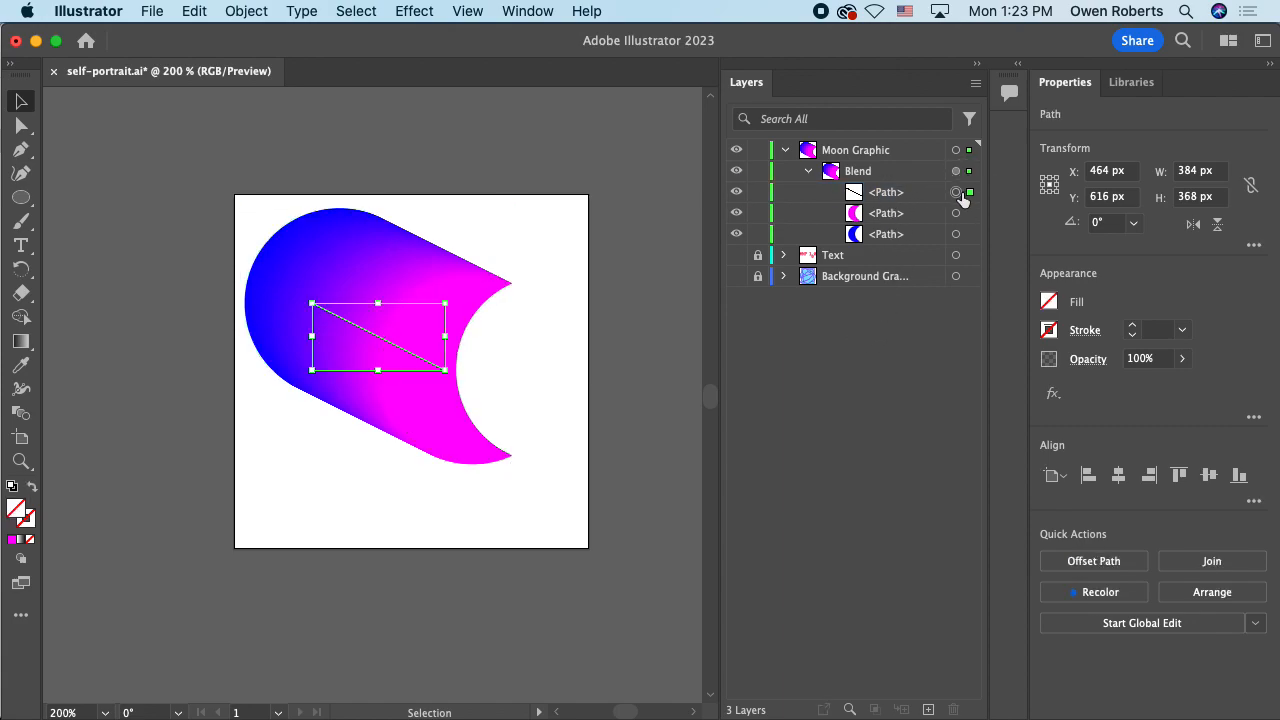
{"action": "left_click_drag", "start_coordinate": [445, 368], "coordinate": [410, 398]}
Step: Target the magenta crescent inside the blend, reshape it to about 208 by 248 px, and undo the latest reshaping edits
{"action": "left_click", "coordinate": [886, 213]}
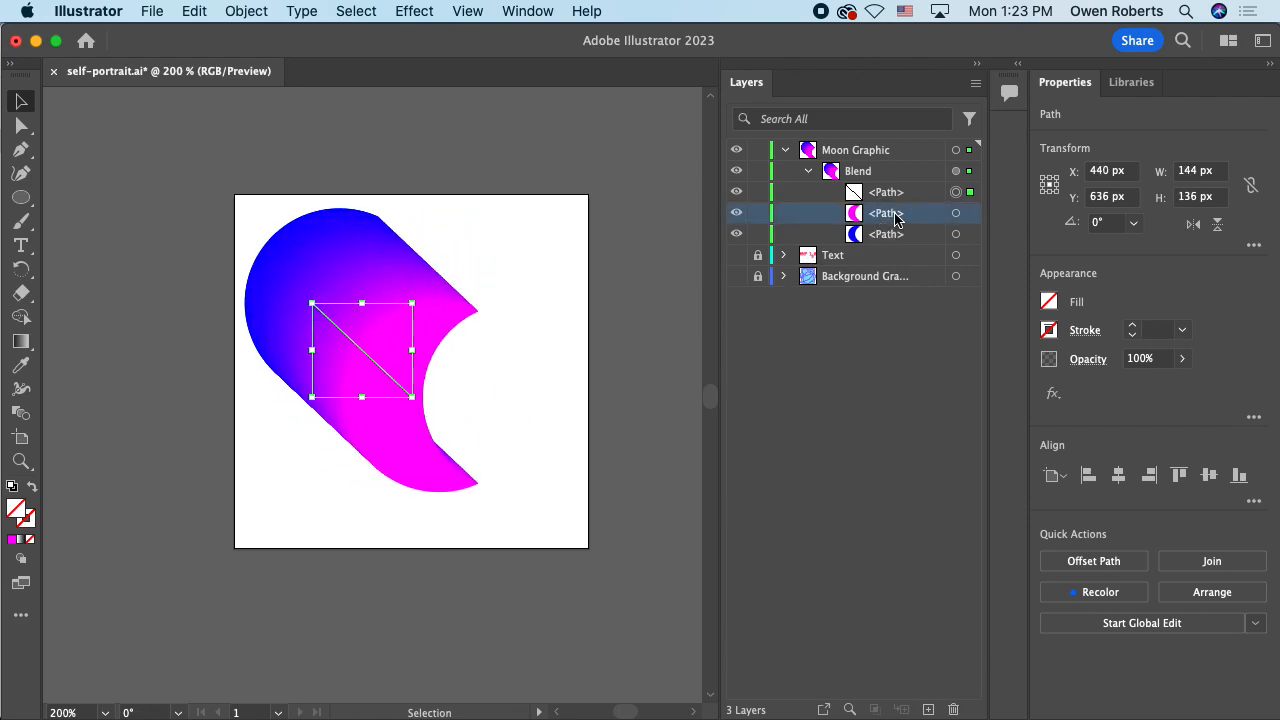
{"action": "left_click", "coordinate": [956, 213]}
{"action": "left_click_drag", "start_coordinate": [478, 303], "coordinate": [474, 405]}
{"action": "key", "text": "super+z"}
{"action": "key", "text": "super+z"}
{"action": "key", "text": "super+z"}
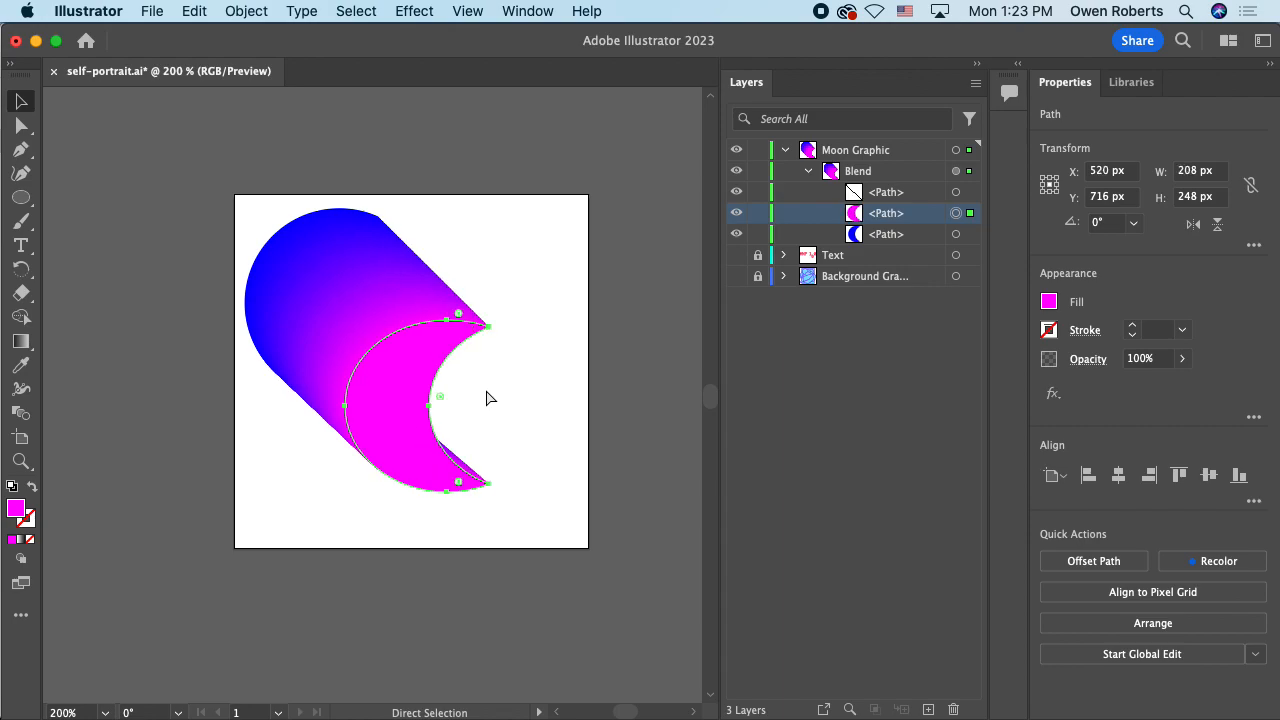
Step: Target the blue crescent inside the blend, move it over the magenta crescent, and shrink it to about 80 by 113 px
{"action": "left_click", "coordinate": [862, 240]}
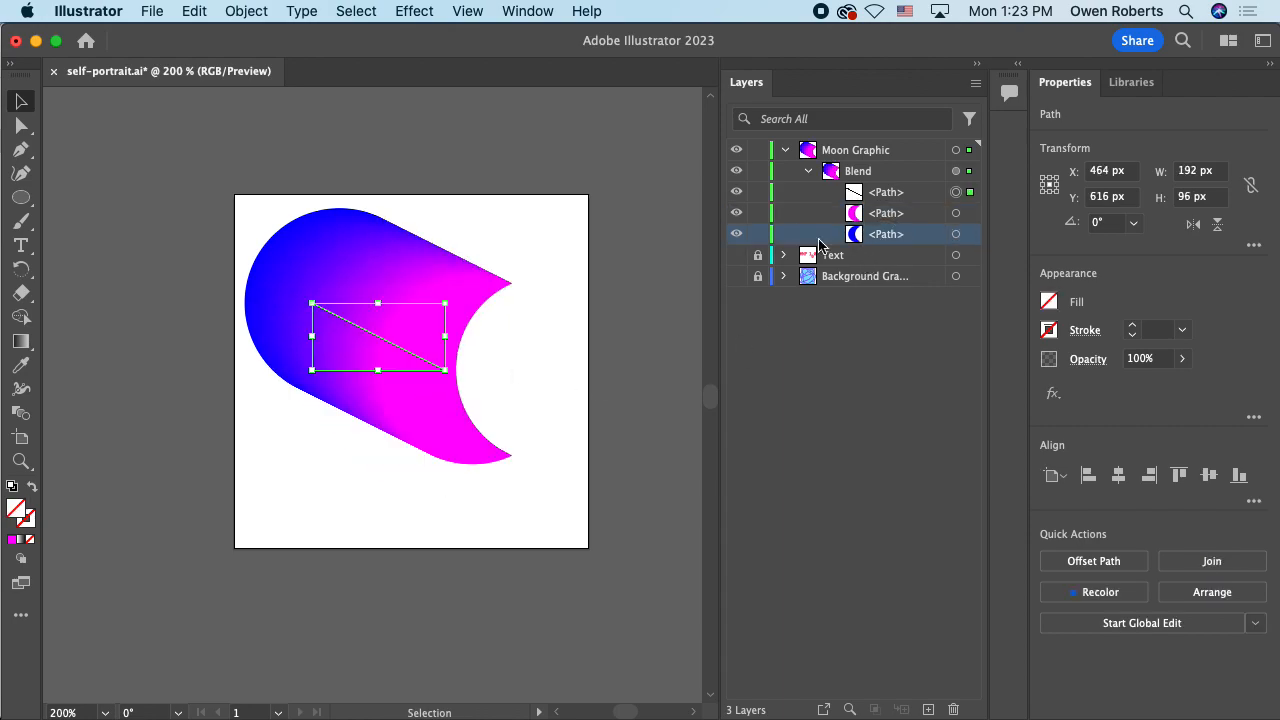
{"action": "left_click", "coordinate": [956, 234]}
{"action": "left_click_drag", "start_coordinate": [288, 263], "coordinate": [470, 309]}
{"action": "left_click_drag", "start_coordinate": [573, 254], "coordinate": [512, 321]}
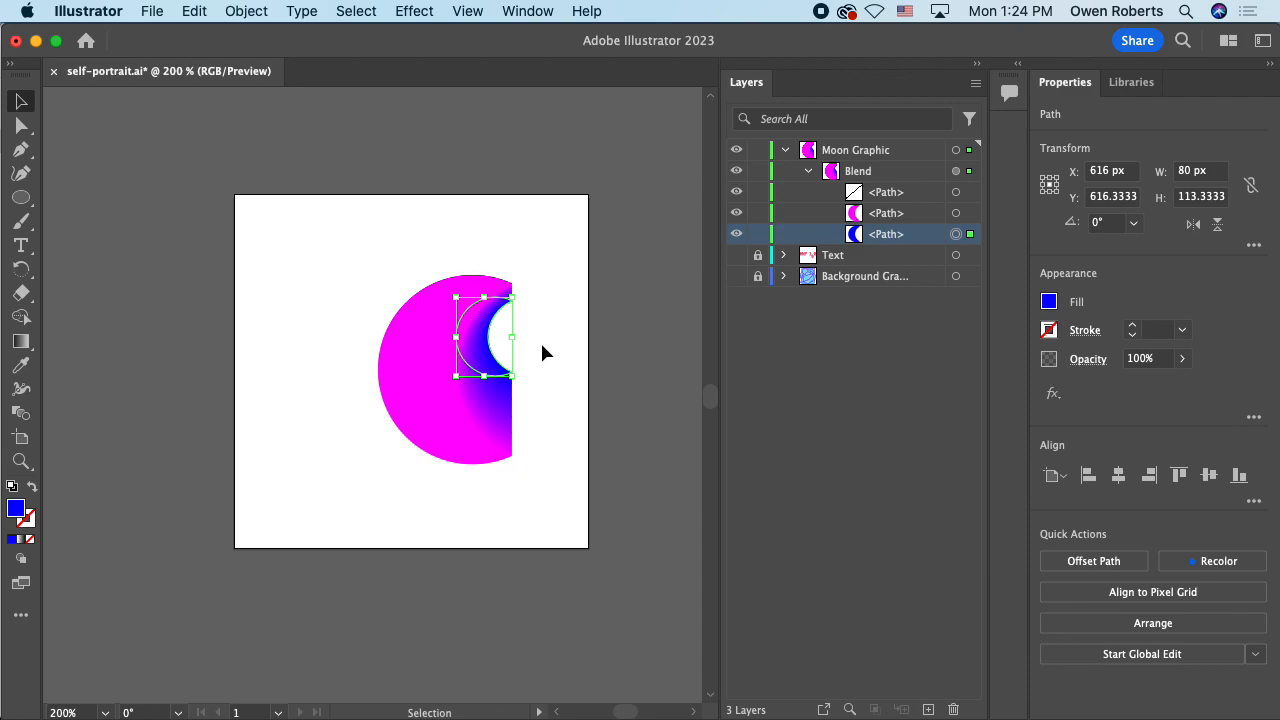
Step: Shift the magenta crescent slightly up and left, undo the outward pull on its lower tip, and return to the Selection tool
{"action": "left_click", "coordinate": [868, 216]}
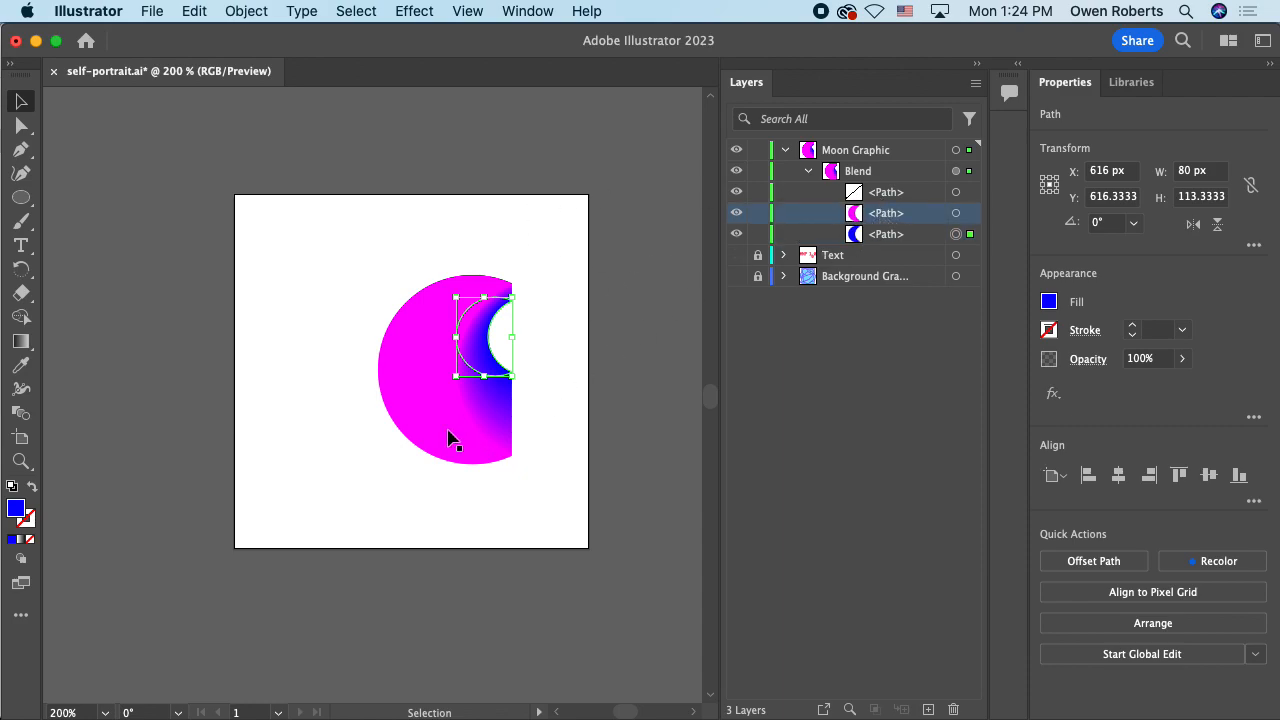
{"action": "left_click", "coordinate": [956, 213]}
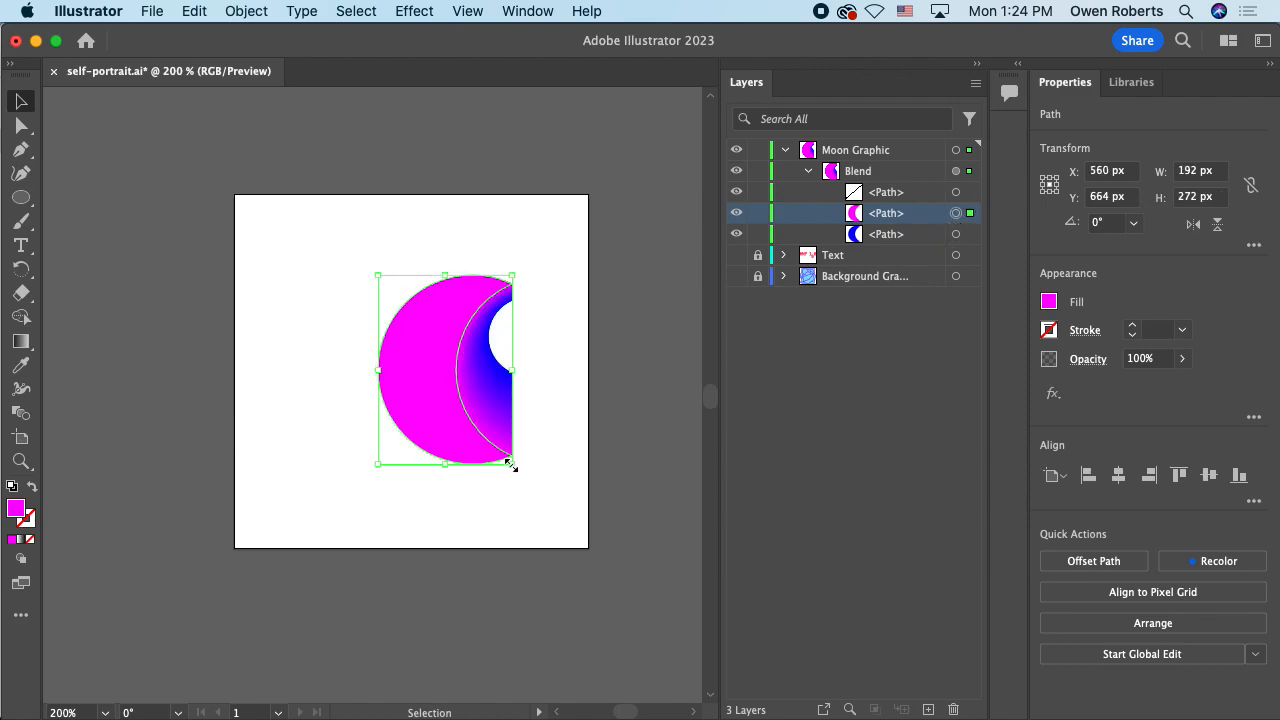
{"action": "left_click", "coordinate": [21, 125]}
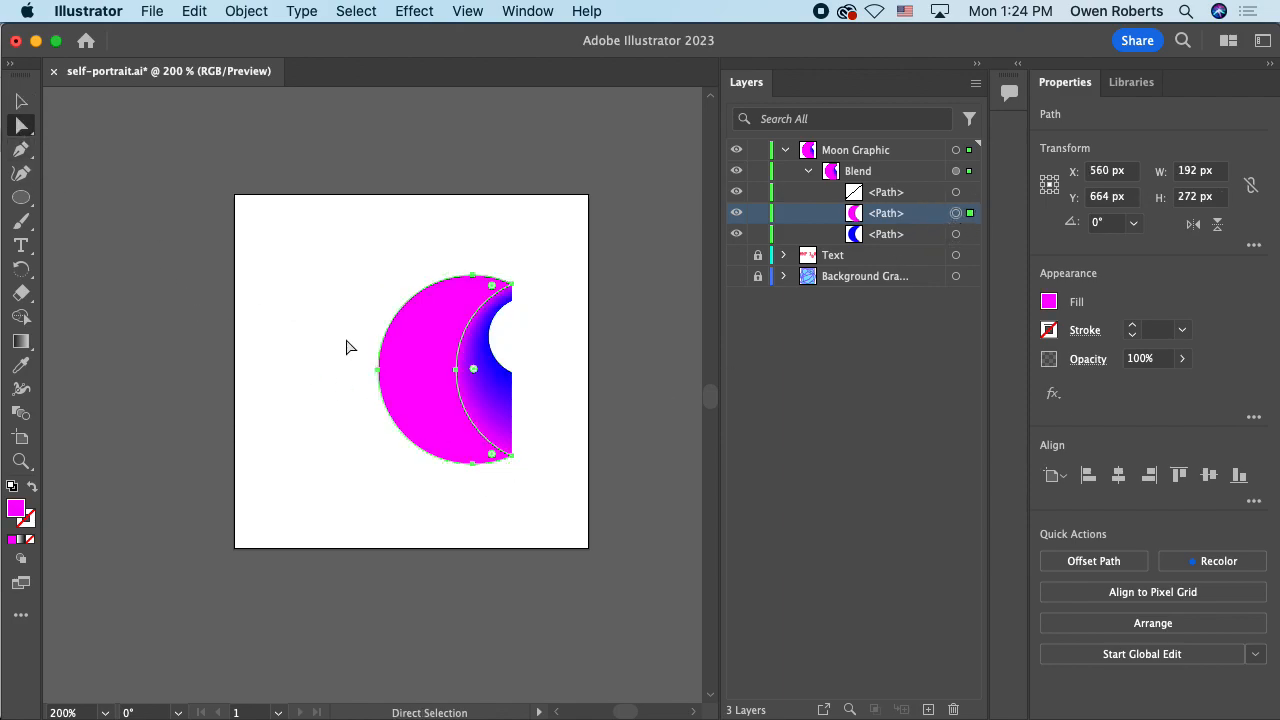
{"action": "left_click_drag", "start_coordinate": [511, 459], "coordinate": [555, 443]}
{"action": "left_click", "coordinate": [506, 457]}
{"action": "left_click", "coordinate": [503, 484]}
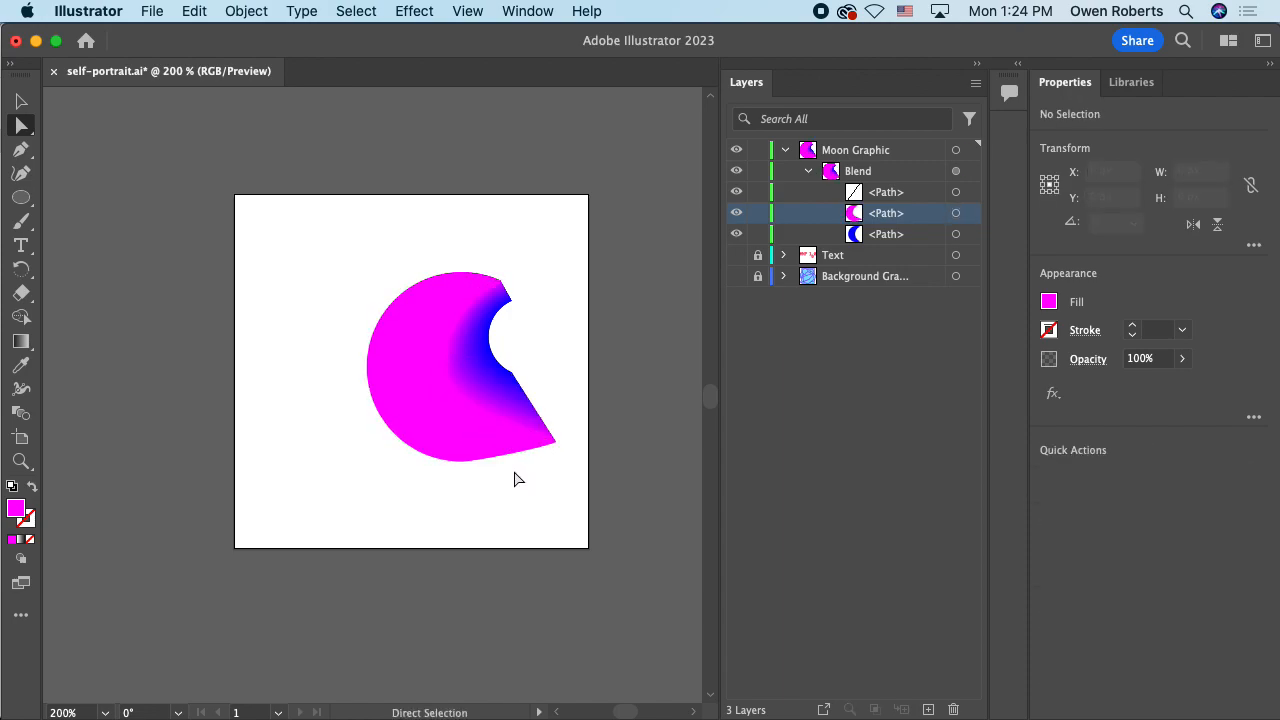
{"action": "key", "text": "cmd+z"}
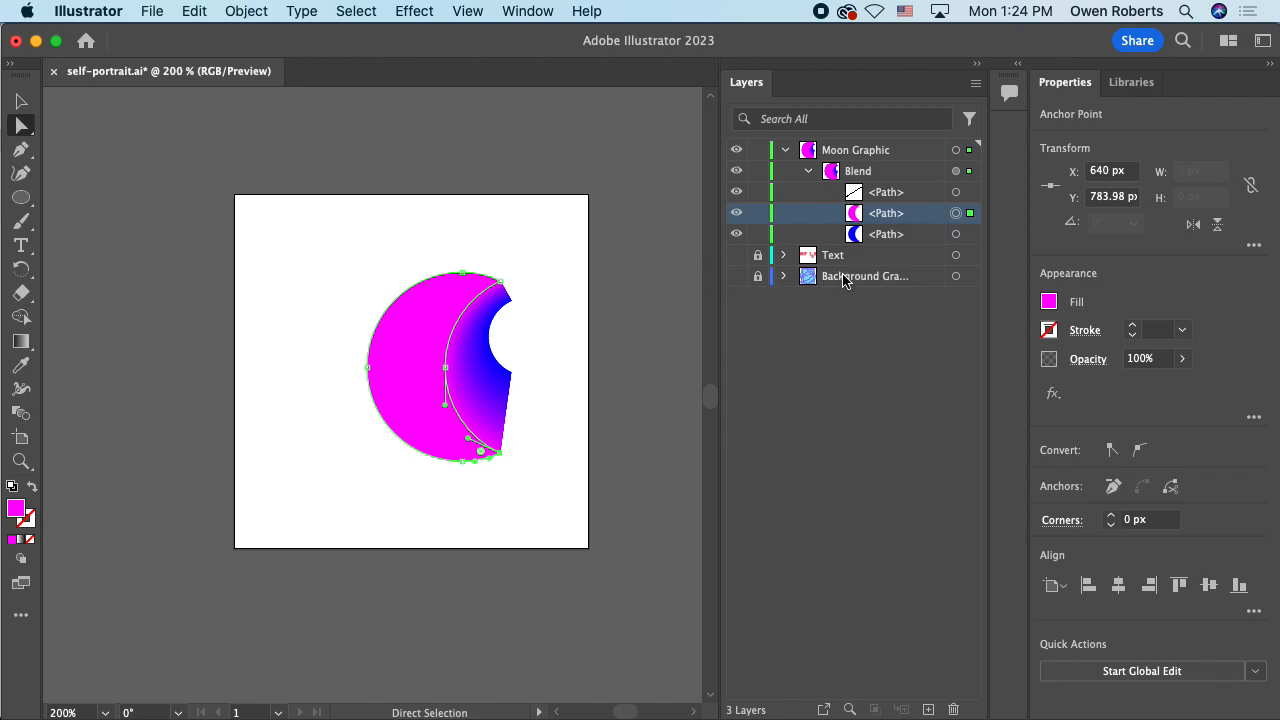
{"action": "left_click", "coordinate": [20, 101]}
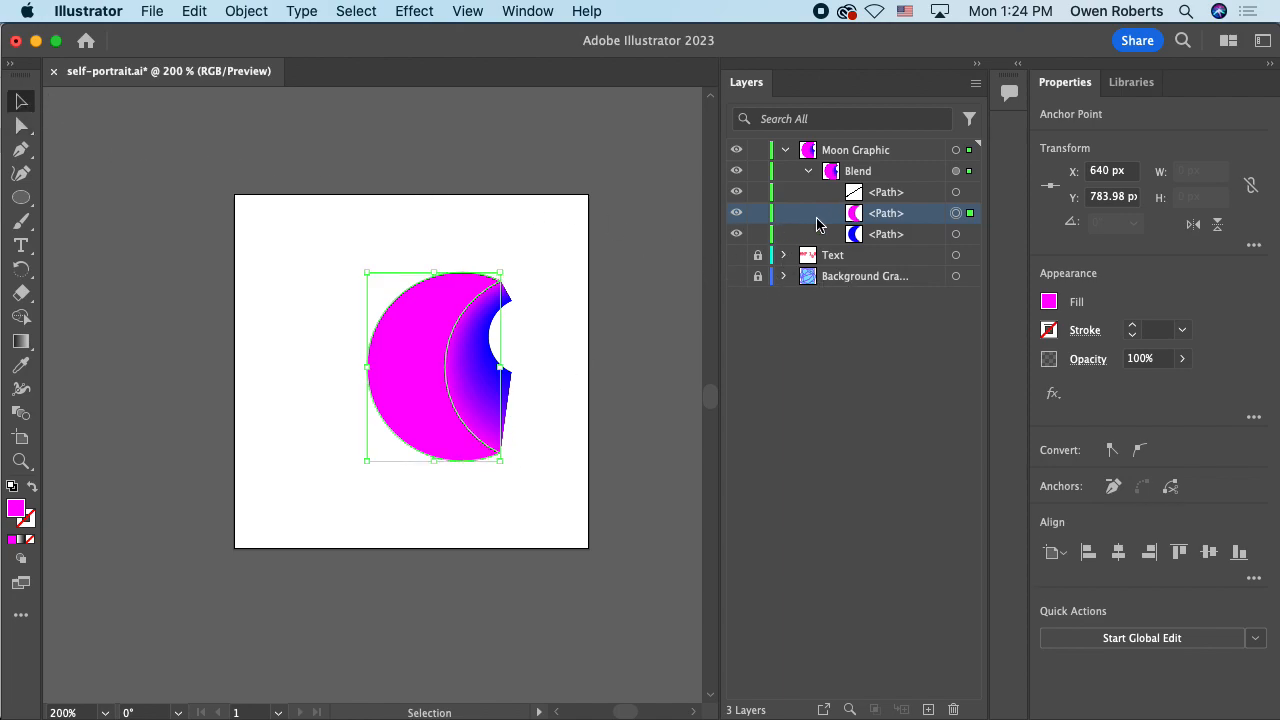
Step: Select the whole blend and set its spacing to Specified Steps with 10 steps
{"action": "left_click", "coordinate": [857, 174]}
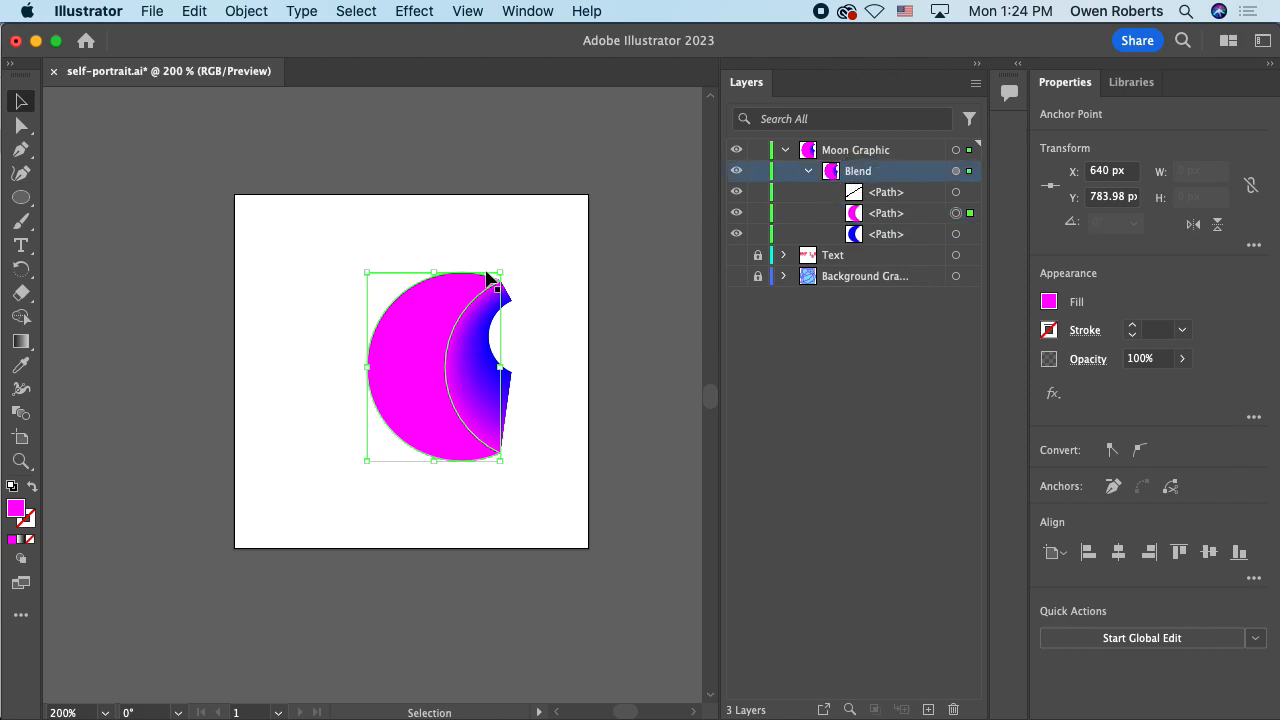
{"action": "left_click", "coordinate": [448, 250]}
{"action": "left_click", "coordinate": [445, 296]}
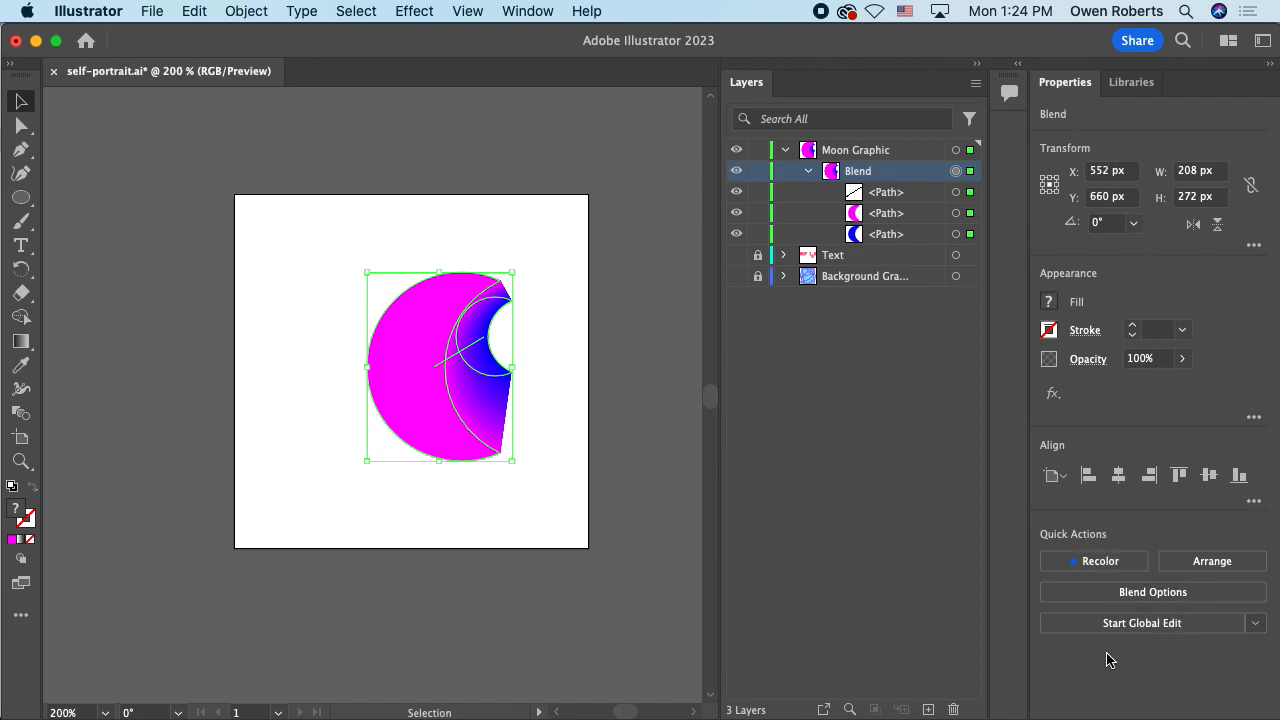
{"action": "left_click", "coordinate": [1155, 595]}
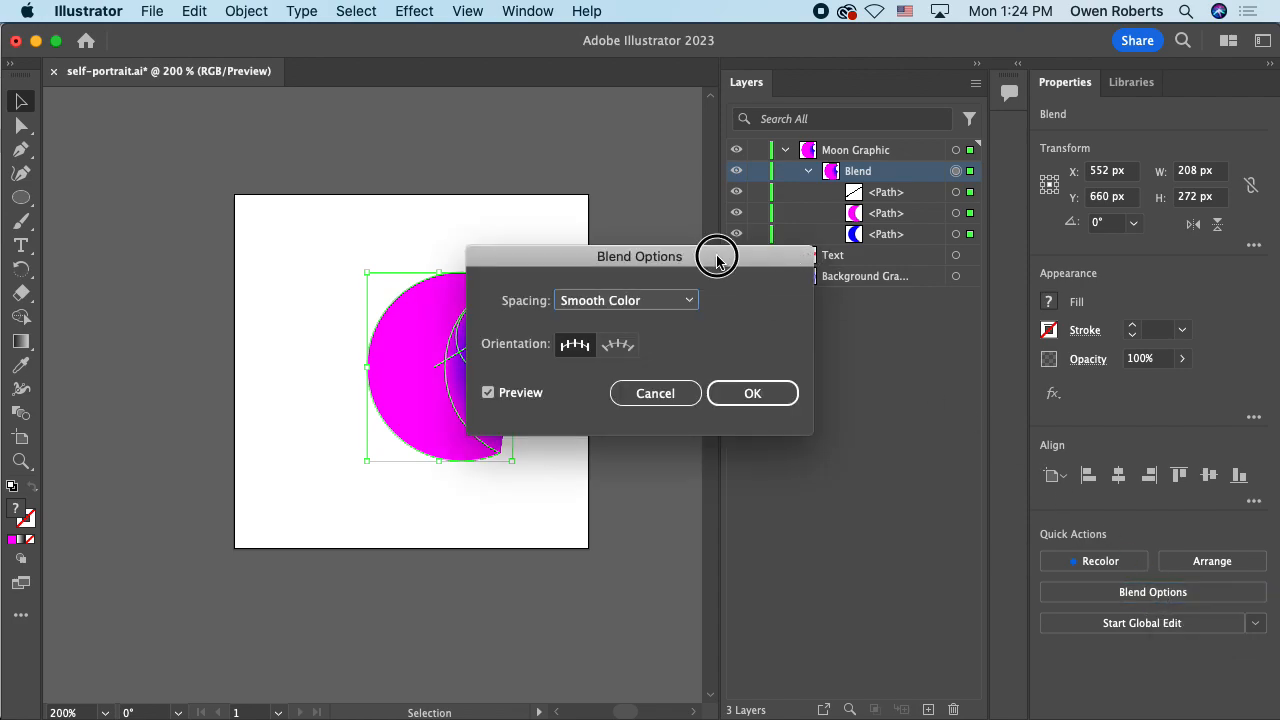
{"action": "left_click_drag", "start_coordinate": [721, 257], "coordinate": [866, 117]}
{"action": "left_click", "coordinate": [837, 166]}
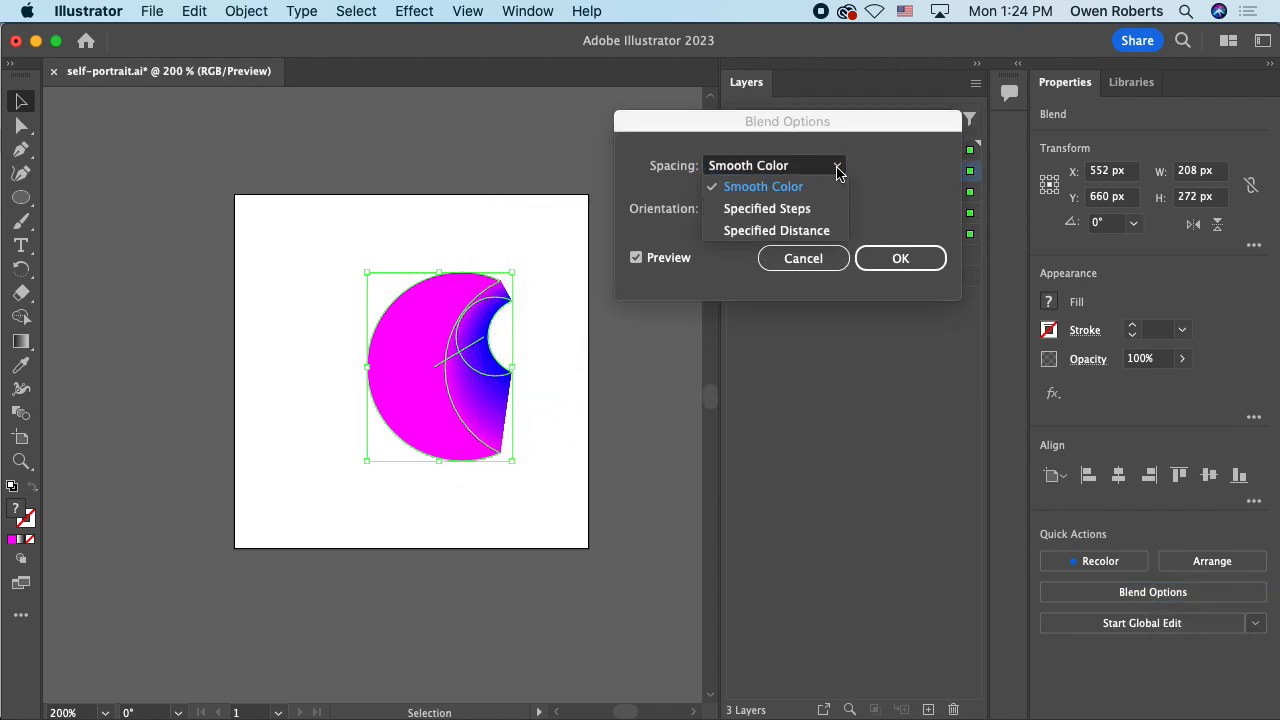
{"action": "left_click", "coordinate": [810, 209]}
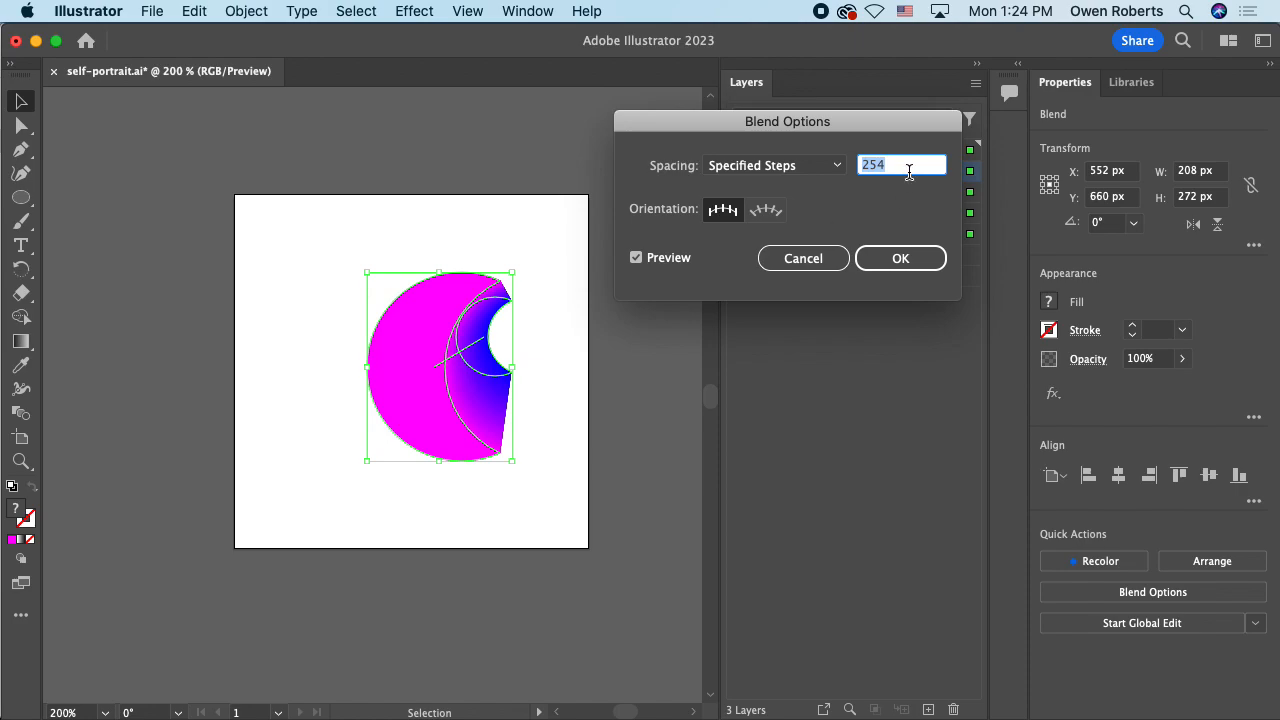
{"action": "type", "text": "10"}
{"action": "key", "text": "Return"}
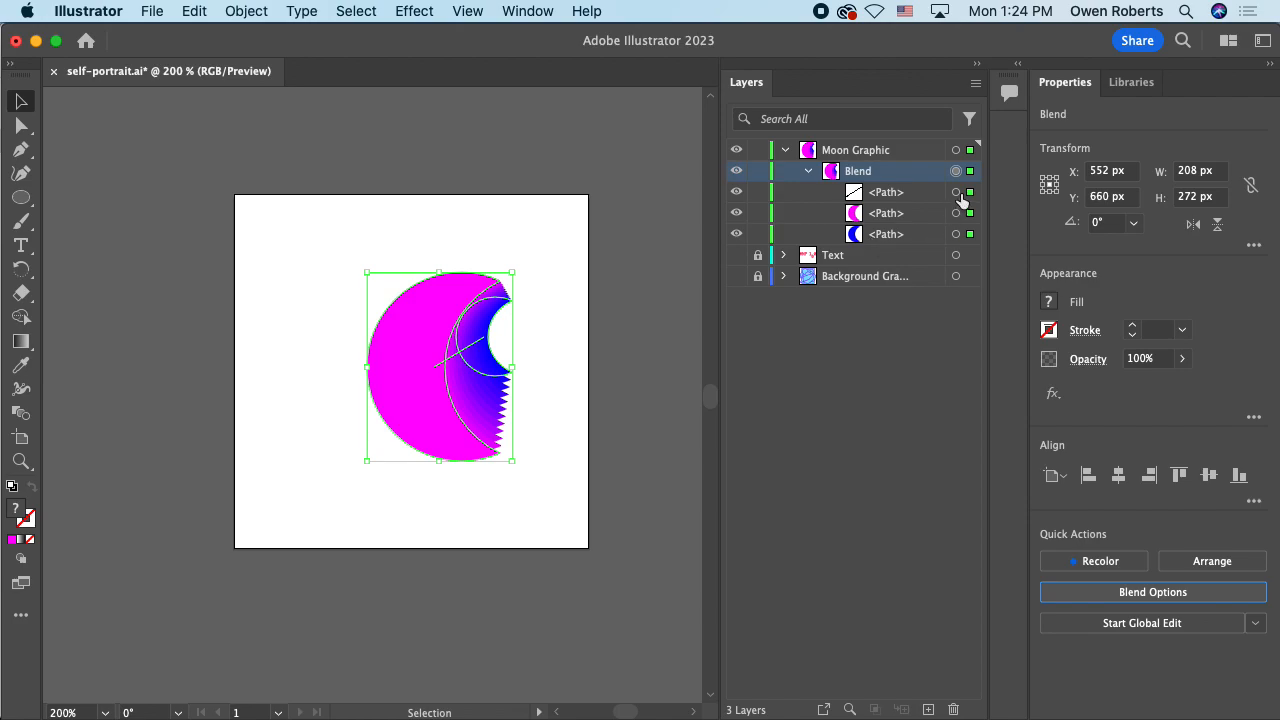
Step: Stretch the blend's spine path to about 216 by 136 px and increase the number of specified steps for a smoother blend
{"action": "left_click", "coordinate": [956, 193]}
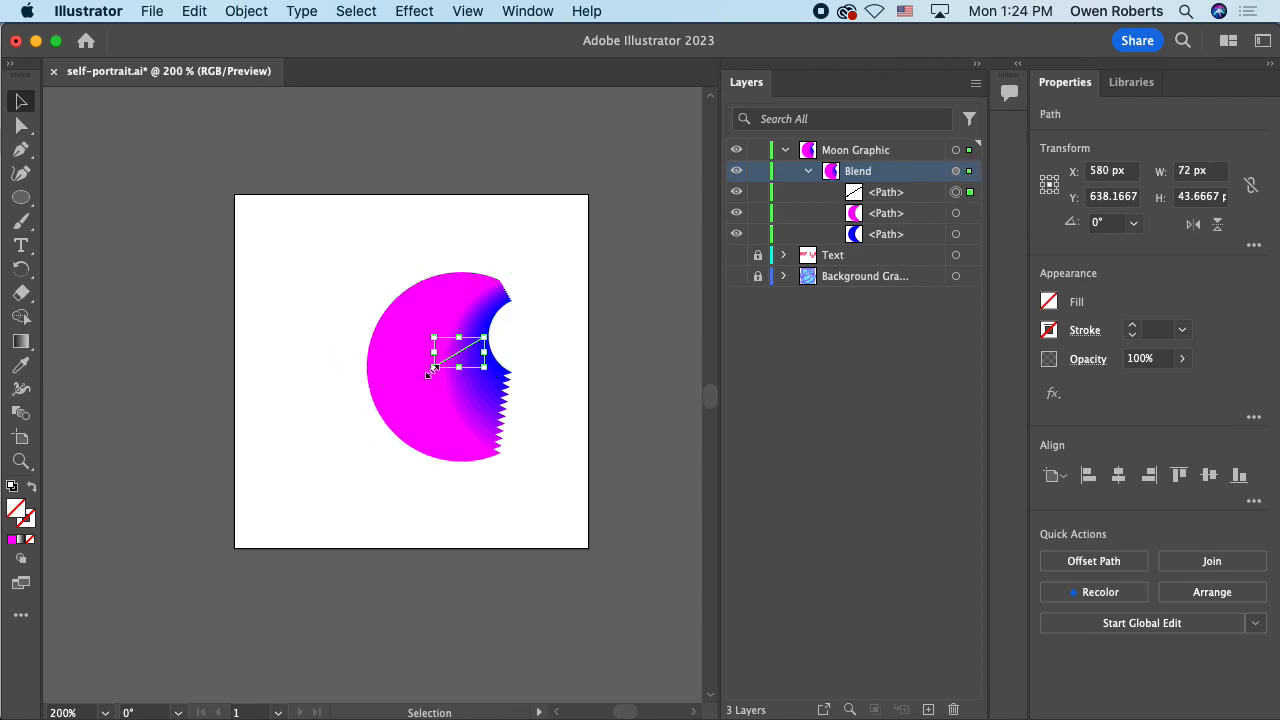
{"action": "left_click_drag", "start_coordinate": [433, 368], "coordinate": [334, 431]}
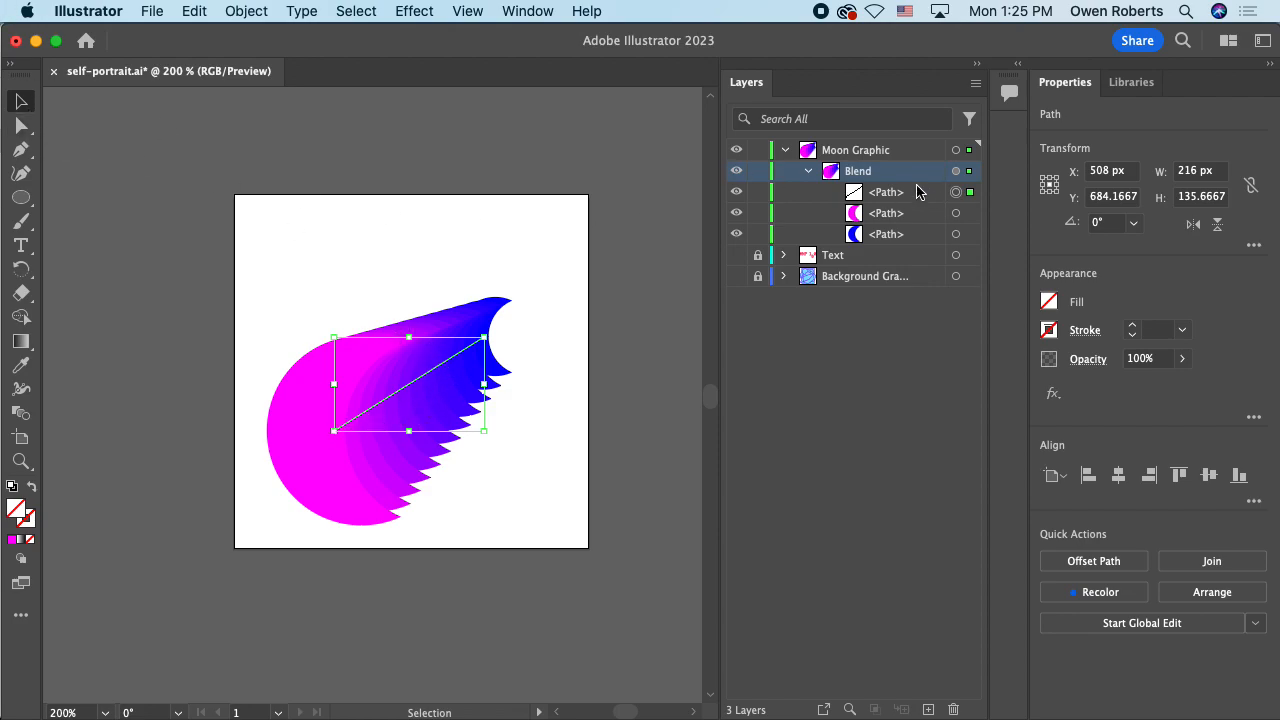
{"action": "left_click", "coordinate": [955, 171]}
{"action": "left_click", "coordinate": [1153, 592]}
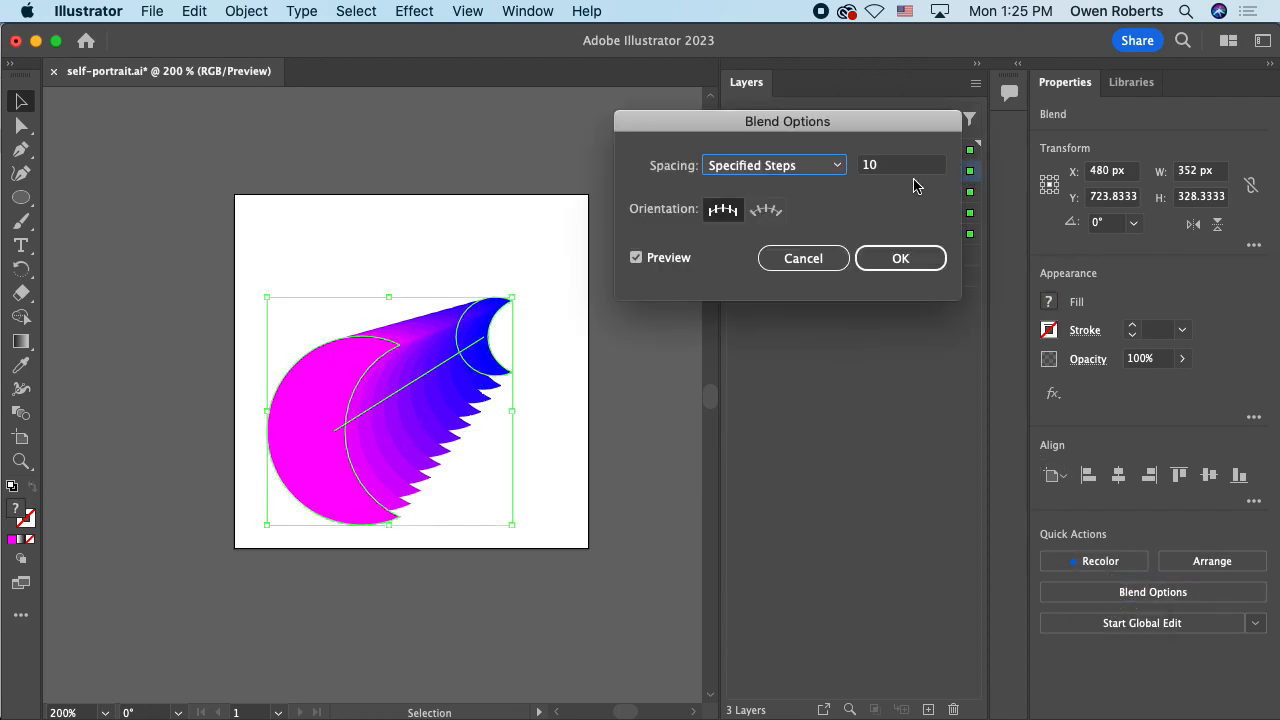
{"action": "left_click", "coordinate": [916, 172]}
{"action": "type", "text": "5"}
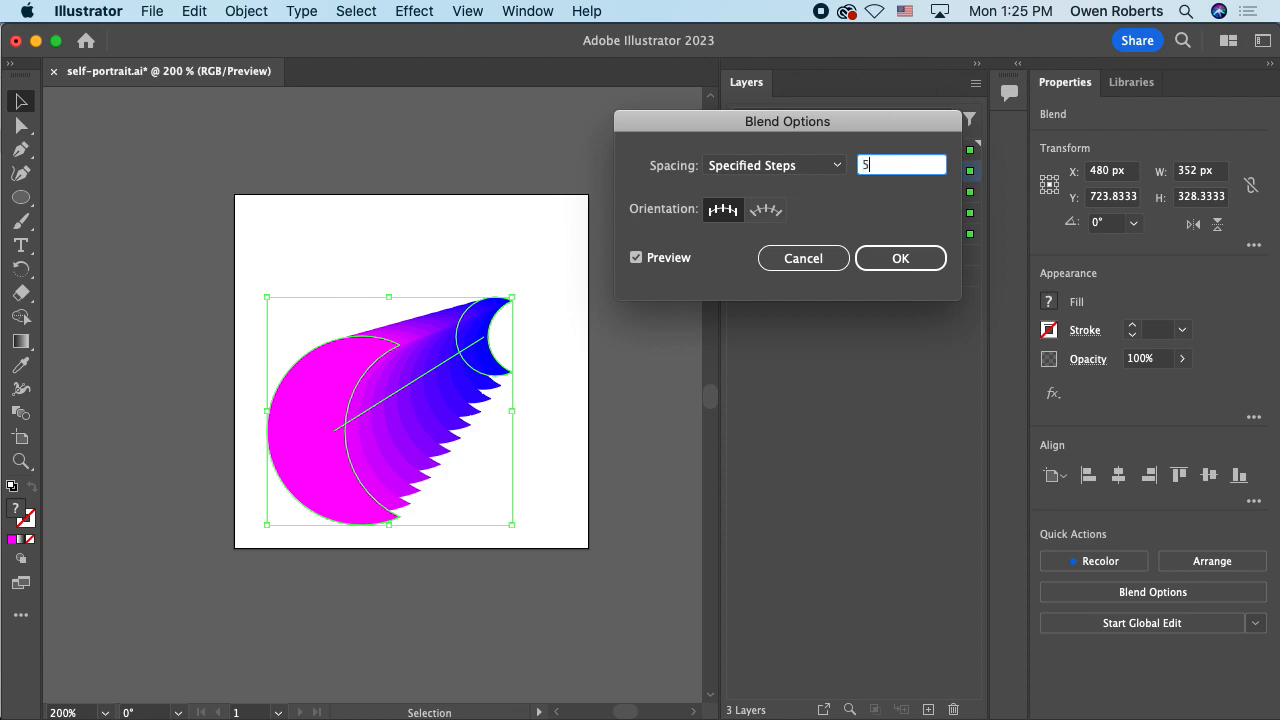
{"action": "left_click", "coordinate": [894, 258]}
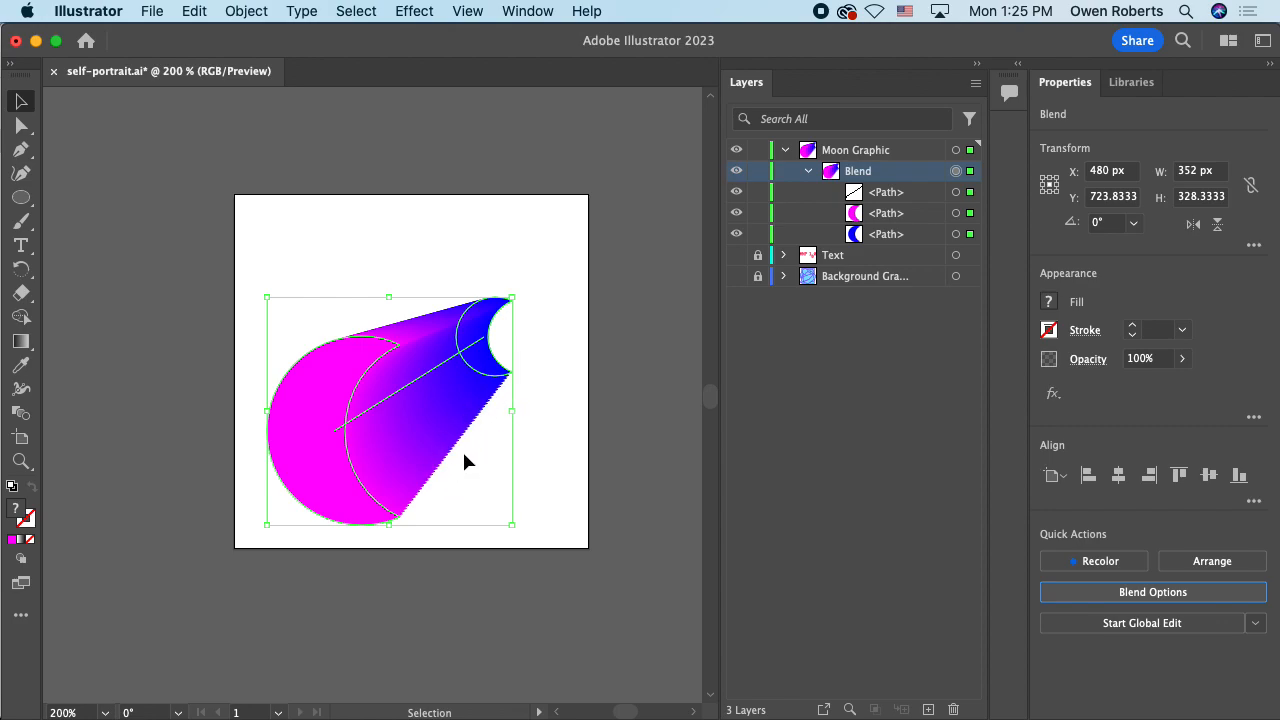
{"action": "left_click", "coordinate": [568, 410]}
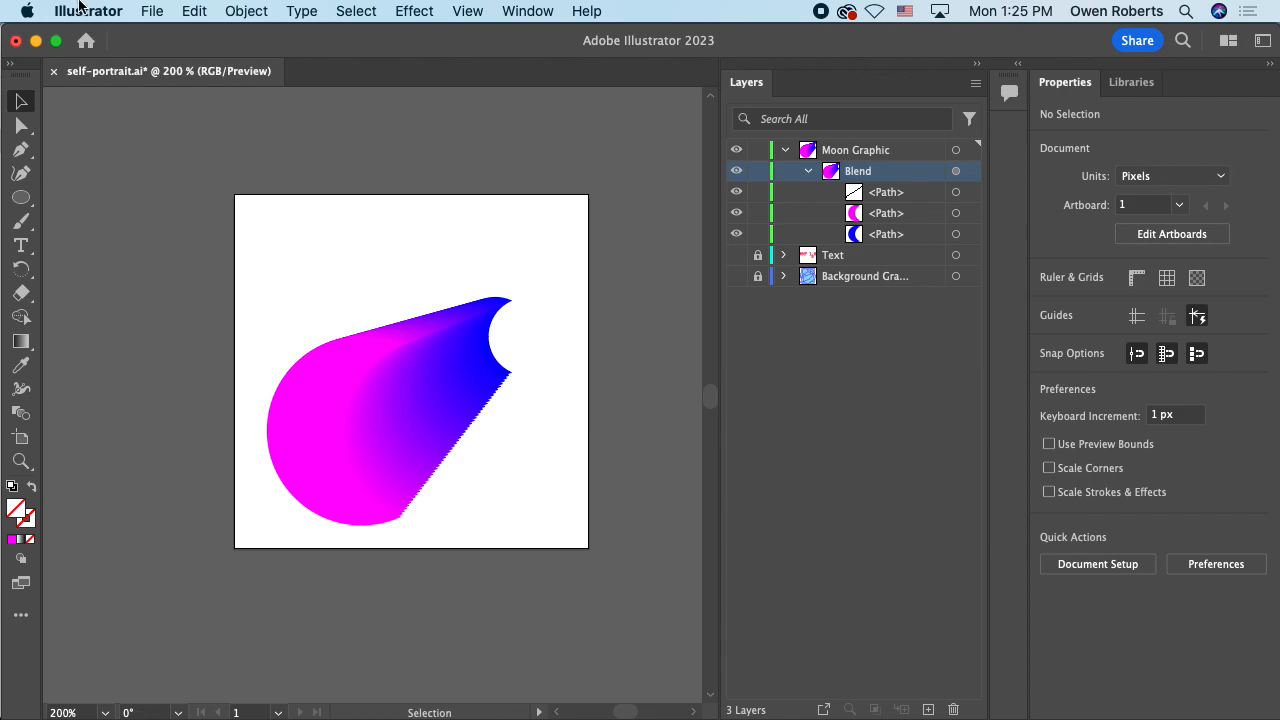
Step: Move the blend higher on the artboard and make the Text and Background Graphic layers visible
{"action": "left_click_drag", "start_coordinate": [334, 420], "coordinate": [334, 345]}
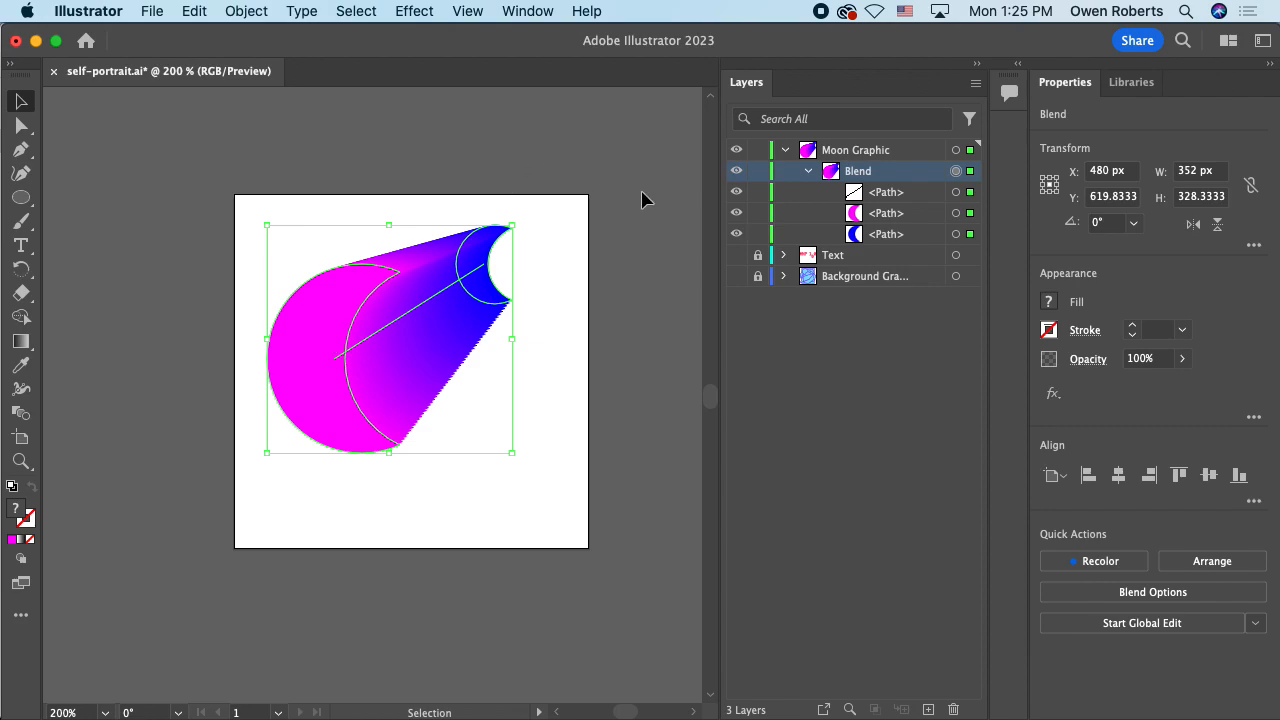
{"action": "left_click", "coordinate": [785, 150]}
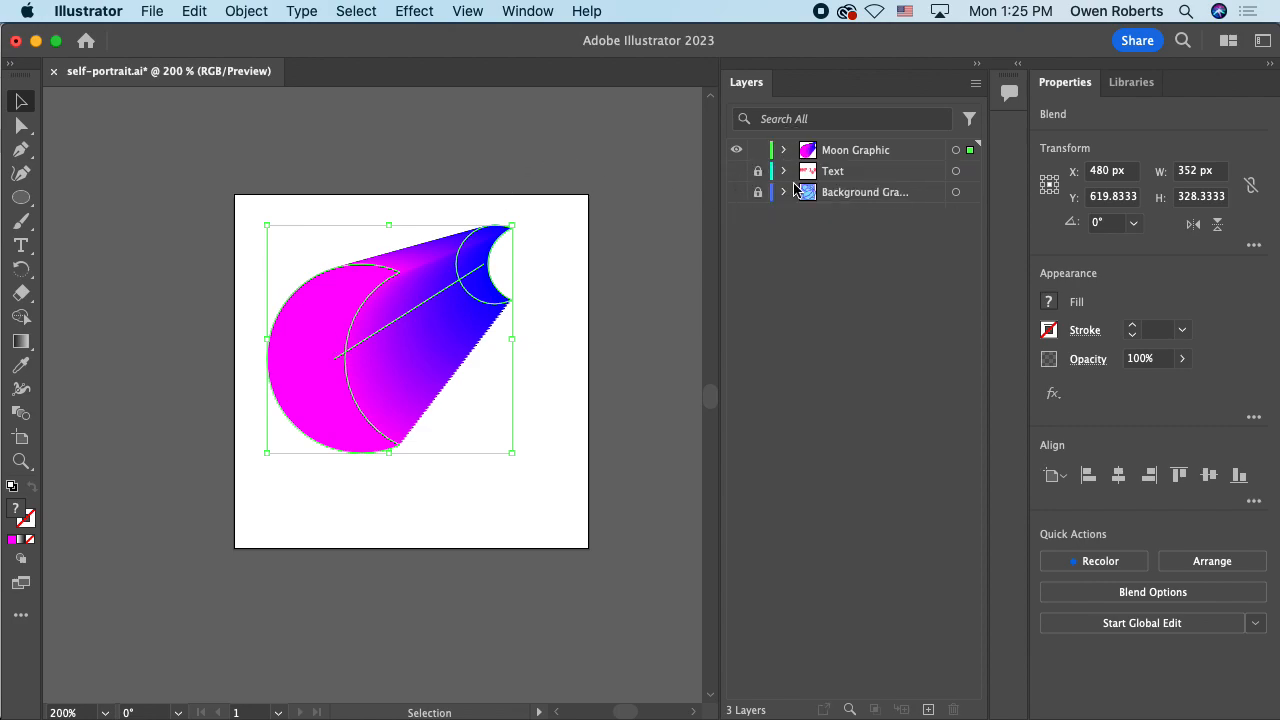
{"action": "left_click", "coordinate": [737, 171]}
{"action": "left_click", "coordinate": [737, 192]}
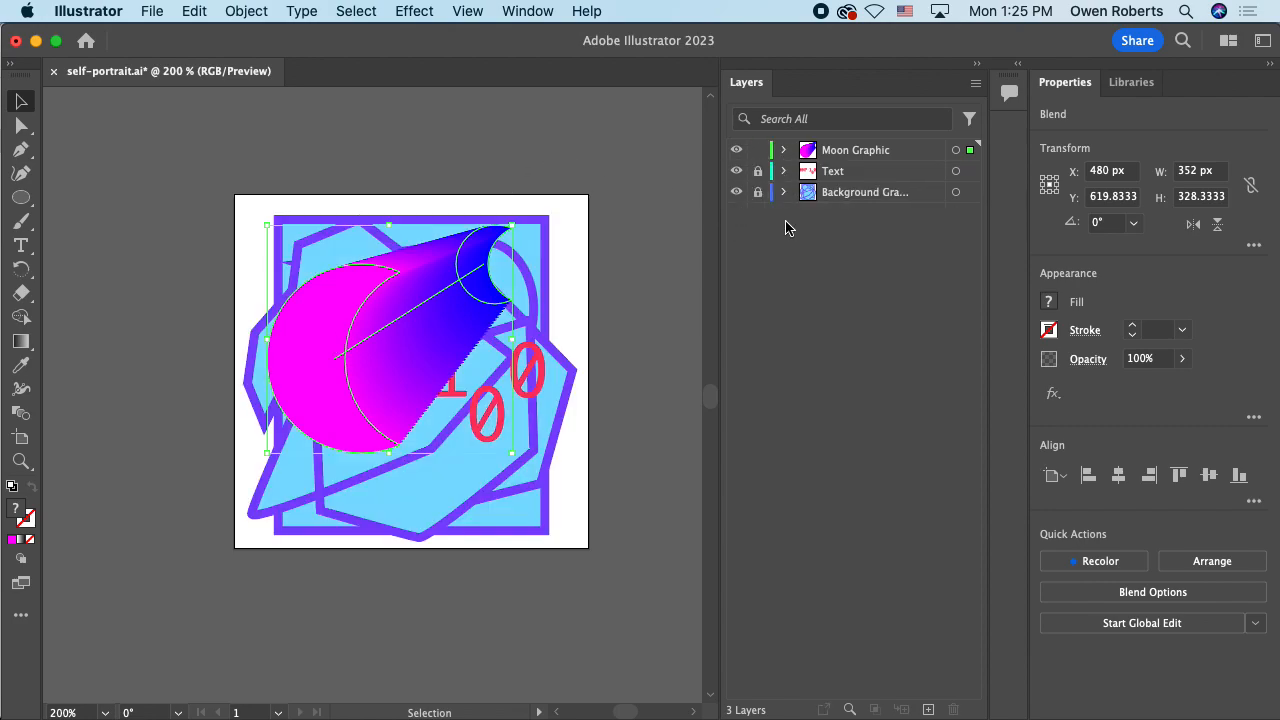
Step: Scale the moon blend down to about 128 by 119 px, placed in the upper-left corner of the background square
{"action": "left_click", "coordinate": [850, 153]}
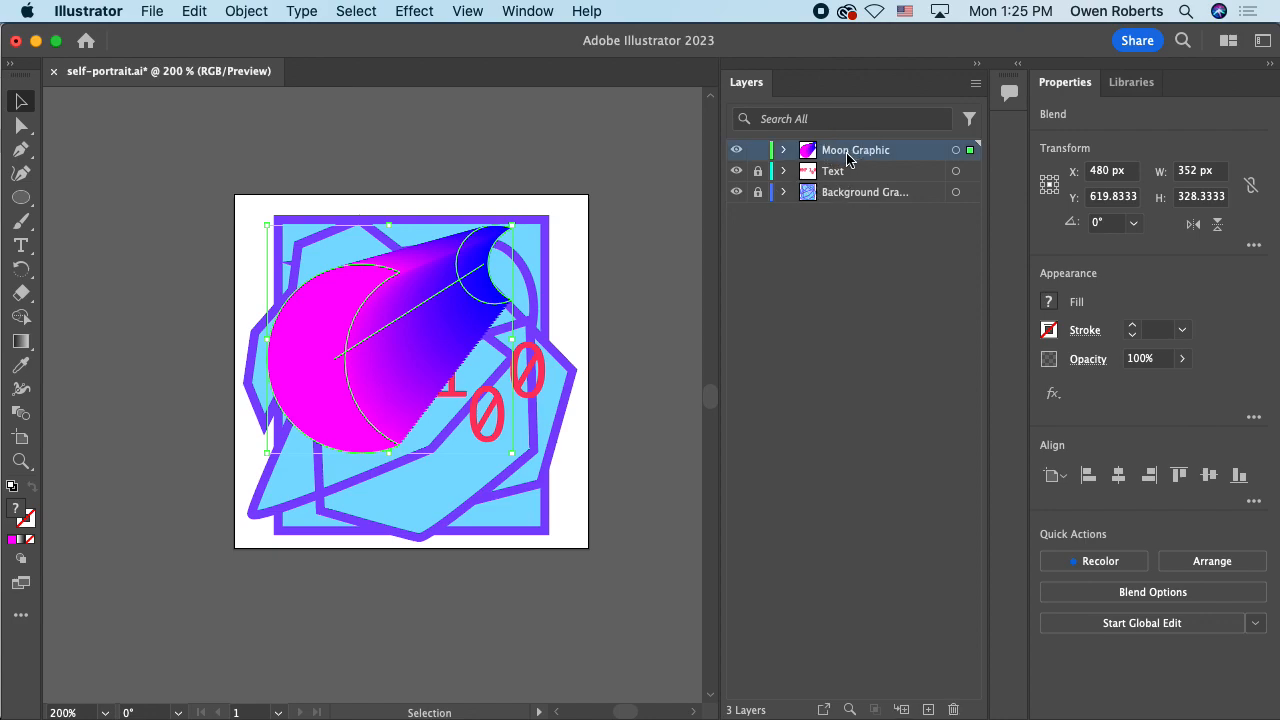
{"action": "left_click_drag", "start_coordinate": [512, 222], "coordinate": [337, 286]}
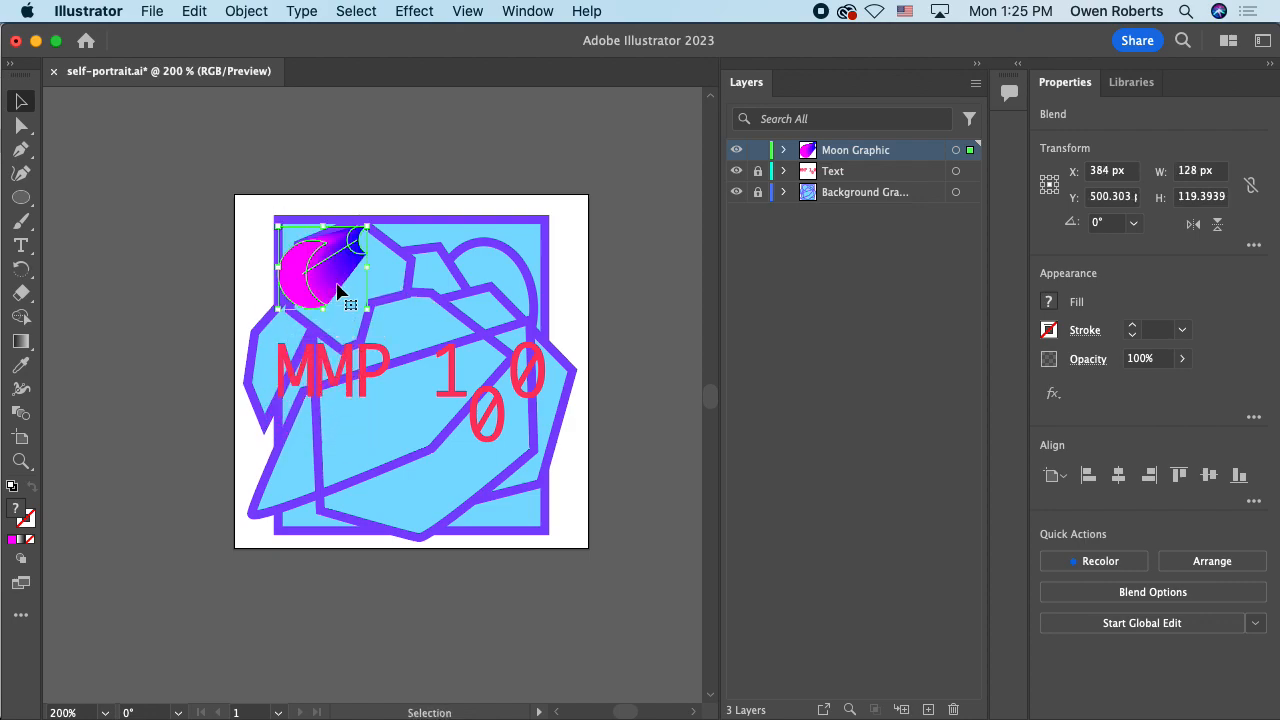
{"action": "left_click", "coordinate": [793, 270]}
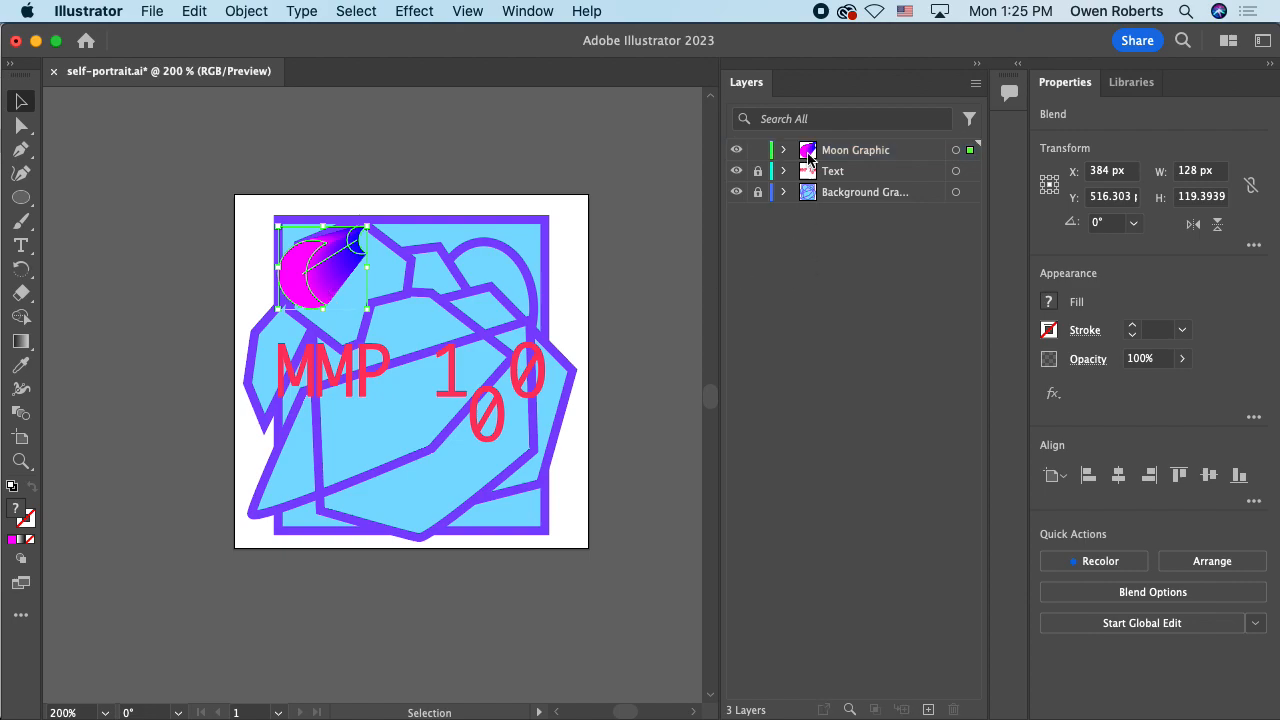
Step: Move the Text layer above Moon Graphic, with Moon Graphic locked and Text unlocked
{"action": "left_click_drag", "start_coordinate": [845, 175], "coordinate": [866, 144]}
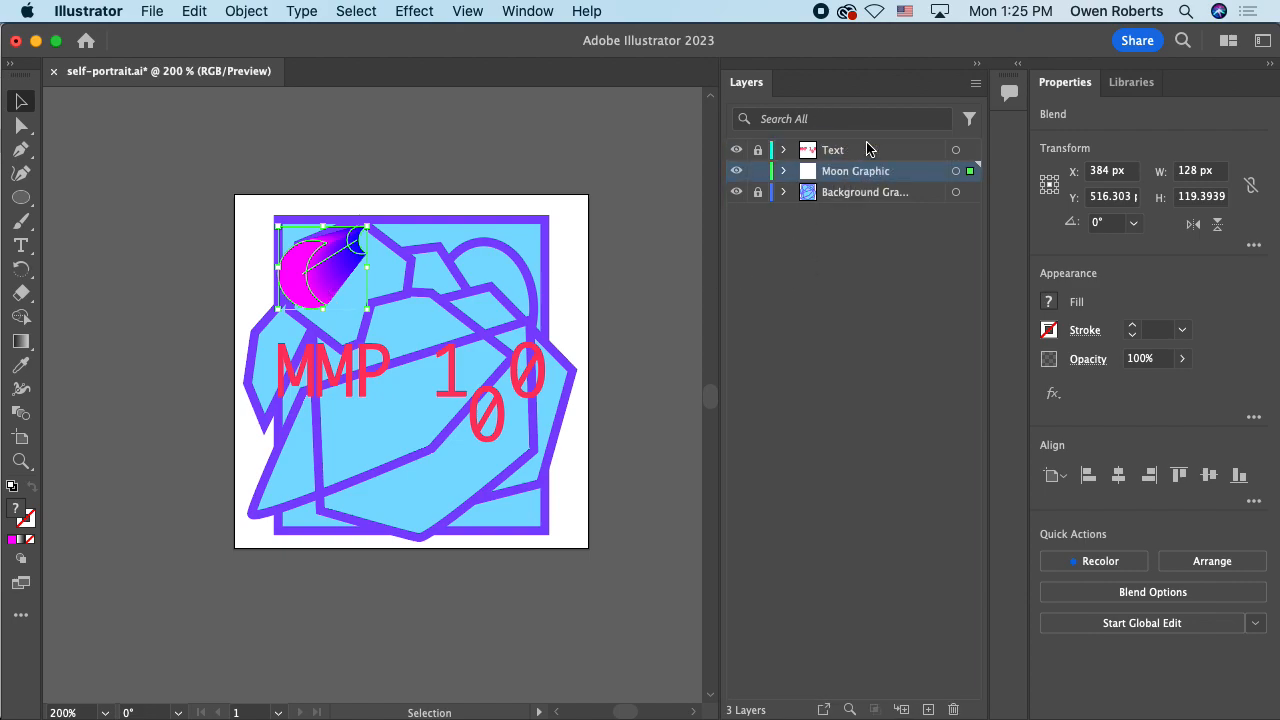
{"action": "left_click", "coordinate": [757, 171]}
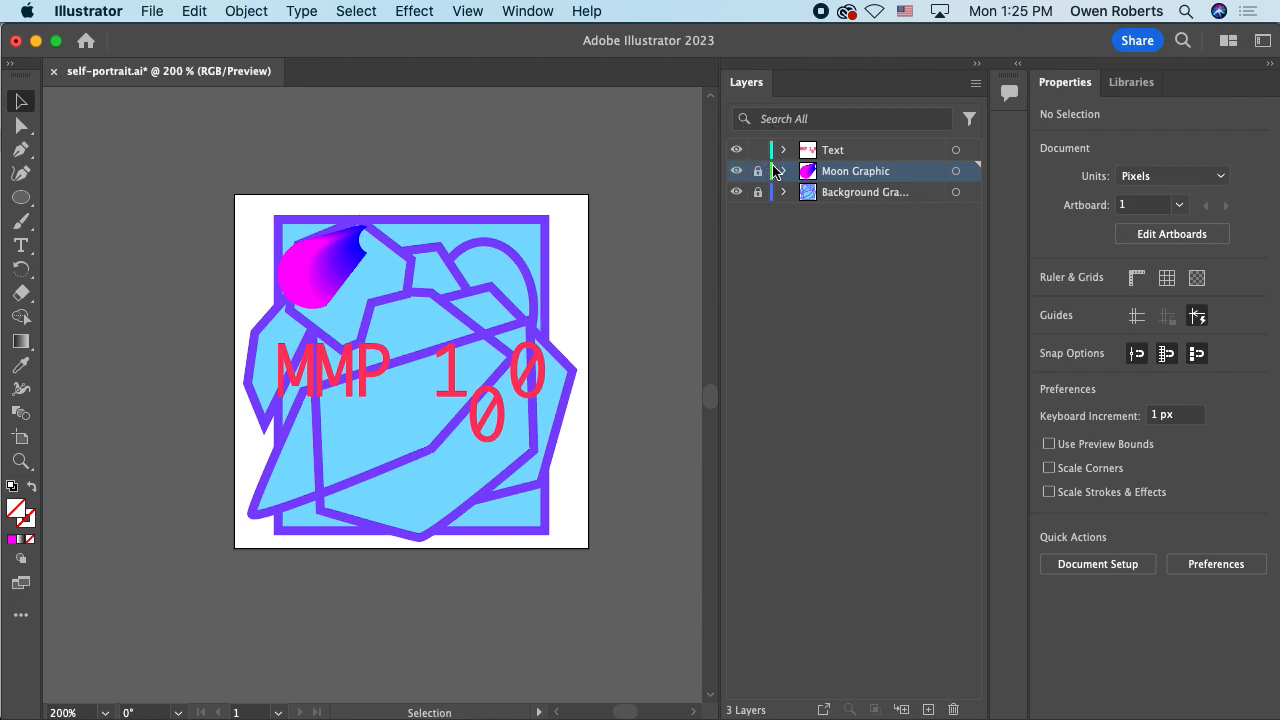
Step: Look through the Text layer's compound paths with the layer names fully readable, and hide their group
{"action": "left_click", "coordinate": [783, 150]}
{"action": "left_click", "coordinate": [806, 172]}
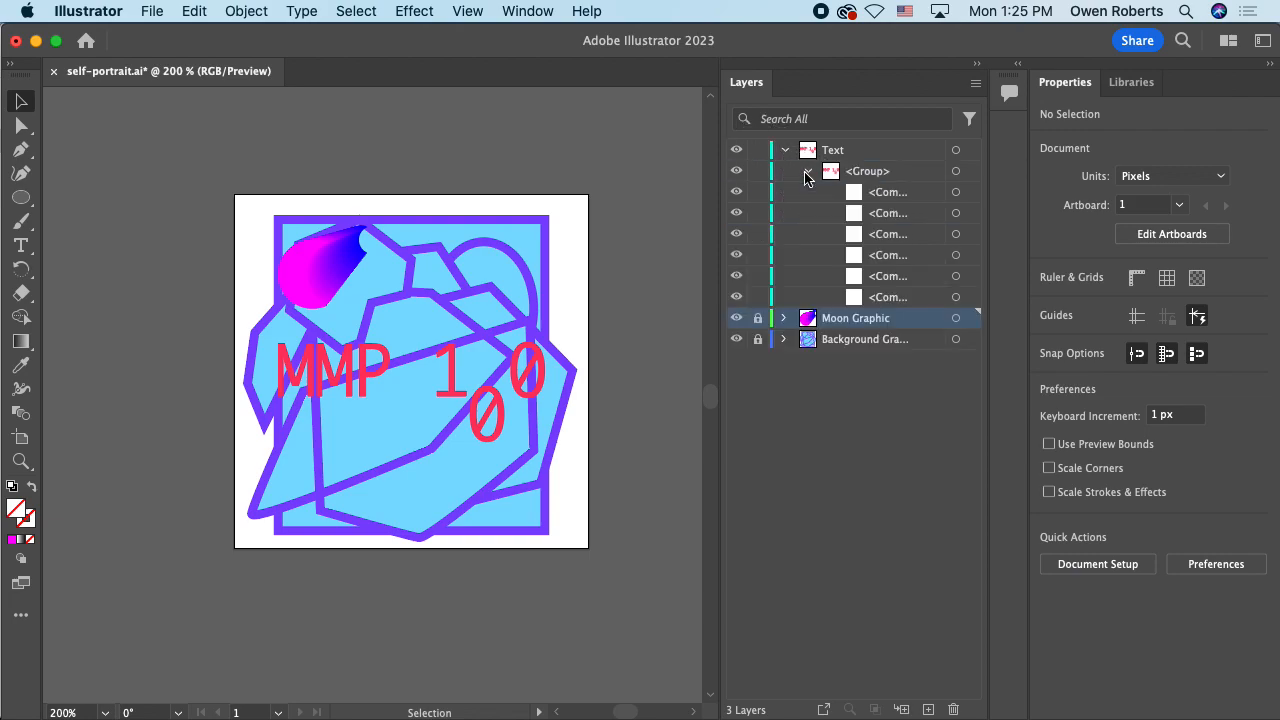
{"action": "left_click_drag", "start_coordinate": [720, 177], "coordinate": [651, 177]}
{"action": "left_click", "coordinate": [772, 178]}
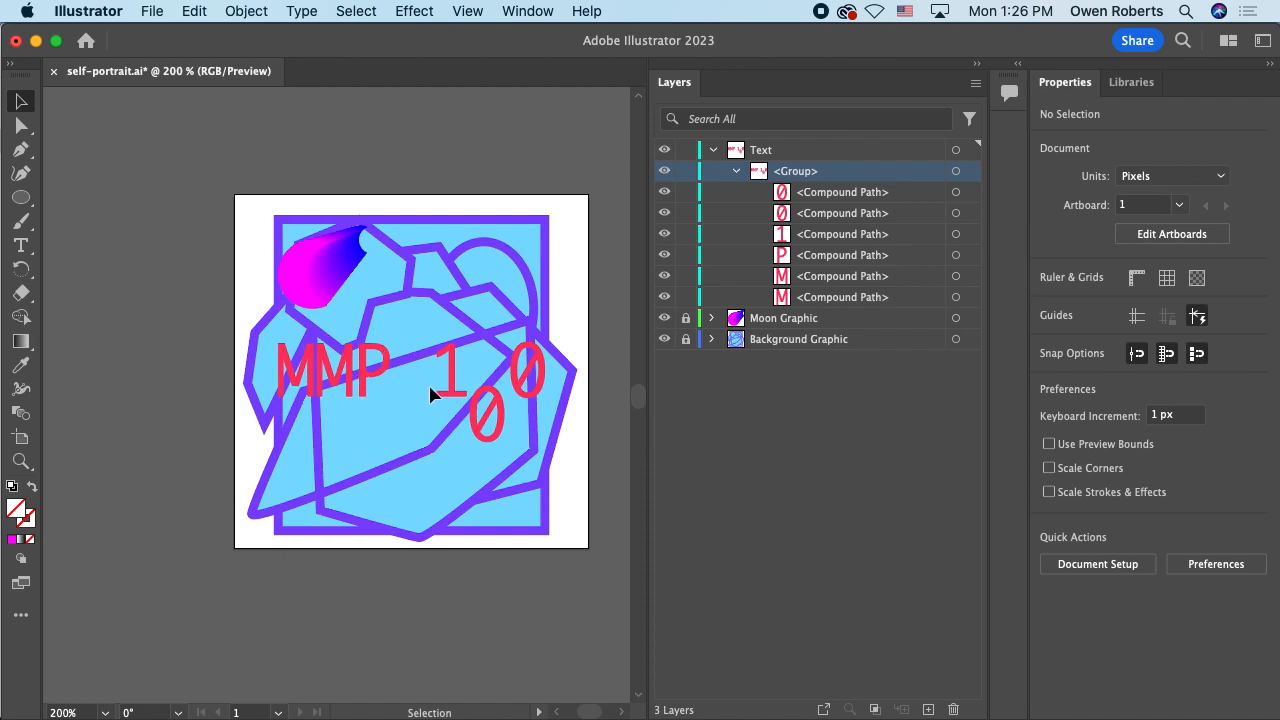
{"action": "left_click", "coordinate": [736, 171]}
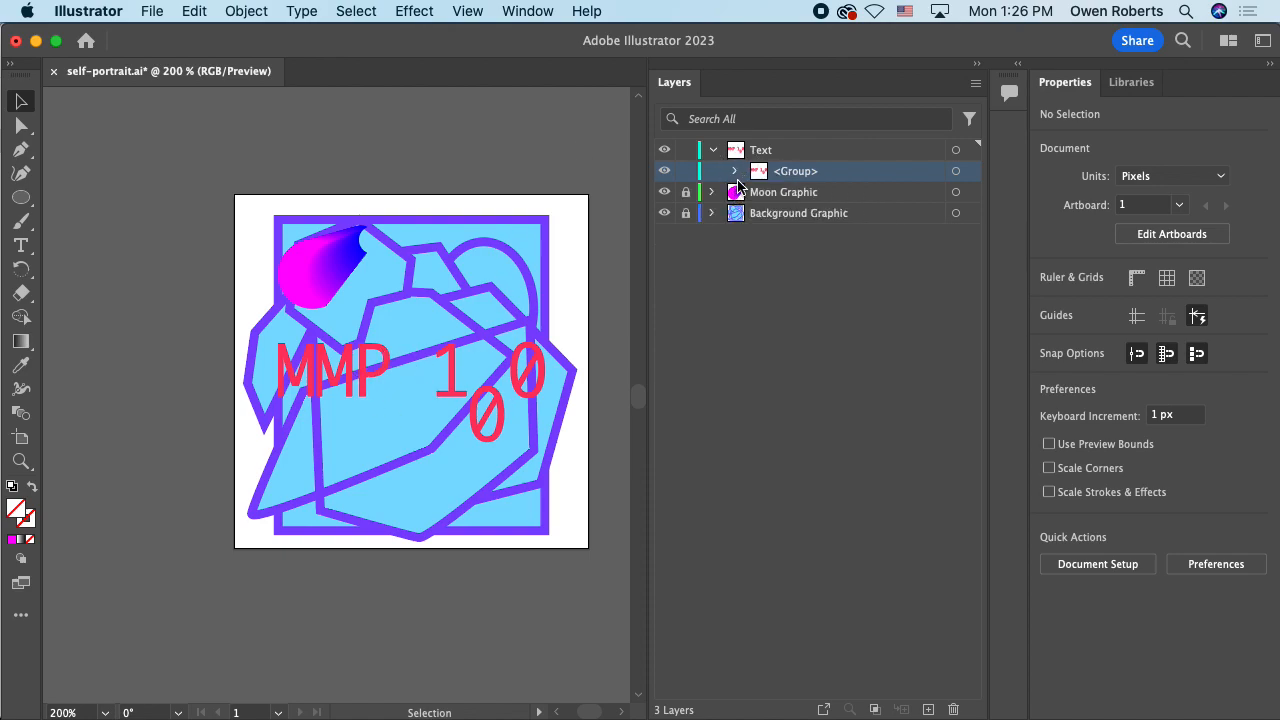
{"action": "left_click", "coordinate": [666, 172]}
Step: Create a new layer and nest it inside the Text layer above the hidden group
{"action": "left_click", "coordinate": [764, 149]}
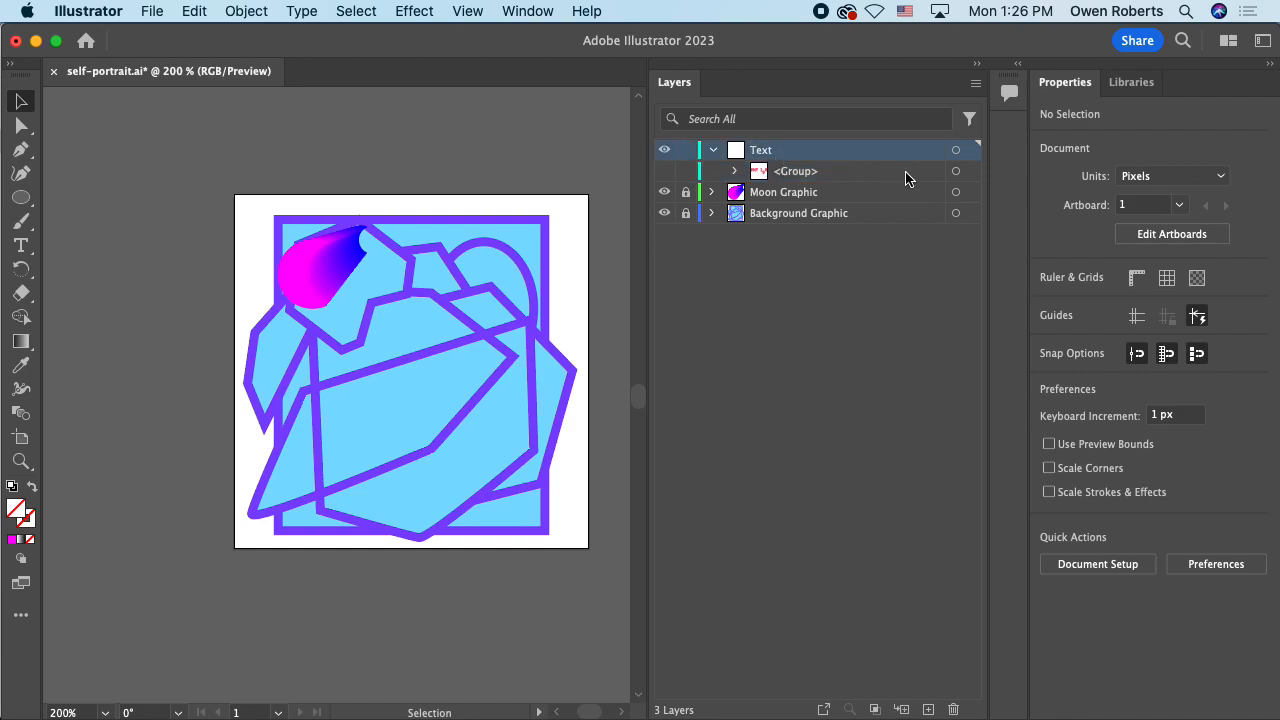
{"action": "left_click", "coordinate": [928, 709]}
{"action": "left_click_drag", "start_coordinate": [766, 154], "coordinate": [772, 178]}
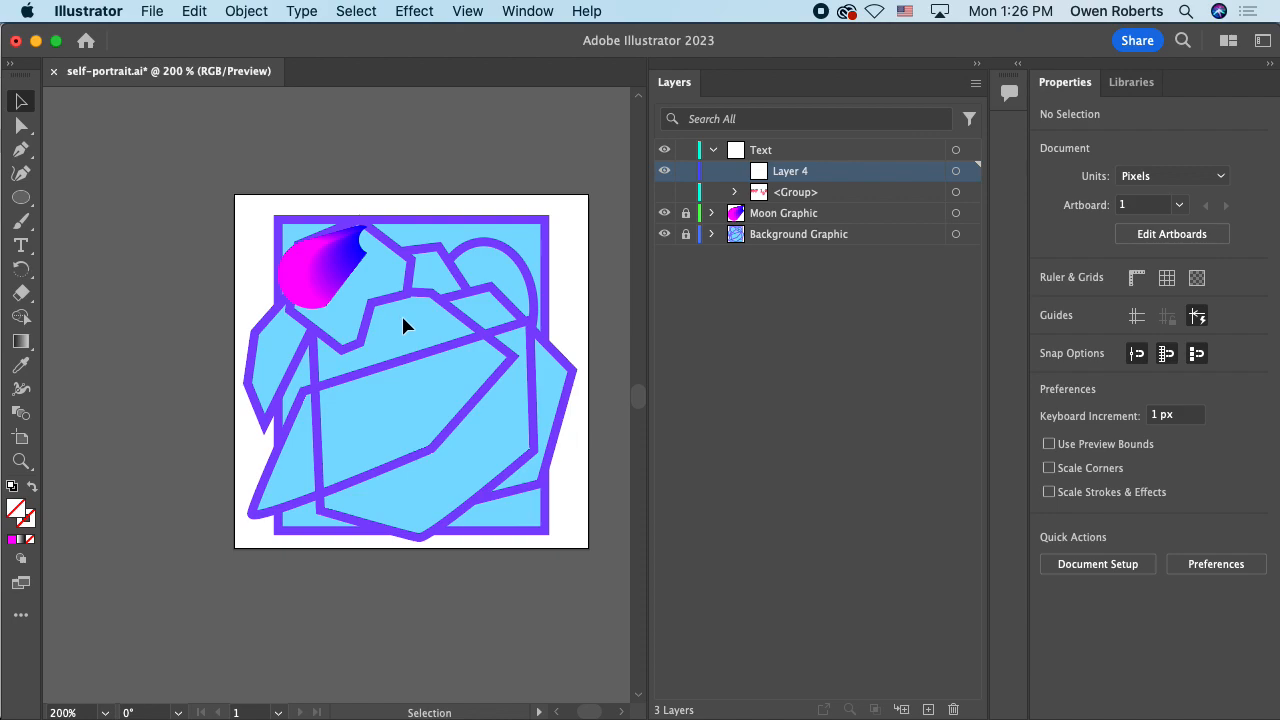
Step: Add an area text box about 384 by 144 px across the artwork's middle reading "MMP 100", and select all its text
{"action": "left_click", "coordinate": [21, 246]}
{"action": "left_click_drag", "start_coordinate": [278, 319], "coordinate": [546, 420]}
{"action": "type", "text": "MMP"}
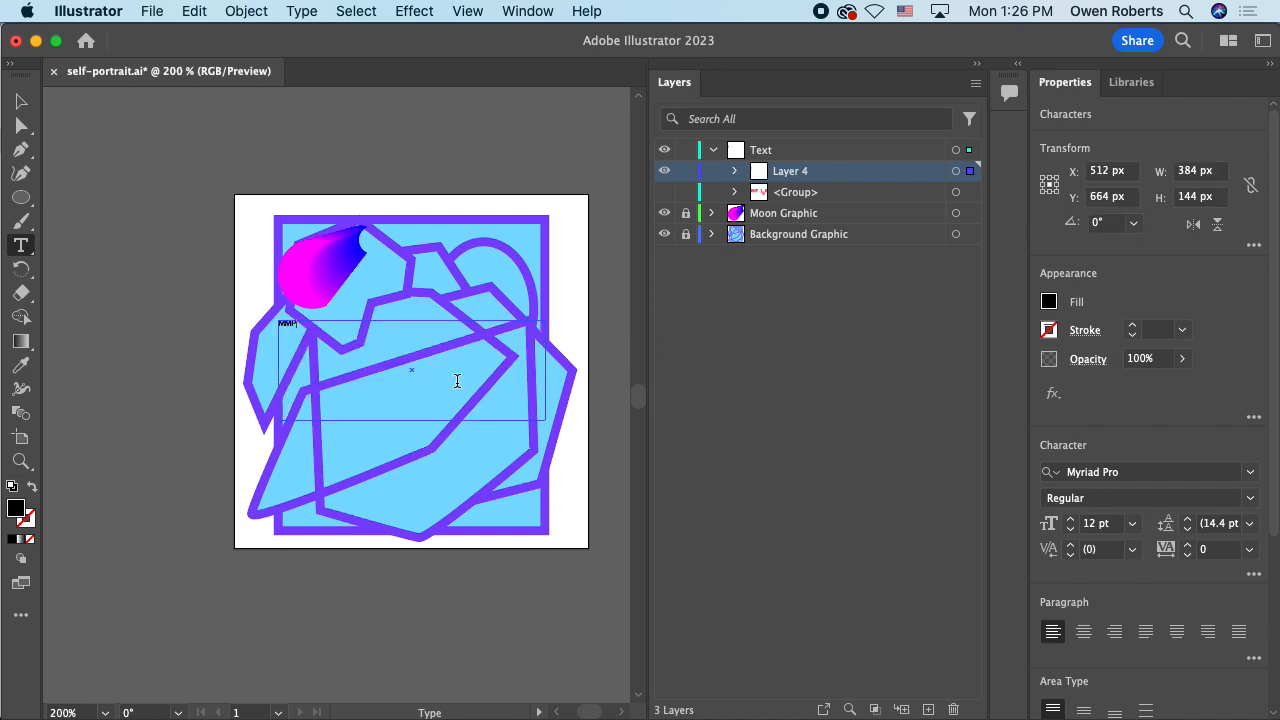
{"action": "key", "text": "super+a"}
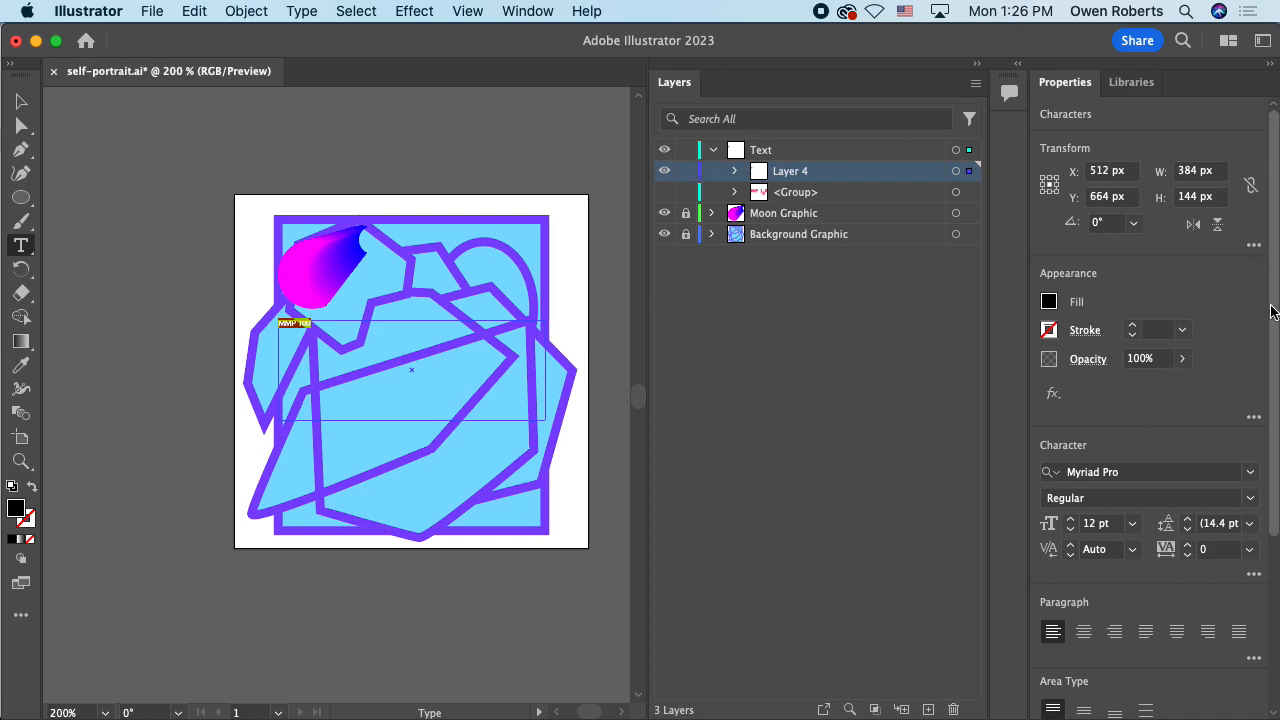
Step: Browse the font previews and set the selected MMP 100 lettering in PC명조 일반체
{"action": "scroll", "coordinate": [1262, 300], "scroll_direction": "down", "scroll_amount": 5}
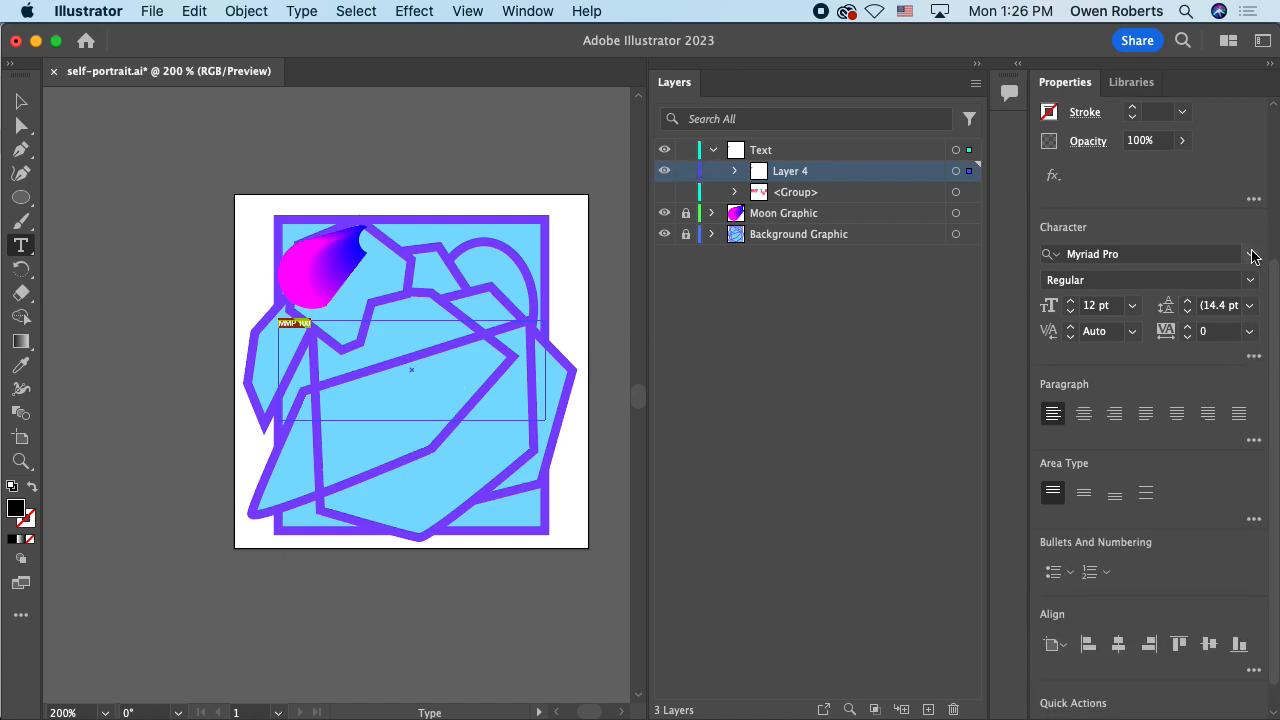
{"action": "left_click", "coordinate": [1250, 254]}
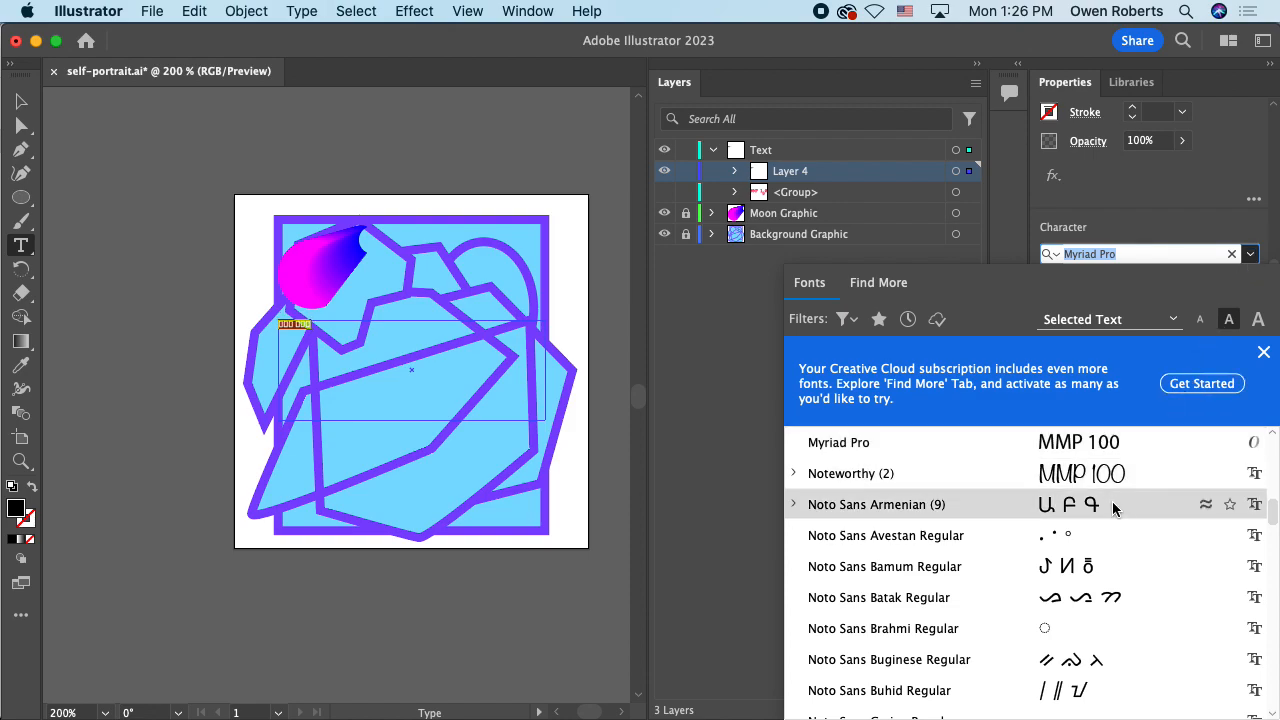
{"action": "scroll", "coordinate": [1113, 505], "scroll_direction": "up", "scroll_amount": 8}
{"action": "scroll", "coordinate": [1113, 505], "scroll_direction": "up", "scroll_amount": 7}
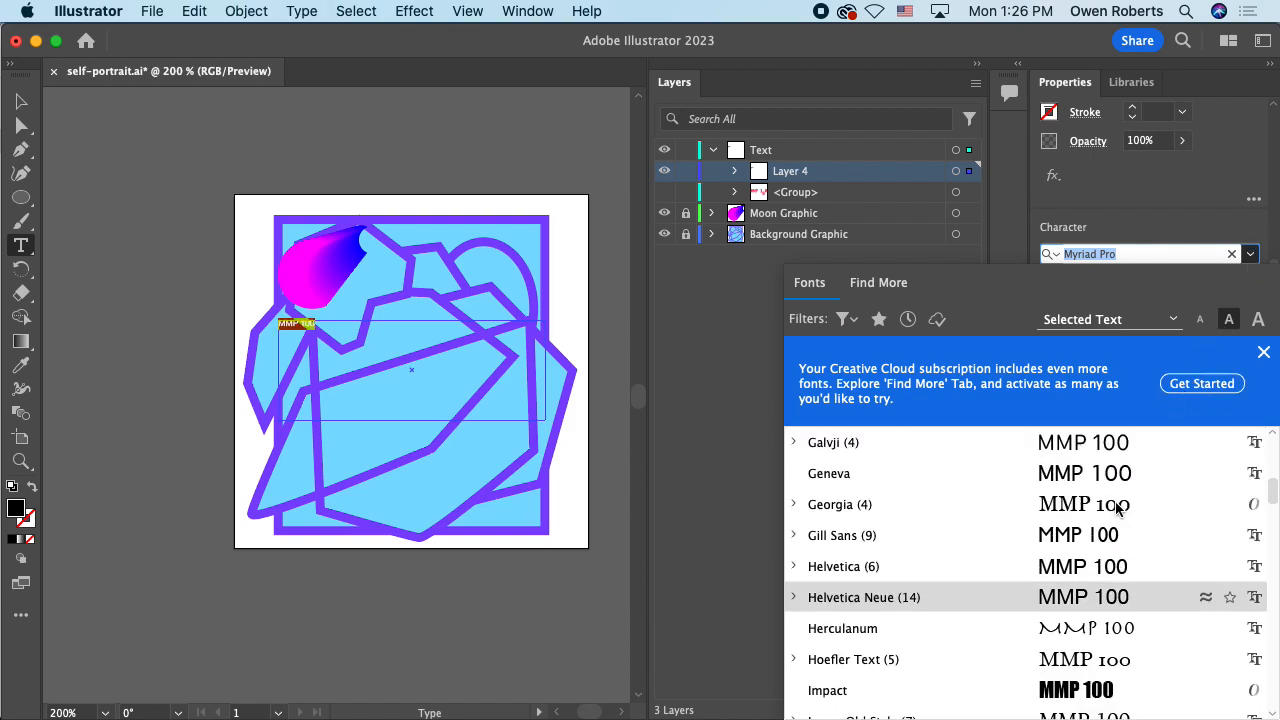
{"action": "scroll", "coordinate": [1116, 508], "scroll_direction": "up", "scroll_amount": 5}
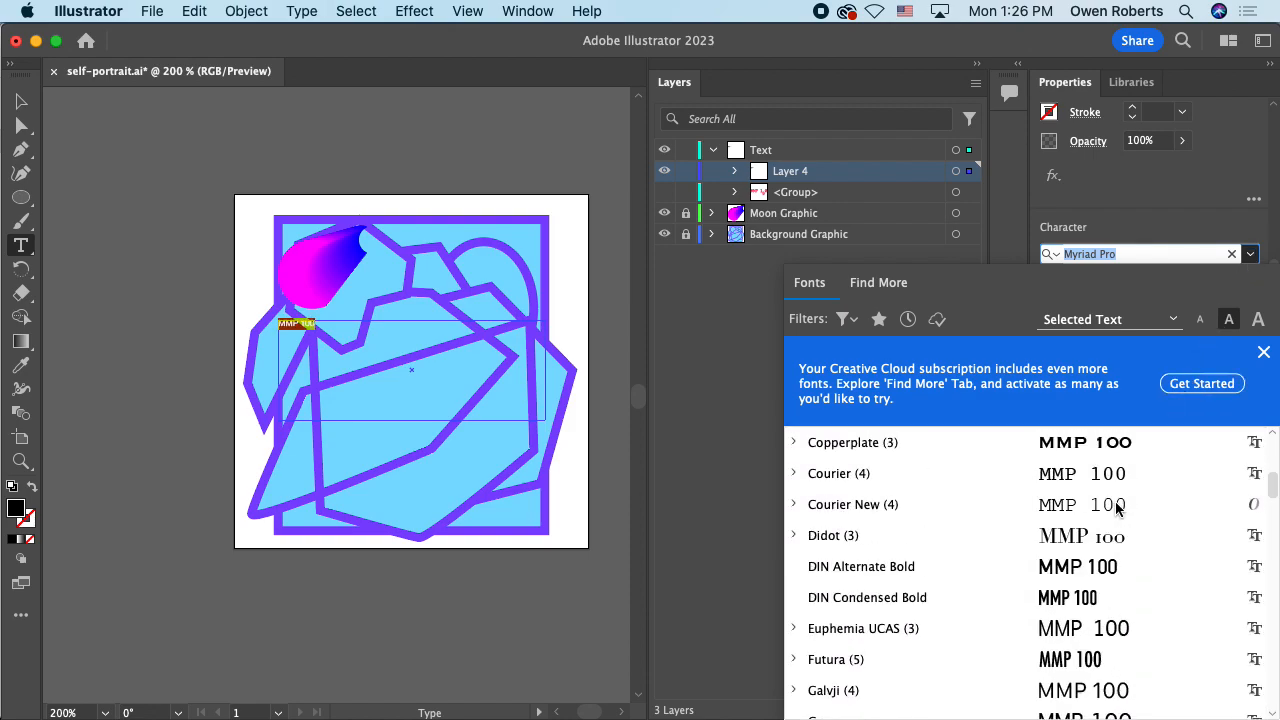
{"action": "scroll", "coordinate": [1116, 508], "scroll_direction": "up", "scroll_amount": 4}
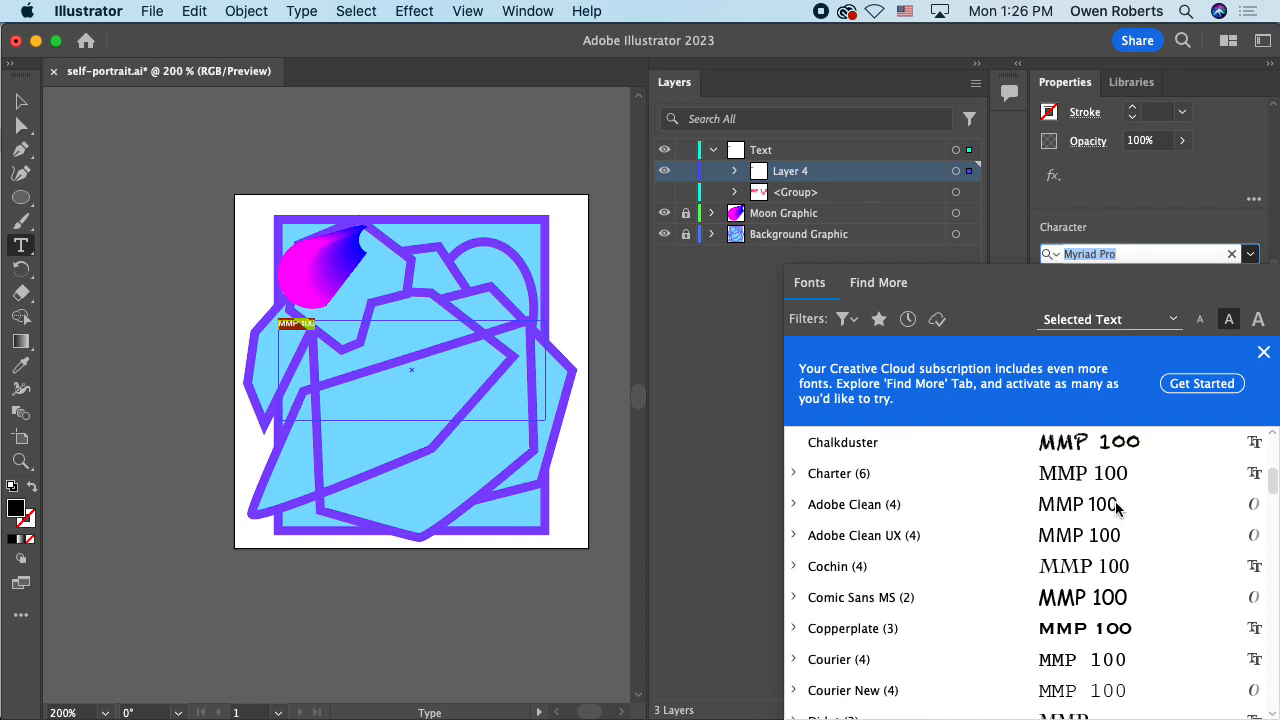
{"action": "scroll", "coordinate": [1116, 508], "scroll_direction": "up", "scroll_amount": 4}
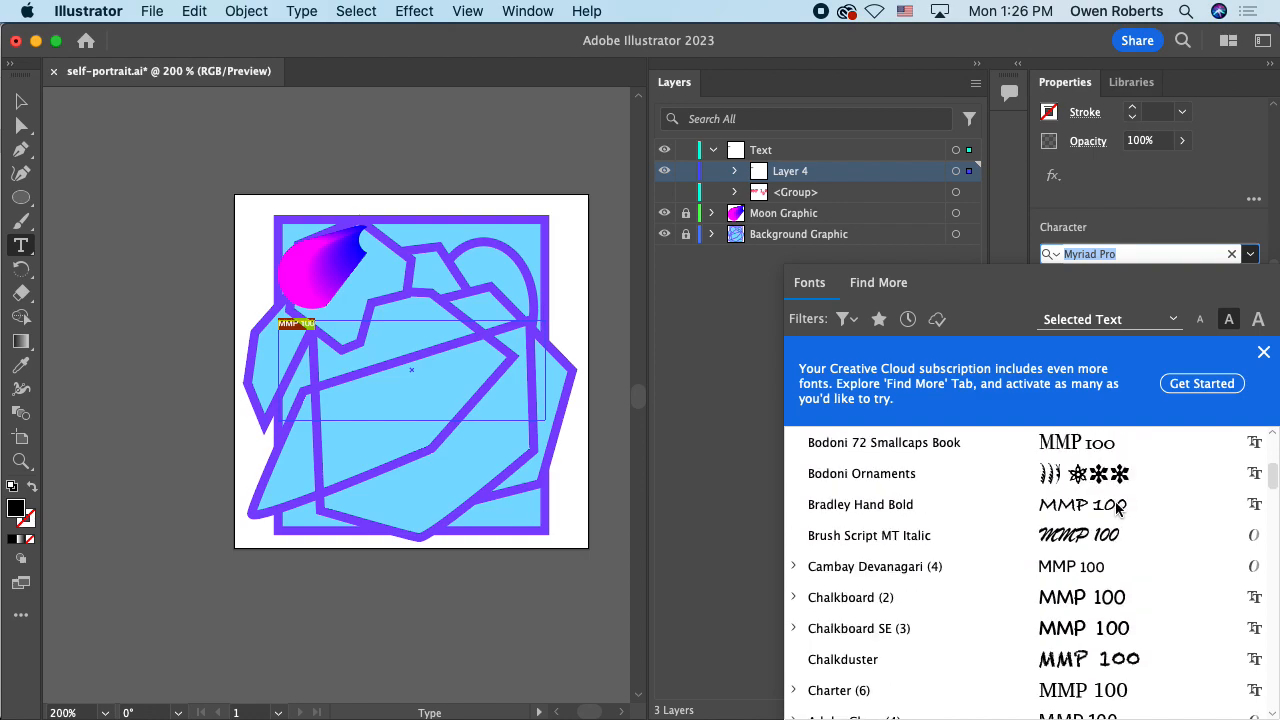
{"action": "scroll", "coordinate": [1116, 508], "scroll_direction": "up", "scroll_amount": 2}
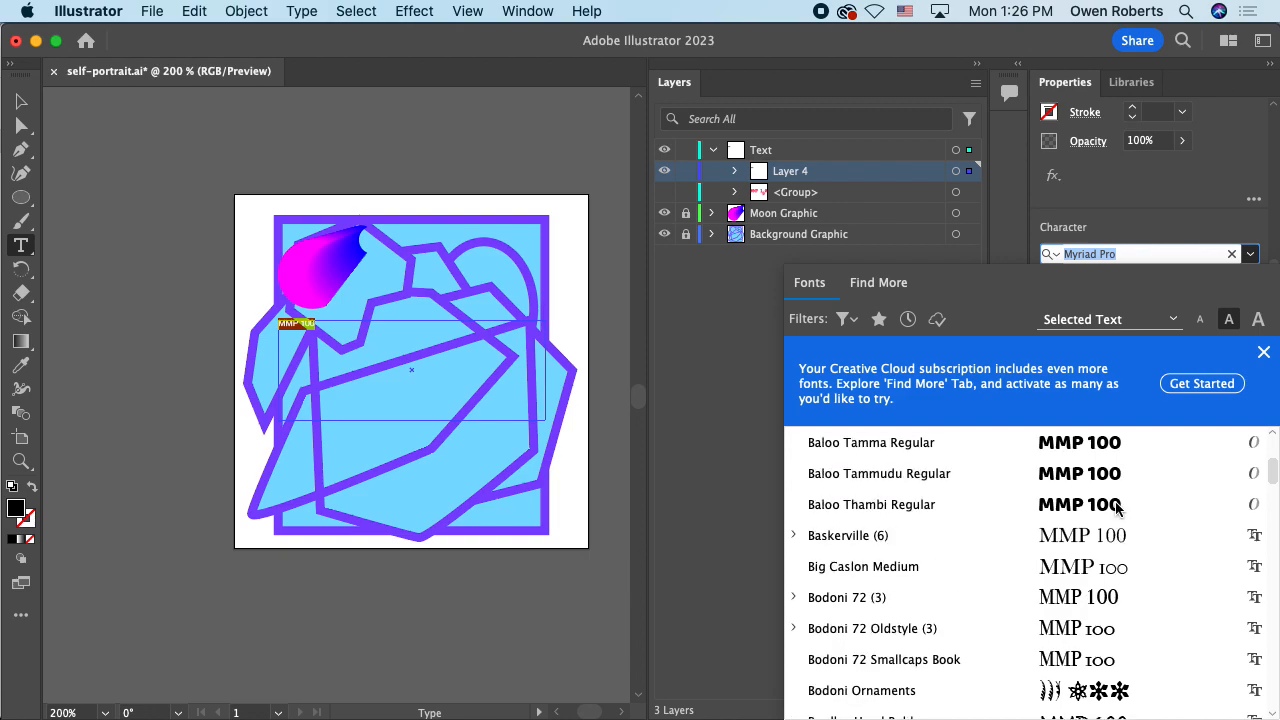
{"action": "scroll", "coordinate": [1116, 508], "scroll_direction": "up", "scroll_amount": 6}
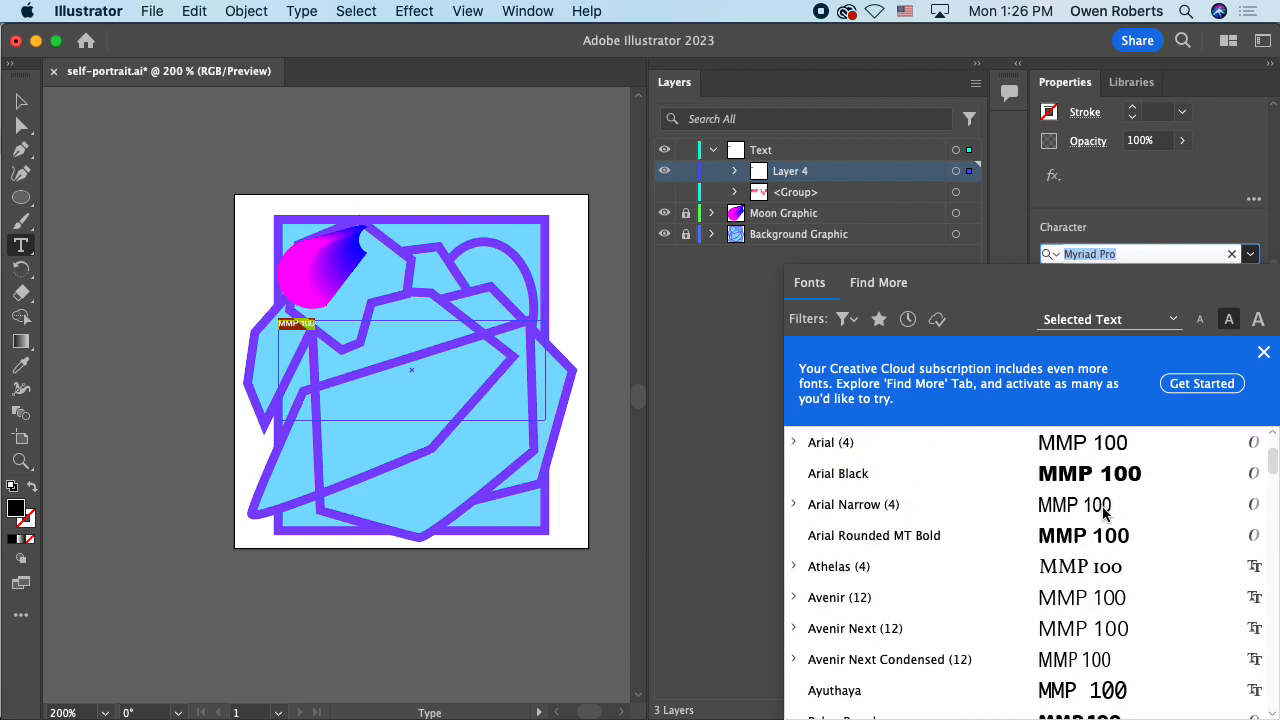
{"action": "scroll", "coordinate": [1115, 510], "scroll_direction": "down", "scroll_amount": 20}
{"action": "scroll", "coordinate": [1114, 503], "scroll_direction": "down", "scroll_amount": 15}
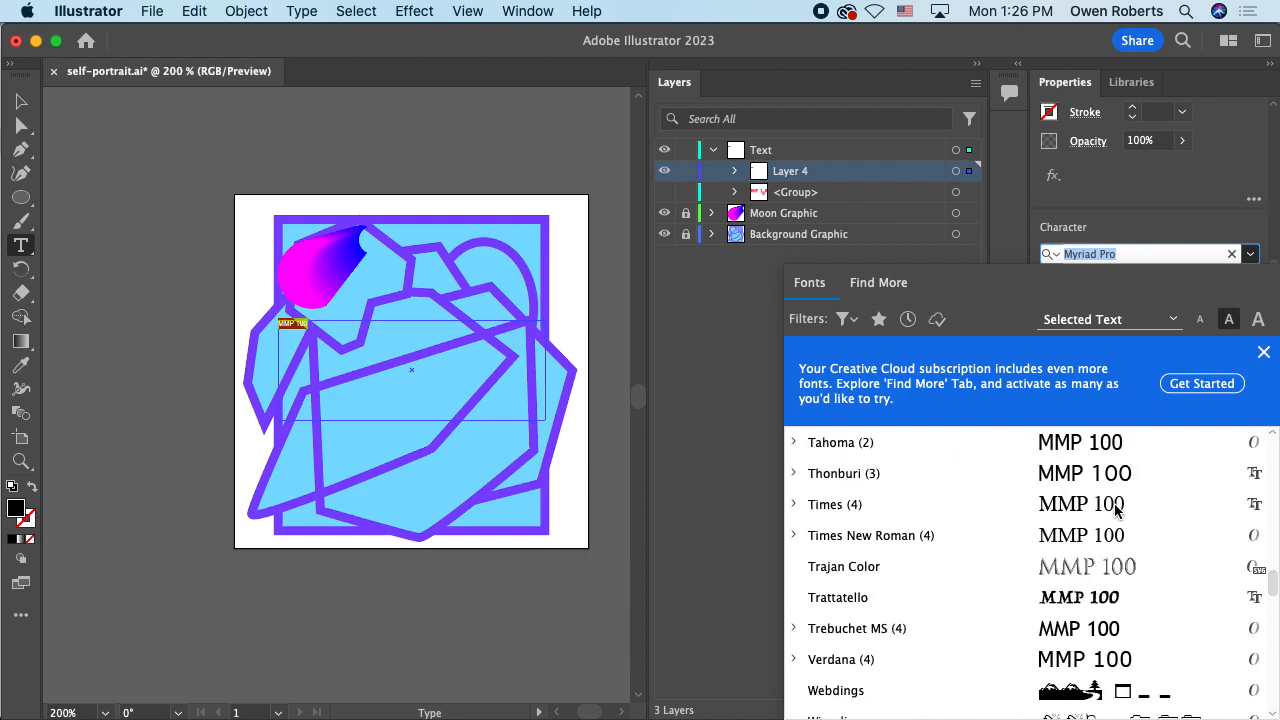
{"action": "scroll", "coordinate": [1116, 508], "scroll_direction": "down", "scroll_amount": 10}
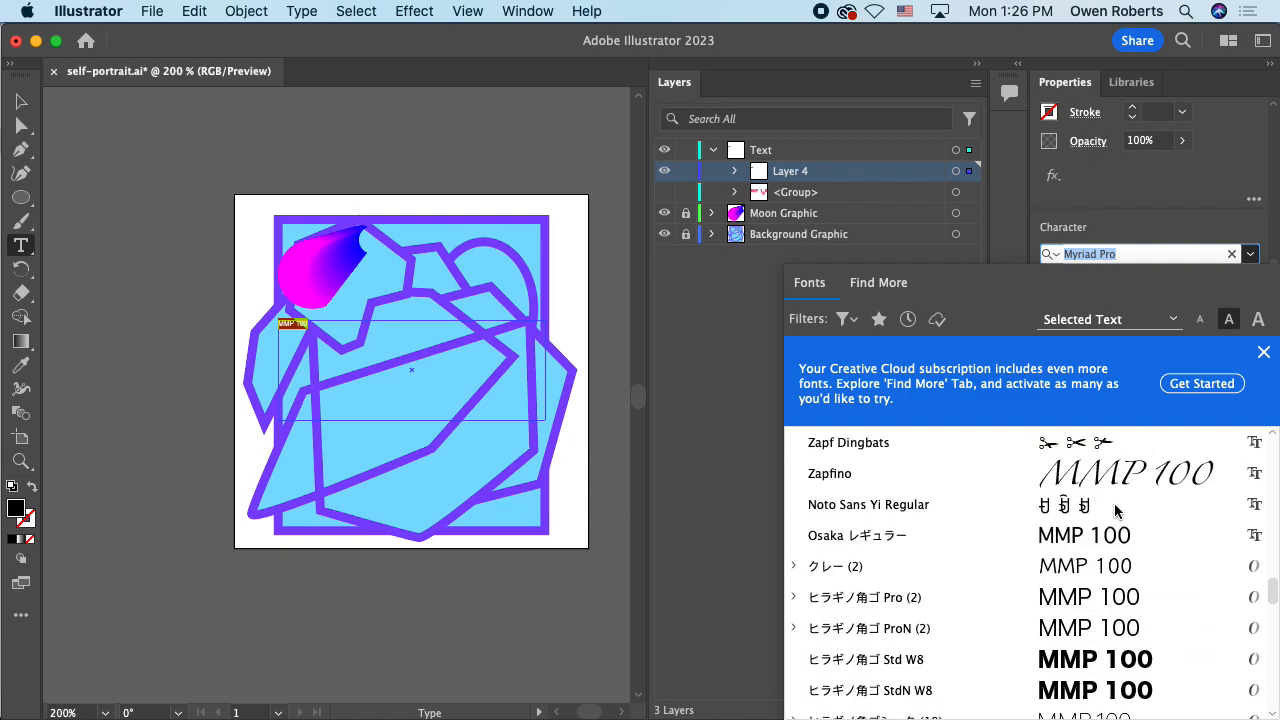
{"action": "scroll", "coordinate": [1116, 508], "scroll_direction": "down", "scroll_amount": 15}
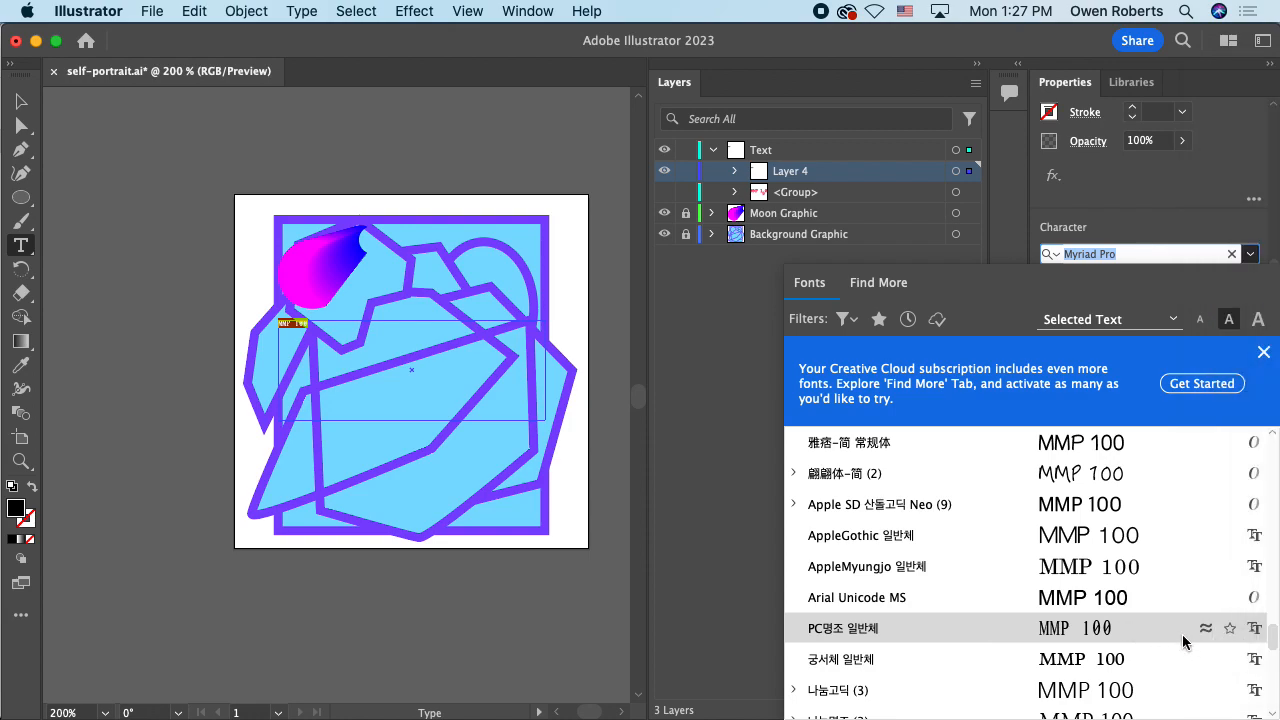
{"action": "left_click", "coordinate": [1110, 628]}
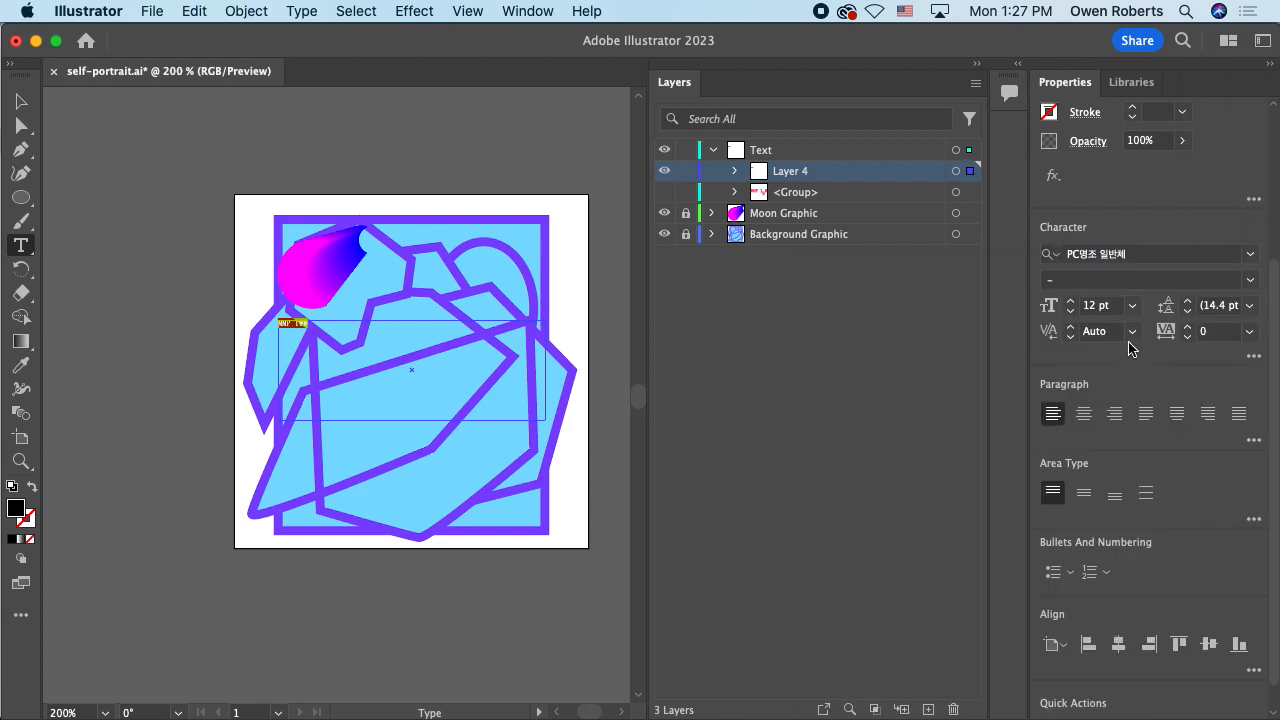
Step: Set the lettering's font size to 120 pt
{"action": "left_click", "coordinate": [1132, 305]}
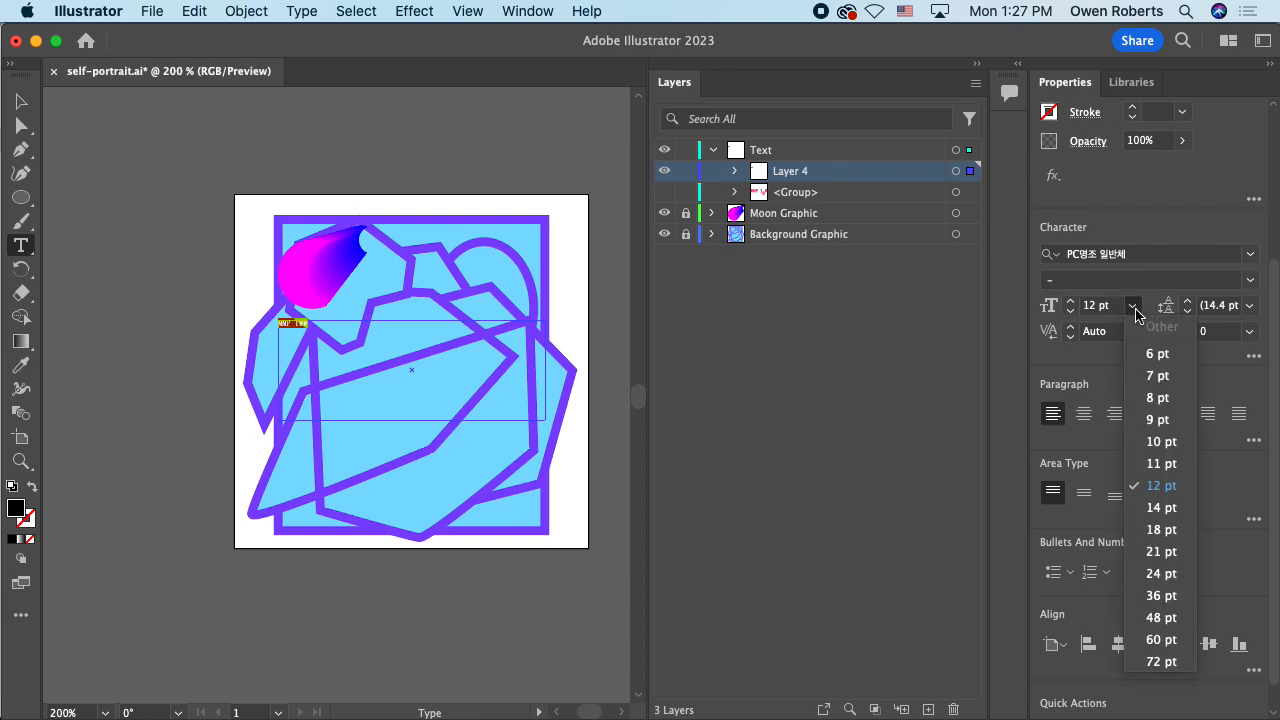
{"action": "left_click", "coordinate": [1160, 662]}
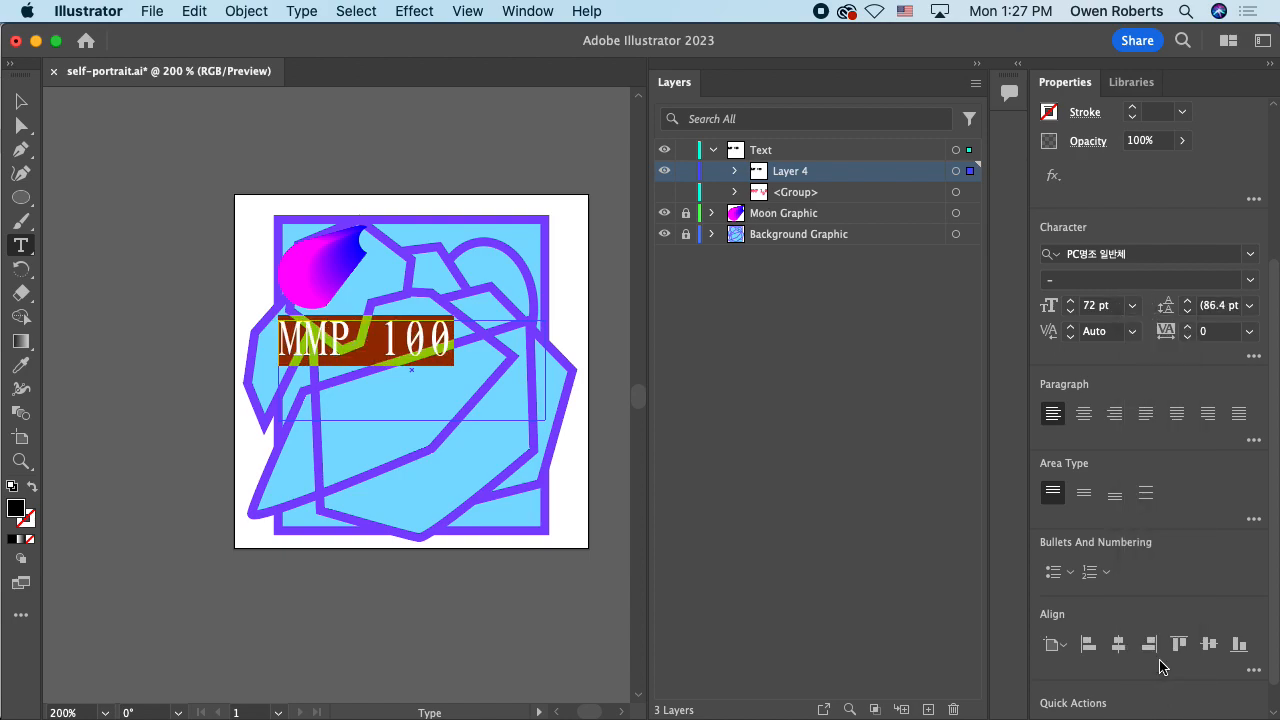
{"action": "left_click", "coordinate": [1132, 305]}
{"action": "left_click", "coordinate": [1108, 305]}
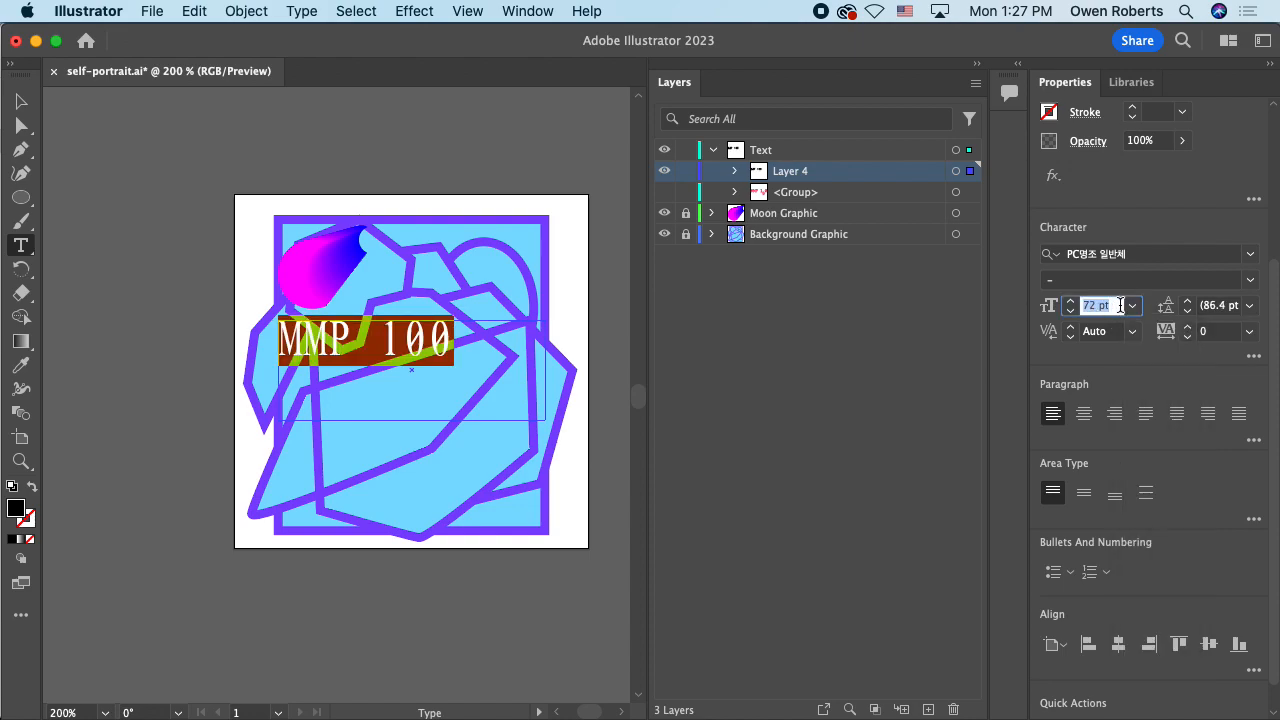
{"action": "type", "text": "12"}
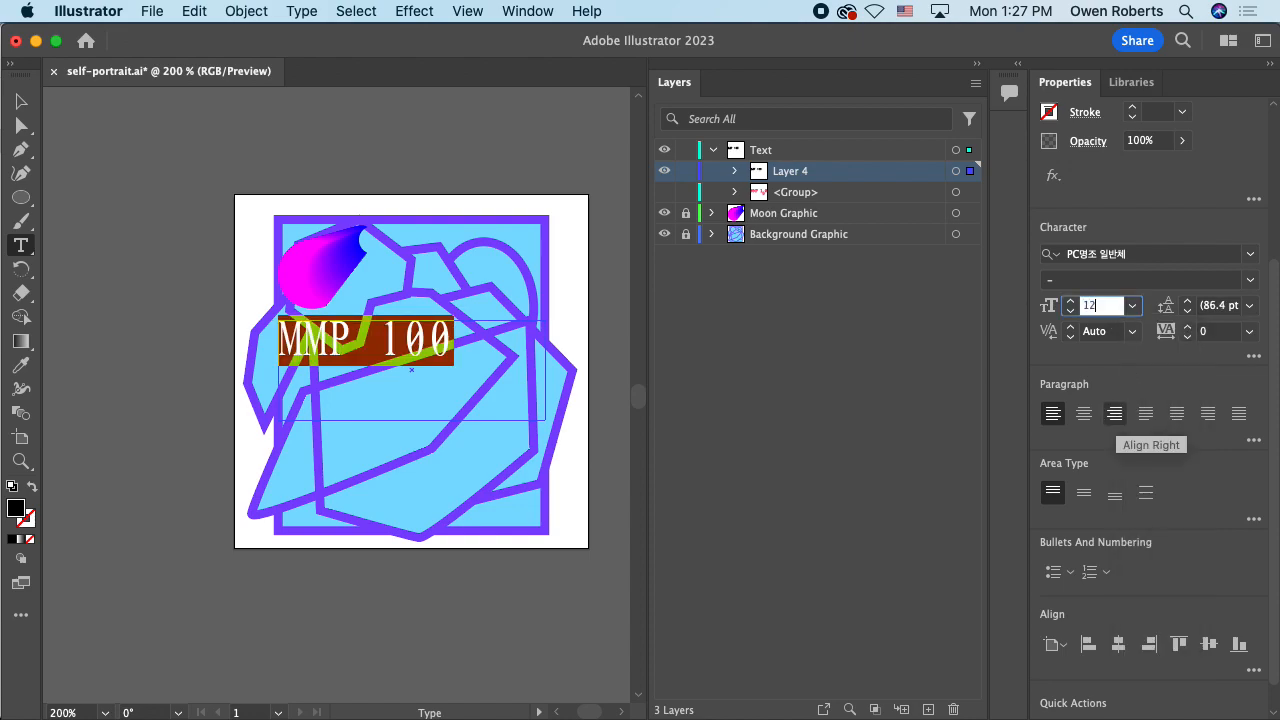
{"action": "type", "text": "0"}
{"action": "key", "text": "Return"}
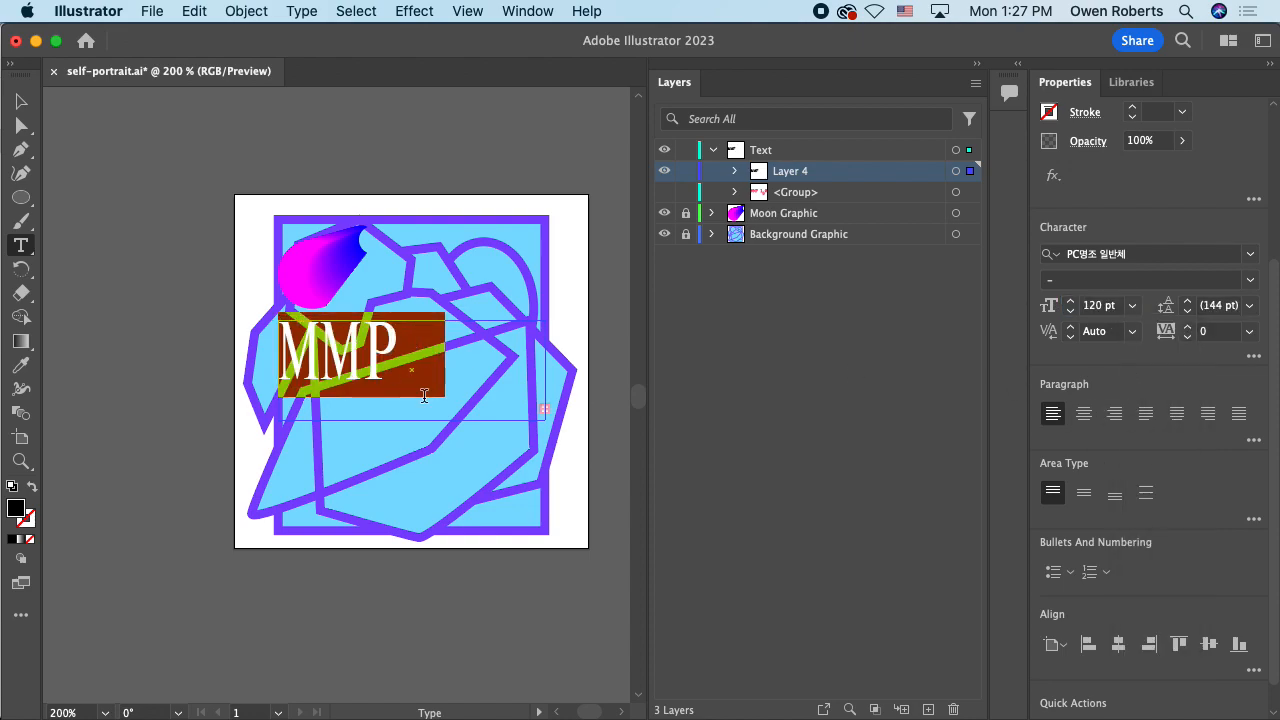
Step: Enlarge the text box to about 448 by 208 px so MMP 100 fits on one line, and reposition it across the artwork's middle
{"action": "left_click", "coordinate": [21, 101]}
{"action": "left_click_drag", "start_coordinate": [318, 336], "coordinate": [296, 330]}
{"action": "left_click_drag", "start_coordinate": [523, 423], "coordinate": [572, 458]}
{"action": "left_click_drag", "start_coordinate": [370, 370], "coordinate": [382, 370]}
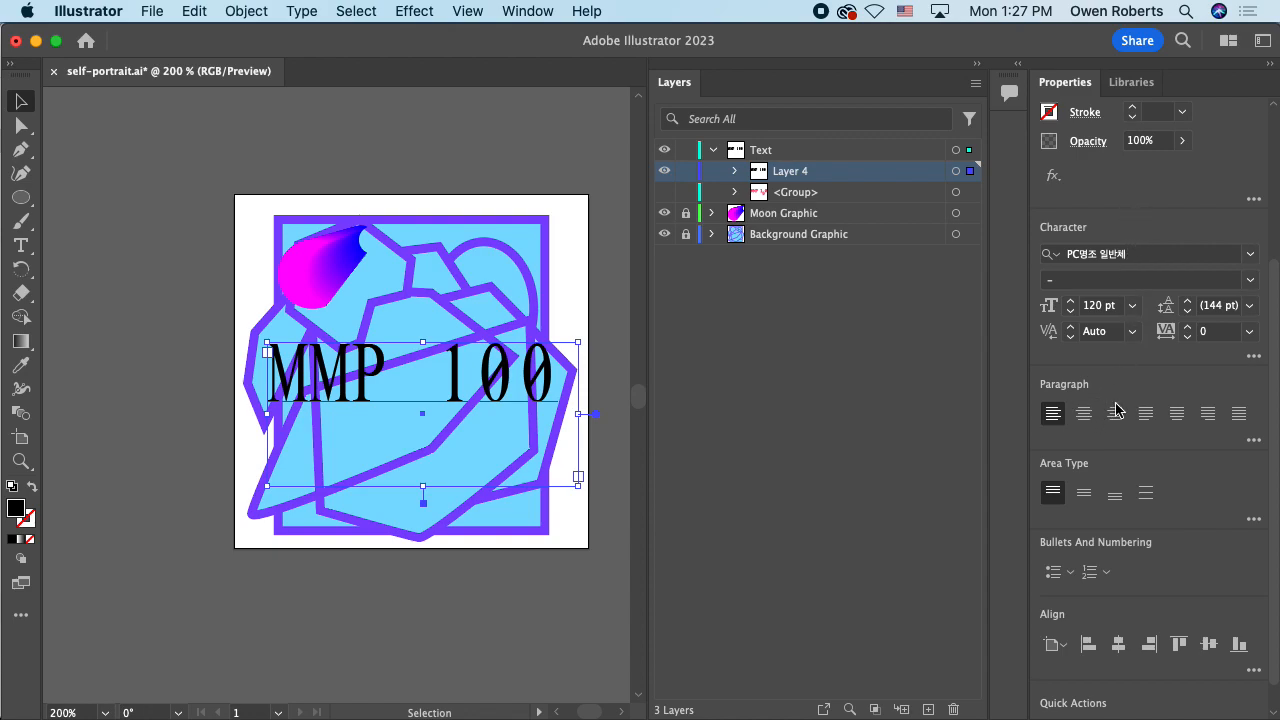
Step: Select all the MMP 100 lettering and try to tighten its kerning
{"action": "scroll", "coordinate": [1138, 470], "scroll_direction": "down", "scroll_amount": 1}
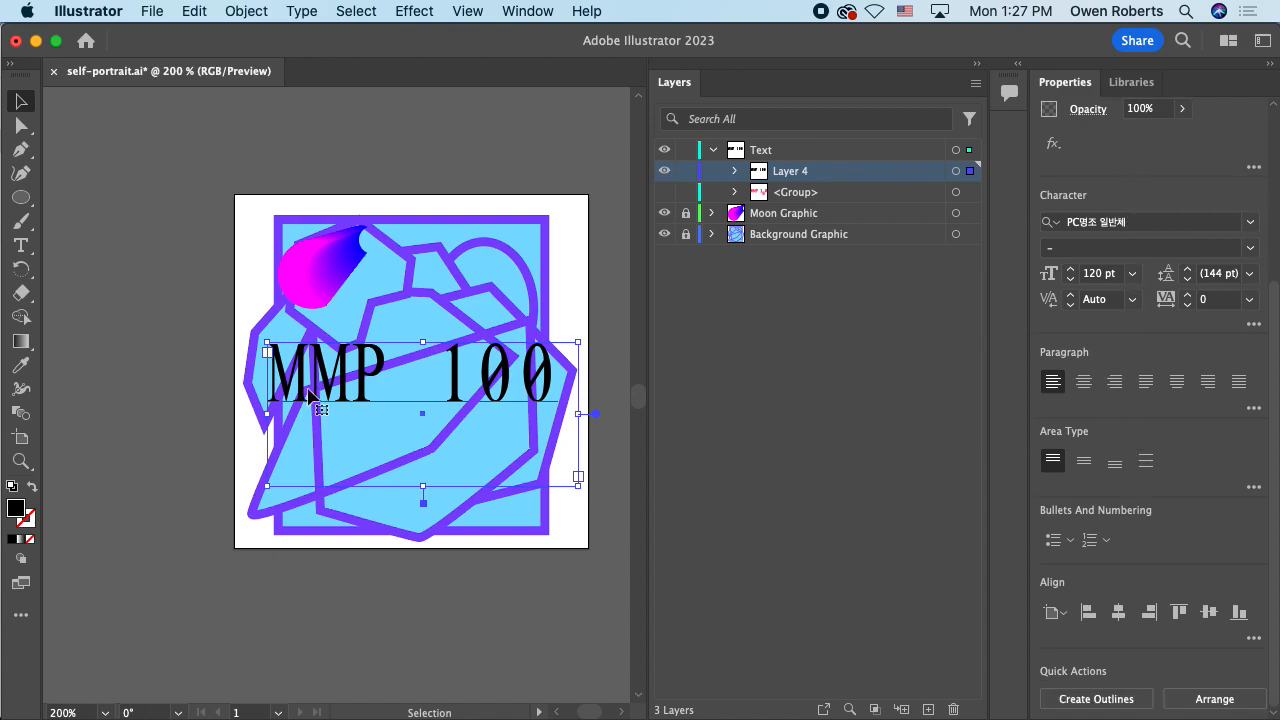
{"action": "key", "text": "t"}
{"action": "triple_click", "coordinate": [361, 385]}
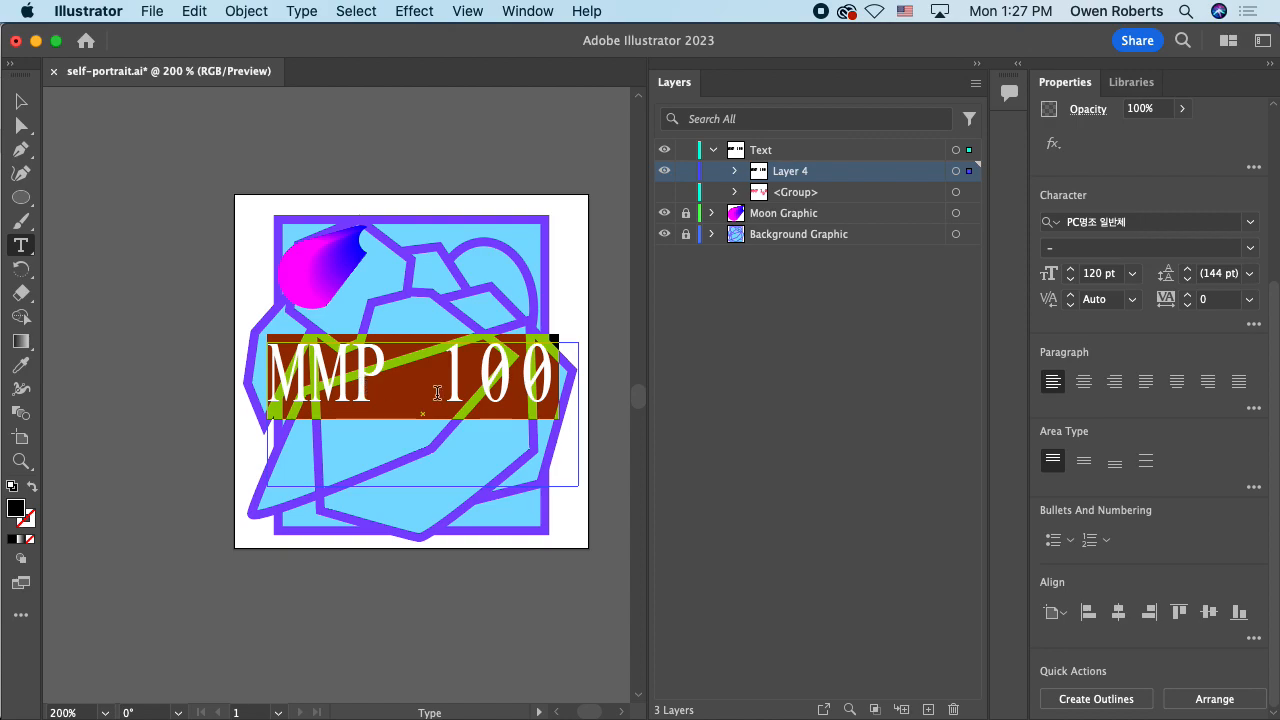
{"action": "left_click", "coordinate": [1250, 275]}
{"action": "left_click", "coordinate": [1250, 275]}
{"action": "left_click", "coordinate": [1070, 294]}
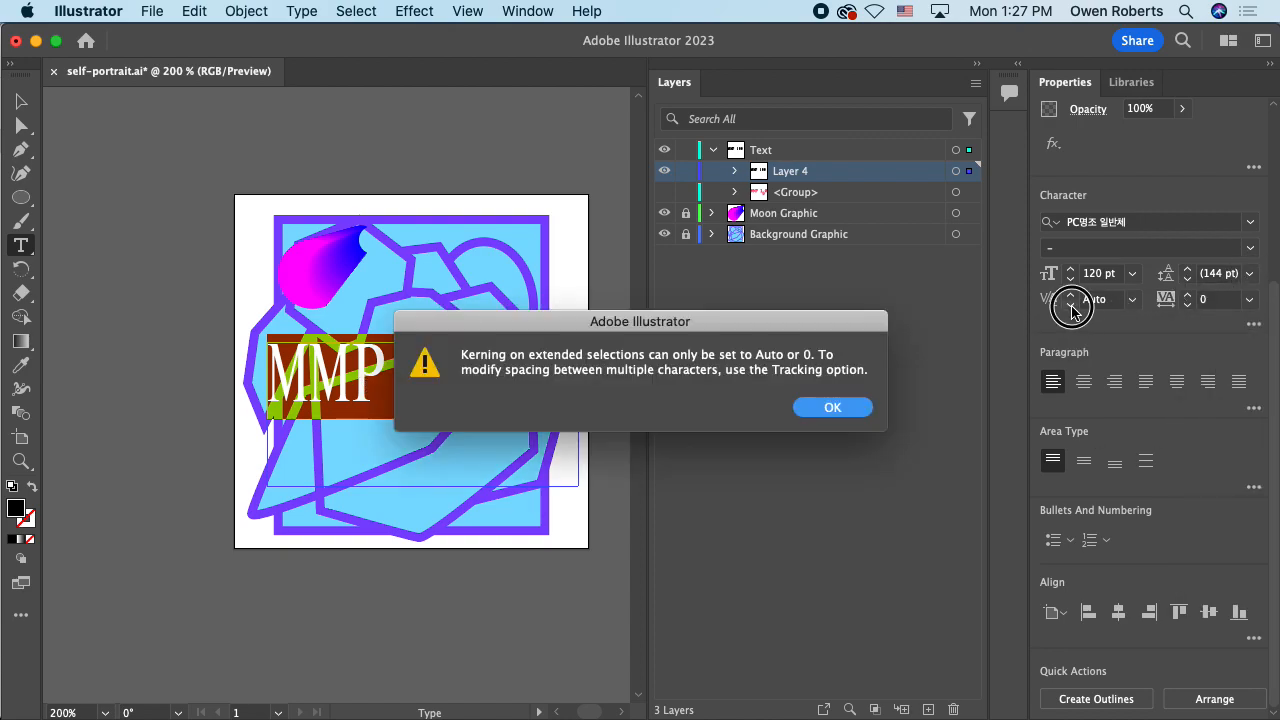
{"action": "left_click", "coordinate": [828, 408]}
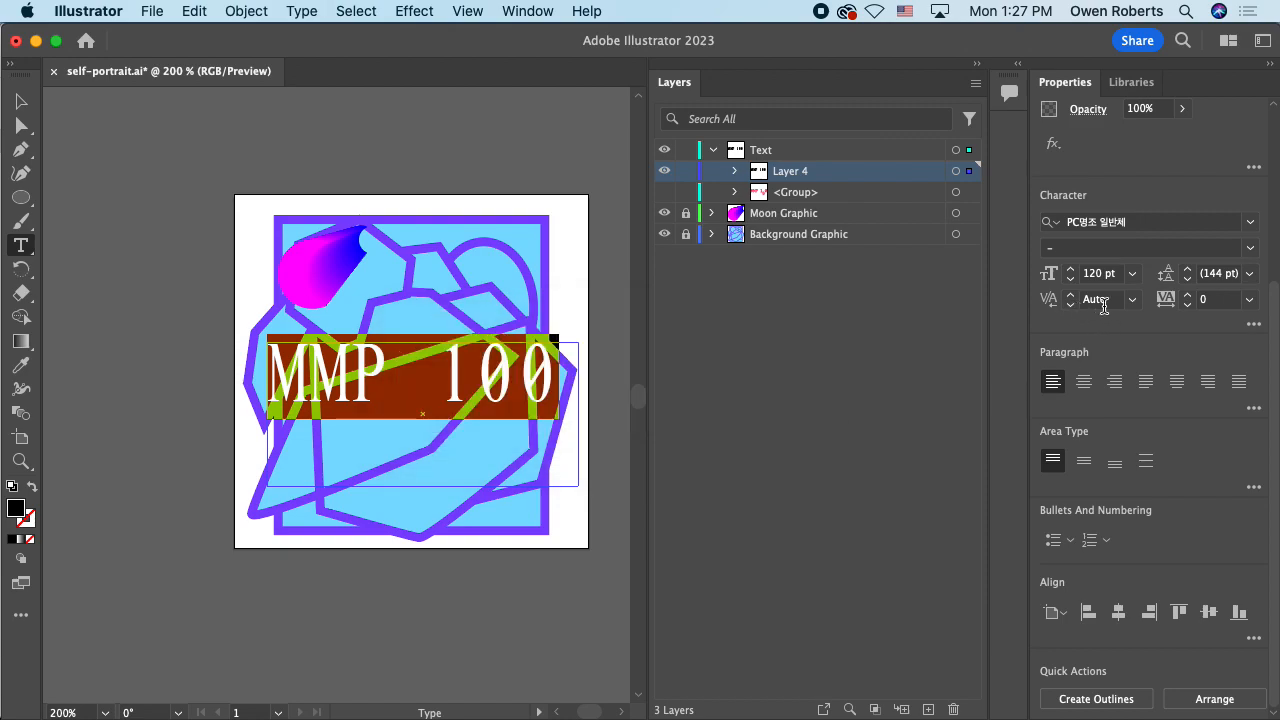
Step: Try tightening the lettering's tracking to -9, and reset the tracking to 0
{"action": "left_click", "coordinate": [1187, 306]}
{"action": "left_click", "coordinate": [1187, 306]}
{"action": "left_click", "coordinate": [1187, 306]}
{"action": "left_click", "coordinate": [1187, 306]}
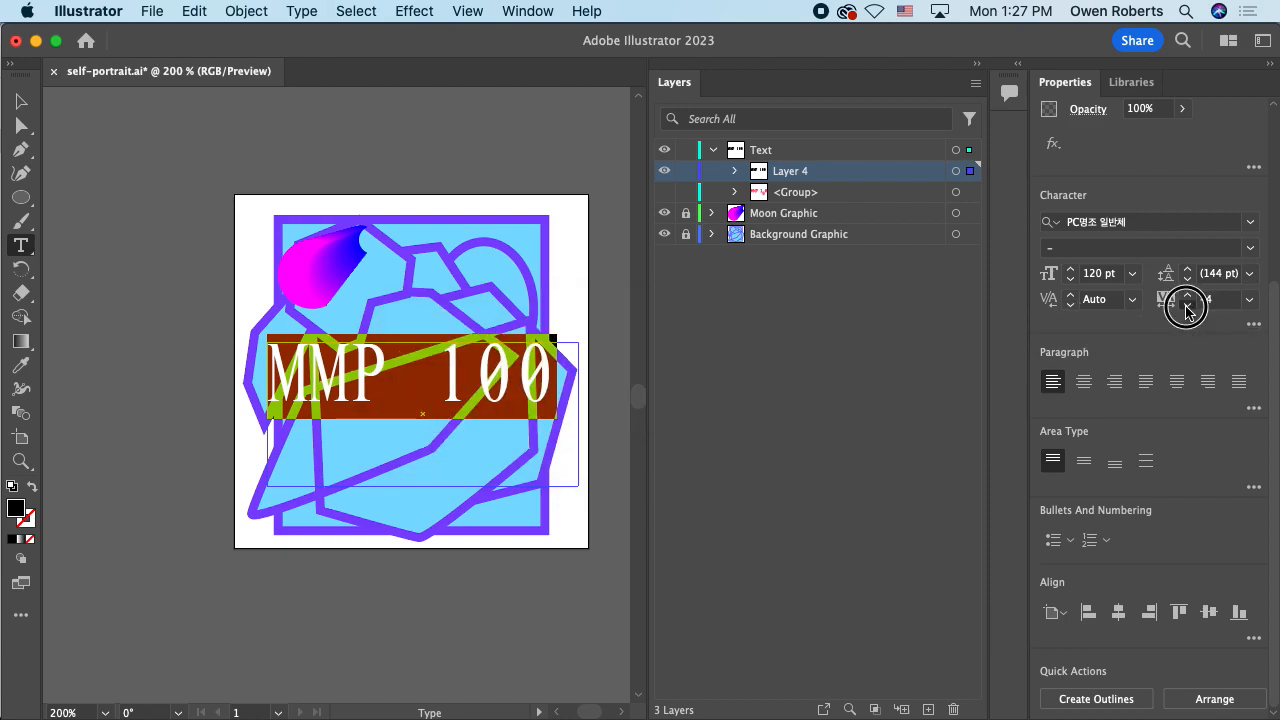
{"action": "left_click", "coordinate": [1187, 306]}
{"action": "left_click", "coordinate": [1187, 306]}
{"action": "left_click", "coordinate": [1187, 306]}
{"action": "left_click", "coordinate": [1215, 299]}
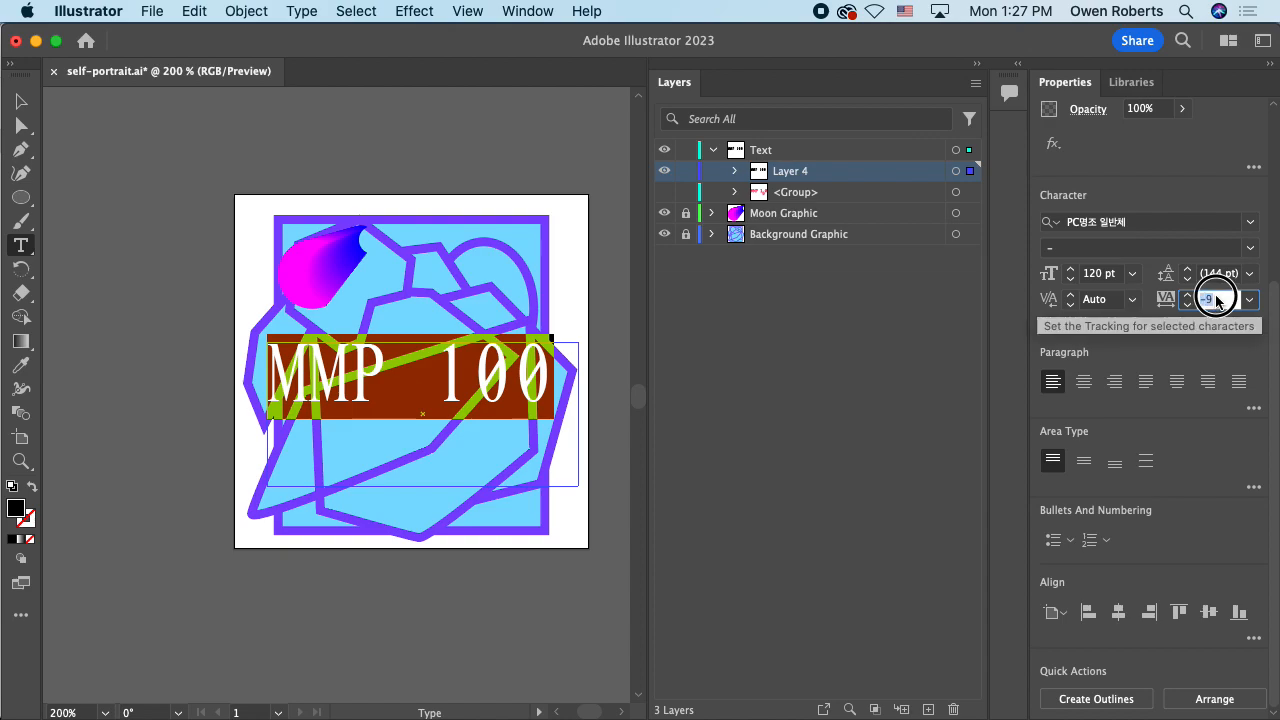
{"action": "type", "text": "0"}
{"action": "key", "text": "Return"}
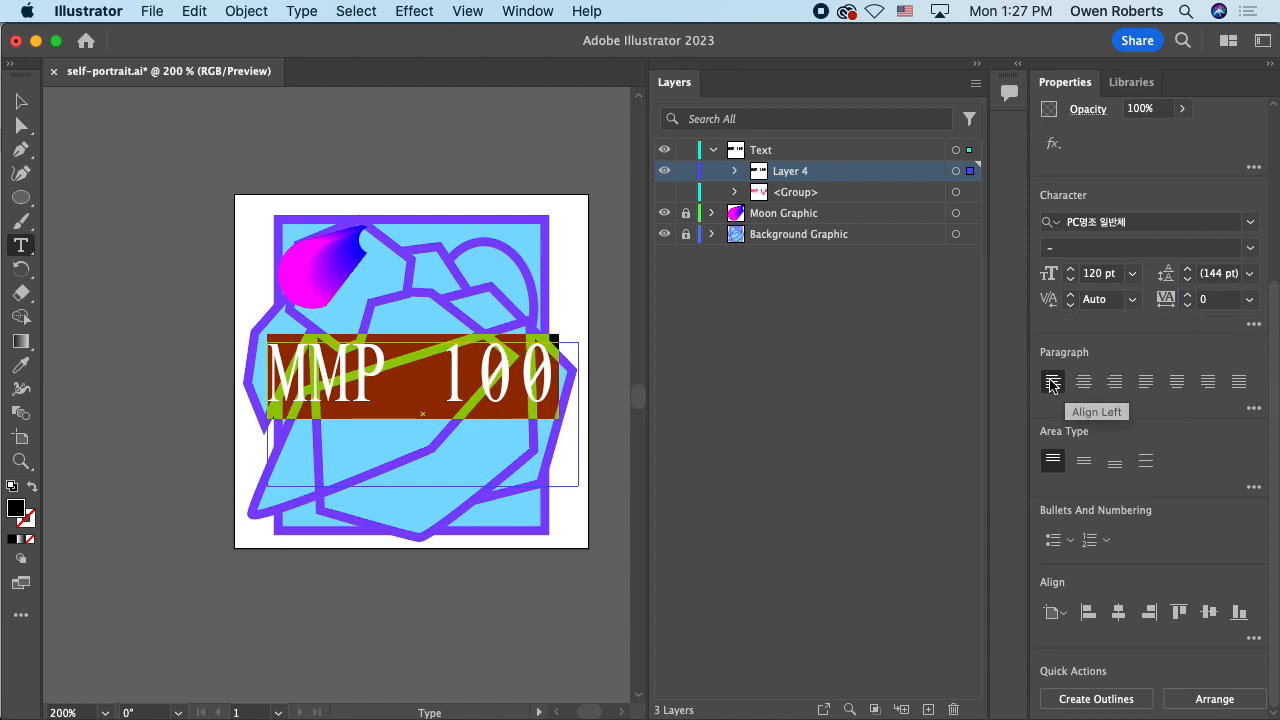
Step: Center the MMP 100 paragraph within its text box and fill the lettering with magenta
{"action": "left_click", "coordinate": [1085, 383]}
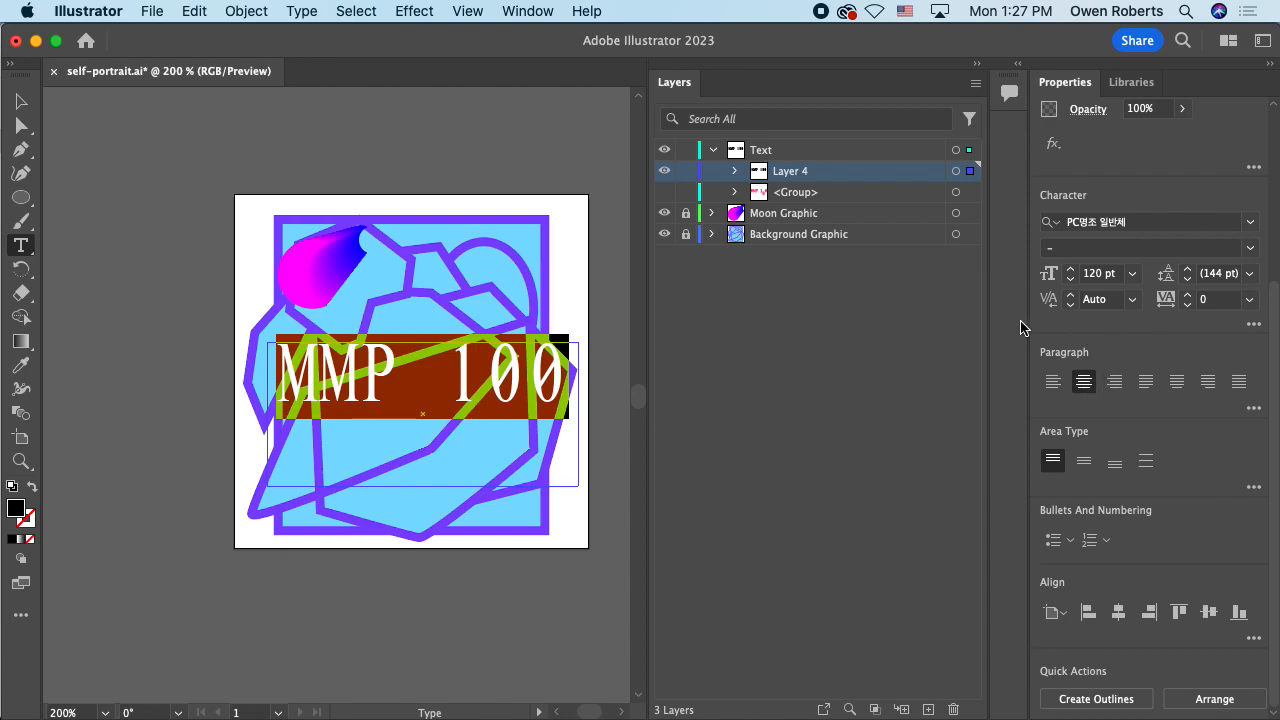
{"action": "left_click", "coordinate": [1132, 300]}
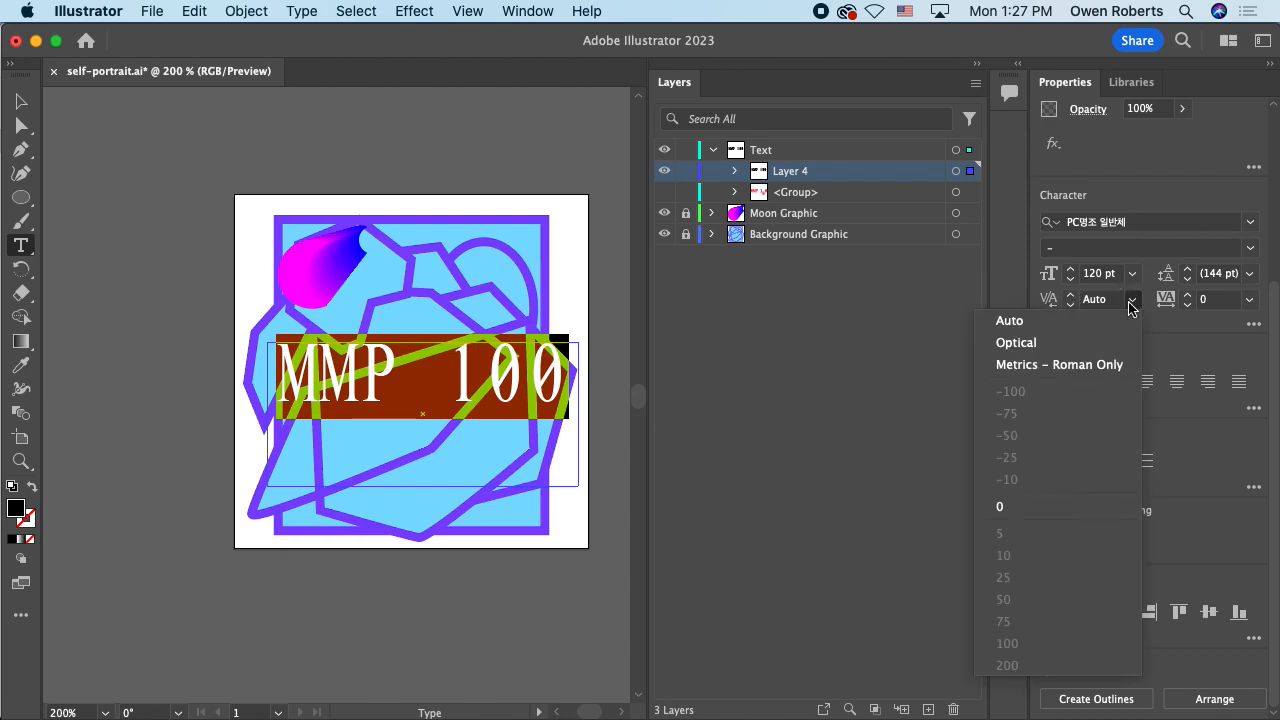
{"action": "left_click", "coordinate": [1197, 357]}
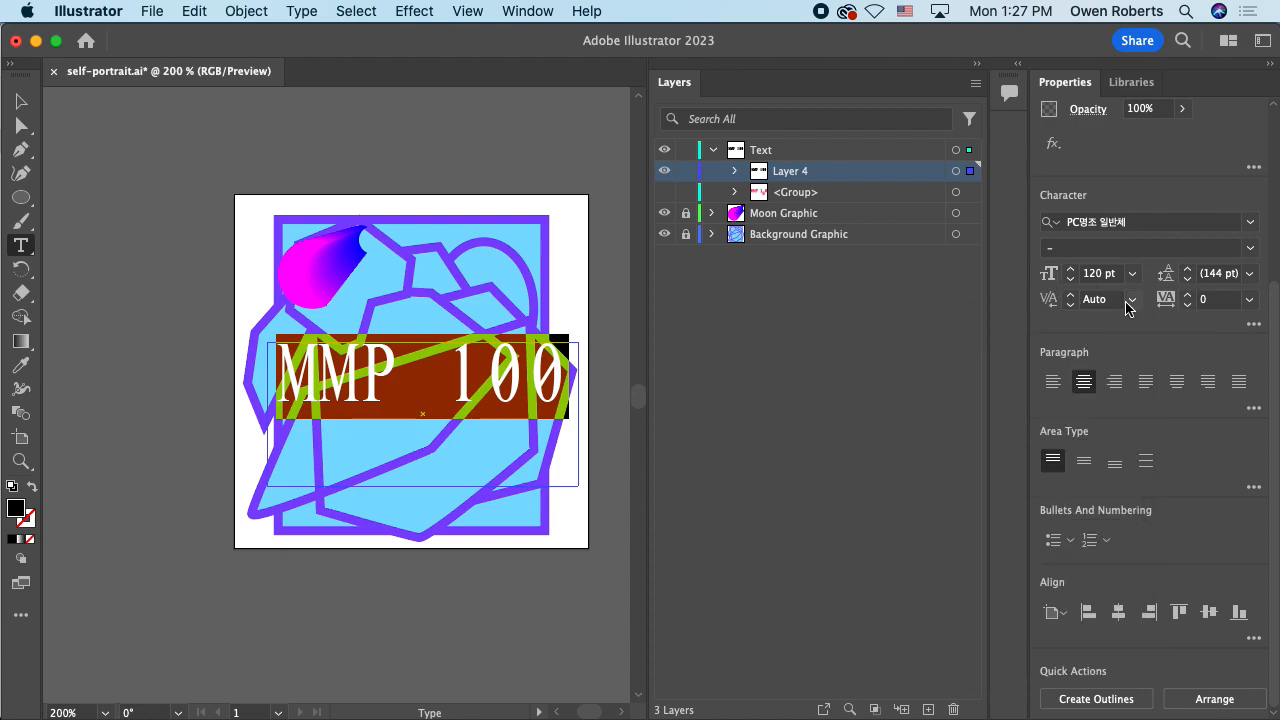
{"action": "scroll", "coordinate": [1160, 290], "scroll_direction": "up", "scroll_amount": 5}
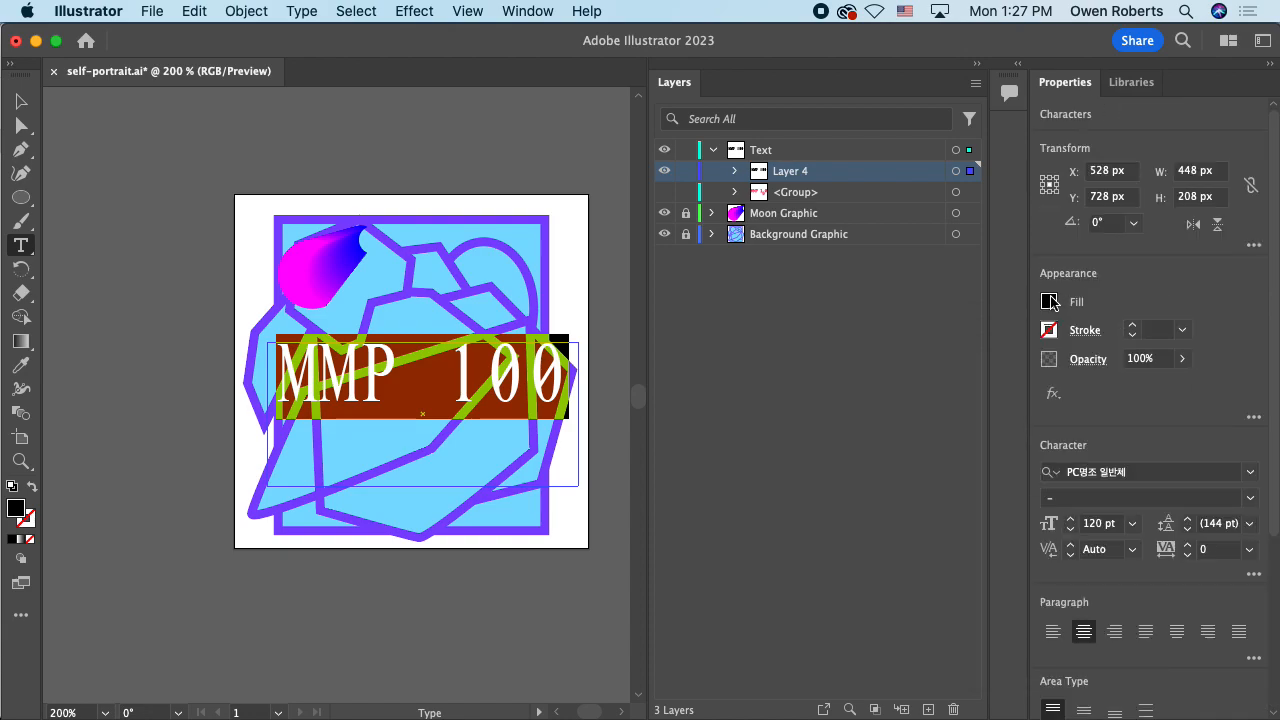
{"action": "left_click", "coordinate": [1048, 301]}
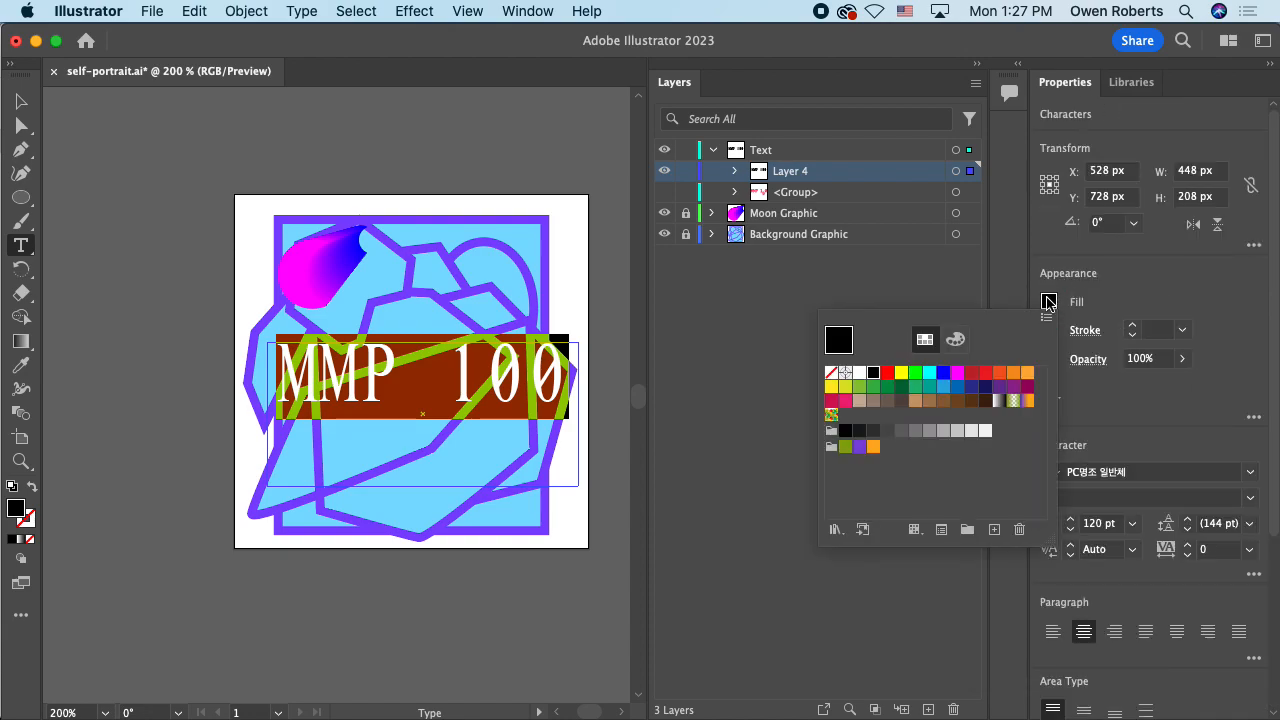
{"action": "left_click", "coordinate": [960, 376]}
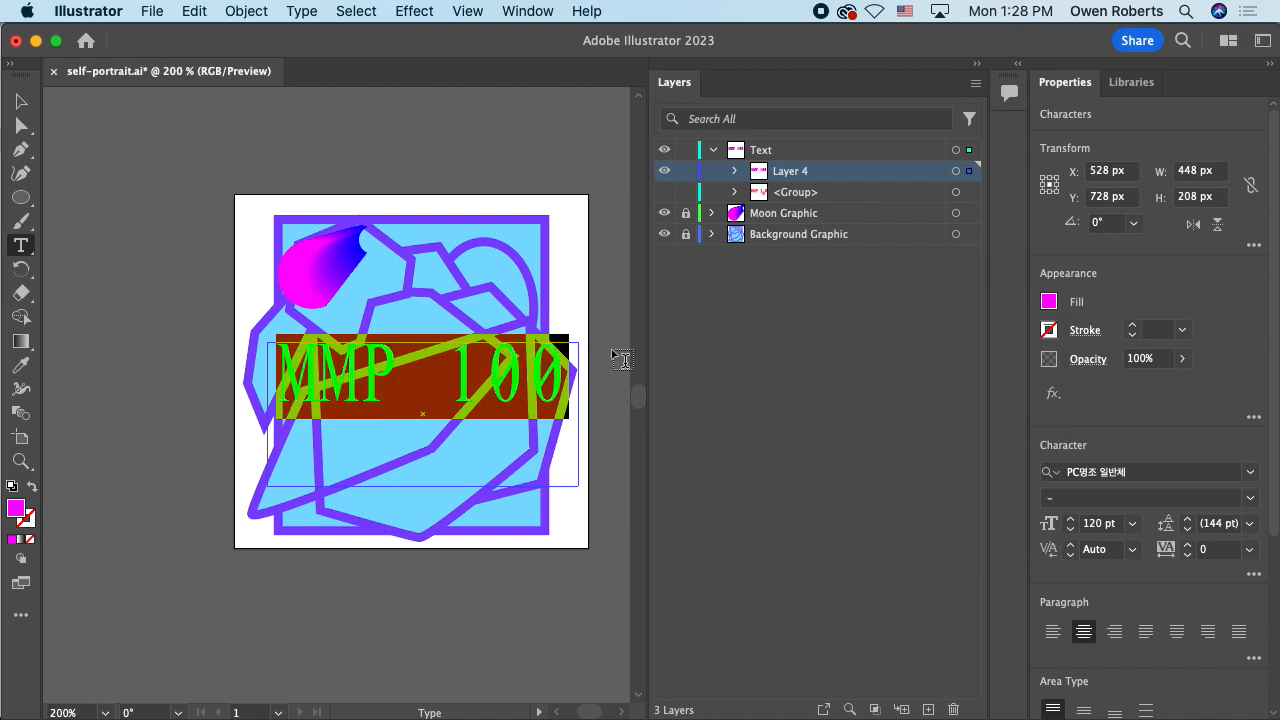
Step: Duplicate the MMP 100 text box about 112 px straight below the original
{"action": "left_click", "coordinate": [21, 101]}
{"action": "left_click", "coordinate": [417, 297]}
{"action": "left_click", "coordinate": [390, 354]}
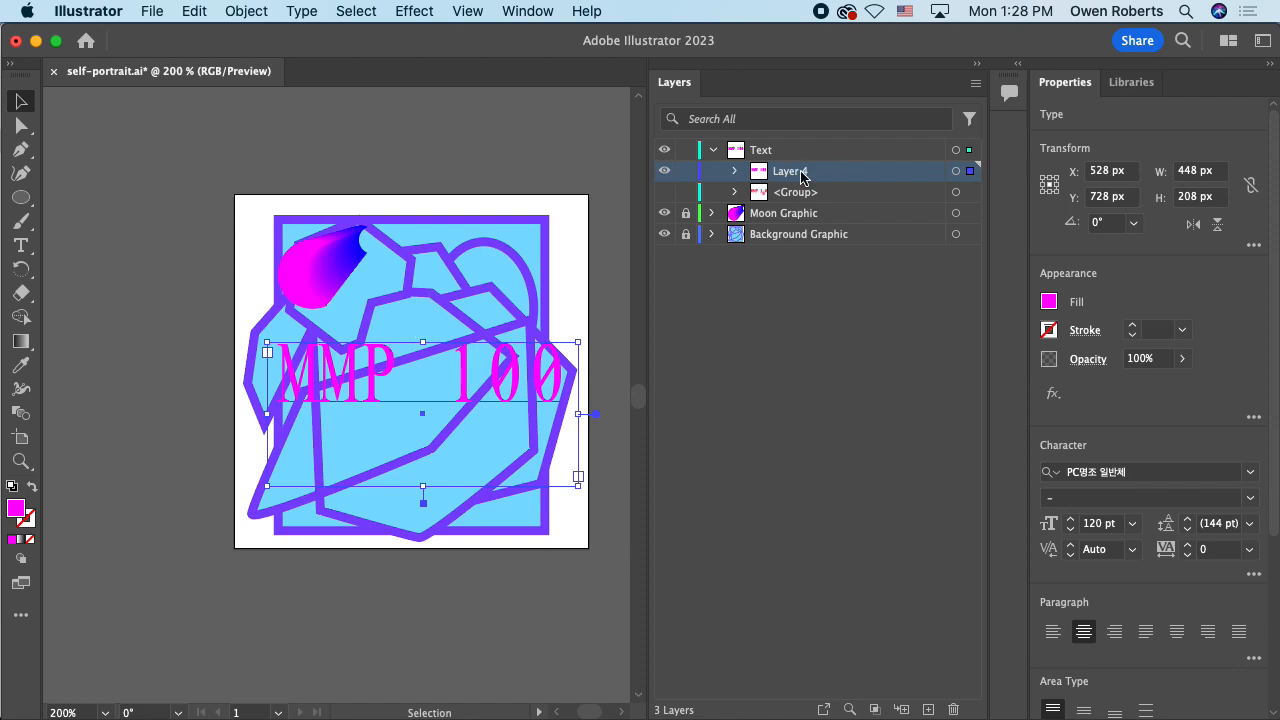
{"action": "left_click_drag", "start_coordinate": [375, 370], "coordinate": [375, 446], "text": "alt"}
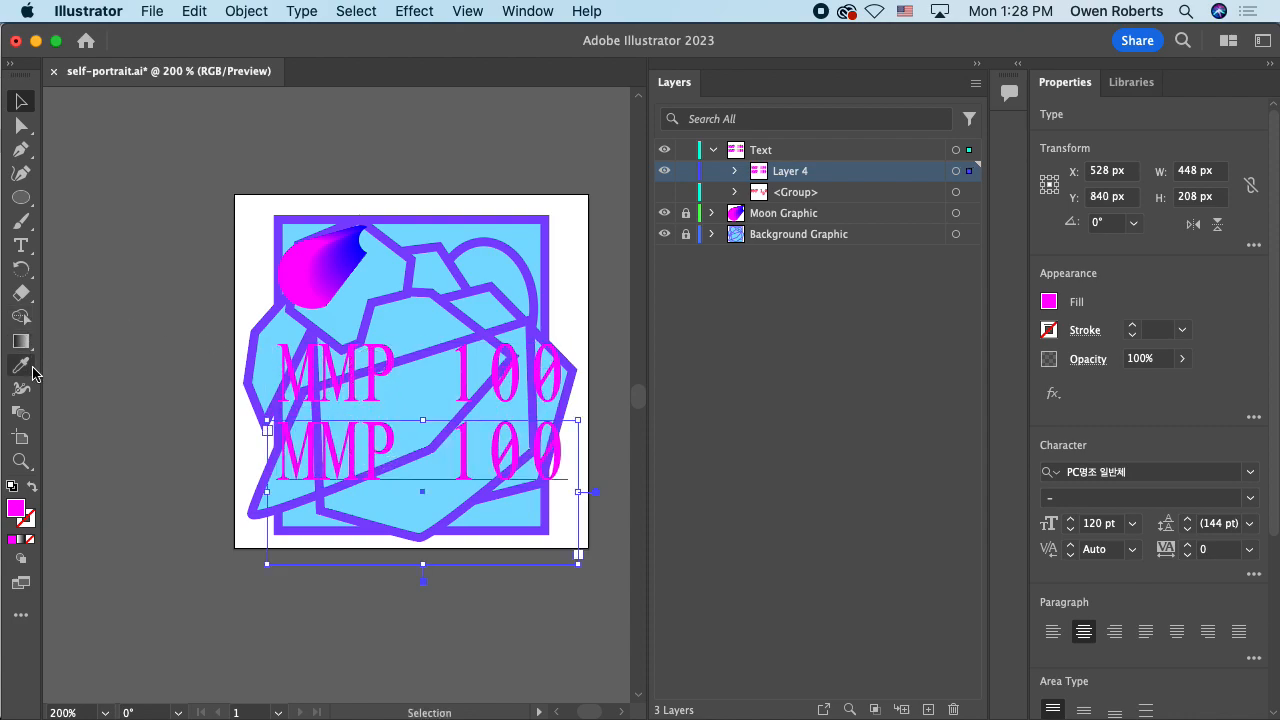
{"action": "left_click", "coordinate": [20, 409]}
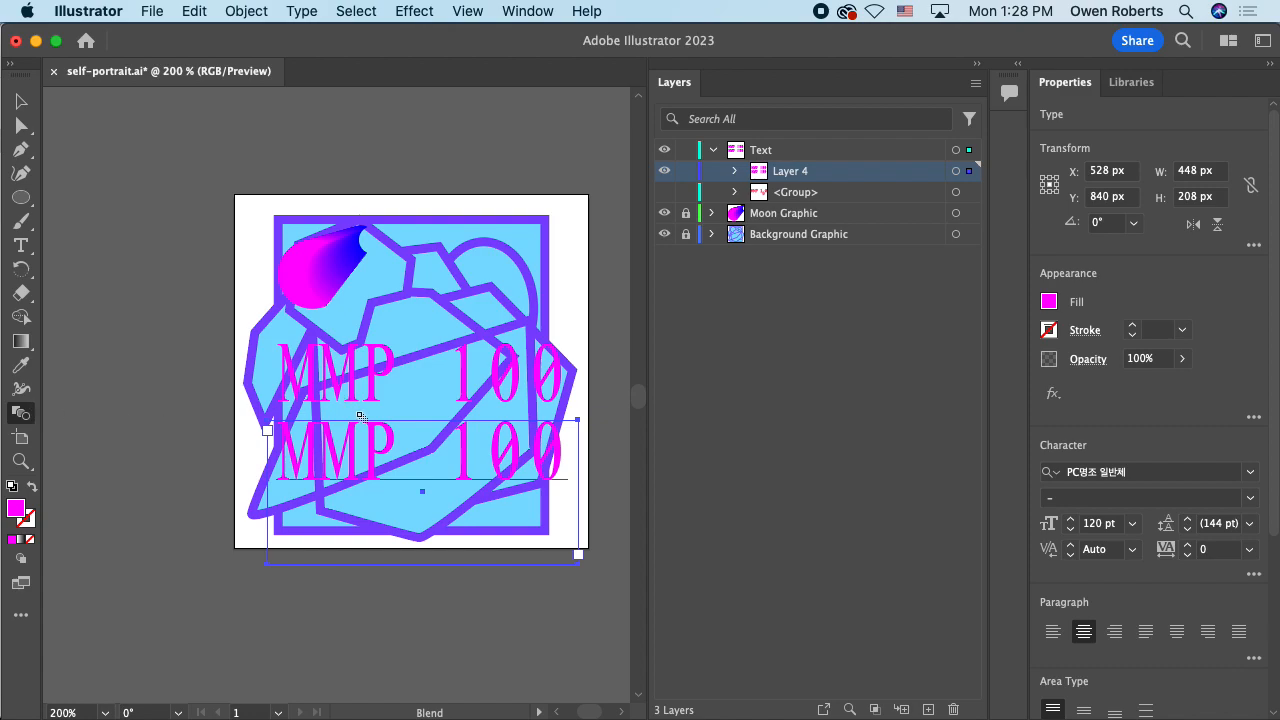
{"action": "key", "text": "v"}
{"action": "left_click", "coordinate": [165, 260]}
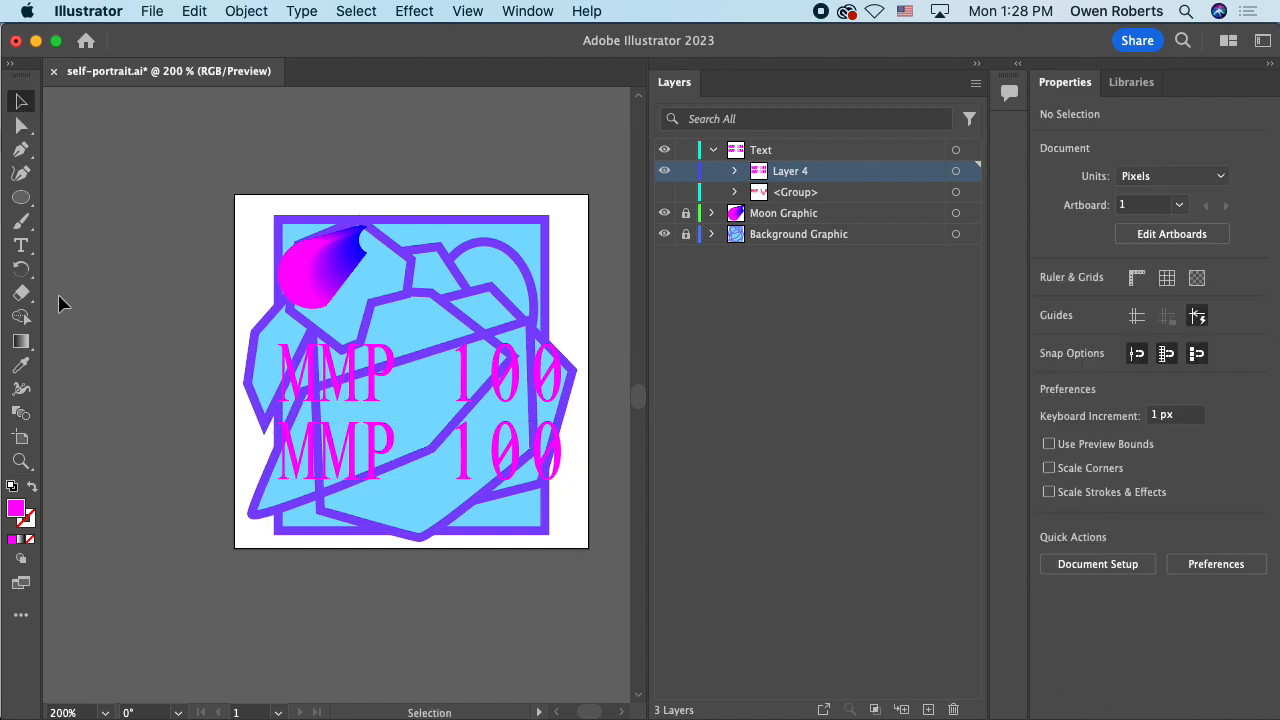
Step: Try to blend the original MMP 100 text box with its duplicate below using the Blend tool
{"action": "left_click", "coordinate": [20, 412]}
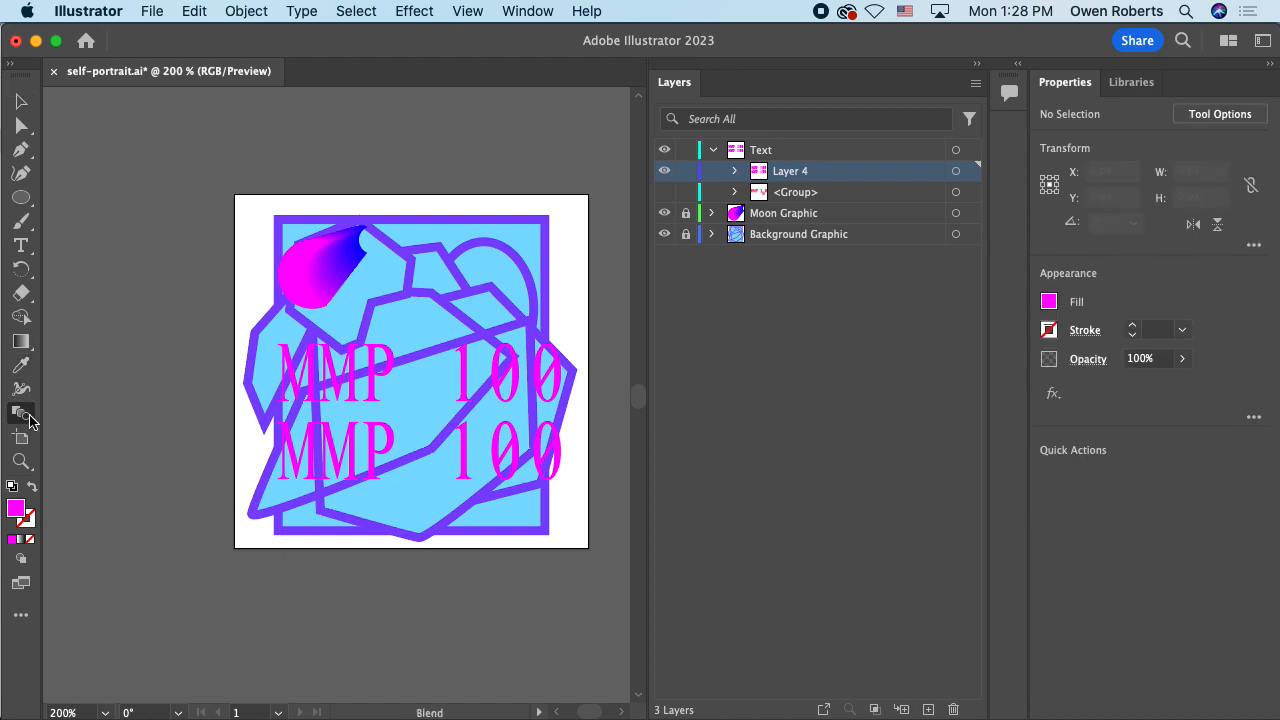
{"action": "left_click", "coordinate": [348, 368]}
{"action": "left_click", "coordinate": [345, 460]}
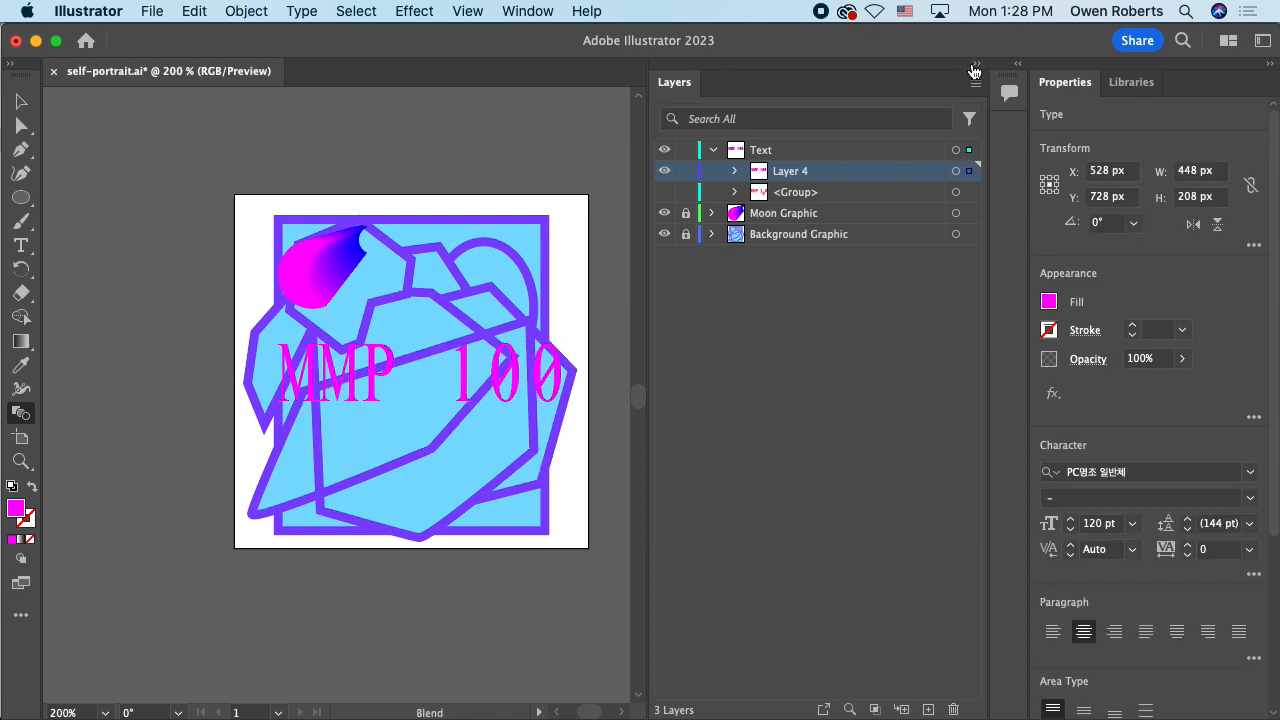
Step: Duplicate Layer 4, hide the original layer, and select the MMP 100 text inside the copy
{"action": "left_click", "coordinate": [975, 83]}
{"action": "left_click", "coordinate": [1035, 123]}
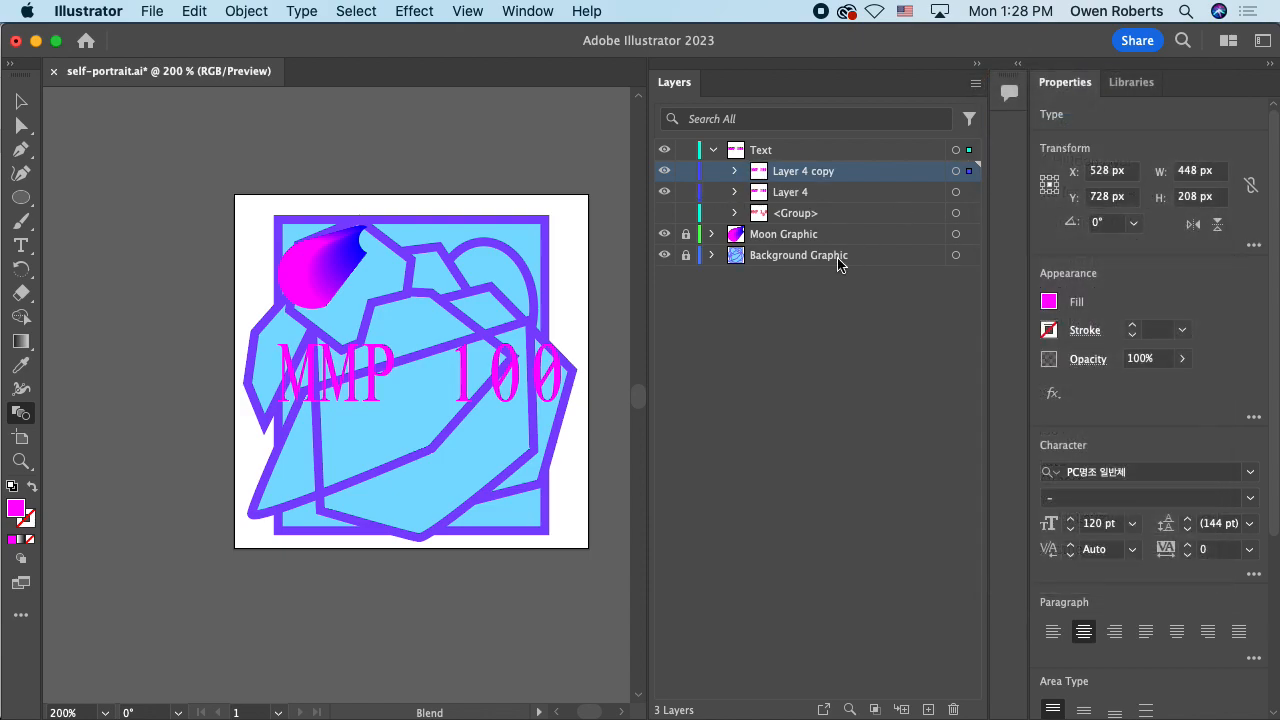
{"action": "left_click", "coordinate": [664, 191]}
{"action": "left_click", "coordinate": [735, 171]}
{"action": "left_click", "coordinate": [828, 200]}
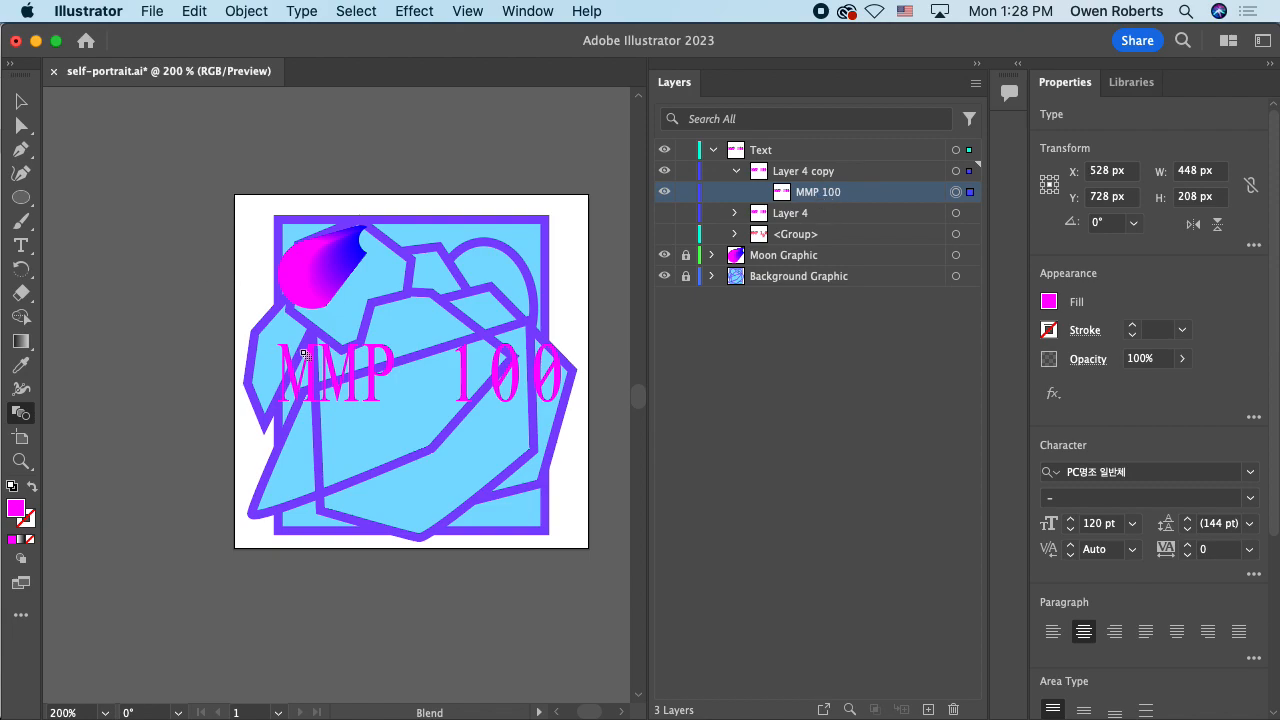
Step: Expand the copied MMP 100 text into outlines with both Object and Fill included
{"action": "left_click", "coordinate": [20, 101]}
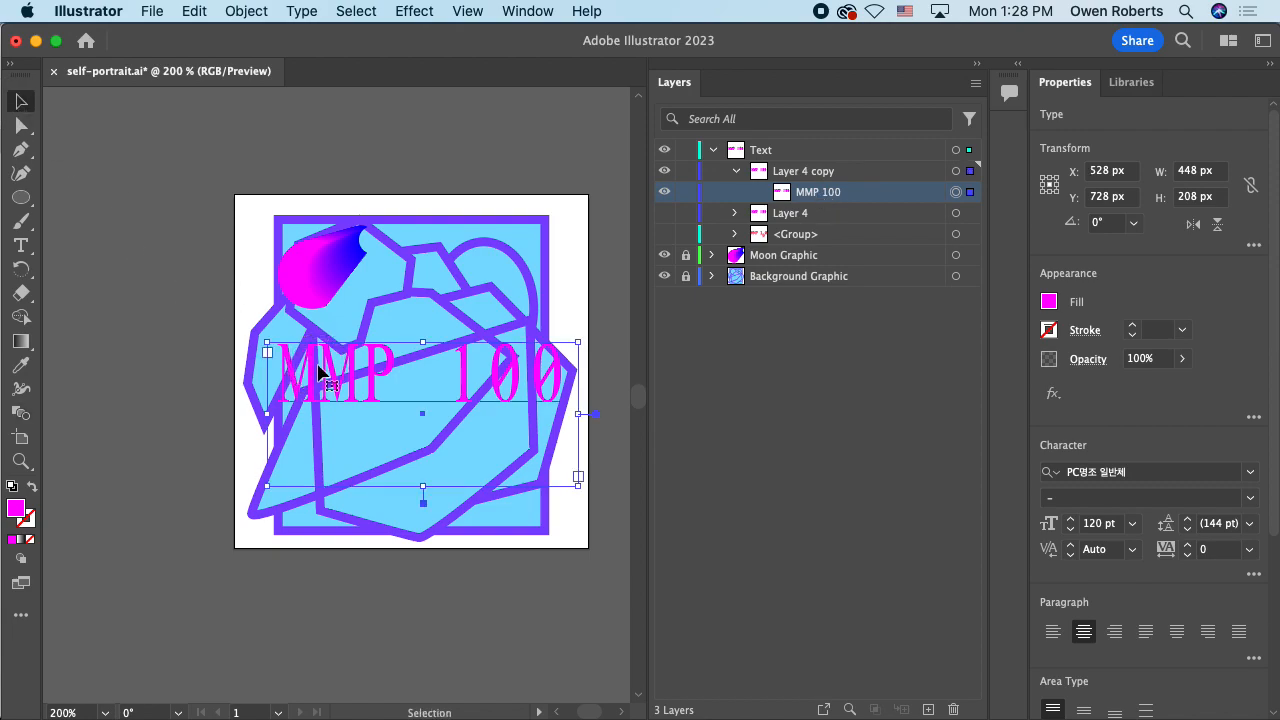
{"action": "left_click", "coordinate": [242, 10]}
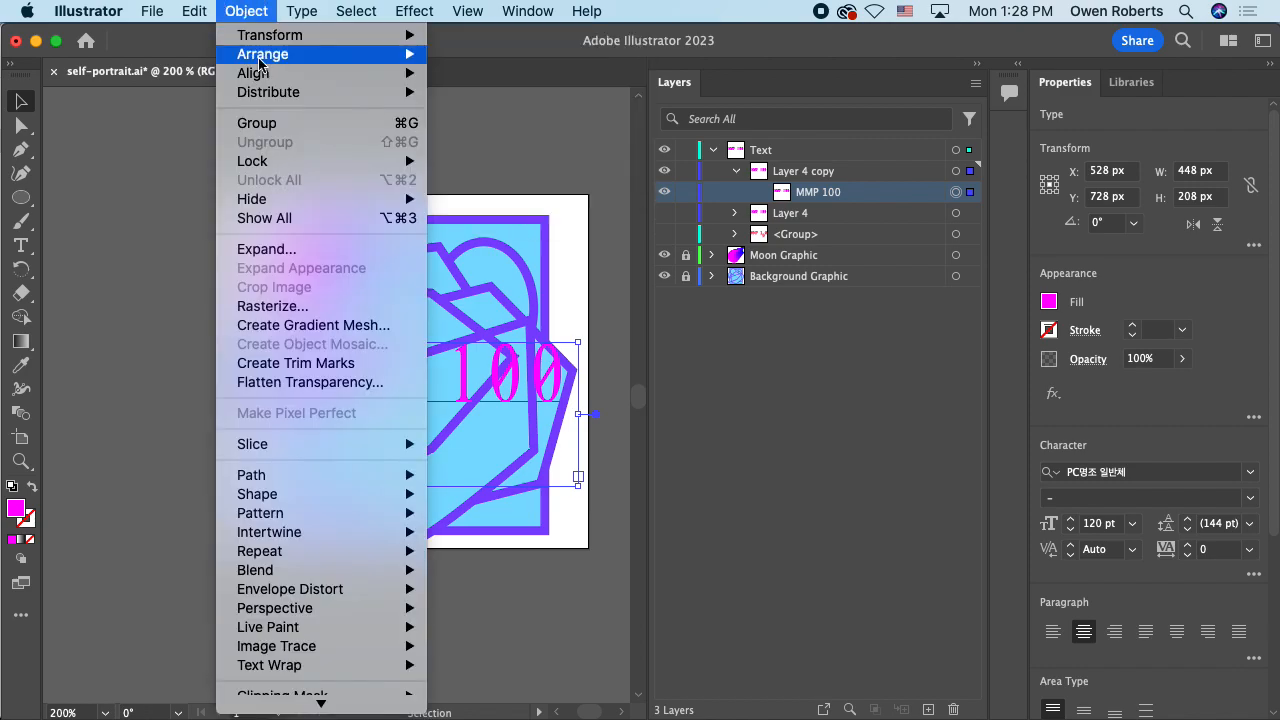
{"action": "left_click", "coordinate": [262, 249]}
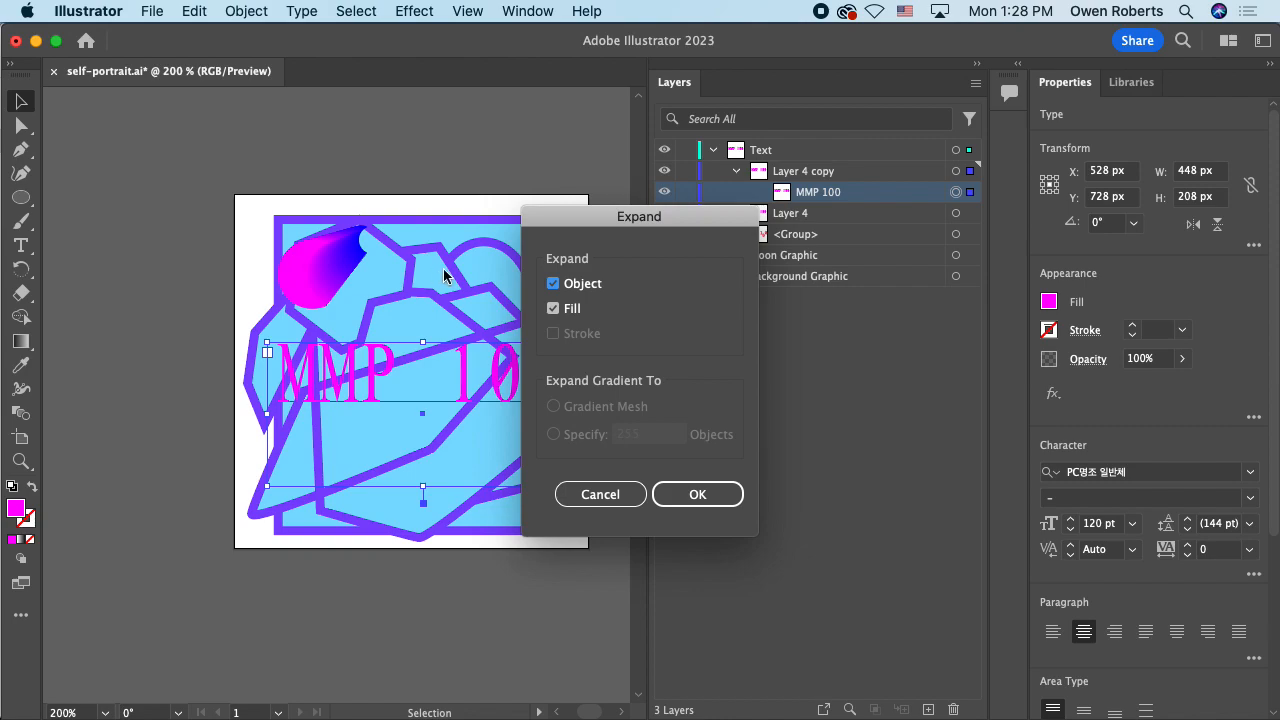
{"action": "left_click_drag", "start_coordinate": [628, 233], "coordinate": [726, 120]}
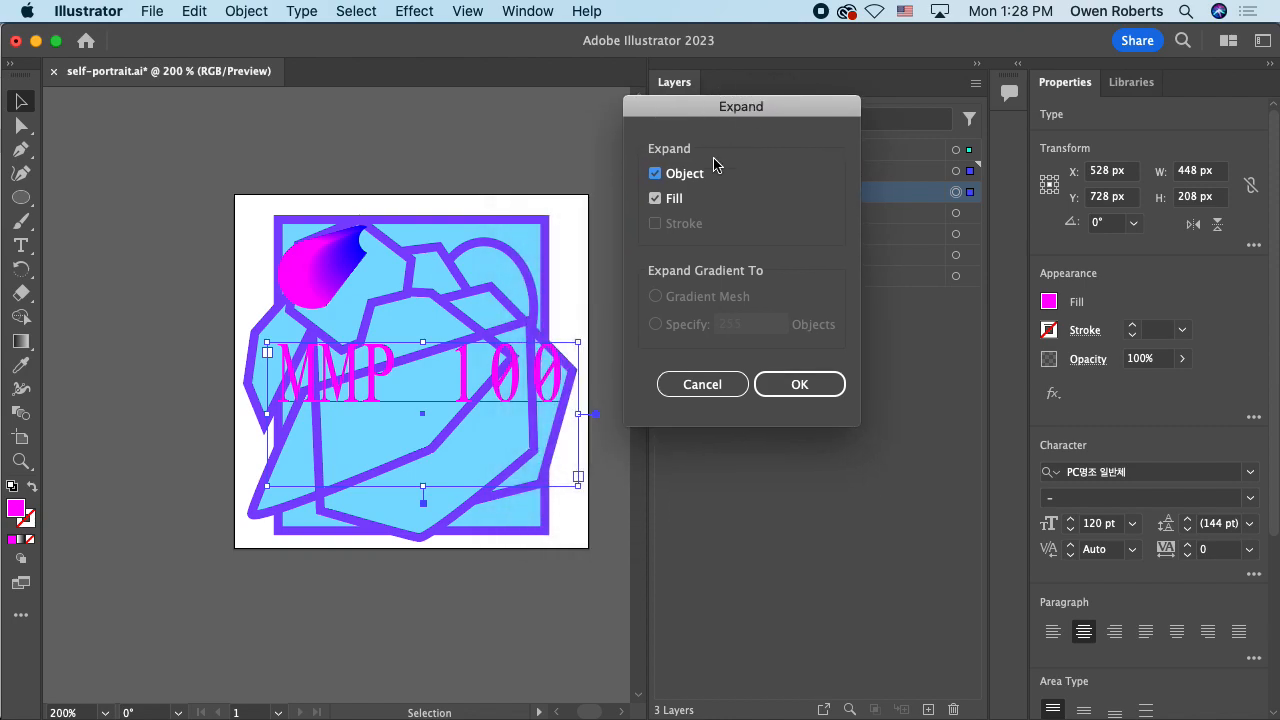
{"action": "left_click", "coordinate": [812, 392]}
Step: Undo the expansion of the MMP 100 text and redo it
{"action": "key", "text": "z"}
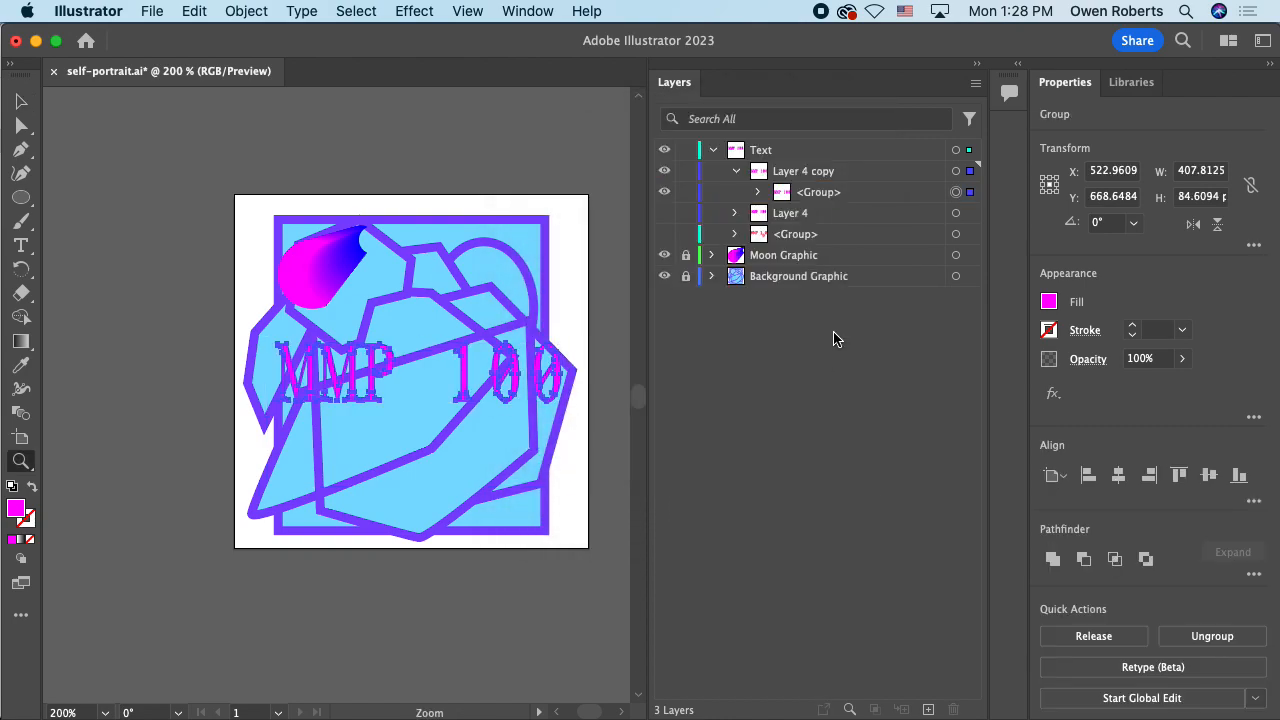
{"action": "key", "text": "super+z"}
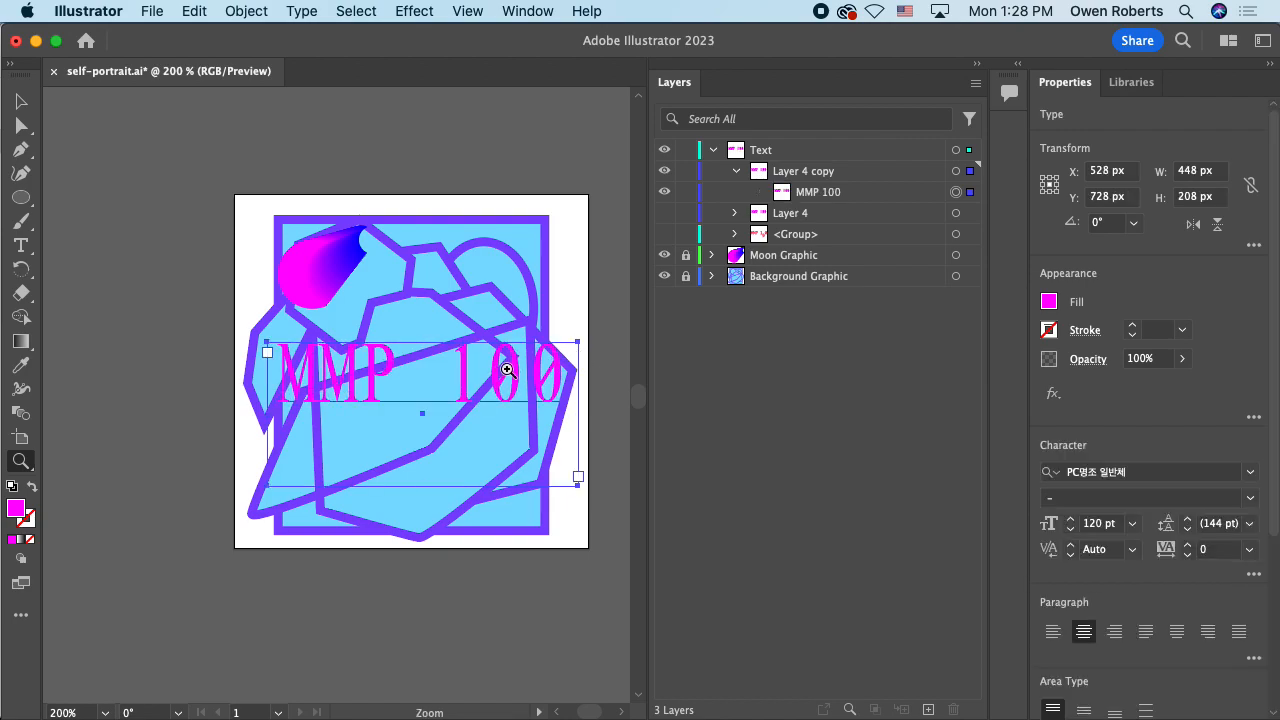
{"action": "left_click", "coordinate": [20, 101]}
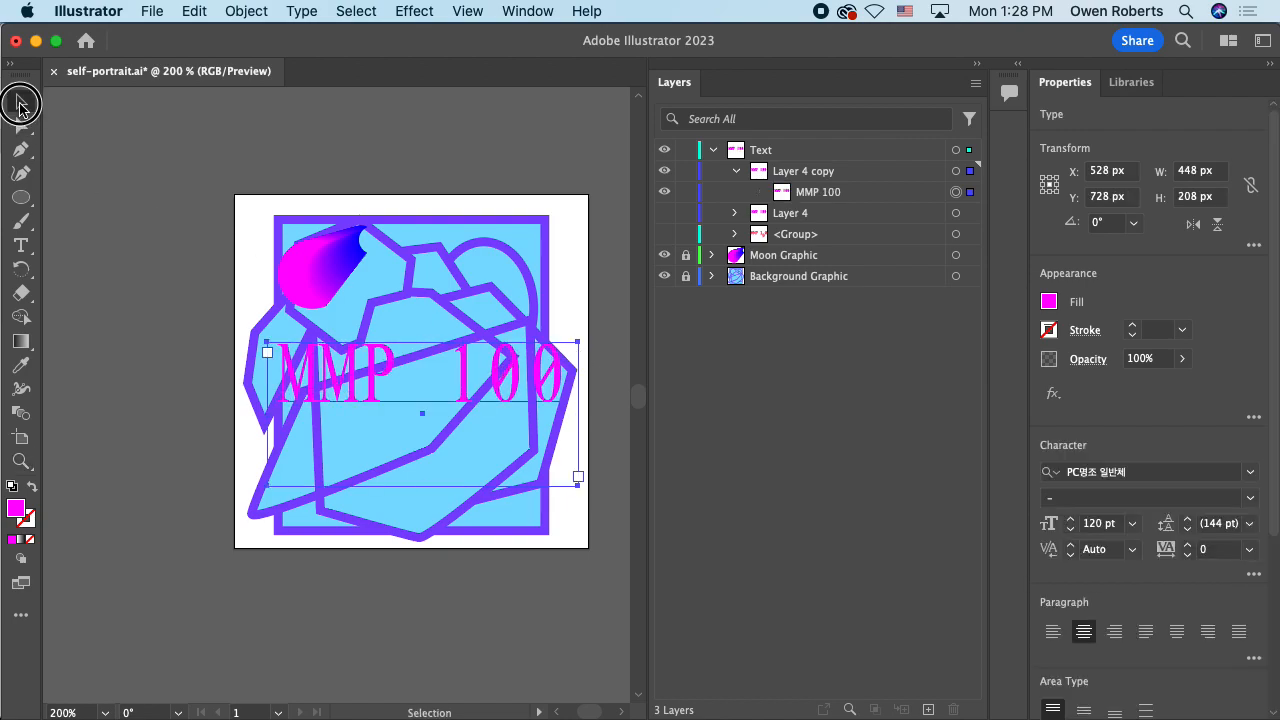
{"action": "right_click", "coordinate": [498, 368]}
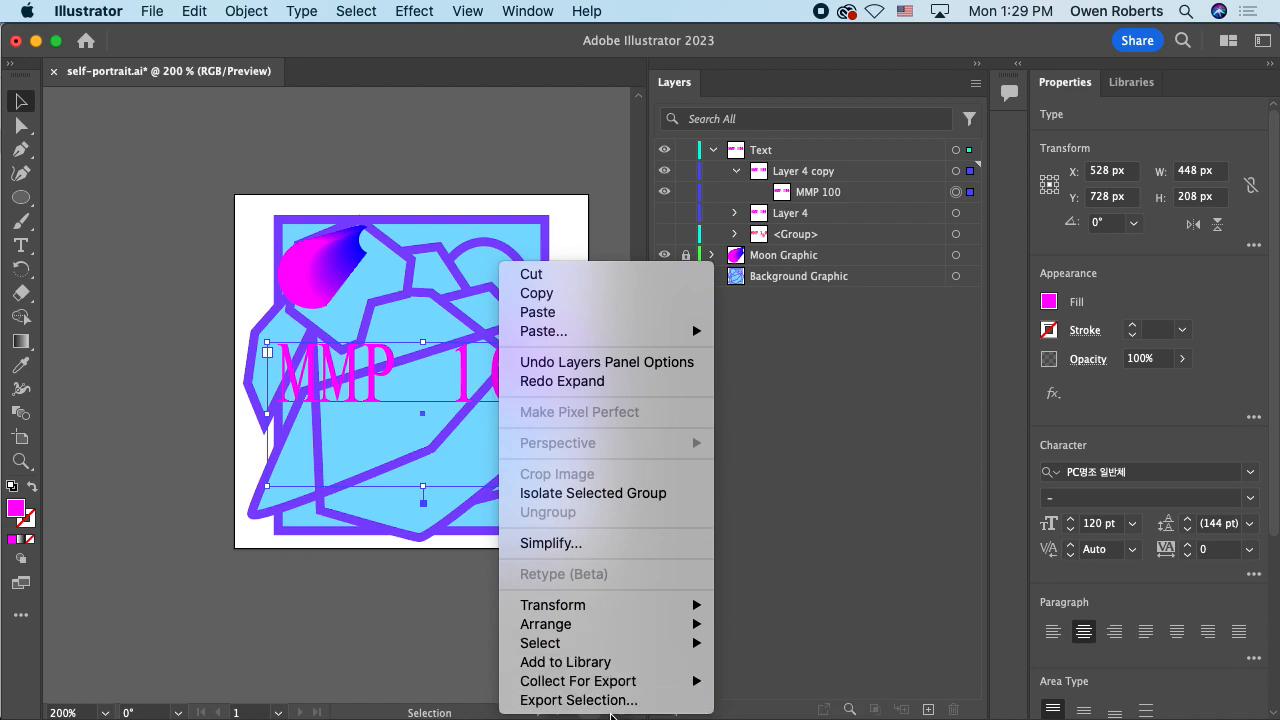
{"action": "left_click", "coordinate": [604, 384]}
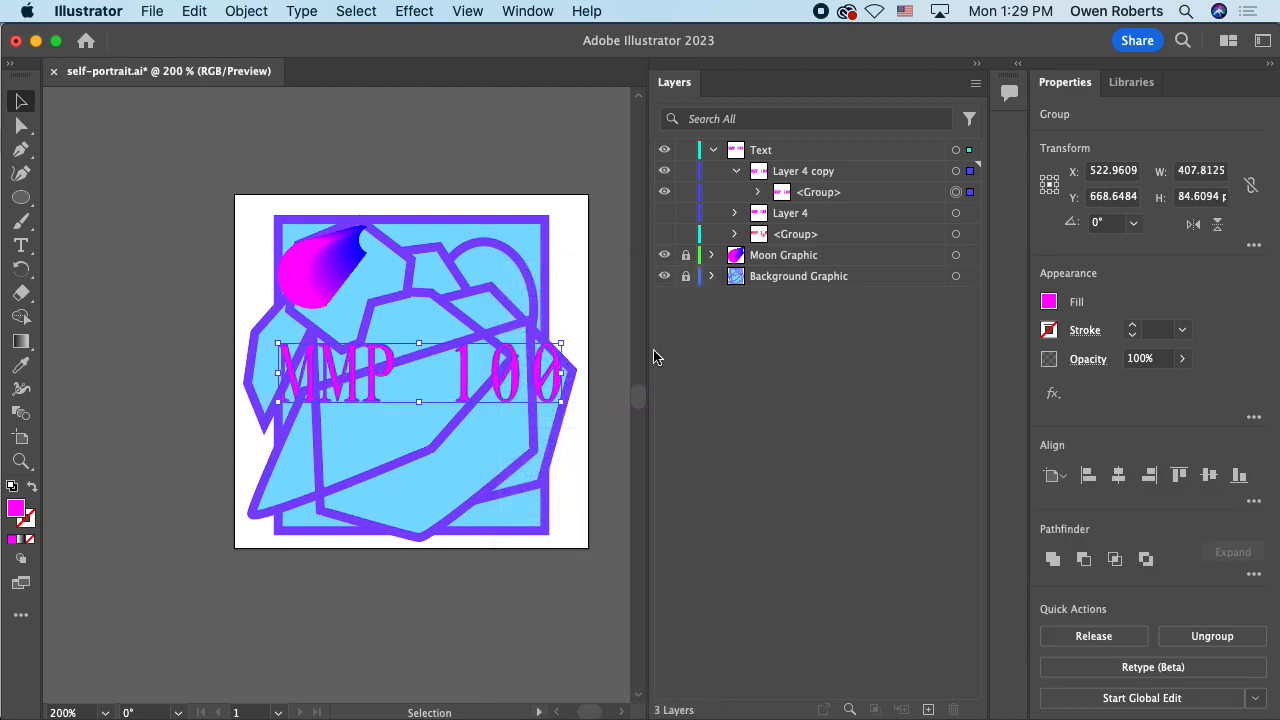
Step: Duplicate the outlined MMP 100 group about 126 px below and 7 px to the left of the original
{"action": "left_click", "coordinate": [759, 192]}
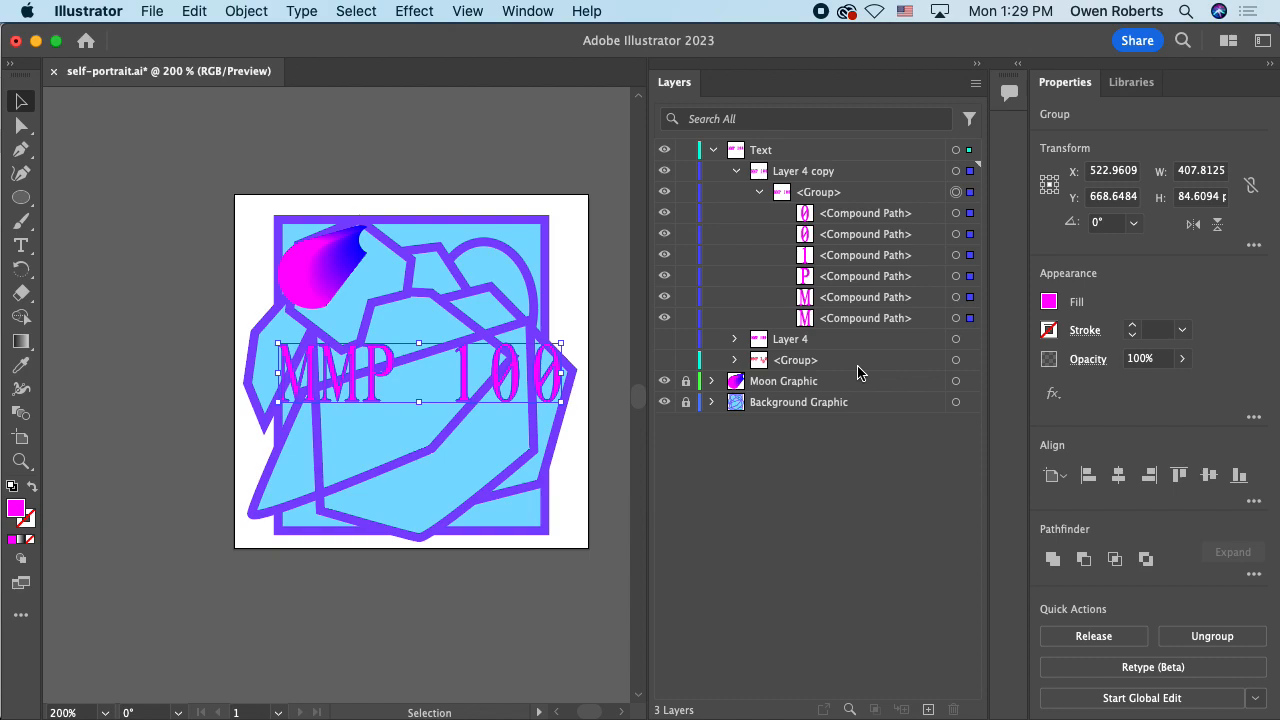
{"action": "left_click", "coordinate": [759, 192]}
{"action": "left_click", "coordinate": [812, 196]}
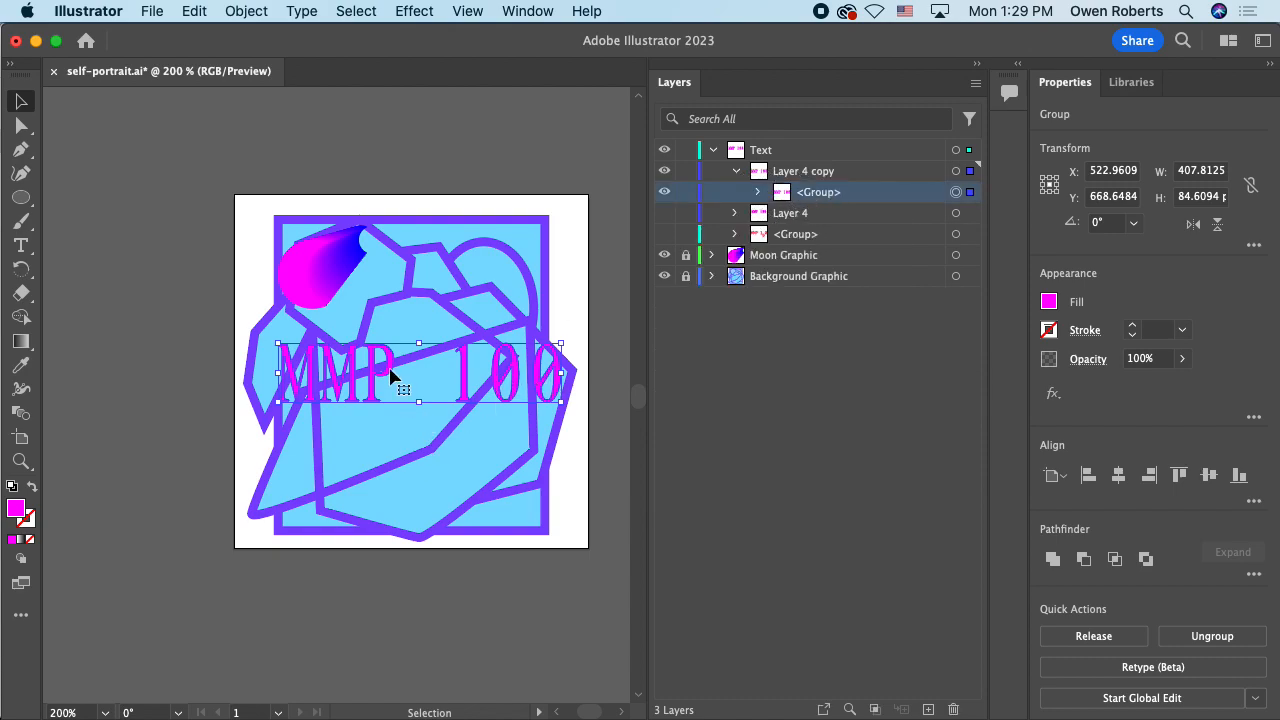
{"action": "left_click_drag", "start_coordinate": [390, 375], "coordinate": [388, 460], "text": "alt"}
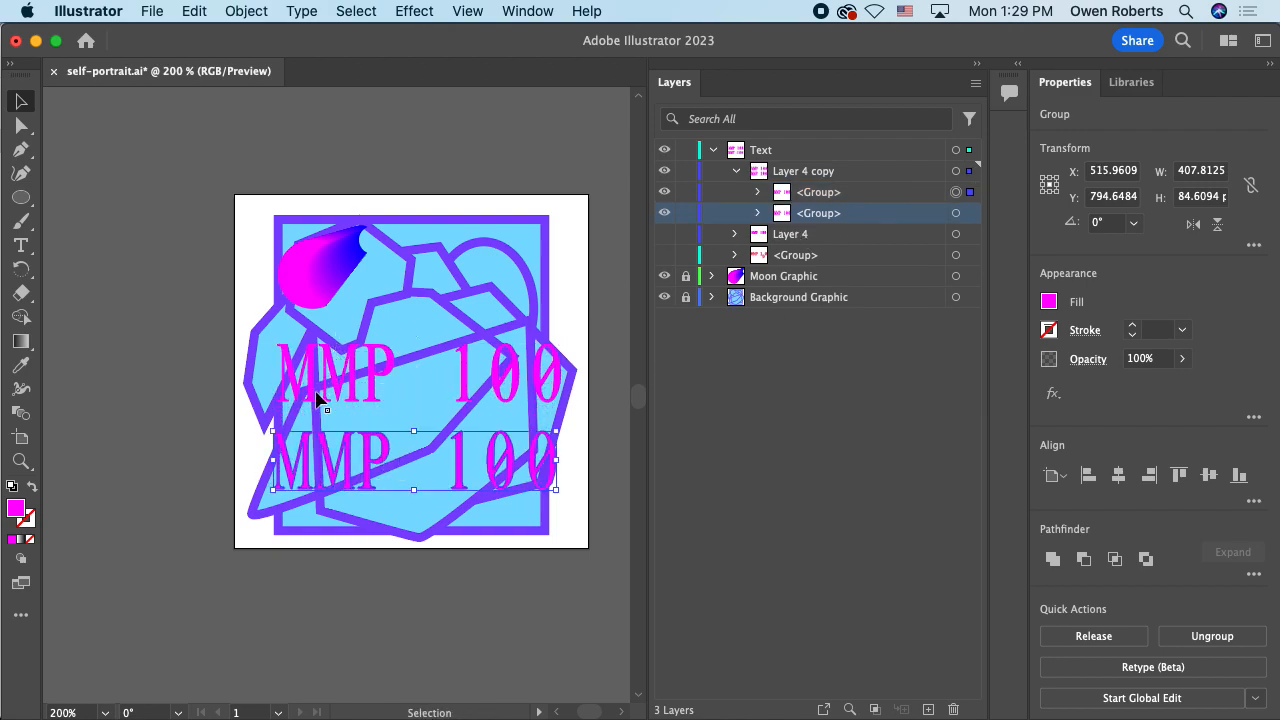
Step: Fill the lower MMP 100 group with white and deselect it
{"action": "left_click", "coordinate": [1048, 301]}
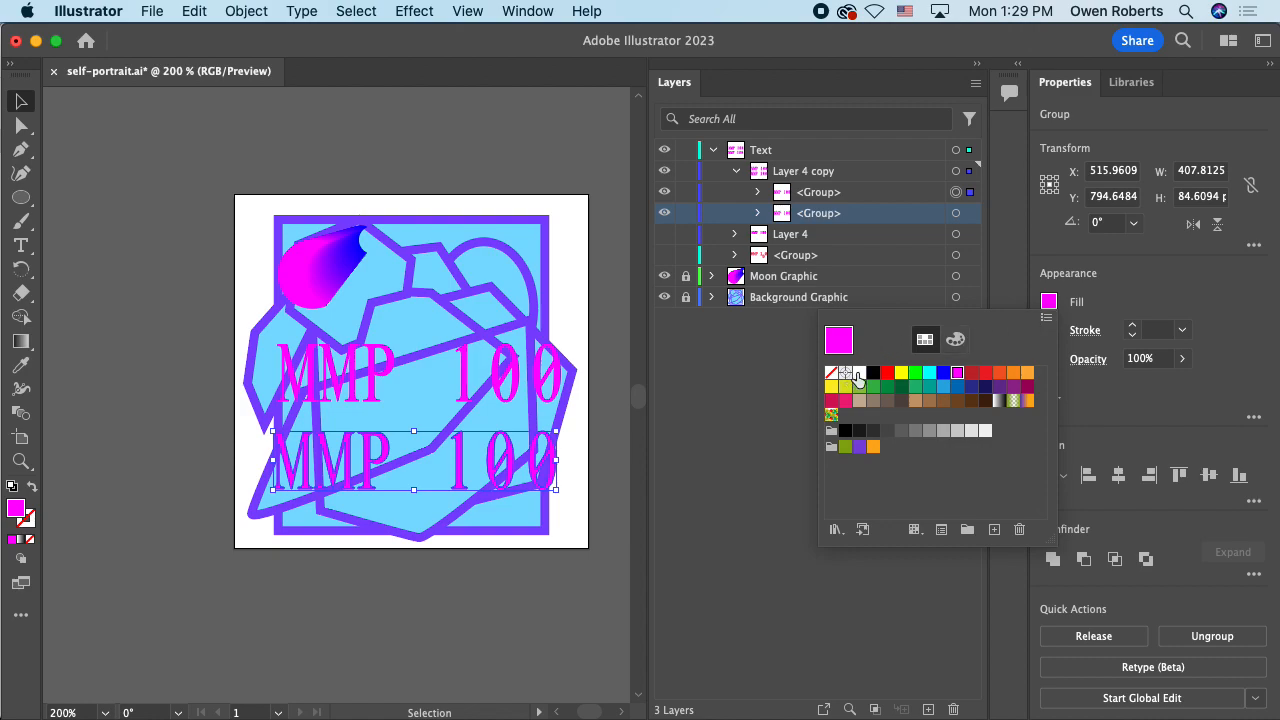
{"action": "left_click", "coordinate": [859, 373]}
{"action": "left_click", "coordinate": [620, 337]}
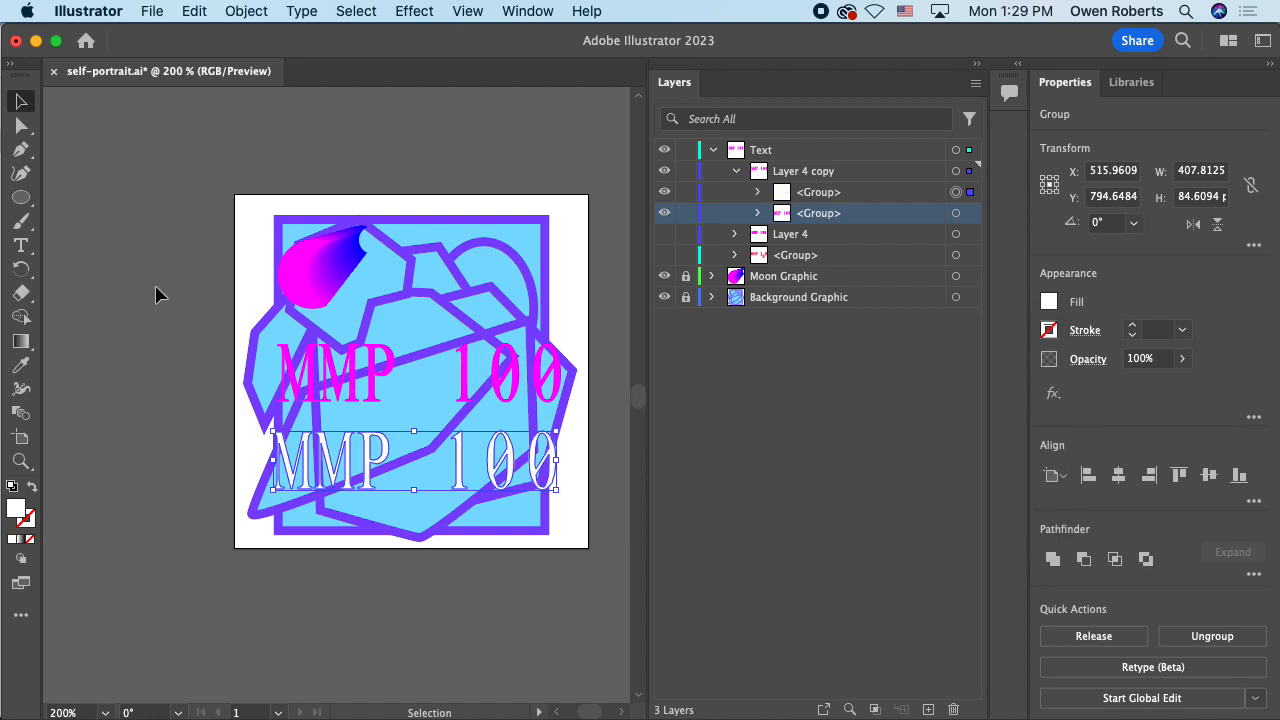
{"action": "left_click", "coordinate": [166, 390]}
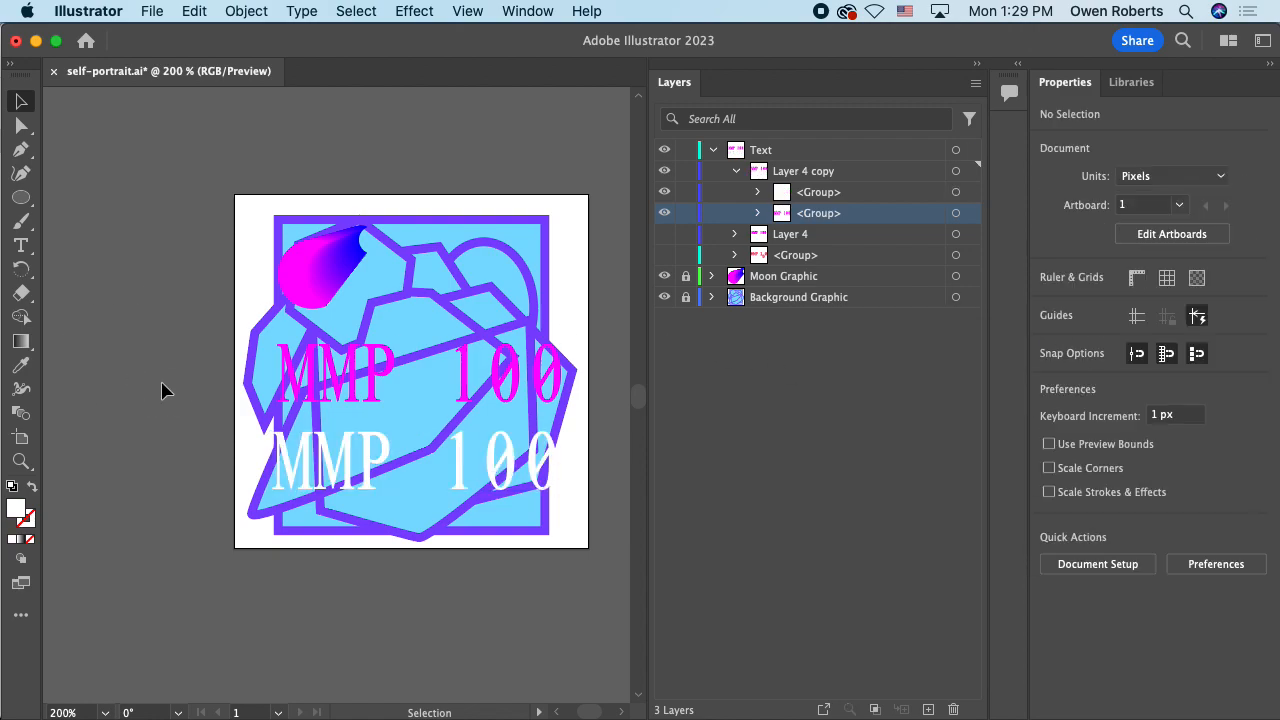
Step: Blend the magenta MMP 100 group into the white one using 100 specified steps
{"action": "left_click", "coordinate": [24, 409]}
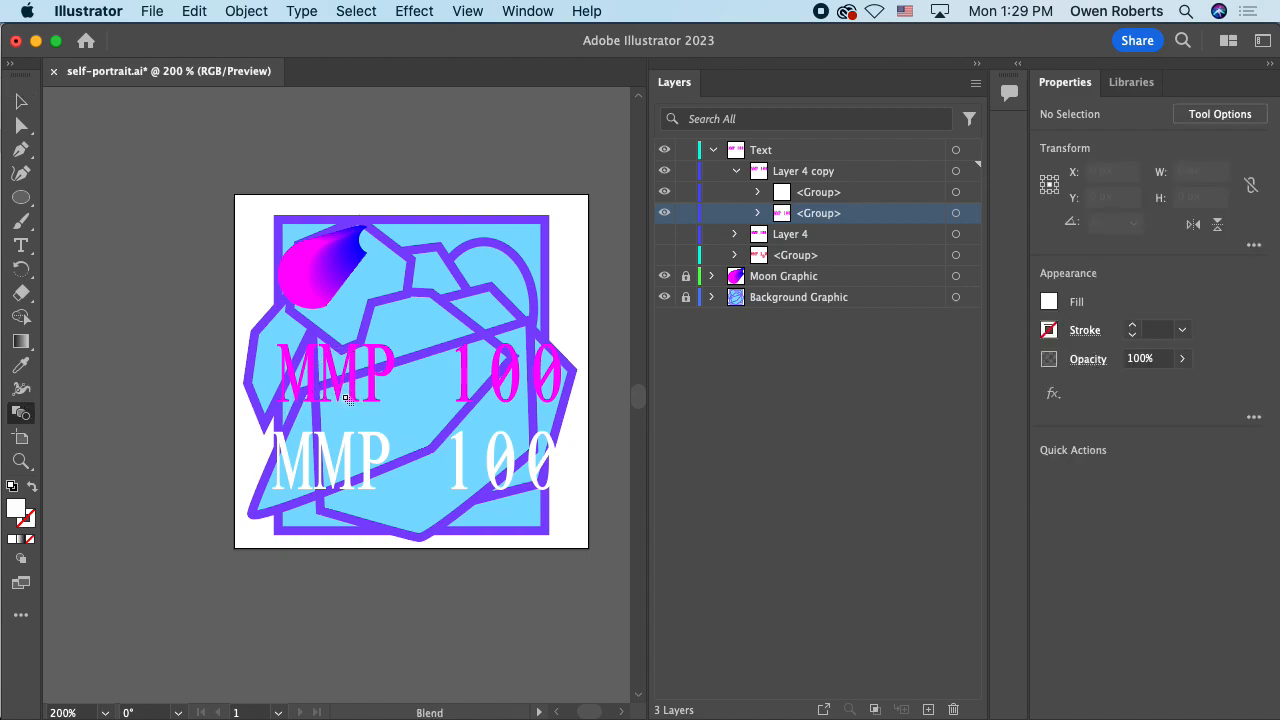
{"action": "left_click", "coordinate": [352, 446]}
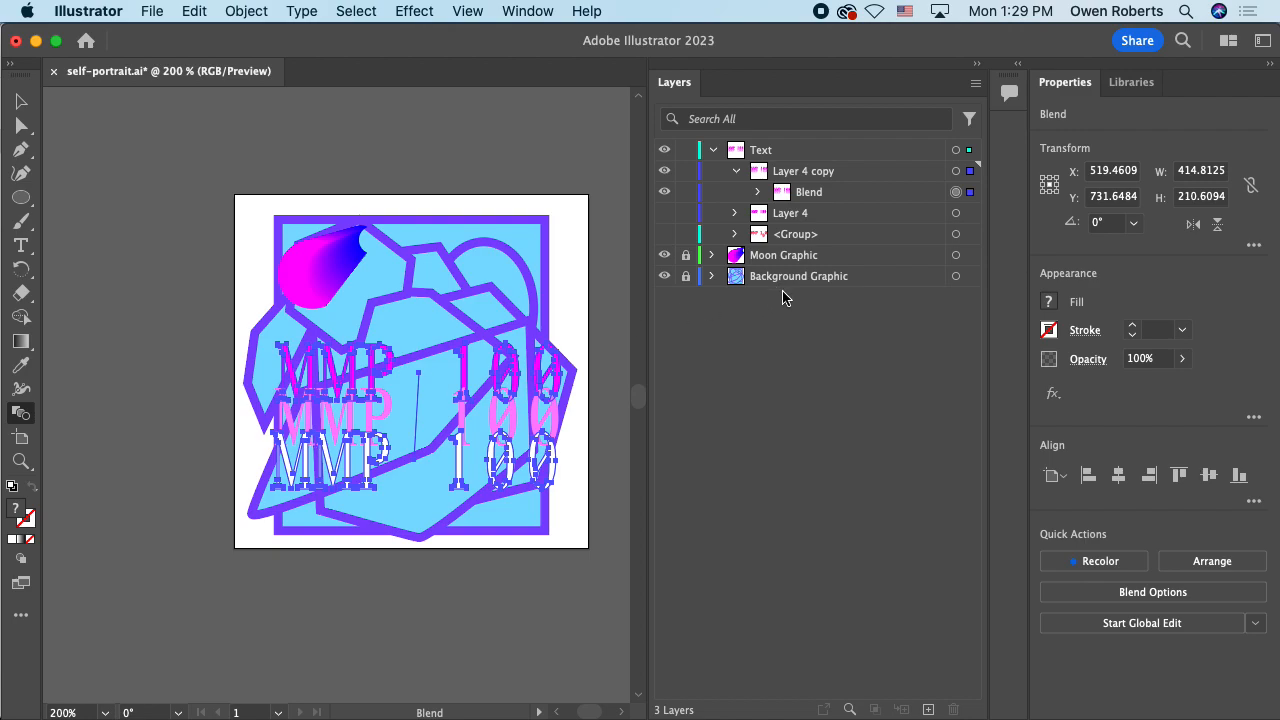
{"action": "left_click", "coordinate": [1133, 597]}
{"action": "left_click", "coordinate": [831, 172]}
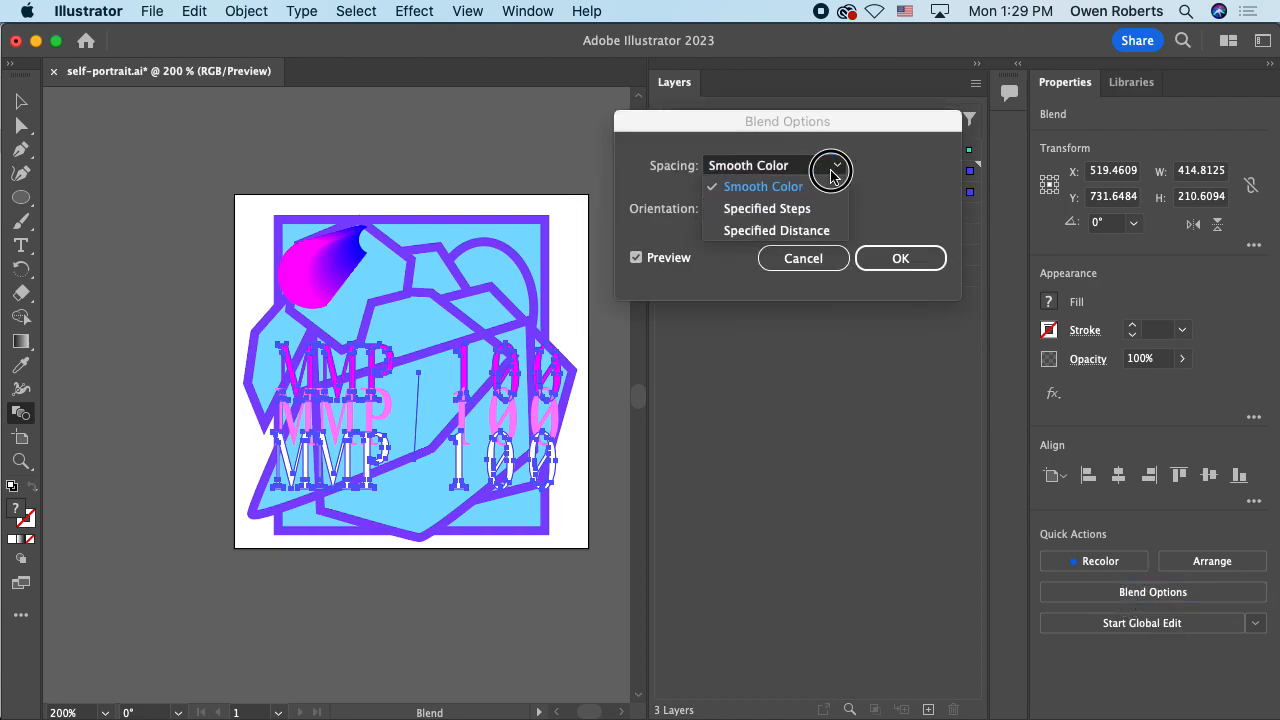
{"action": "left_click", "coordinate": [786, 208]}
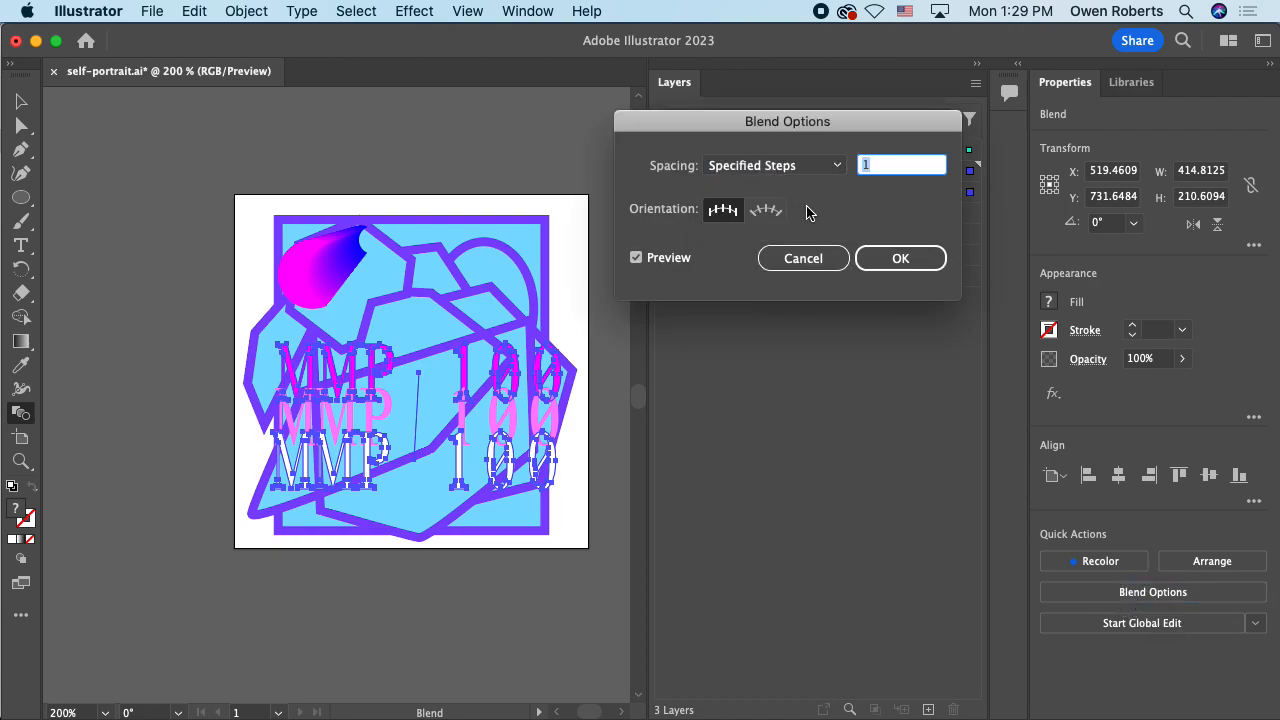
{"action": "type", "text": "100"}
{"action": "key", "text": "Return"}
{"action": "left_click", "coordinate": [20, 101]}
{"action": "left_click", "coordinate": [149, 189]}
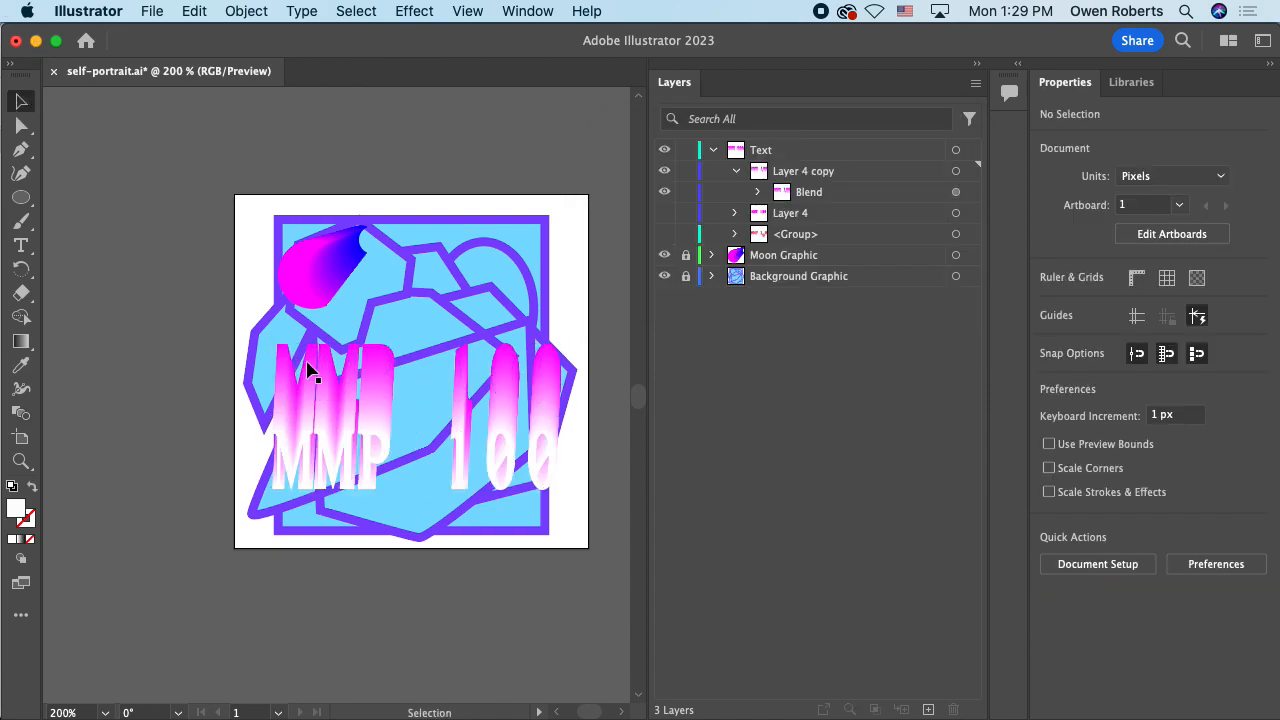
Step: Make the blend's spine nearly vertical by moving its lower anchor point to about X 512 px, Y 800 px
{"action": "left_click", "coordinate": [354, 386]}
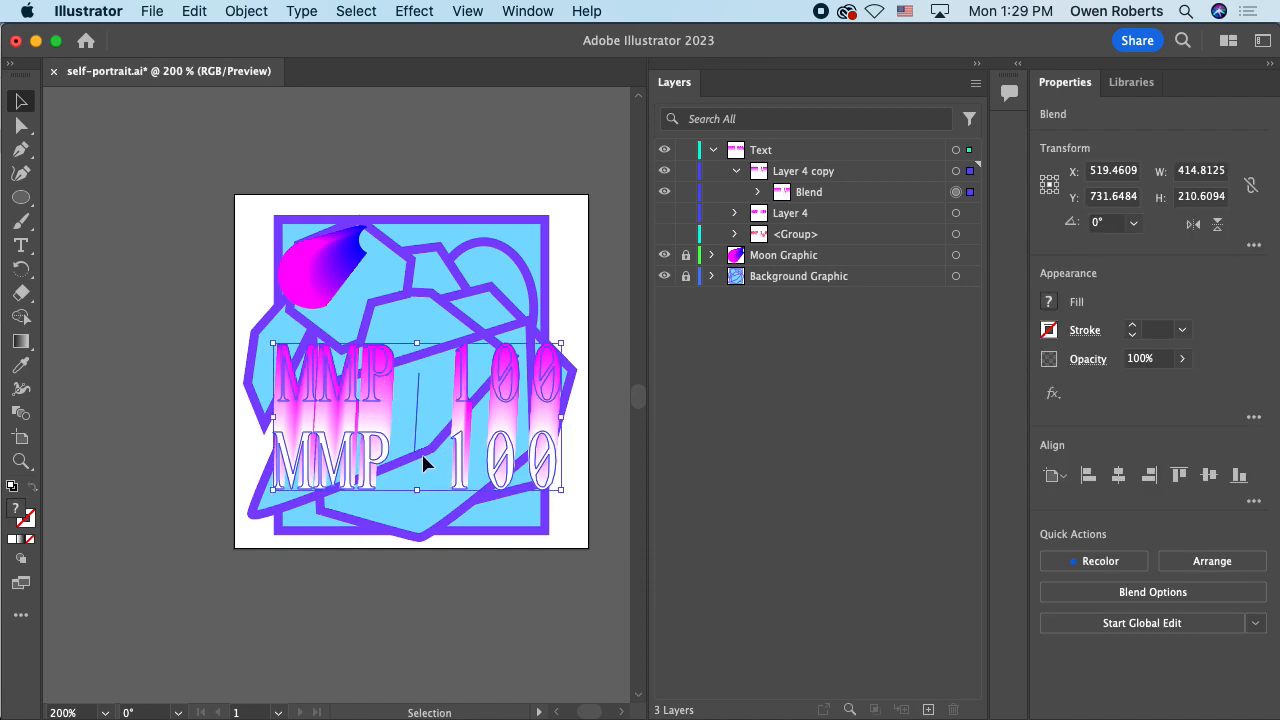
{"action": "left_click", "coordinate": [759, 192]}
{"action": "left_click", "coordinate": [955, 213]}
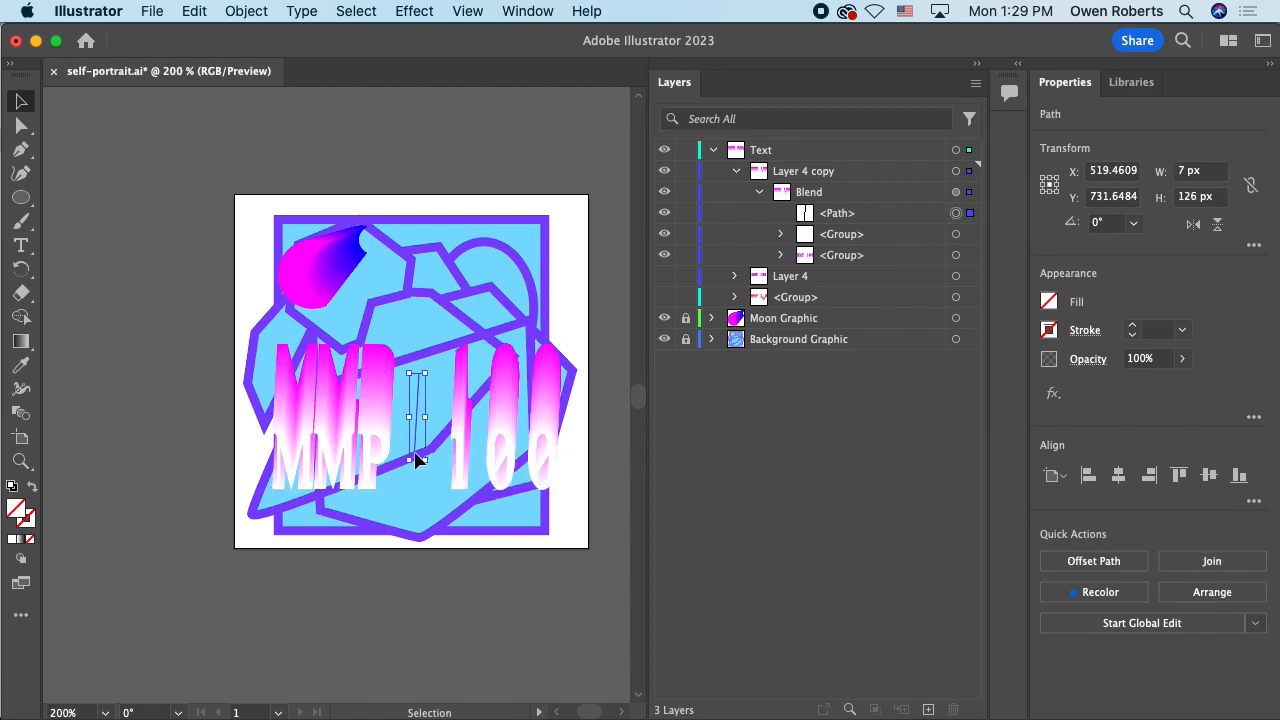
{"action": "key", "text": "a"}
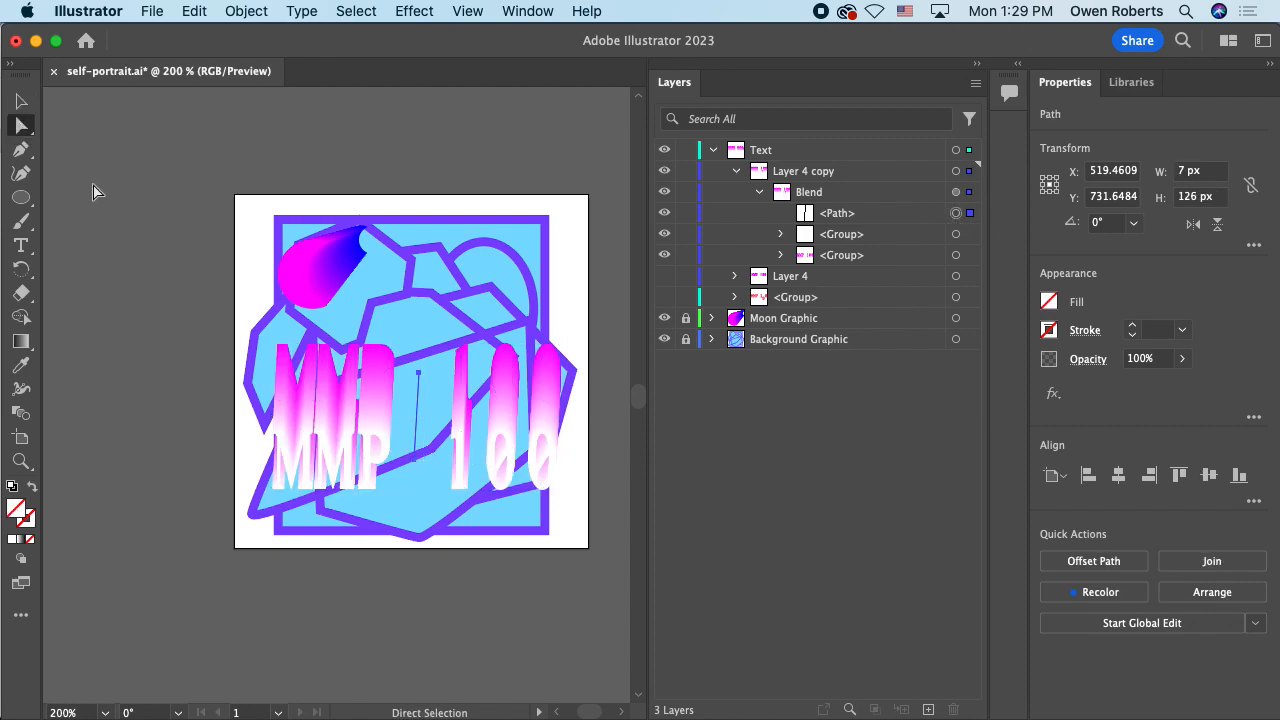
{"action": "left_click", "coordinate": [416, 462]}
{"action": "mouse_move", "coordinate": [415, 463]}
{"action": "left_mouse_down"}
{"action": "mouse_move", "coordinate": [443, 457]}
{"action": "mouse_move", "coordinate": [446, 469]}
{"action": "mouse_move", "coordinate": [435, 455]}
{"action": "left_mouse_up"}
{"action": "left_click_drag", "start_coordinate": [437, 460], "coordinate": [409, 470]}
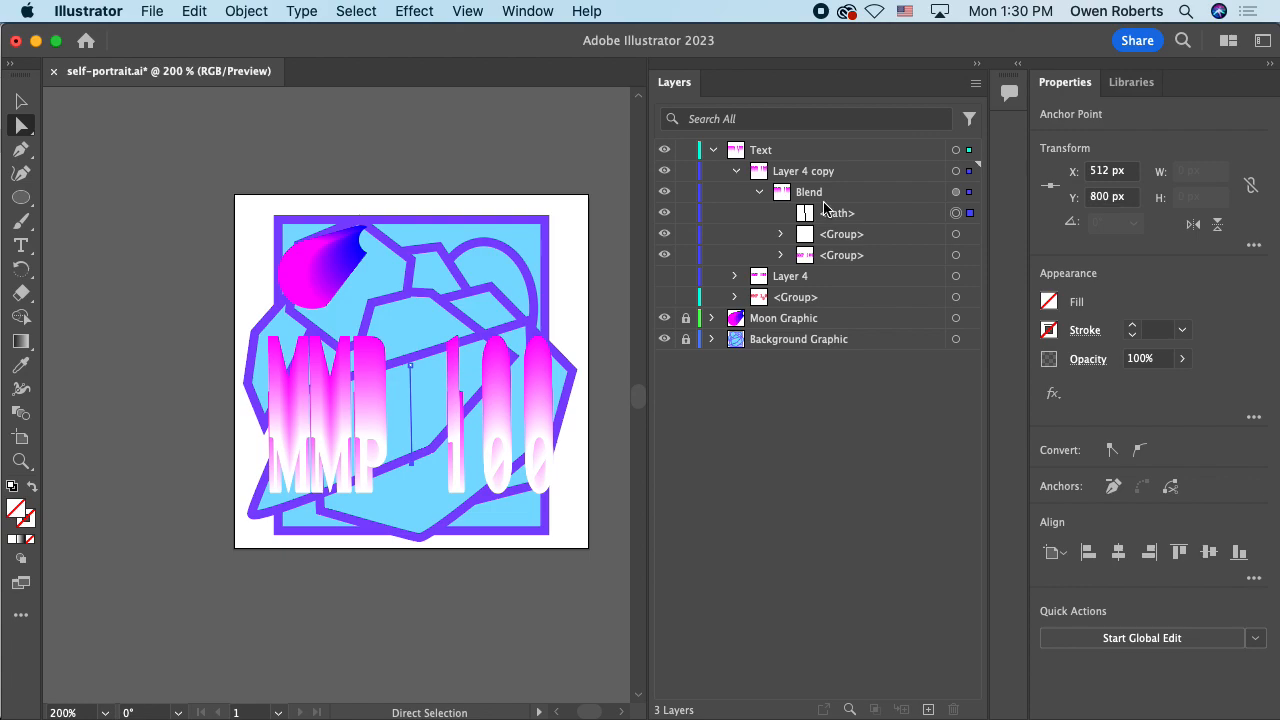
Step: Select the whole lettering blend and reduce its number of specified steps
{"action": "left_click", "coordinate": [828, 199]}
{"action": "left_click", "coordinate": [955, 192]}
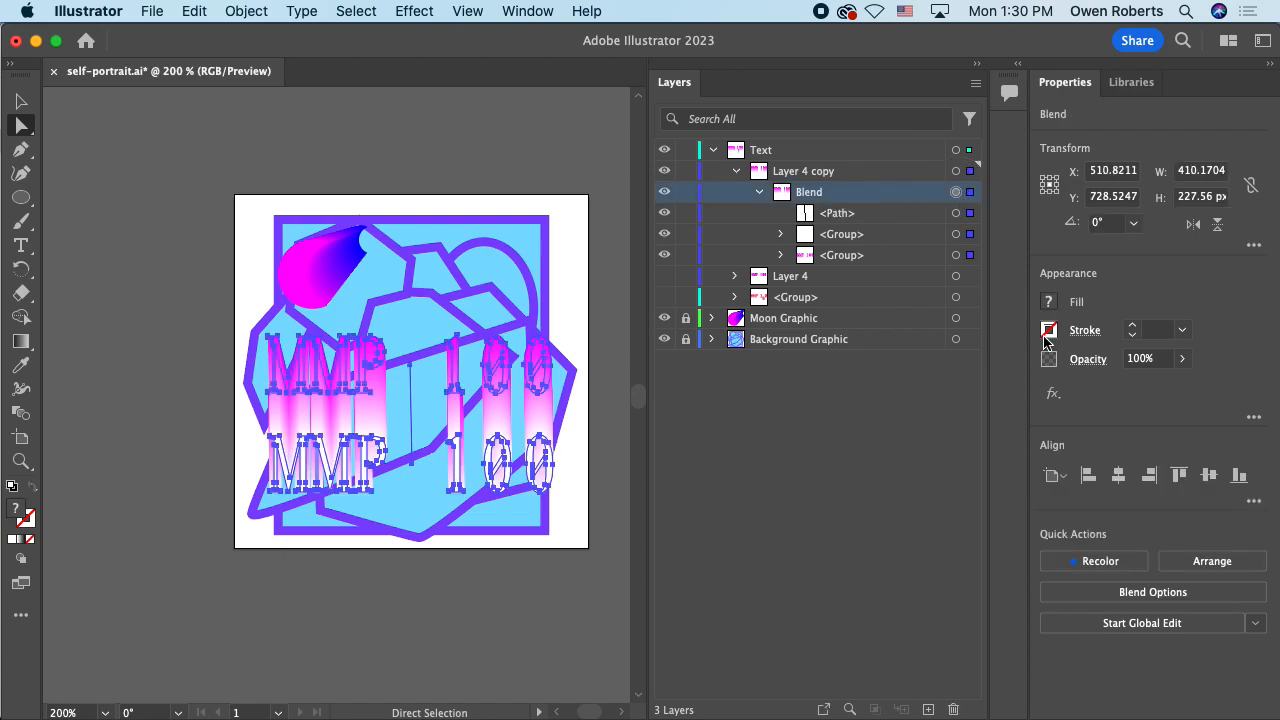
{"action": "left_click", "coordinate": [1215, 592]}
{"action": "left_click", "coordinate": [900, 170]}
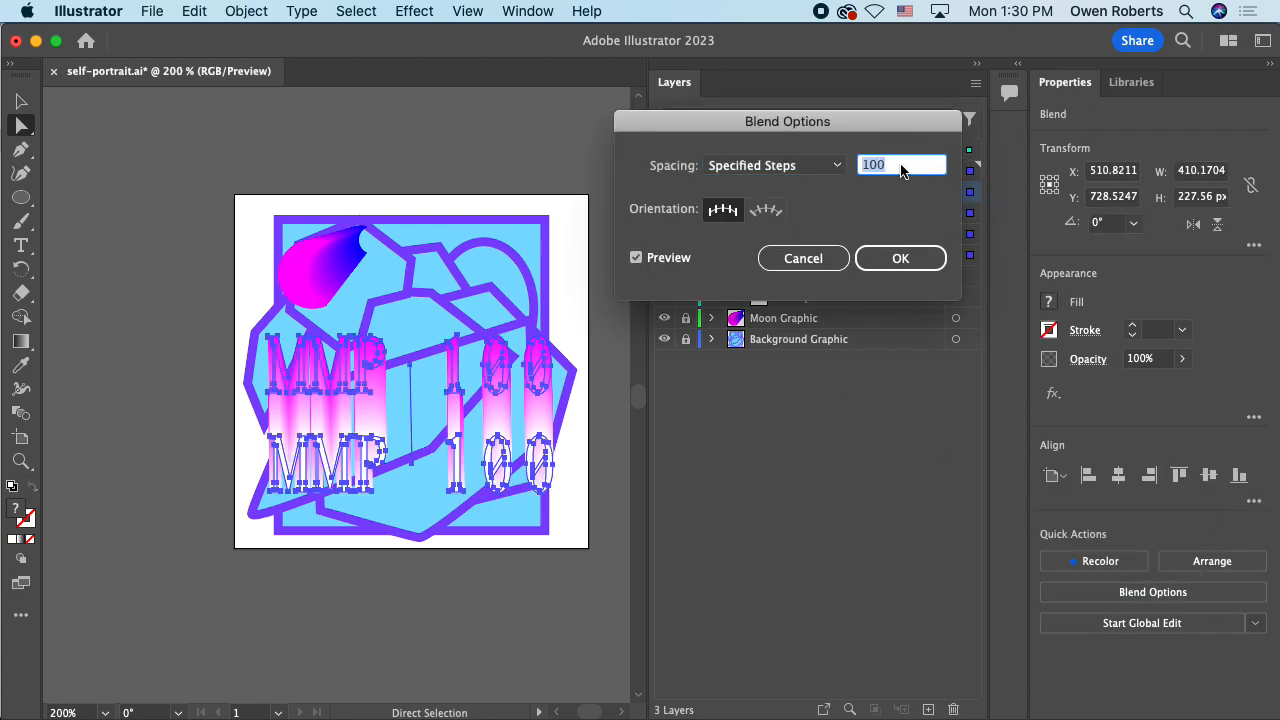
{"action": "key", "text": "Return"}
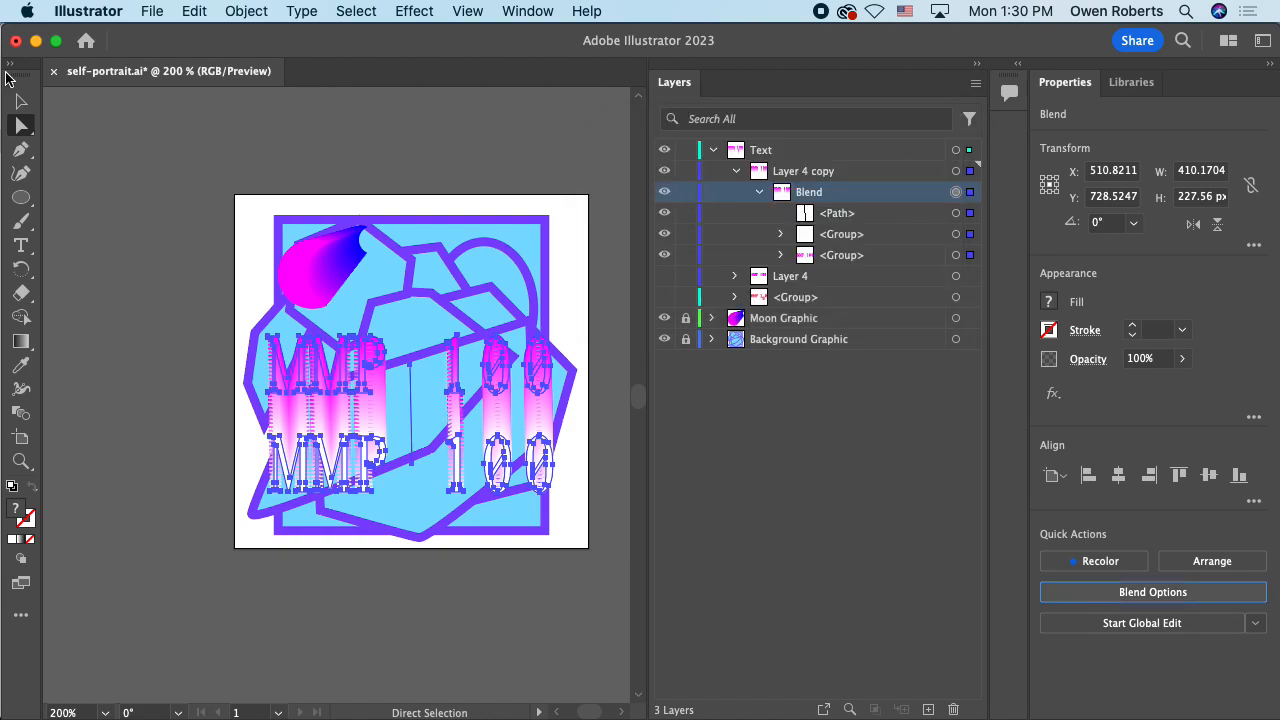
Step: Move the blended MMP 100 lettering about 39 px up and 4 px to the right
{"action": "left_click", "coordinate": [21, 101]}
{"action": "left_click", "coordinate": [166, 217]}
{"action": "left_click", "coordinate": [346, 434]}
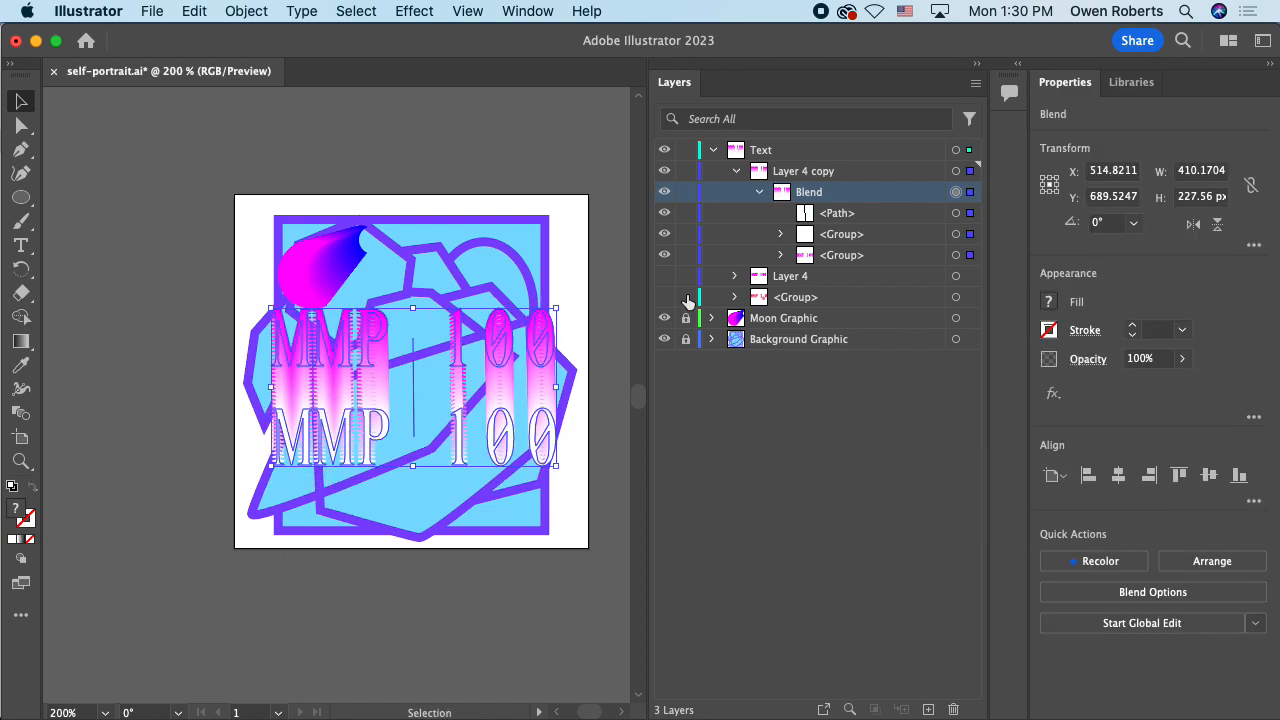
Step: Inspect the path and the groups nested inside the lettering blend
{"action": "left_click", "coordinate": [813, 464]}
{"action": "left_click", "coordinate": [757, 193]}
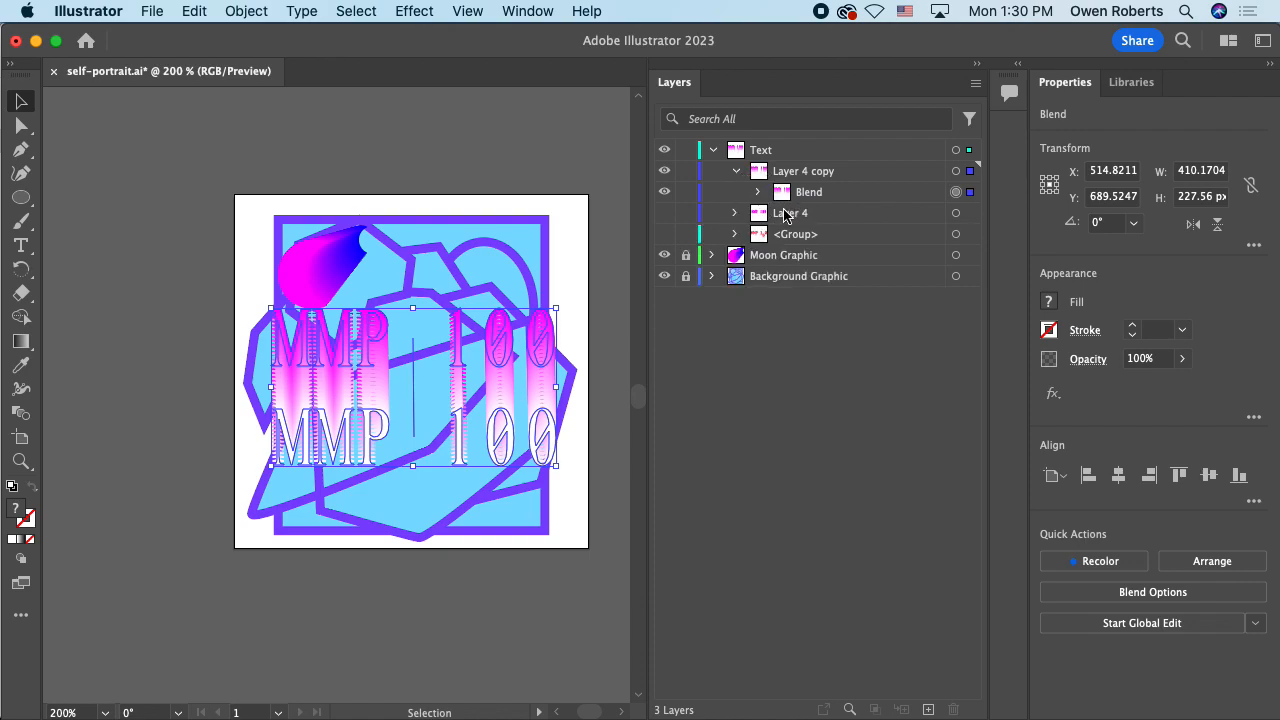
{"action": "left_click", "coordinate": [813, 195]}
{"action": "left_click", "coordinate": [758, 193]}
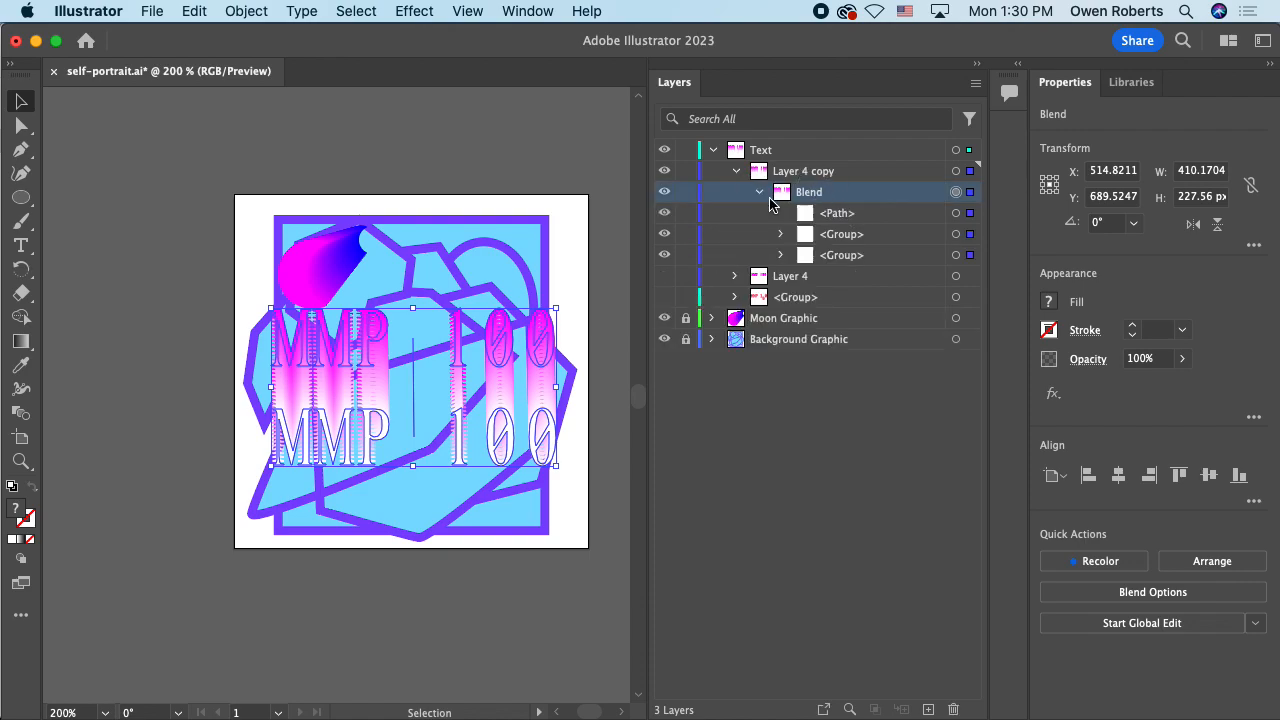
{"action": "left_click", "coordinate": [781, 236]}
{"action": "left_click", "coordinate": [781, 236]}
{"action": "left_click", "coordinate": [868, 236]}
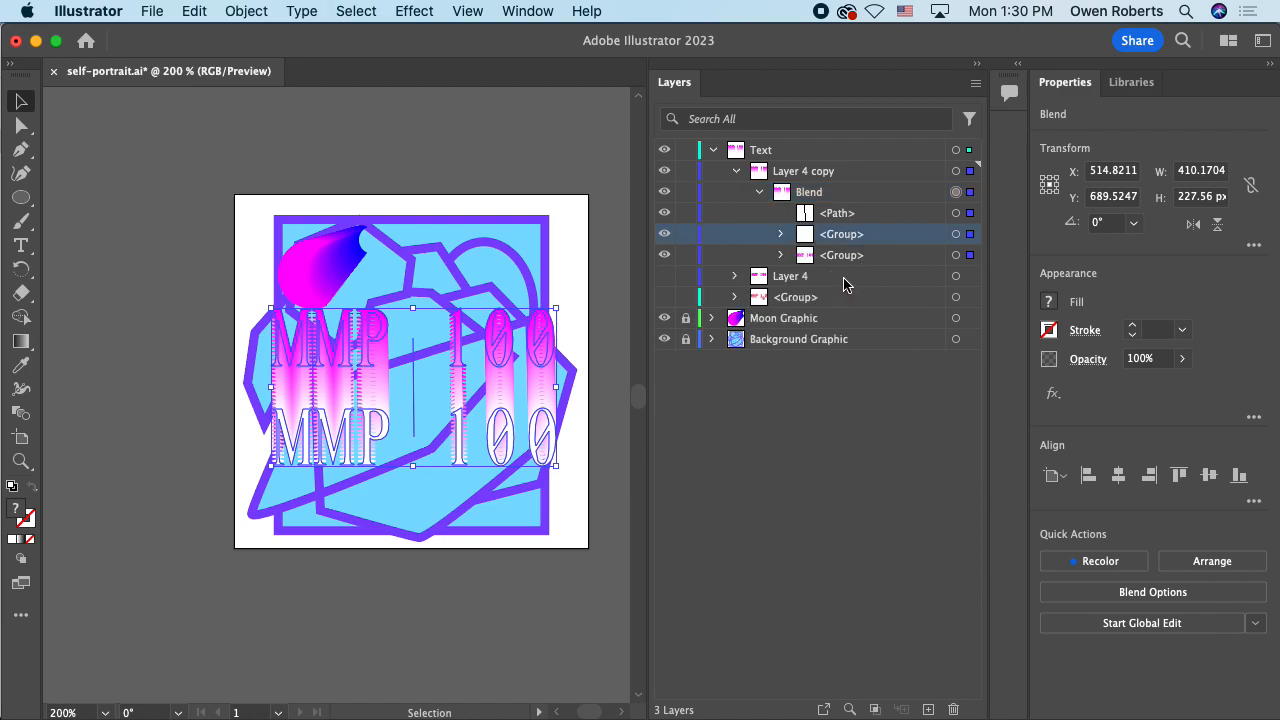
{"action": "left_click", "coordinate": [762, 460]}
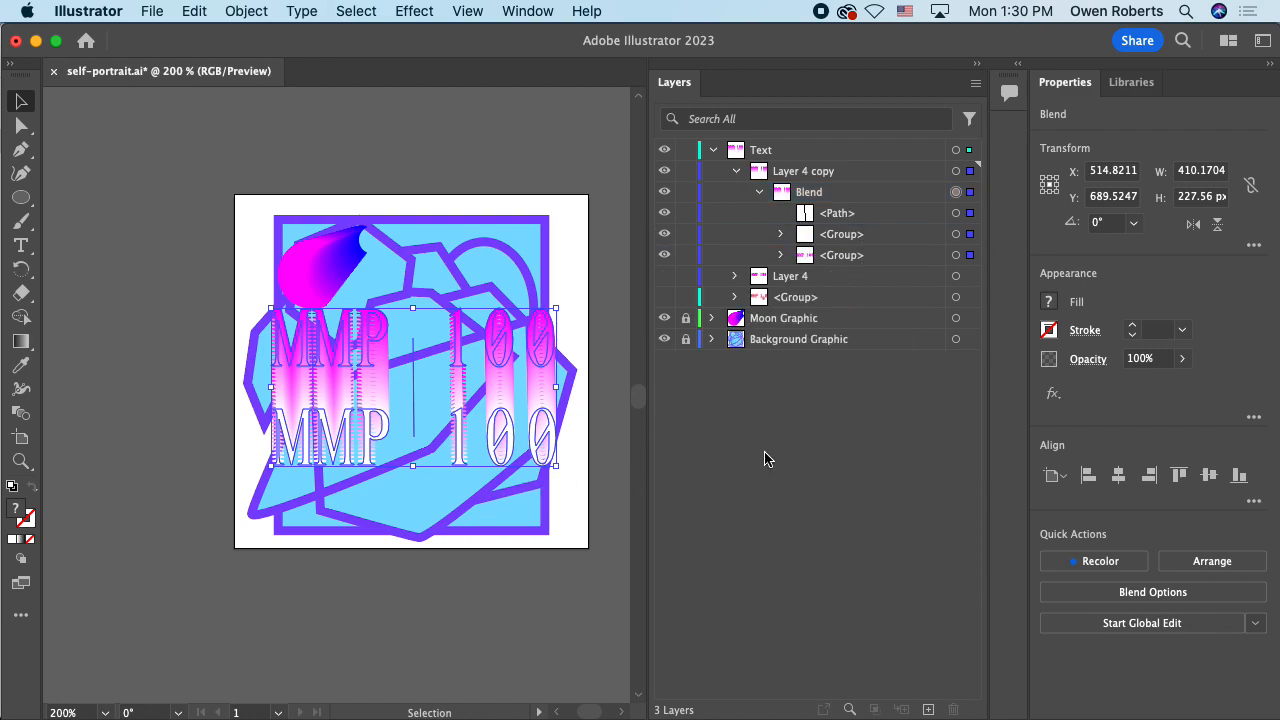
{"action": "left_click_drag", "start_coordinate": [858, 234], "coordinate": [855, 188]}
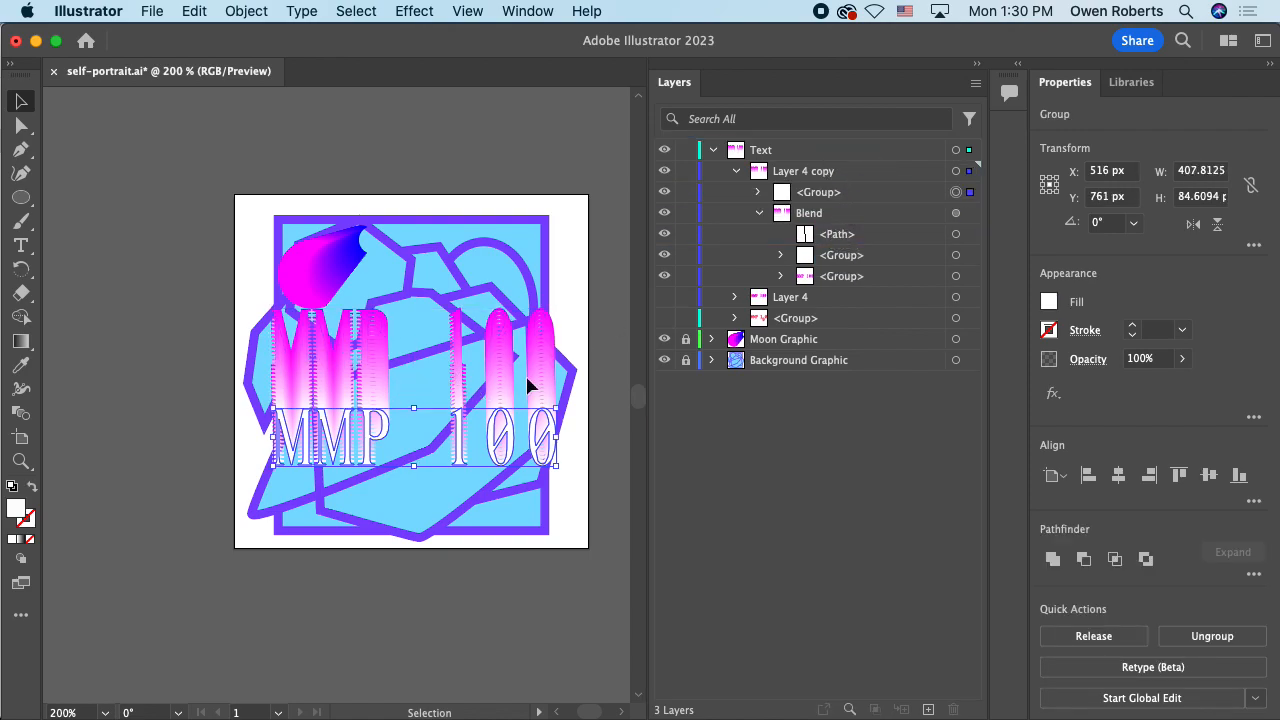
{"action": "key", "text": "super+z"}
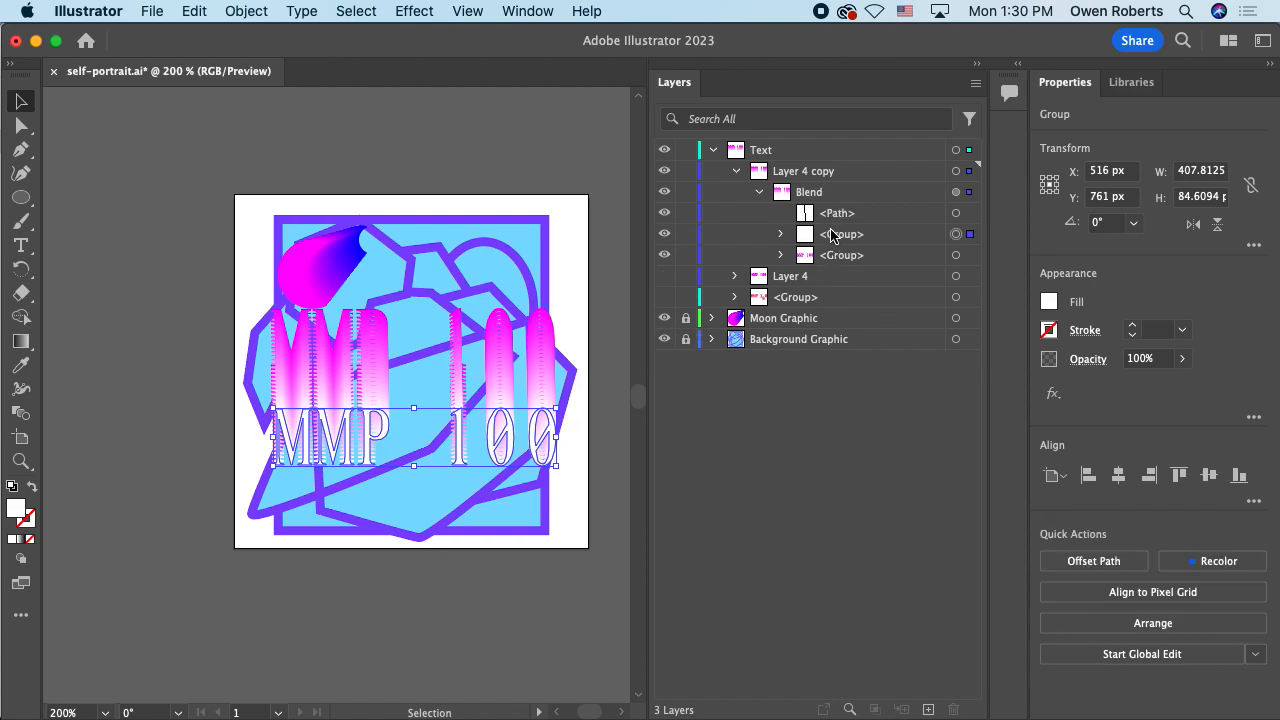
Step: Duplicate the white lettering group out of the blend and place the copy above Blend in Layer 4 copy
{"action": "left_click", "coordinate": [830, 234]}
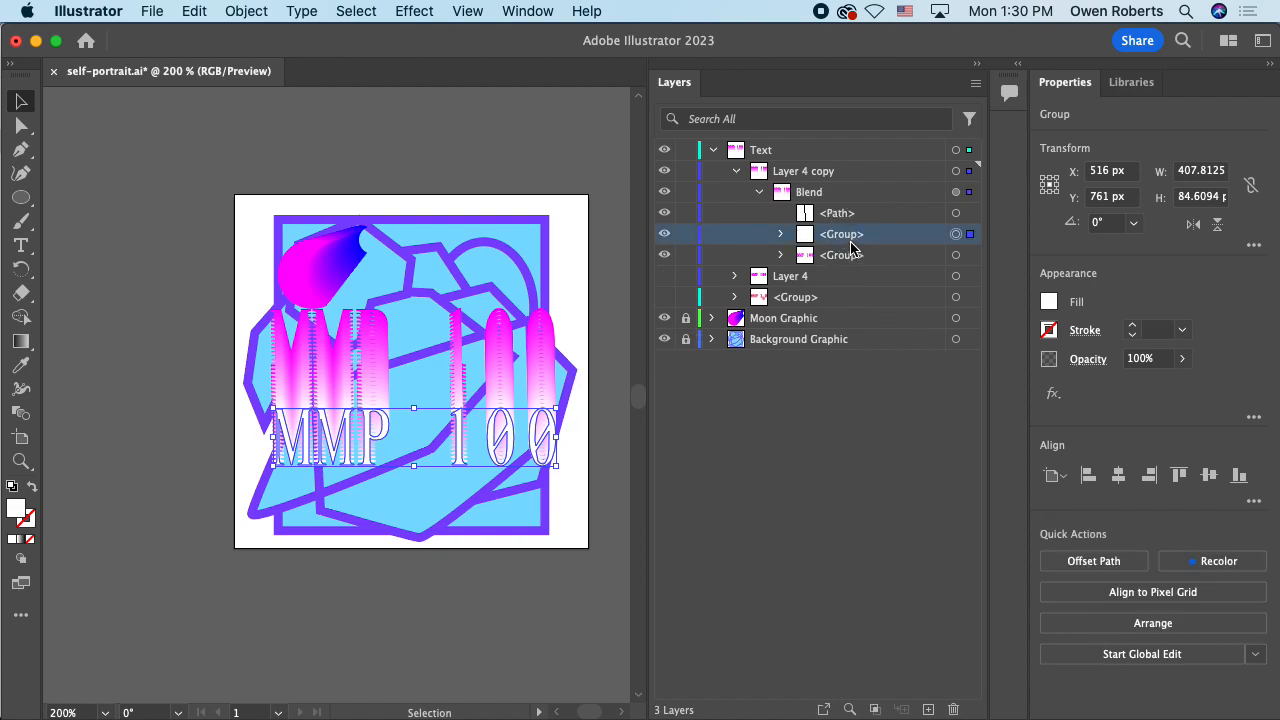
{"action": "left_click_drag", "start_coordinate": [847, 239], "coordinate": [848, 190]}
{"action": "left_click", "coordinate": [846, 195]}
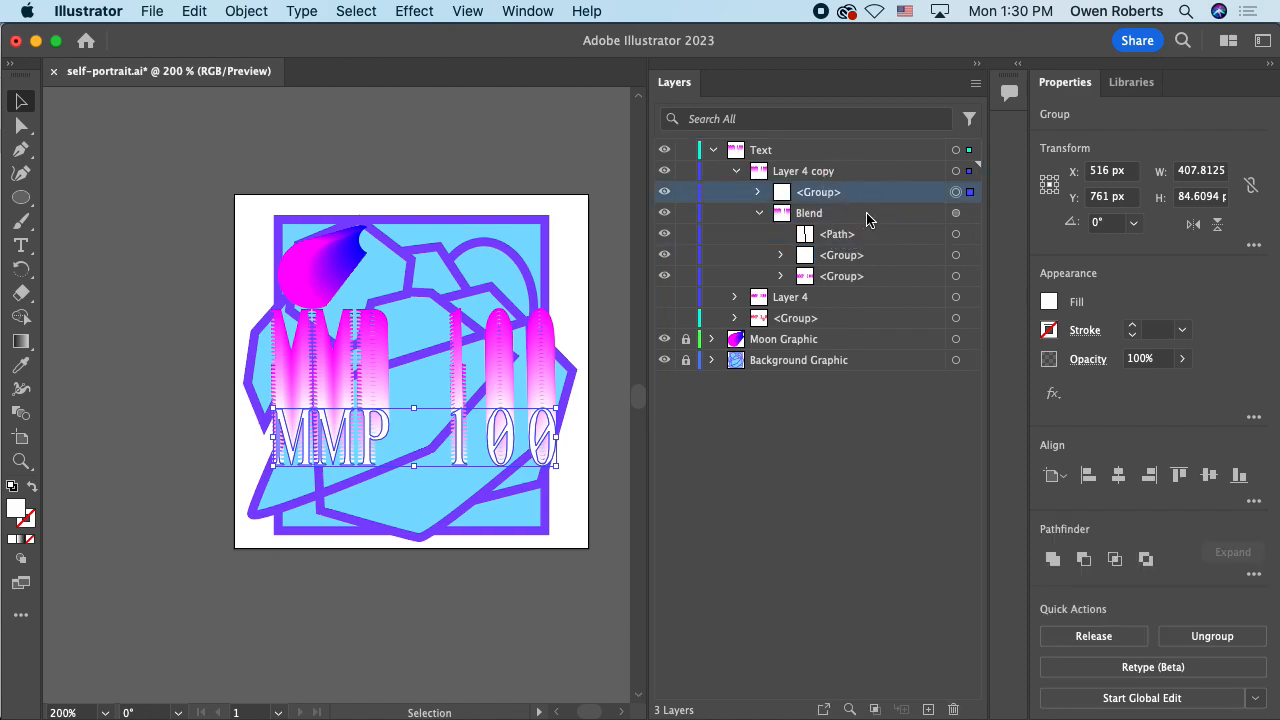
Step: Give the duplicated lettering group no fill and a black stroke, then deselect it
{"action": "left_click", "coordinate": [1050, 305]}
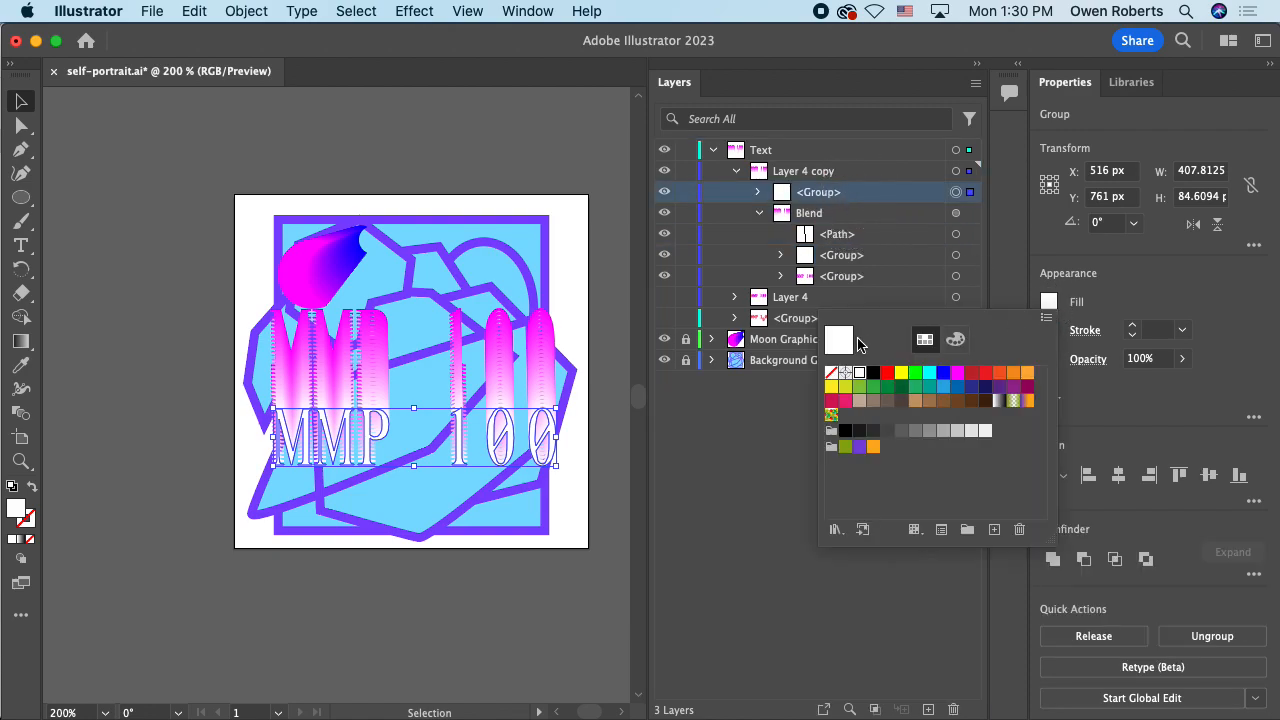
{"action": "left_click", "coordinate": [831, 372]}
{"action": "left_click", "coordinate": [1047, 331]}
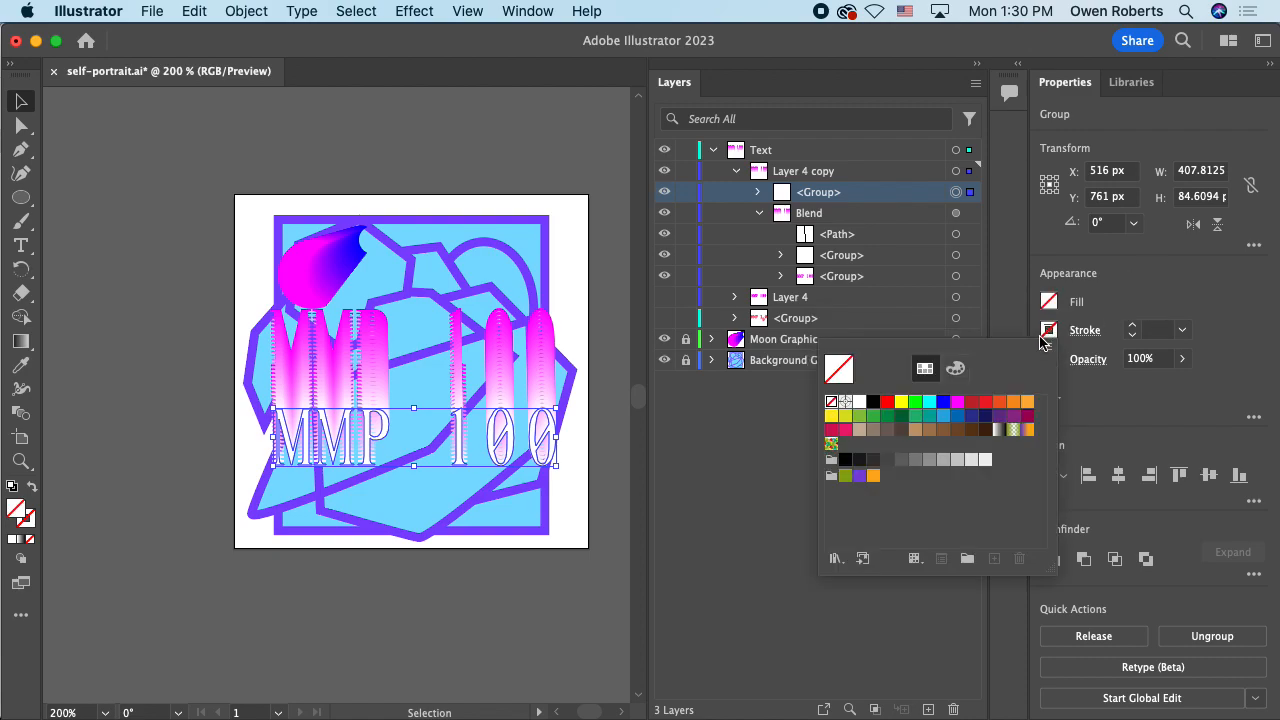
{"action": "left_click", "coordinate": [873, 401]}
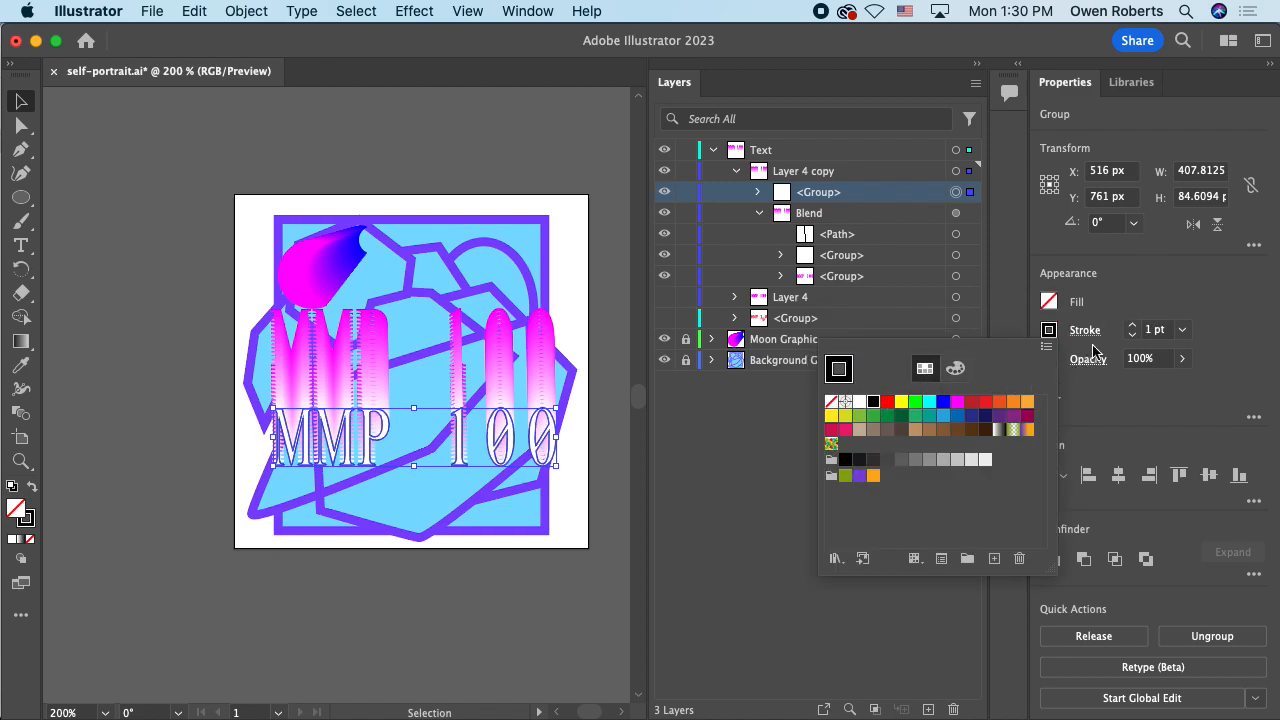
{"action": "left_click", "coordinate": [563, 541]}
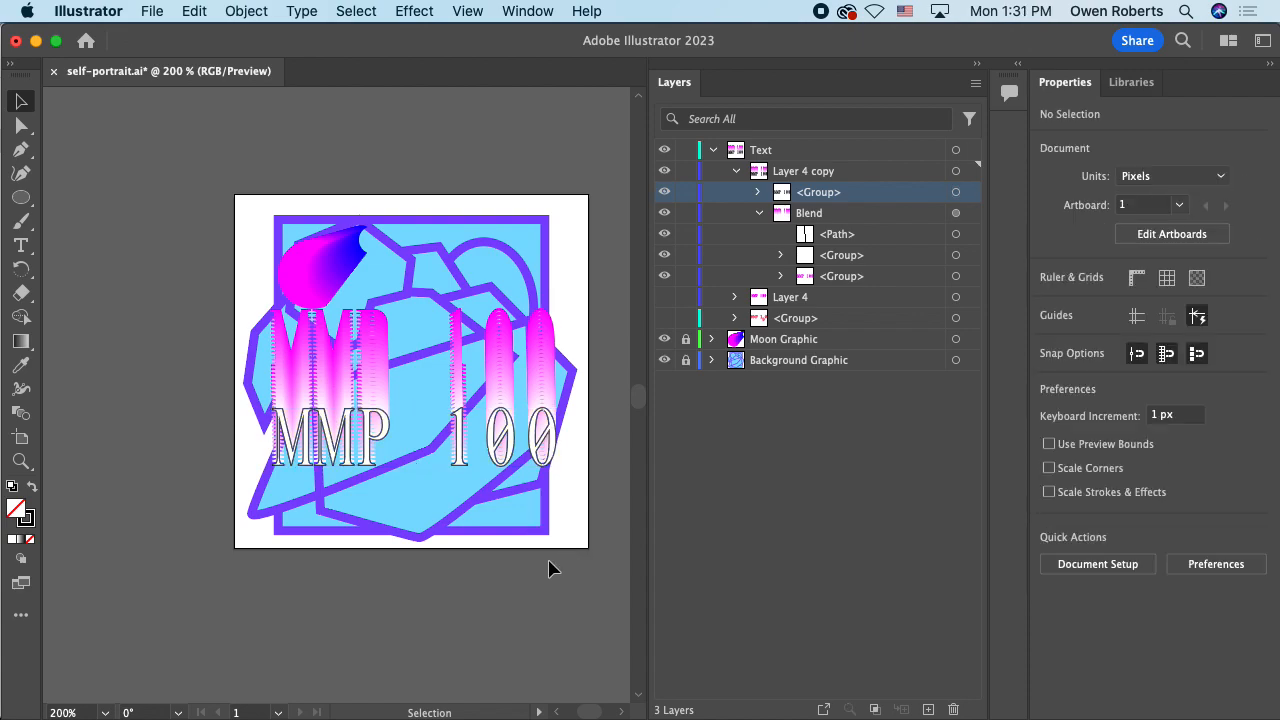
Step: Collapse and hide the Layer 4 copy sublayer, and show the original Layer 4 instead
{"action": "left_click", "coordinate": [759, 213]}
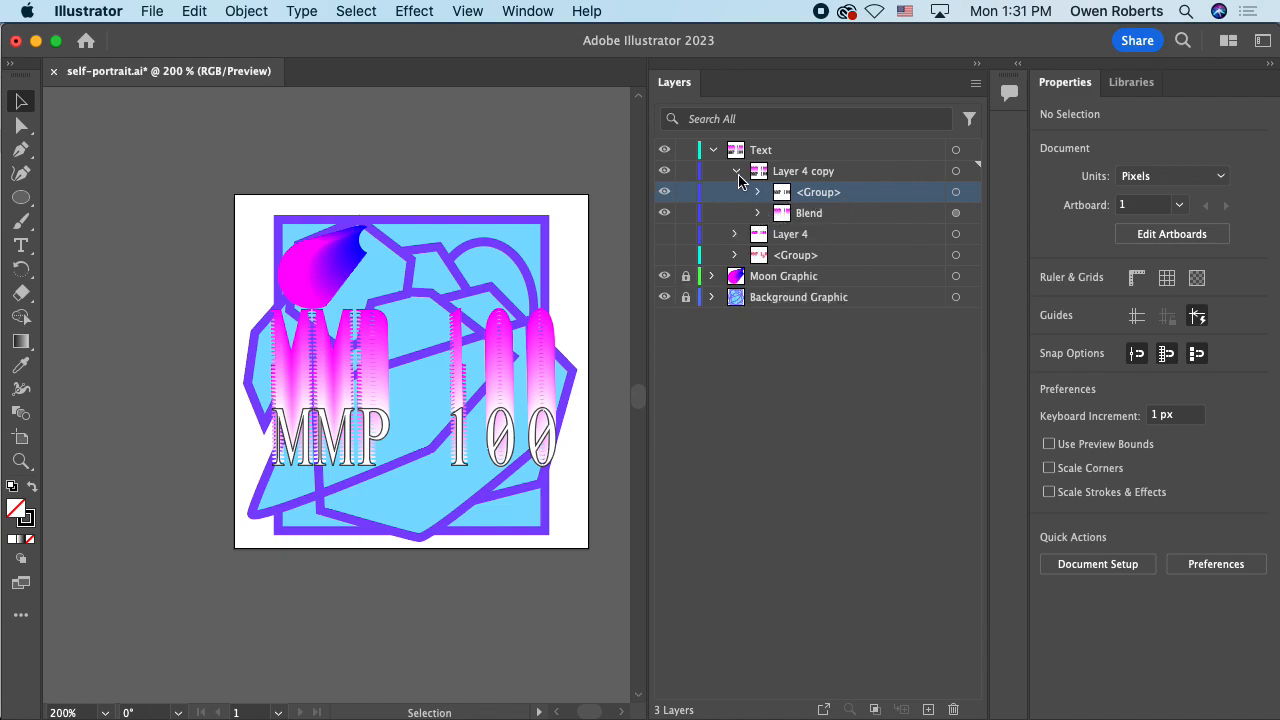
{"action": "left_click", "coordinate": [737, 172]}
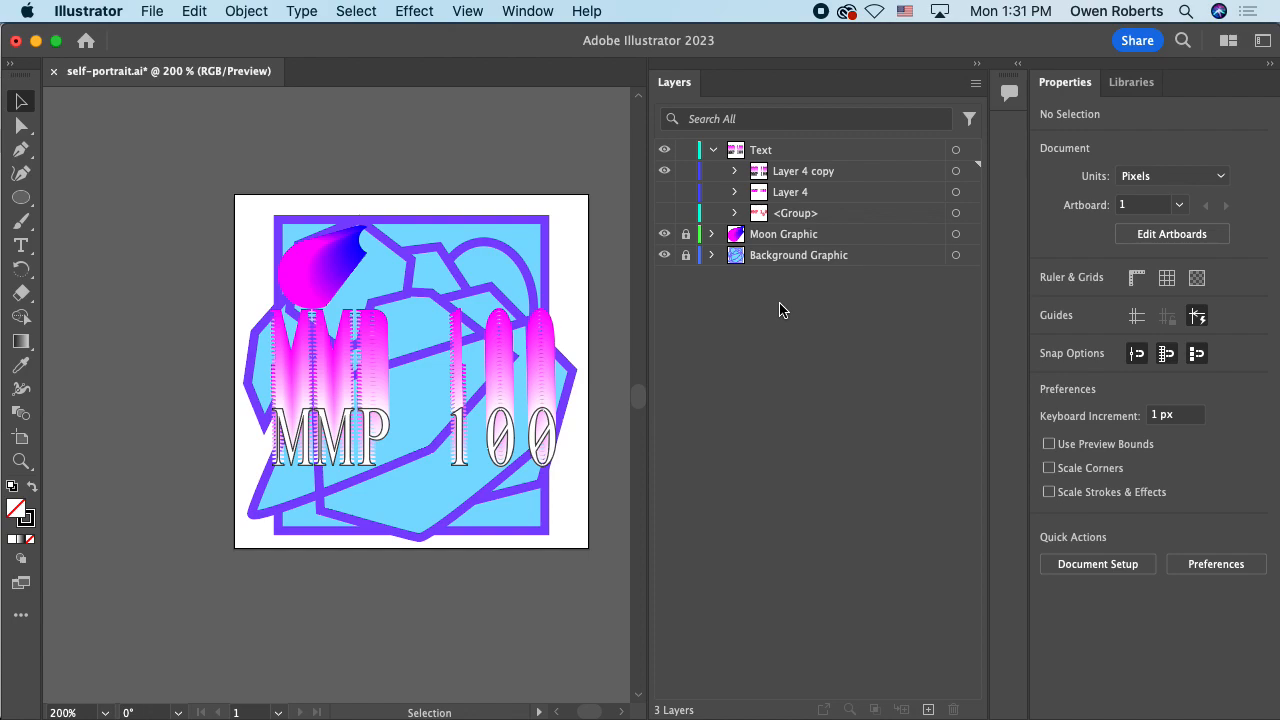
{"action": "left_click", "coordinate": [779, 193]}
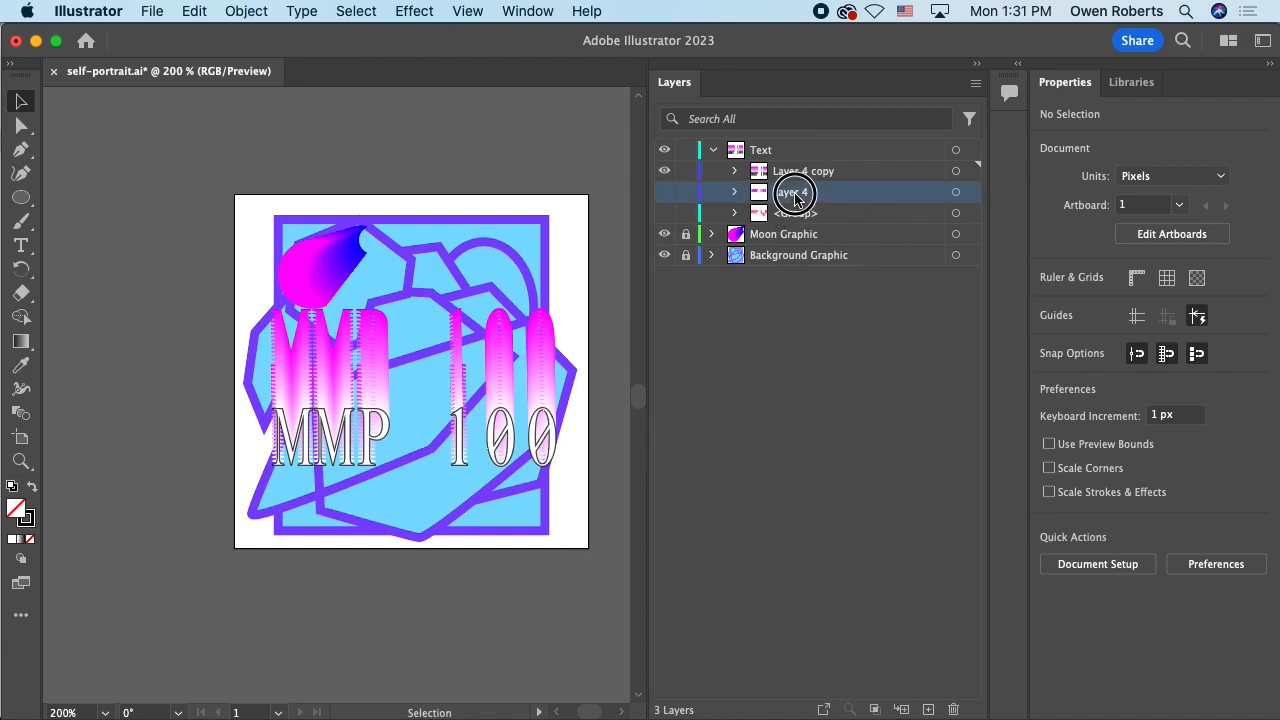
{"action": "left_click", "coordinate": [665, 171]}
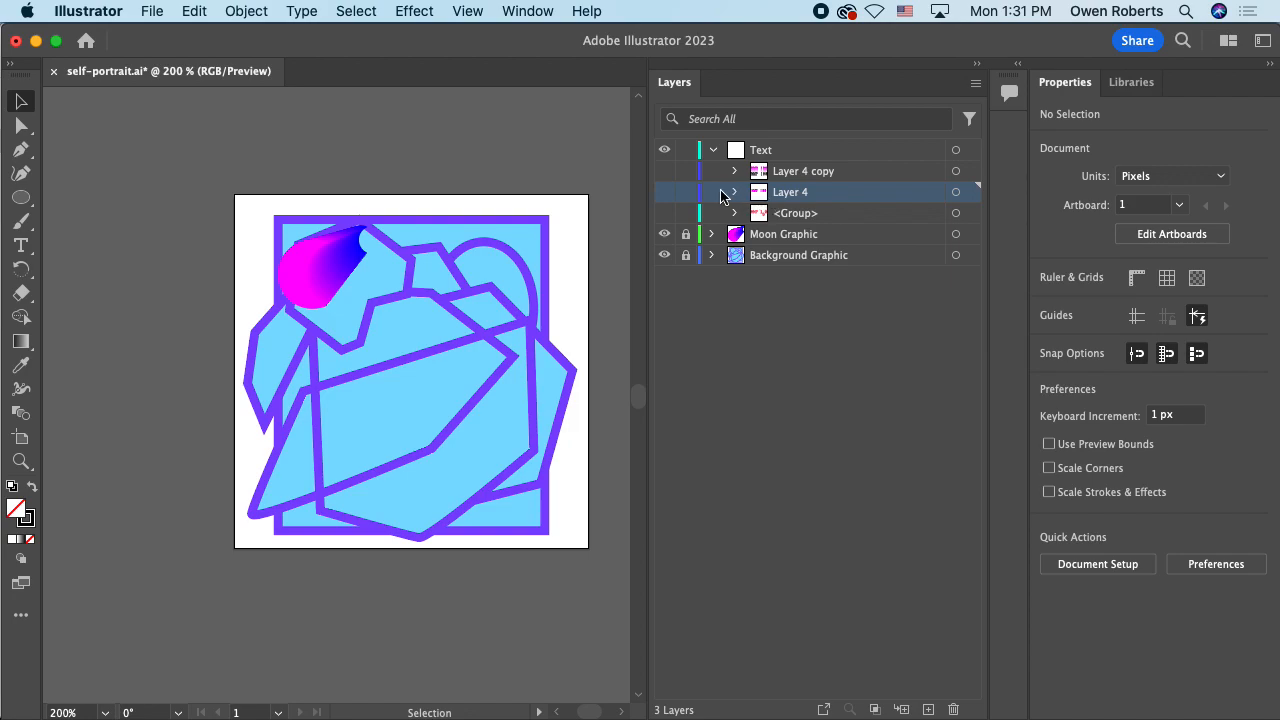
{"action": "left_click", "coordinate": [672, 193]}
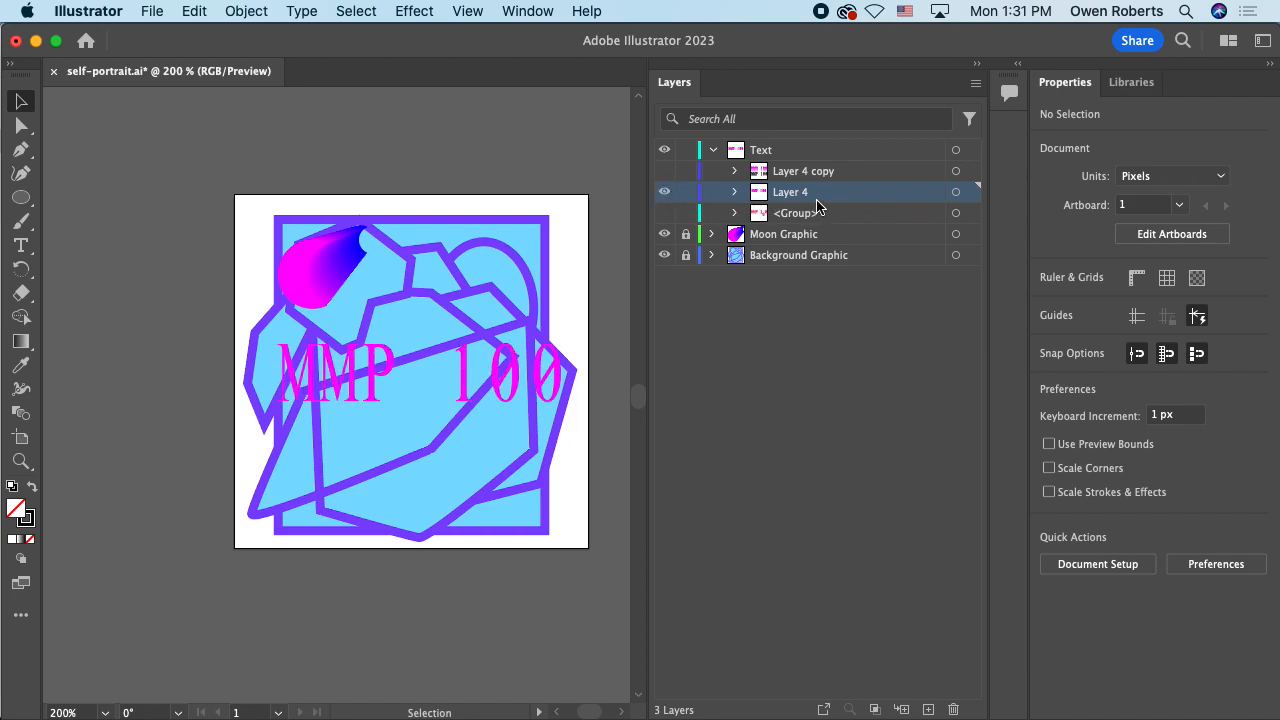
Step: Duplicate Layer 4 and hide the original so only the new copy of the lettering shows
{"action": "left_click", "coordinate": [975, 84]}
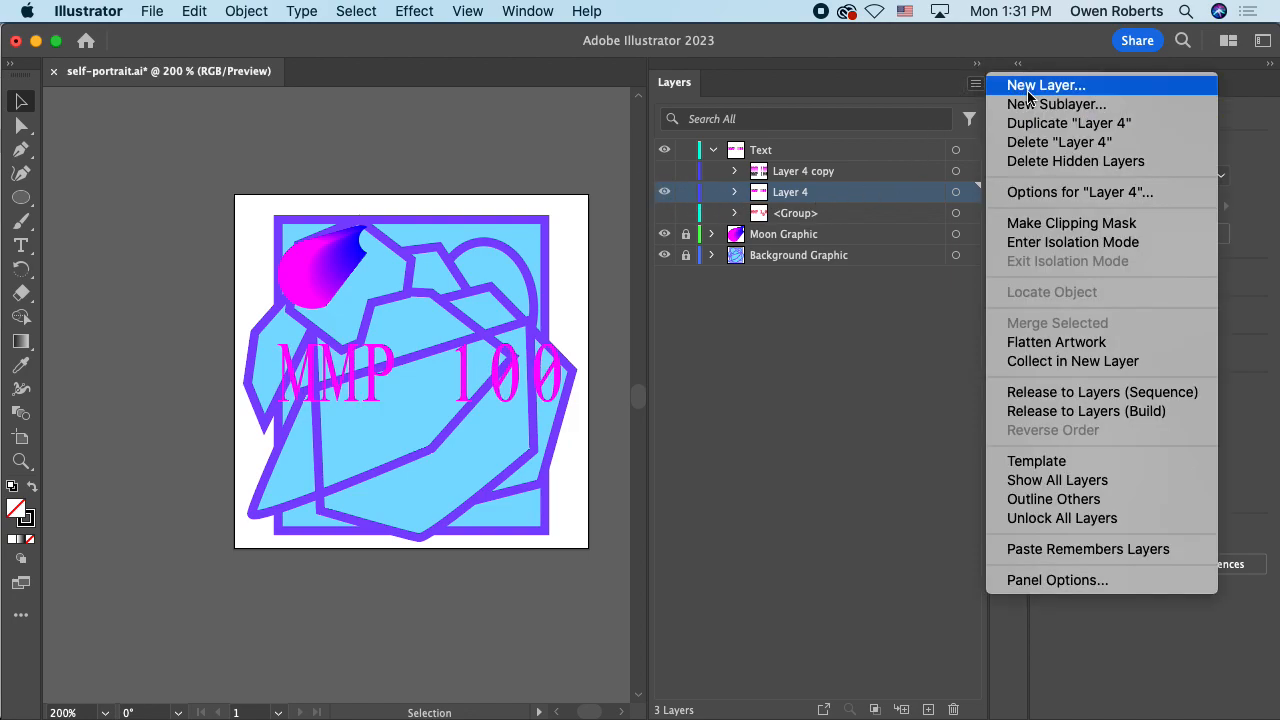
{"action": "left_click", "coordinate": [1068, 123]}
{"action": "left_click", "coordinate": [670, 214]}
Step: Expand the MMP 100 text in Layer 4 copy 2 into shapes, with Object and Fill enabled
{"action": "left_click", "coordinate": [462, 384]}
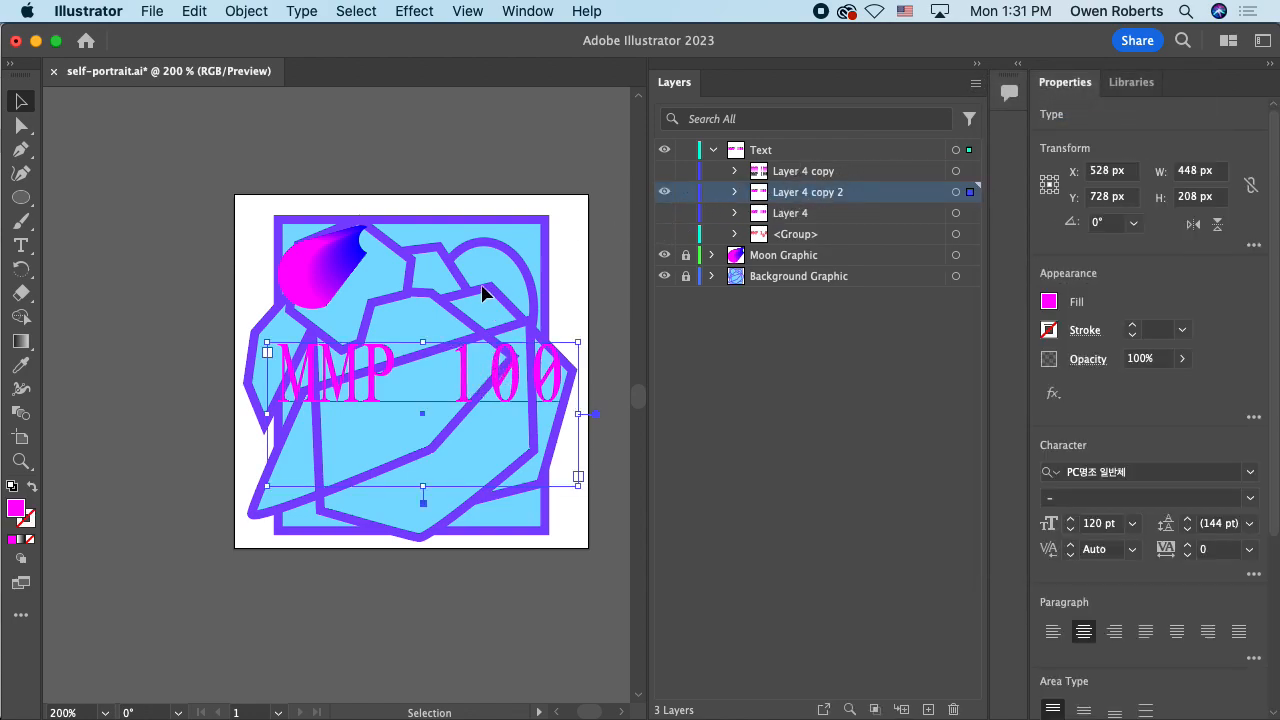
{"action": "right_click", "coordinate": [510, 358]}
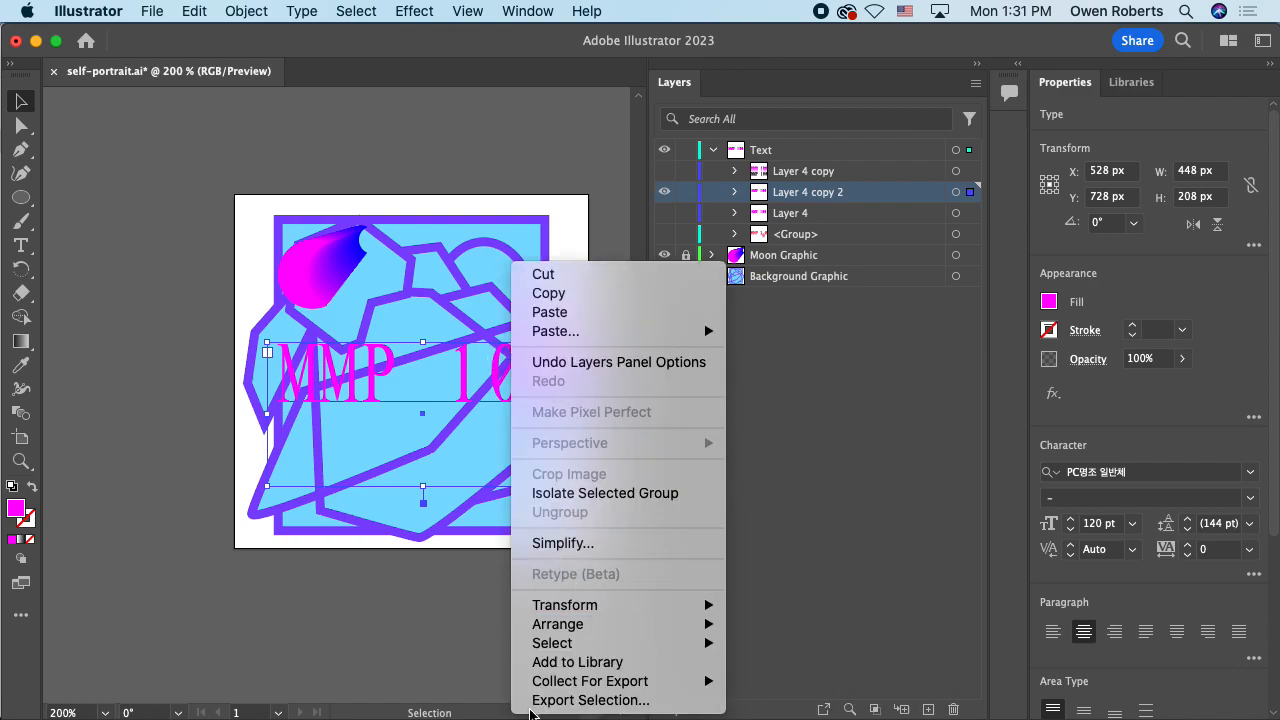
{"action": "left_click", "coordinate": [545, 443]}
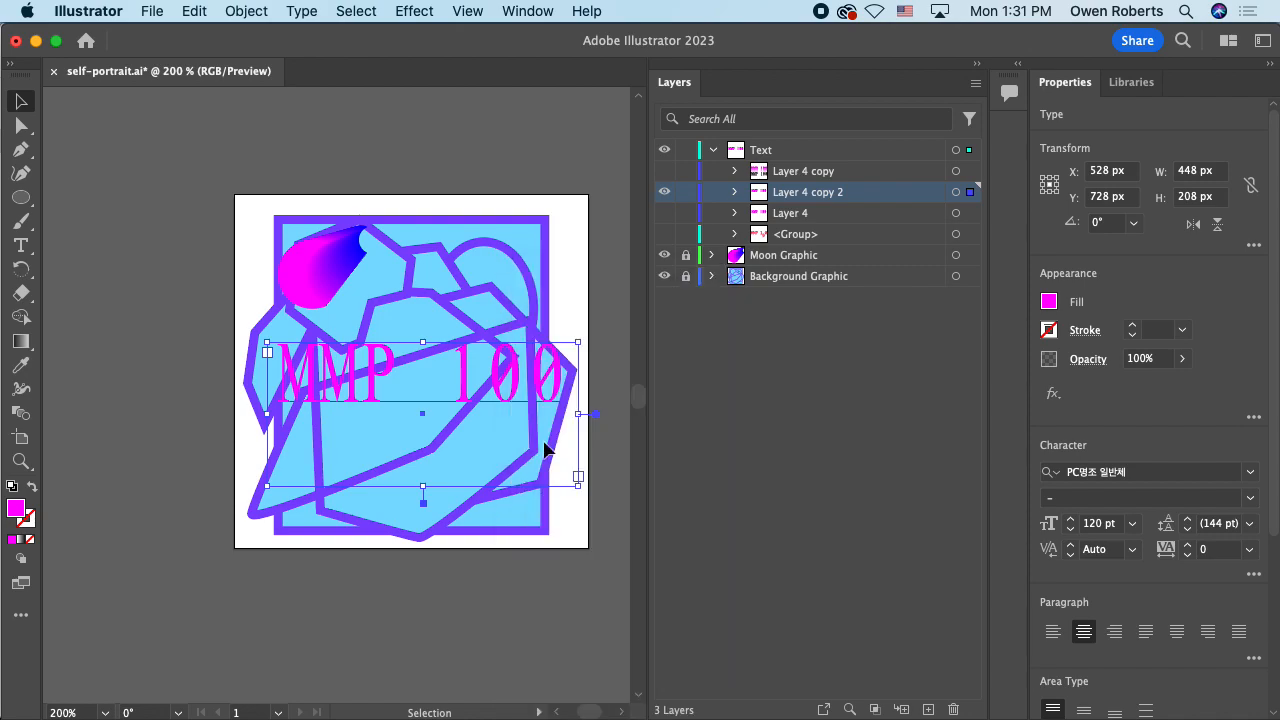
{"action": "left_click", "coordinate": [248, 12]}
{"action": "left_click", "coordinate": [301, 251]}
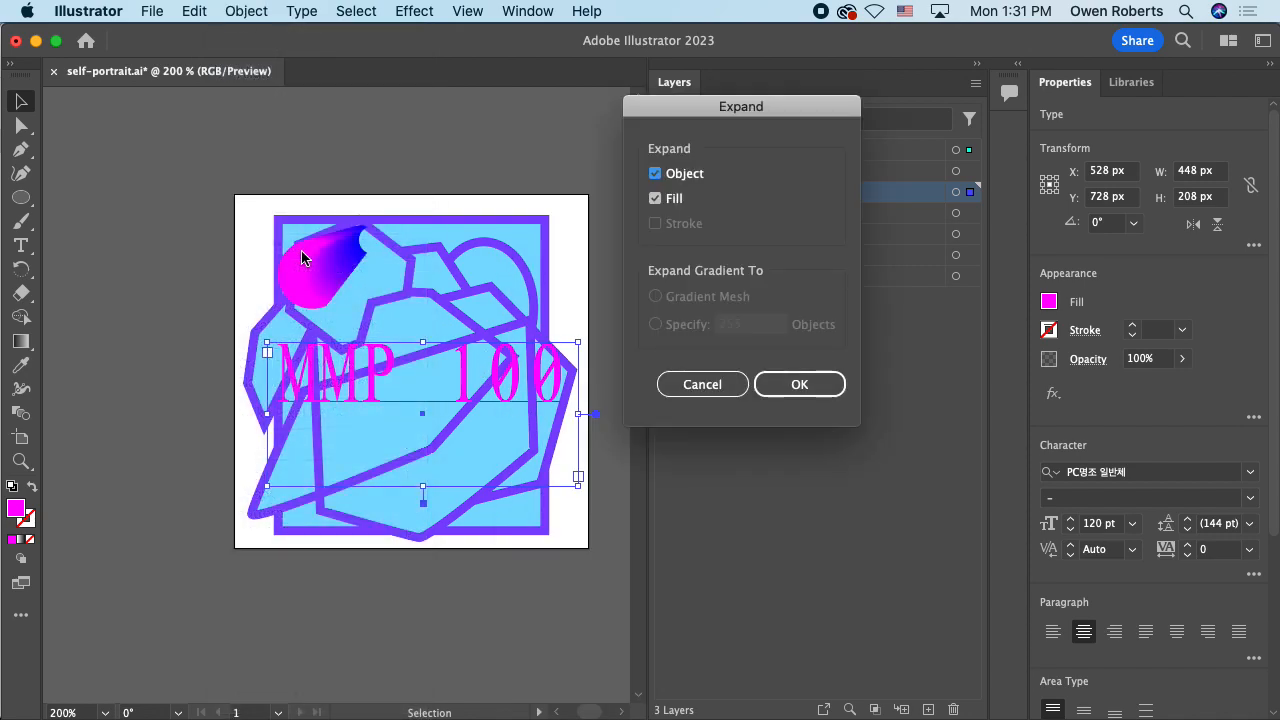
{"action": "left_click", "coordinate": [797, 383]}
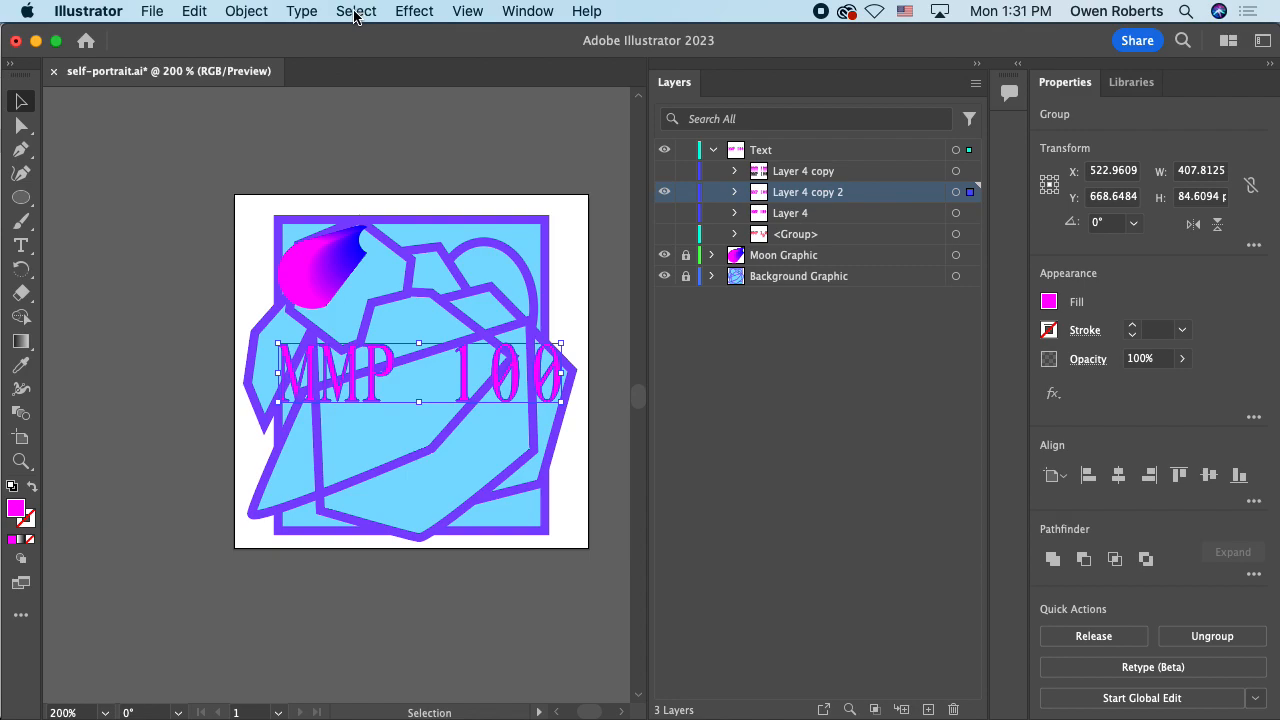
Step: Apply the 3D Inflate effect to the expanded MMP 100 lettering and check it up close
{"action": "left_click", "coordinate": [414, 12]}
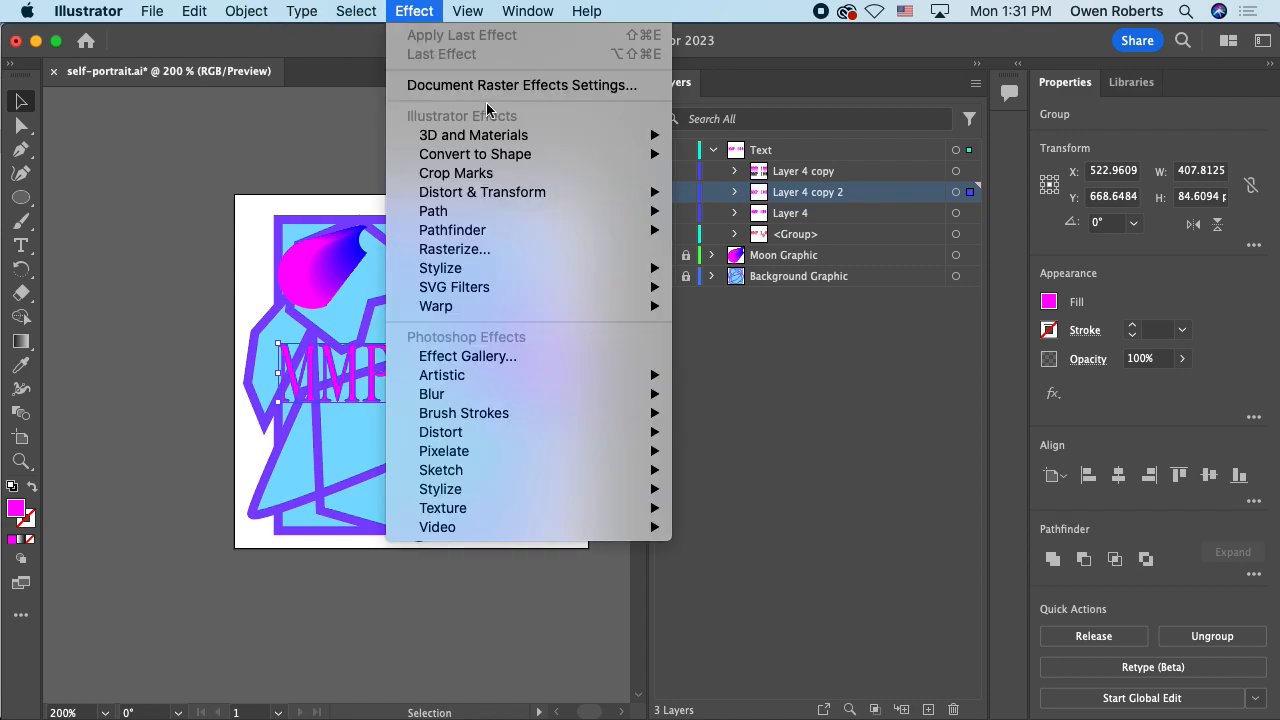
{"action": "mouse_move", "coordinate": [527, 296]}
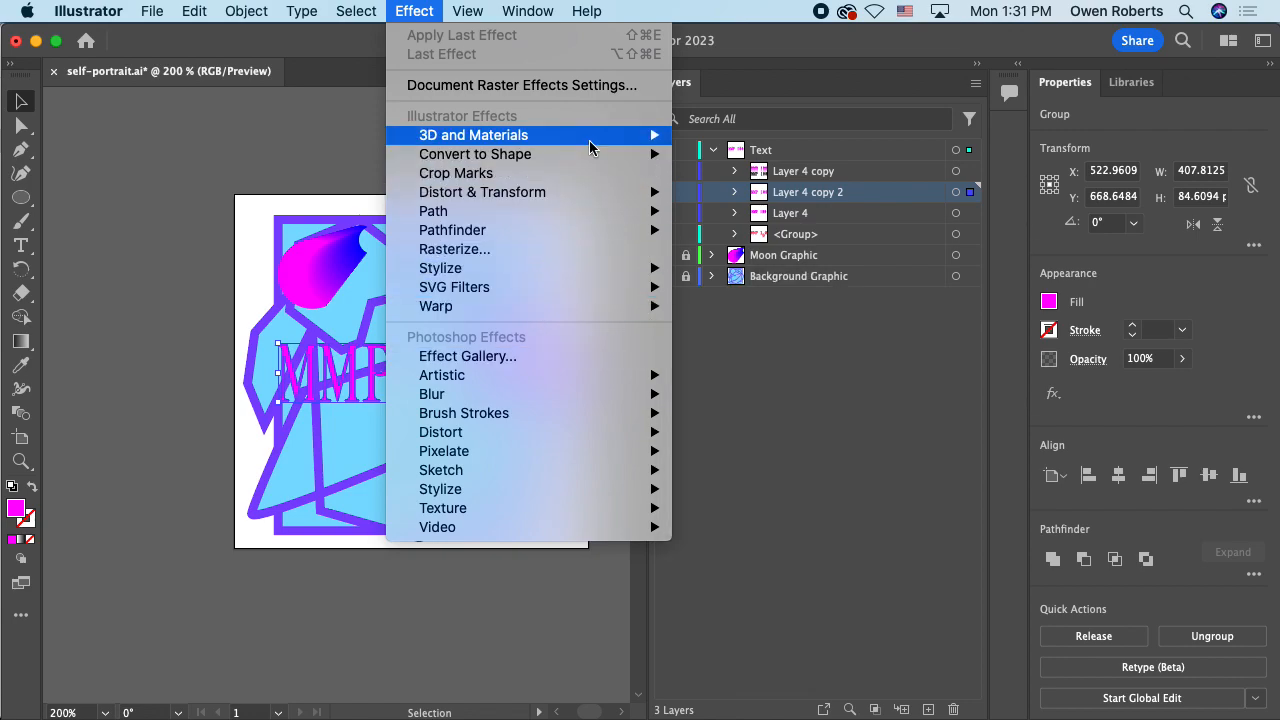
{"action": "mouse_move", "coordinate": [590, 140]}
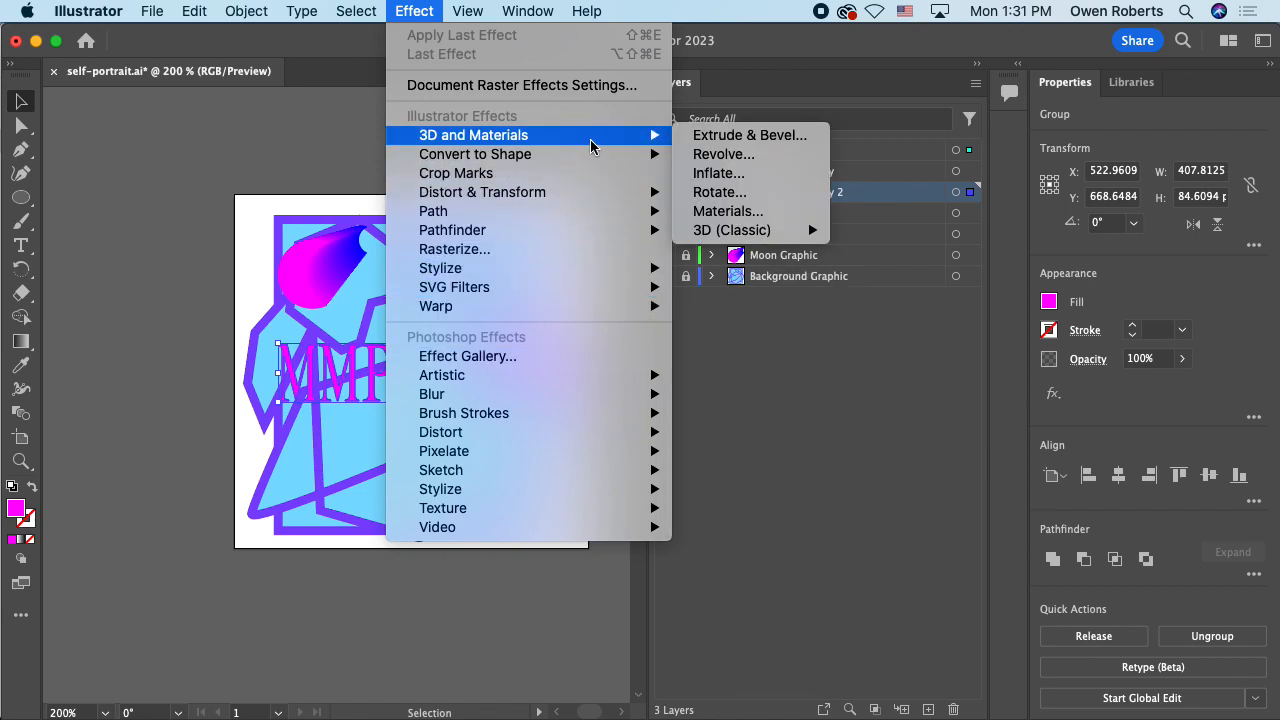
{"action": "left_click", "coordinate": [748, 179]}
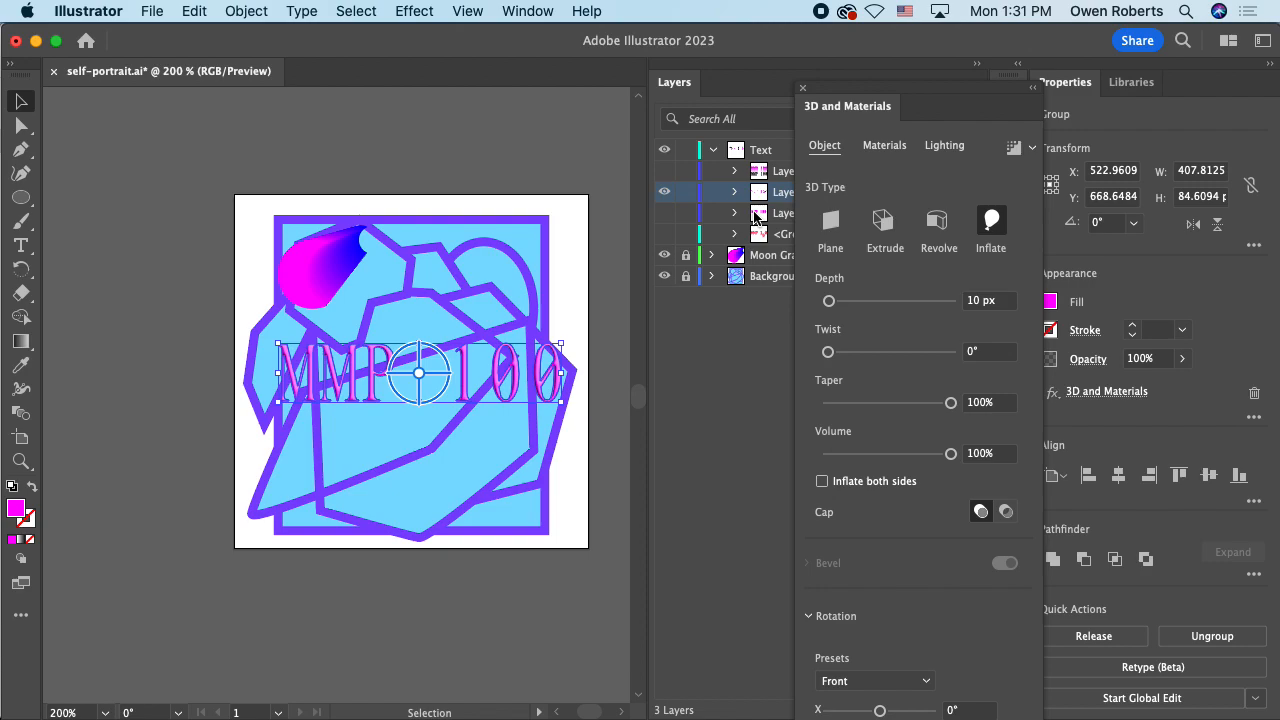
{"action": "scroll", "coordinate": [440, 374], "scroll_direction": "up", "scroll_amount": 5}
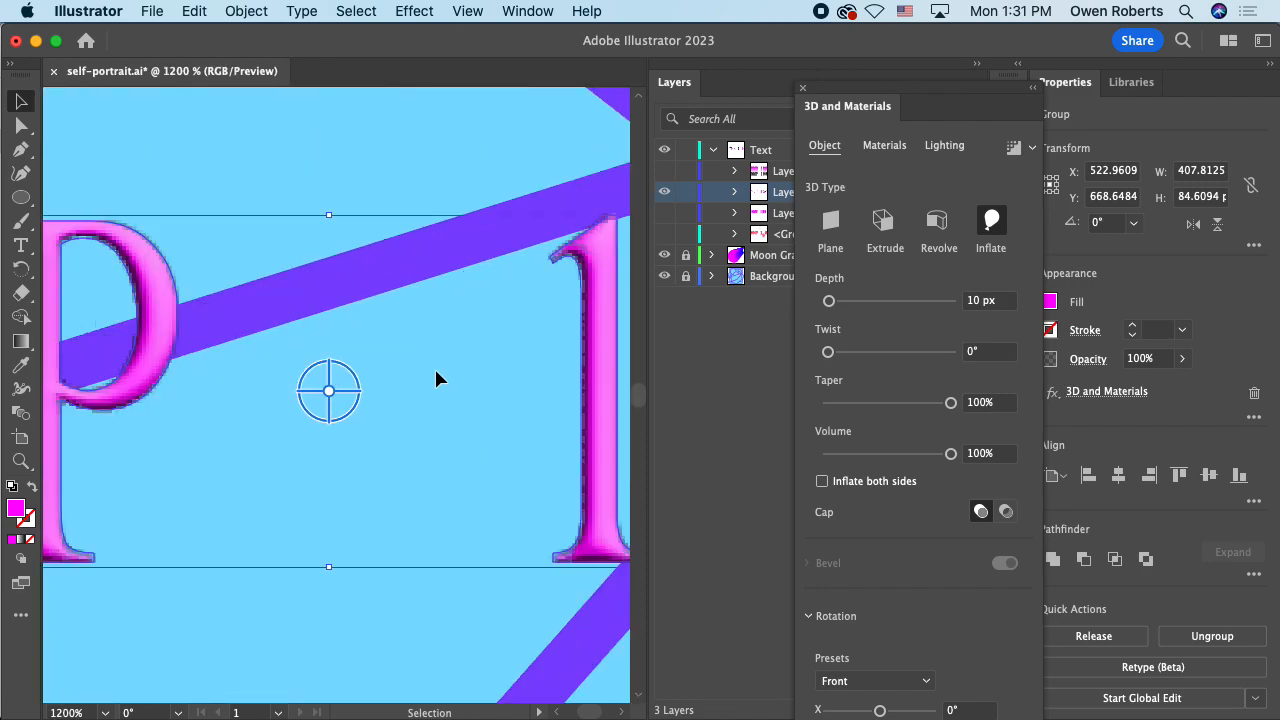
{"action": "scroll", "coordinate": [436, 380], "scroll_direction": "down", "scroll_amount": 6}
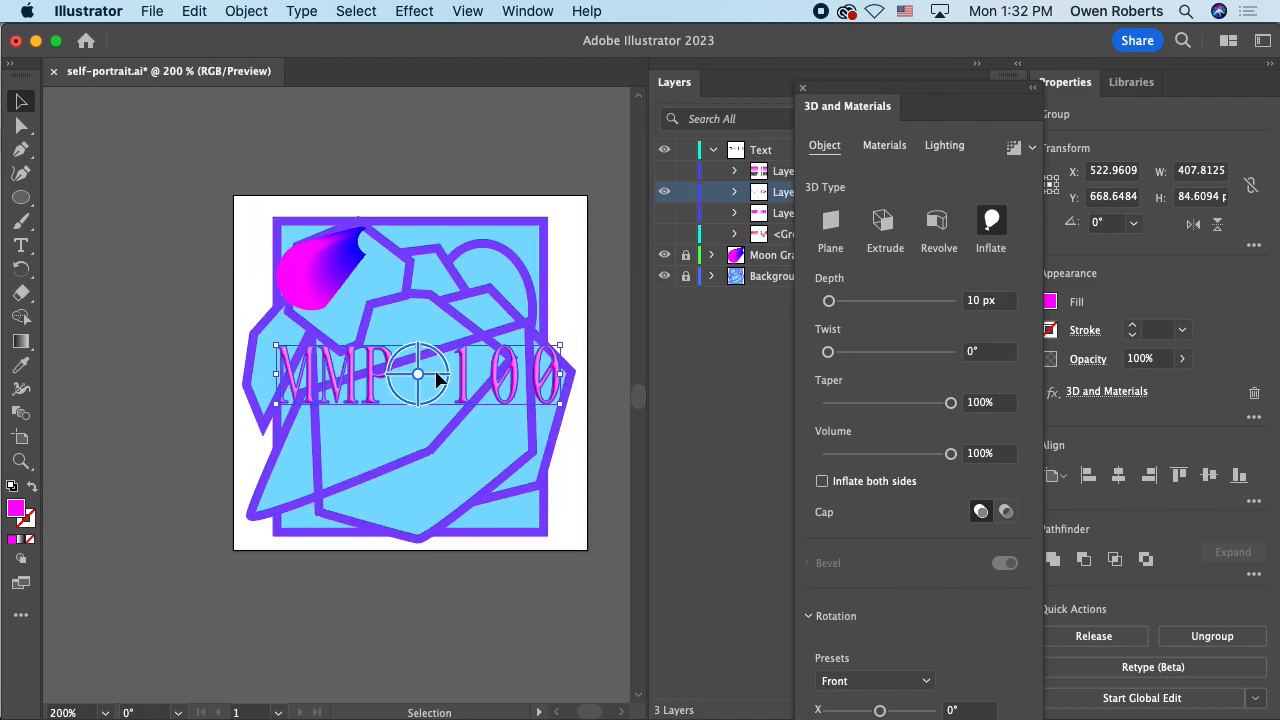
Step: Set the inflated lettering's depth to about 923 px and its twist to 12°
{"action": "scroll", "coordinate": [436, 377], "scroll_direction": "up", "scroll_amount": 4}
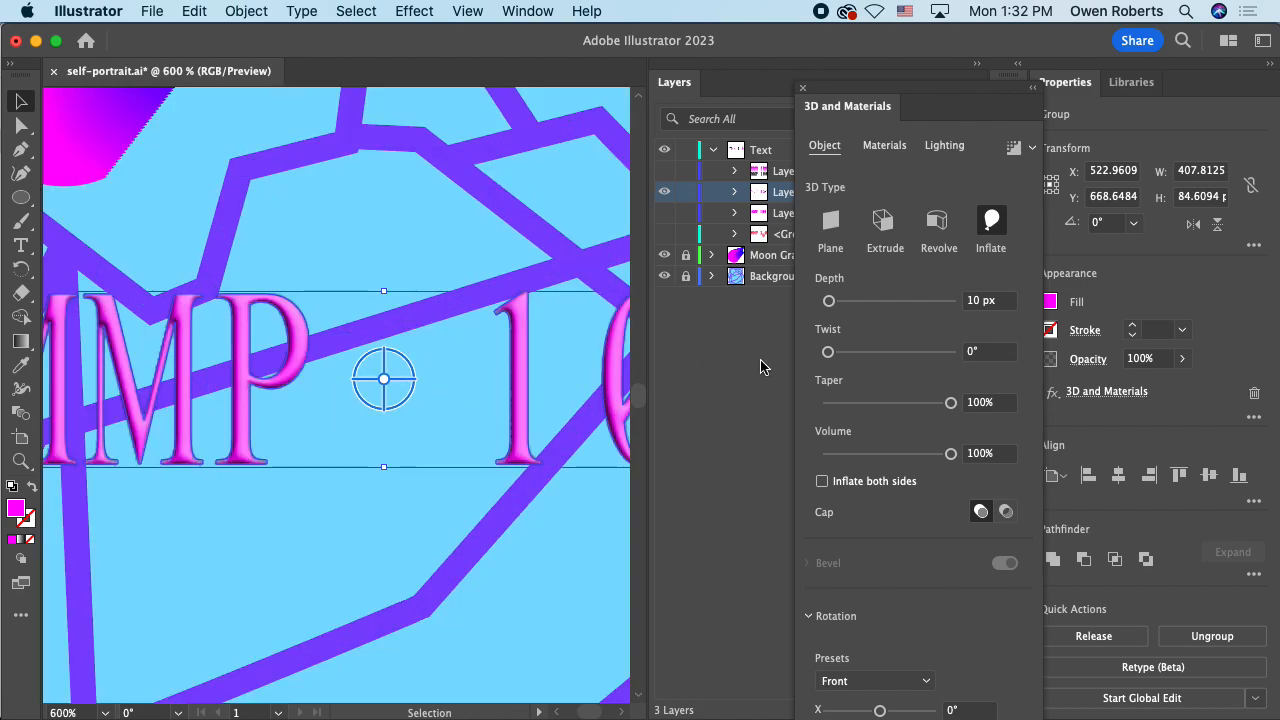
{"action": "left_click_drag", "start_coordinate": [828, 301], "coordinate": [884, 301]}
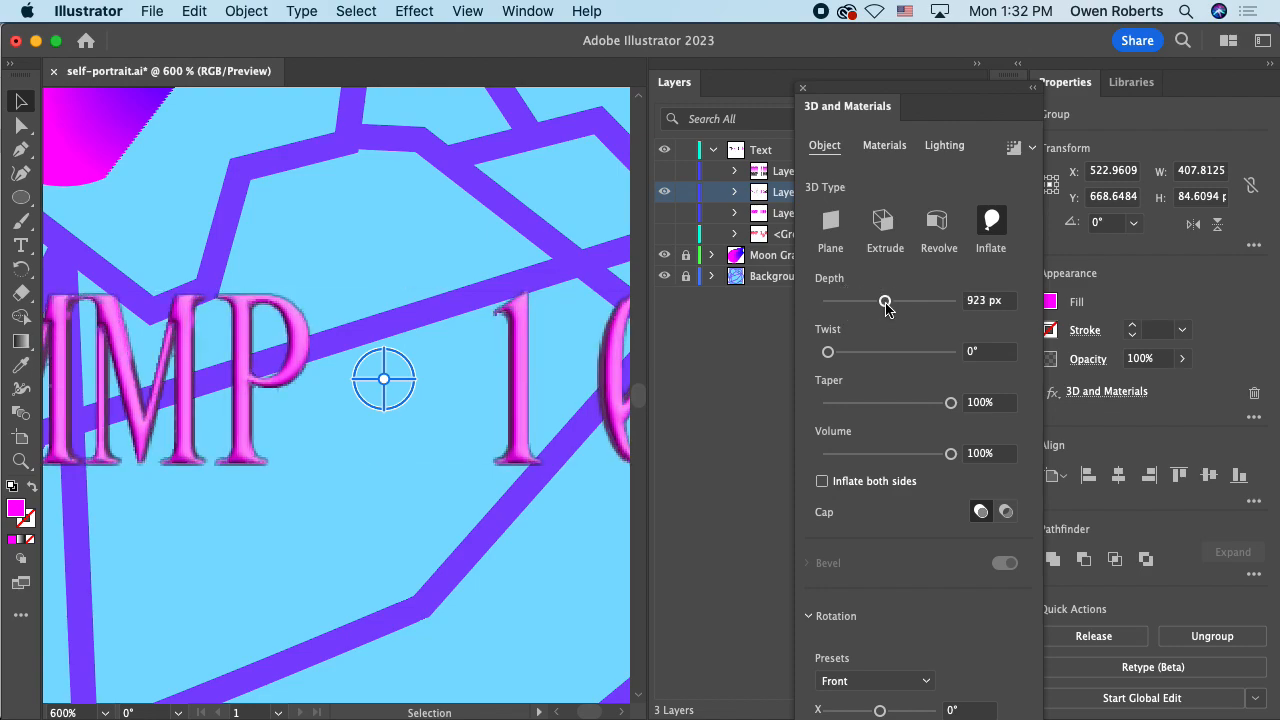
{"action": "left_click_drag", "start_coordinate": [829, 352], "coordinate": [878, 358]}
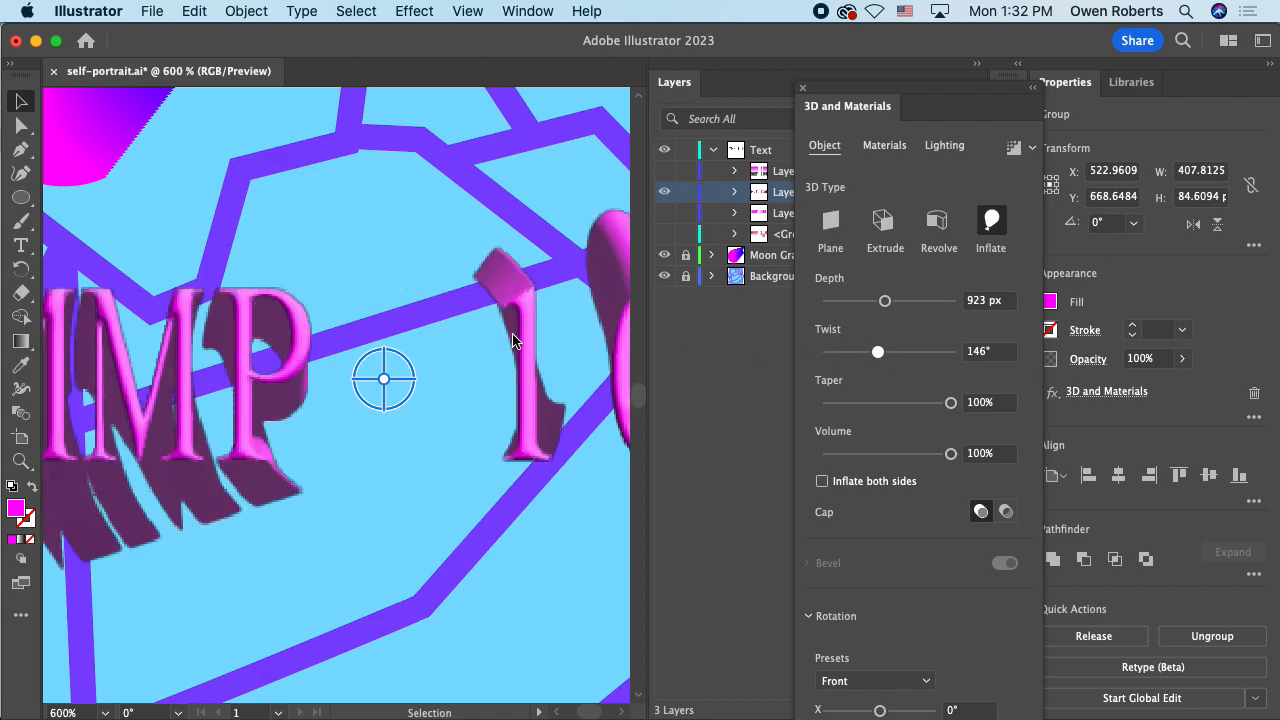
{"action": "scroll", "coordinate": [517, 342], "scroll_direction": "down", "scroll_amount": 3}
{"action": "scroll", "coordinate": [517, 342], "scroll_direction": "up", "scroll_amount": 1}
{"action": "left_click_drag", "start_coordinate": [877, 356], "coordinate": [846, 360]}
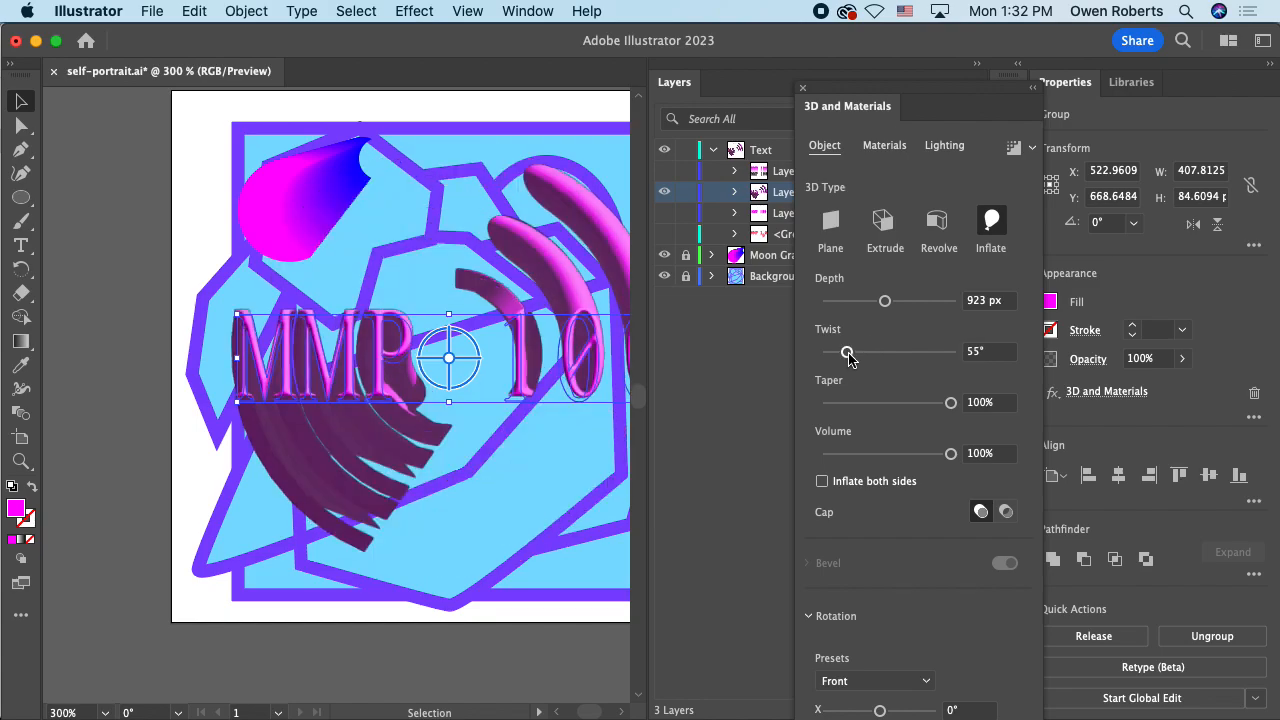
{"action": "left_click", "coordinate": [1004, 354]}
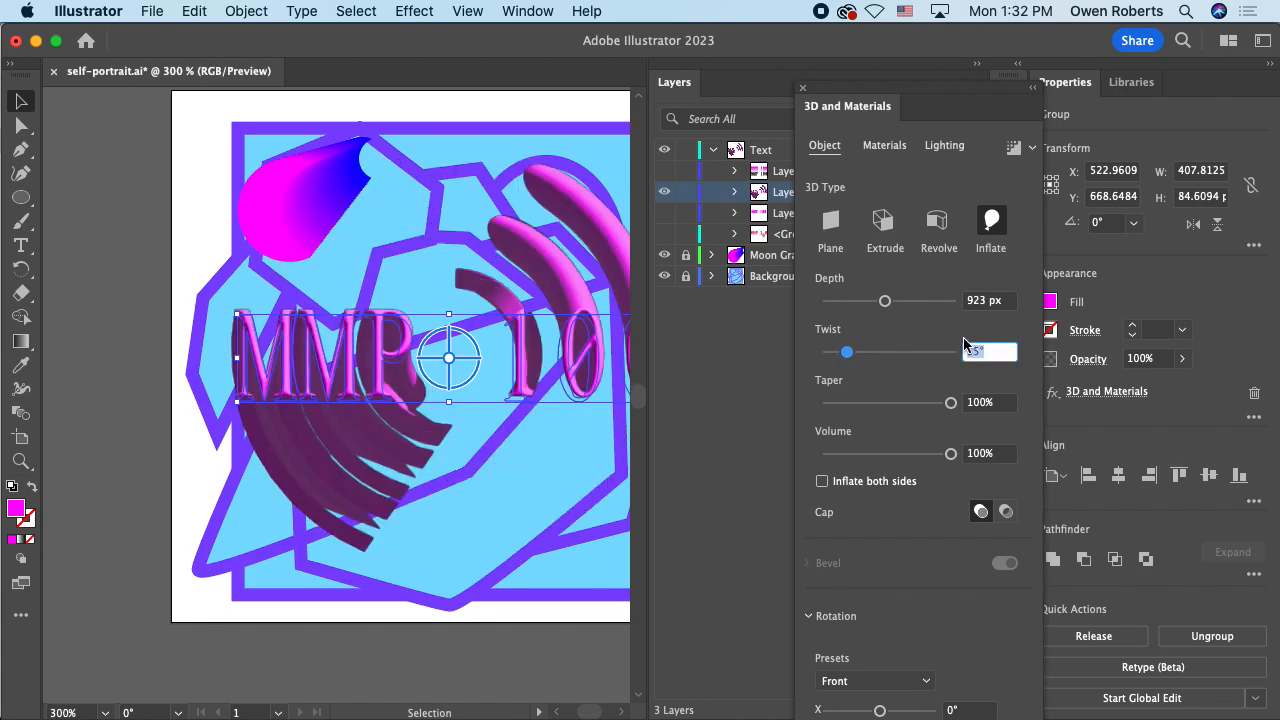
{"action": "type", "text": "12"}
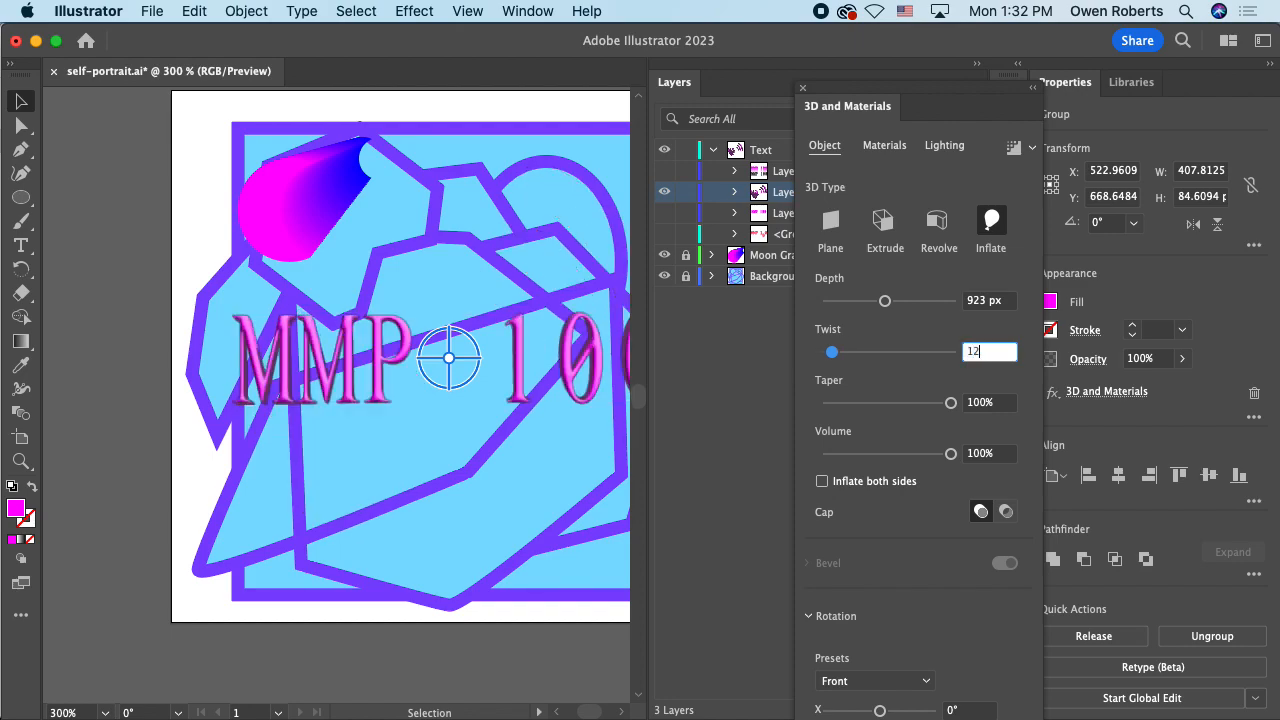
{"action": "key", "text": "Return"}
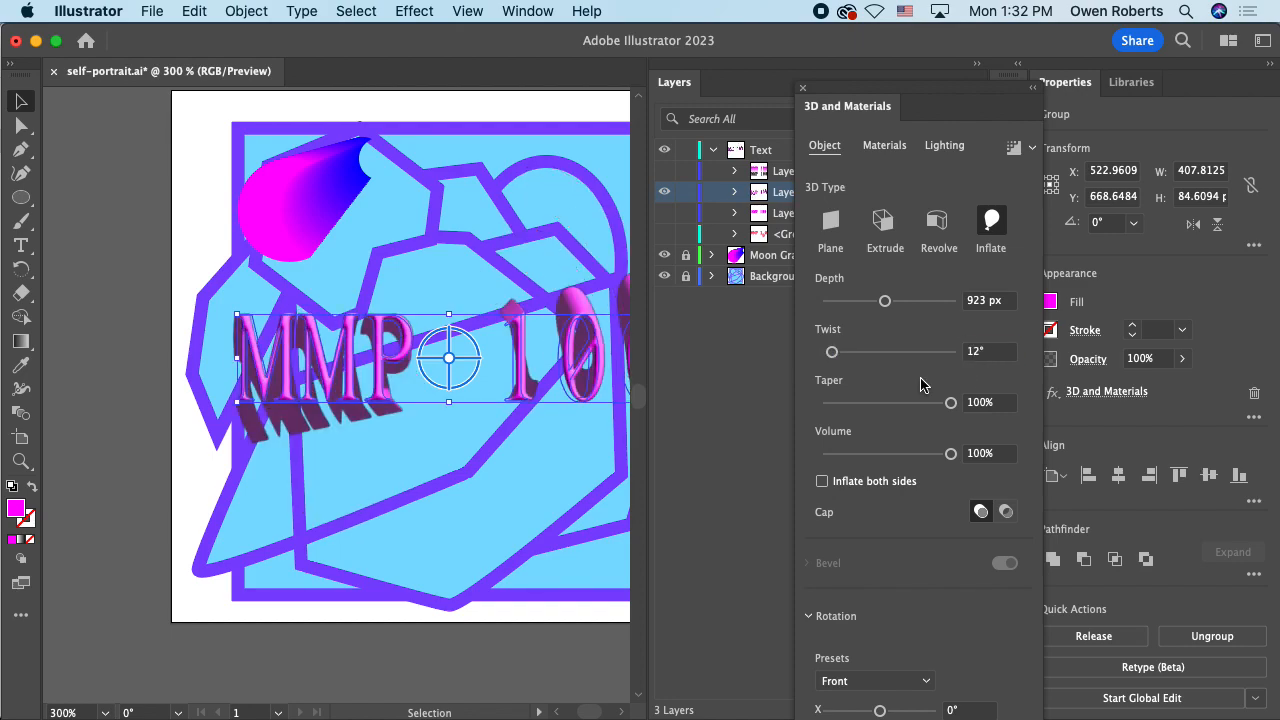
Step: Reduce the inflated lettering's taper and volume to about 53% each
{"action": "left_click_drag", "start_coordinate": [950, 402], "coordinate": [890, 405]}
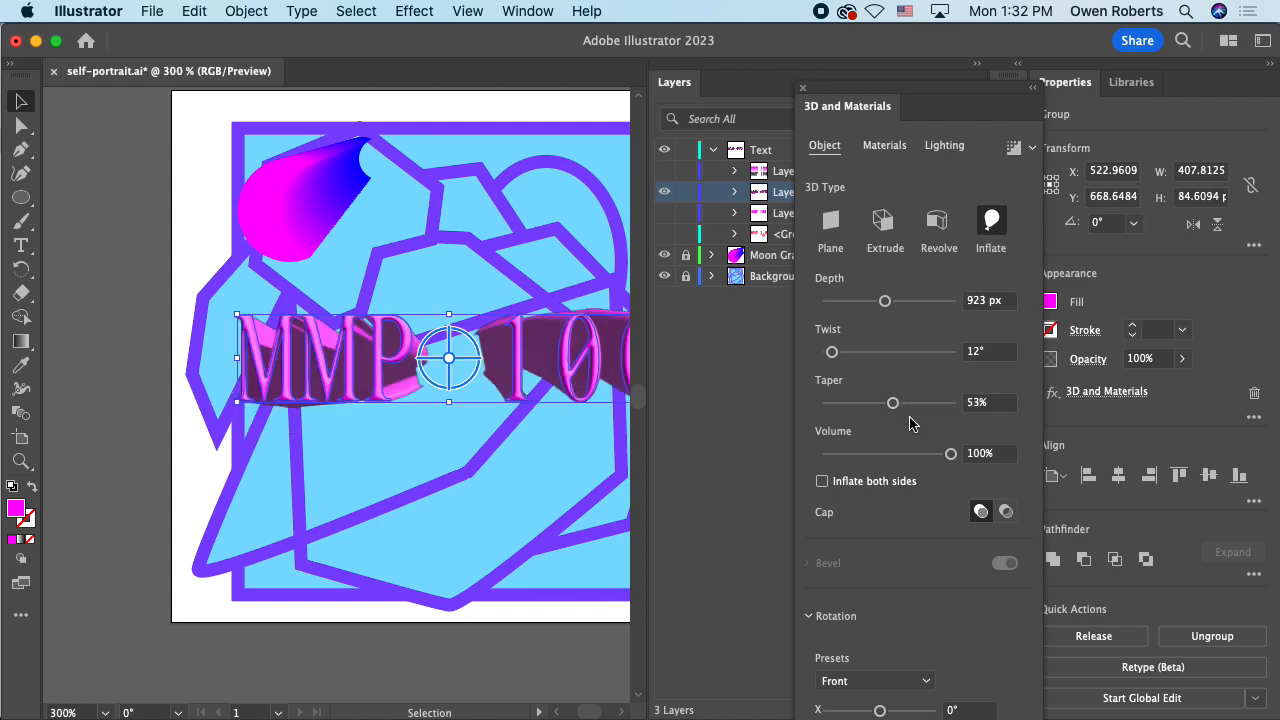
{"action": "left_click_drag", "start_coordinate": [933, 453], "coordinate": [893, 453]}
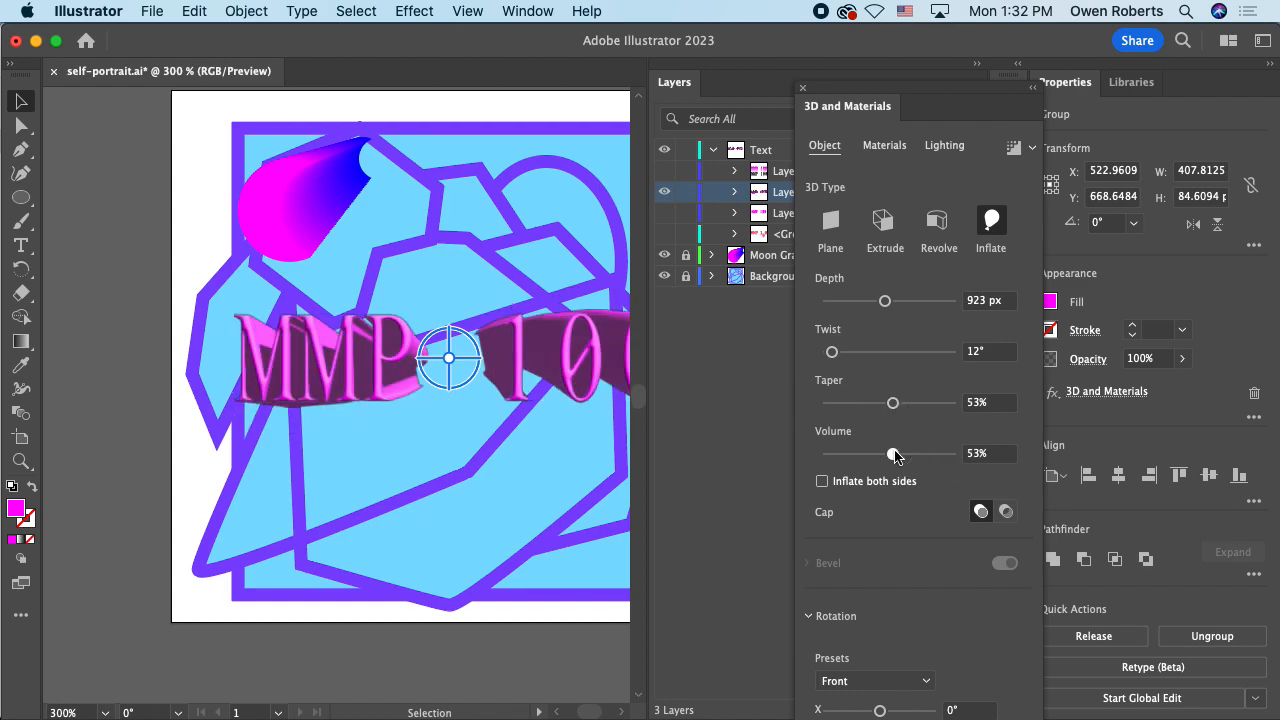
Step: Raise the inflated lettering's taper to 100%
{"action": "left_click_drag", "start_coordinate": [894, 403], "coordinate": [951, 403]}
{"action": "left_click_drag", "start_coordinate": [875, 93], "coordinate": [869, 35]}
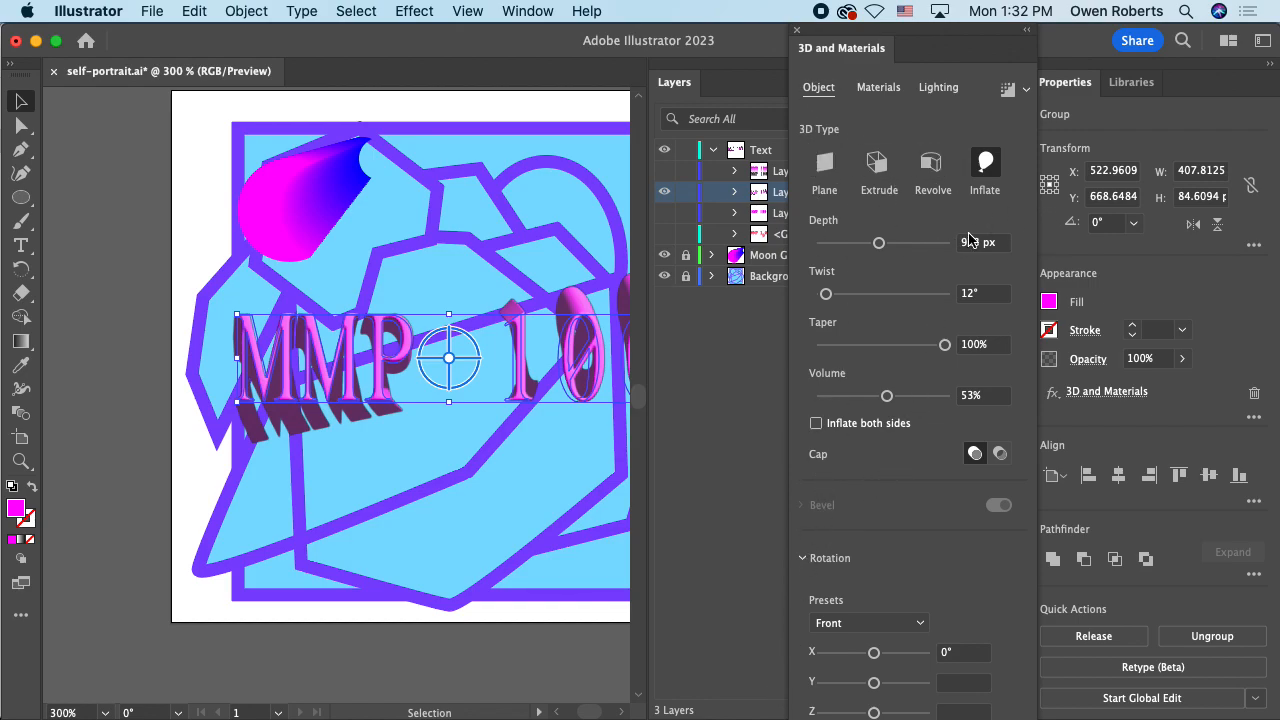
Step: Try the Stylized Concrete Fanpaver material on the inflated lettering, then restore the Default material
{"action": "left_click", "coordinate": [888, 89]}
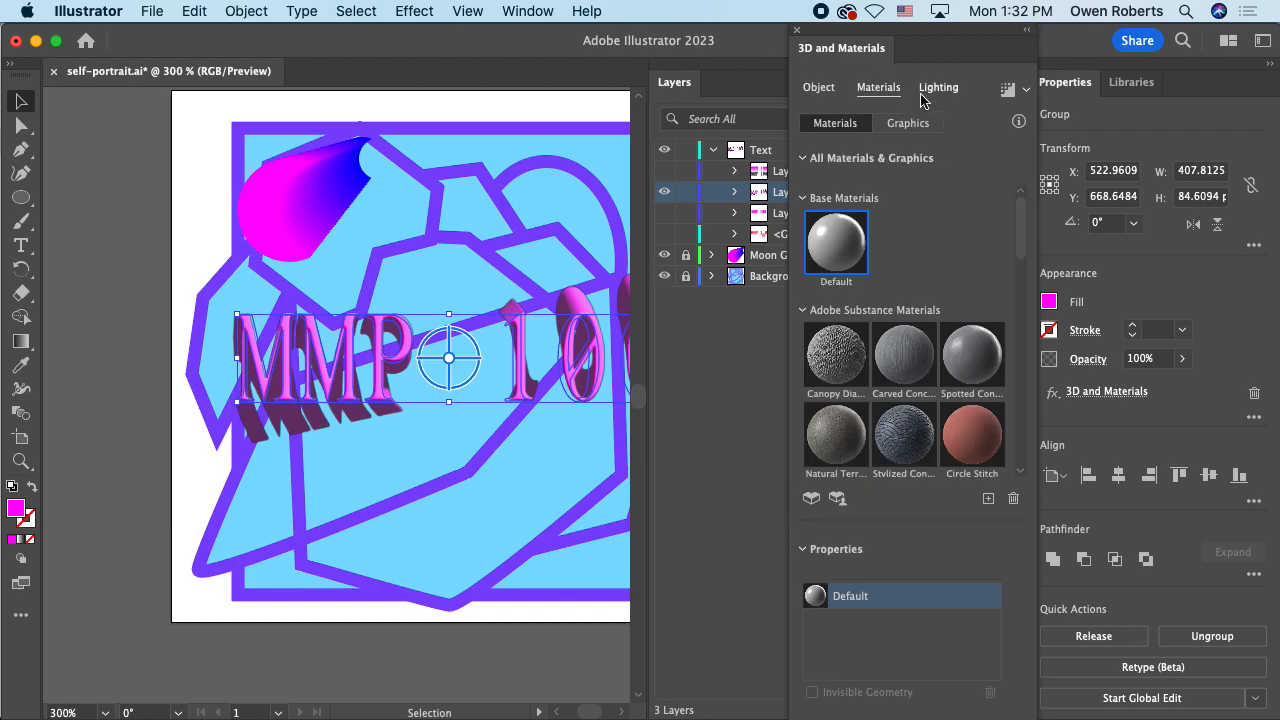
{"action": "left_click", "coordinate": [890, 433]}
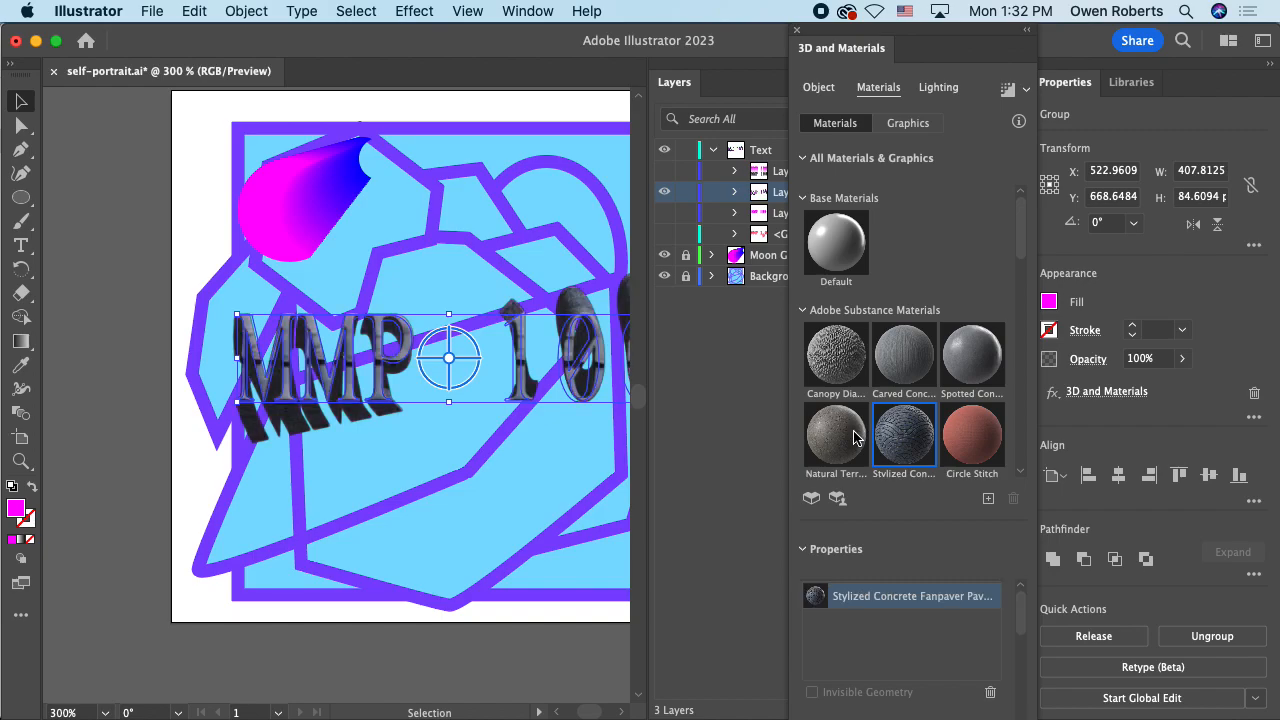
{"action": "left_click", "coordinate": [845, 245]}
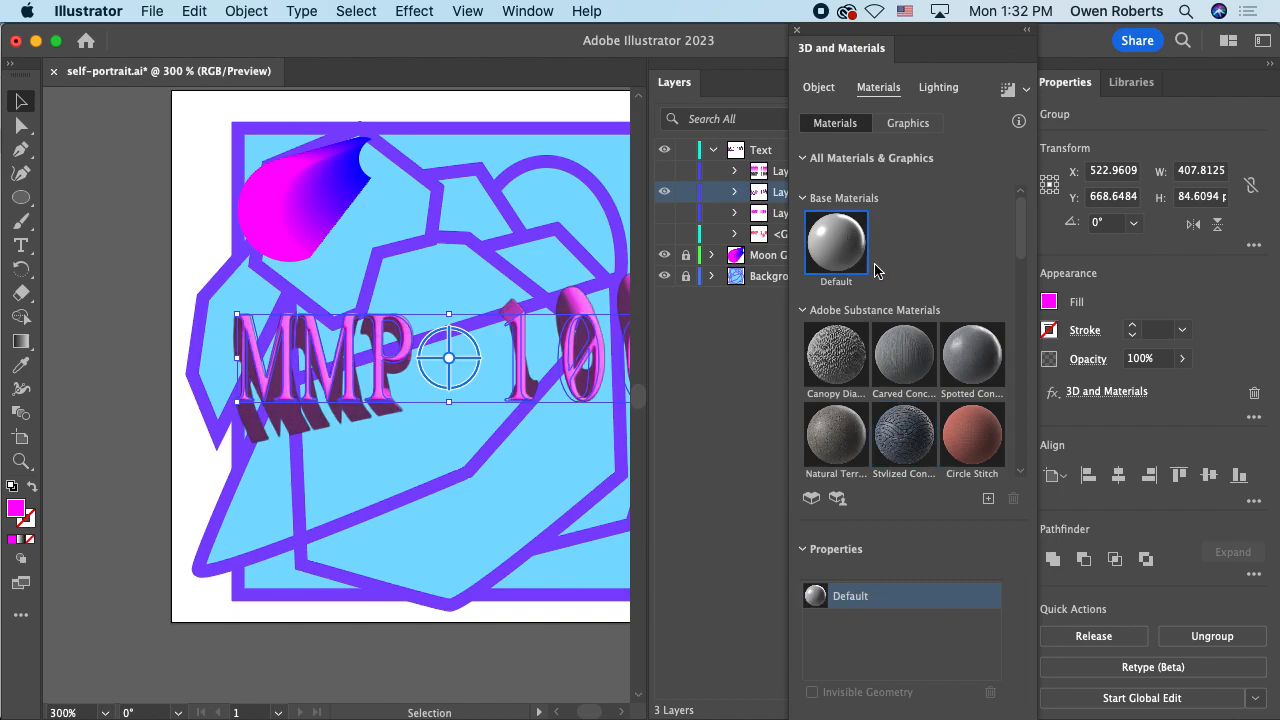
Step: View the lighting settings for the inflated lettering and close the 3D and Materials settings
{"action": "left_click", "coordinate": [940, 87]}
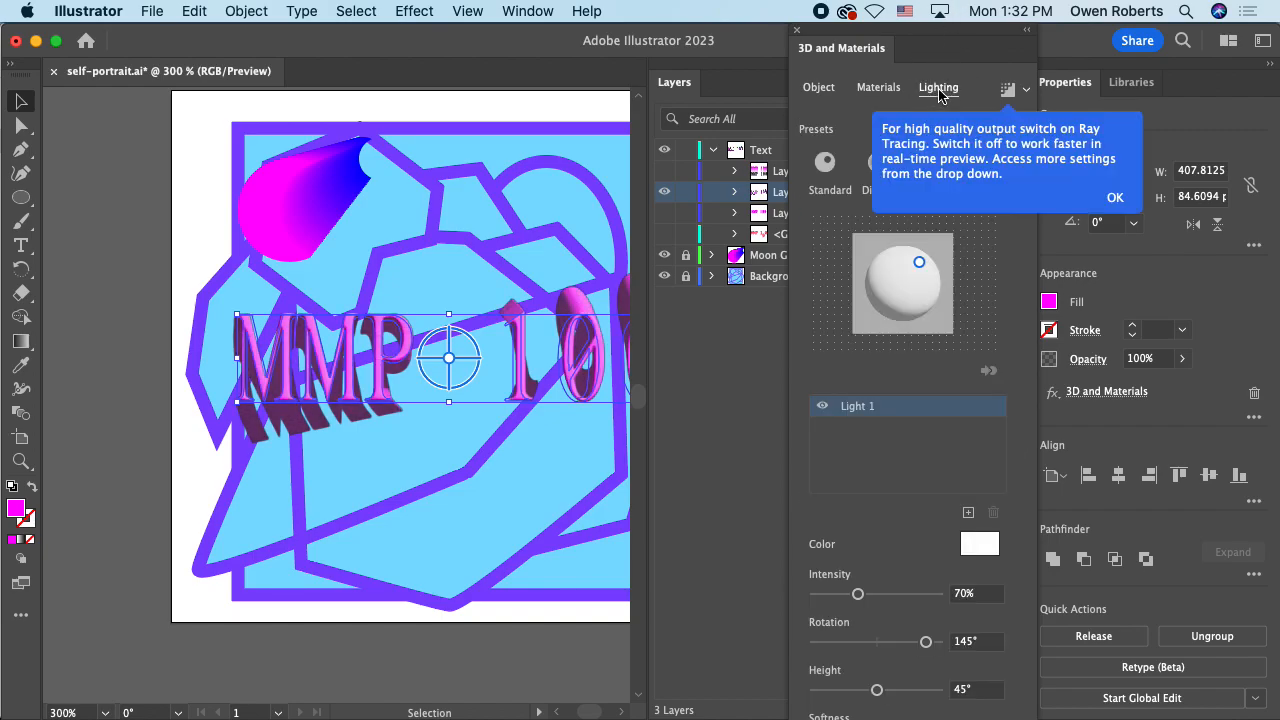
{"action": "left_click", "coordinate": [812, 42]}
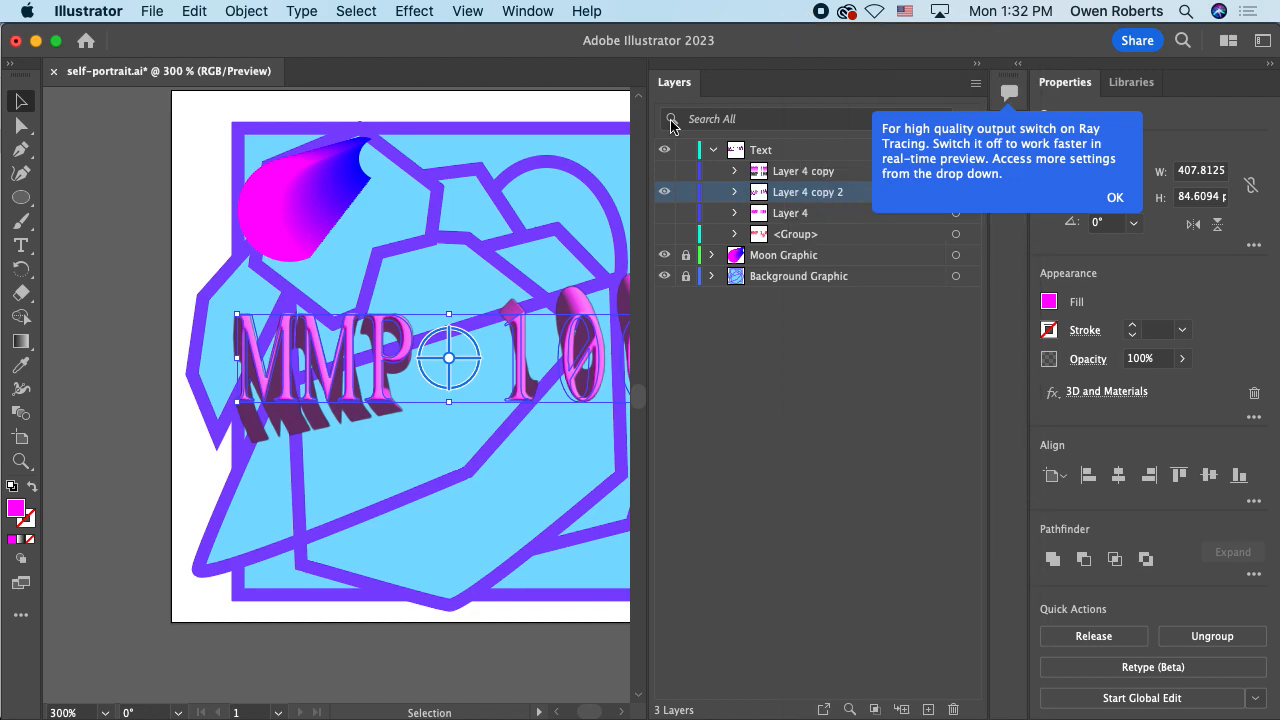
{"action": "left_click", "coordinate": [1115, 196]}
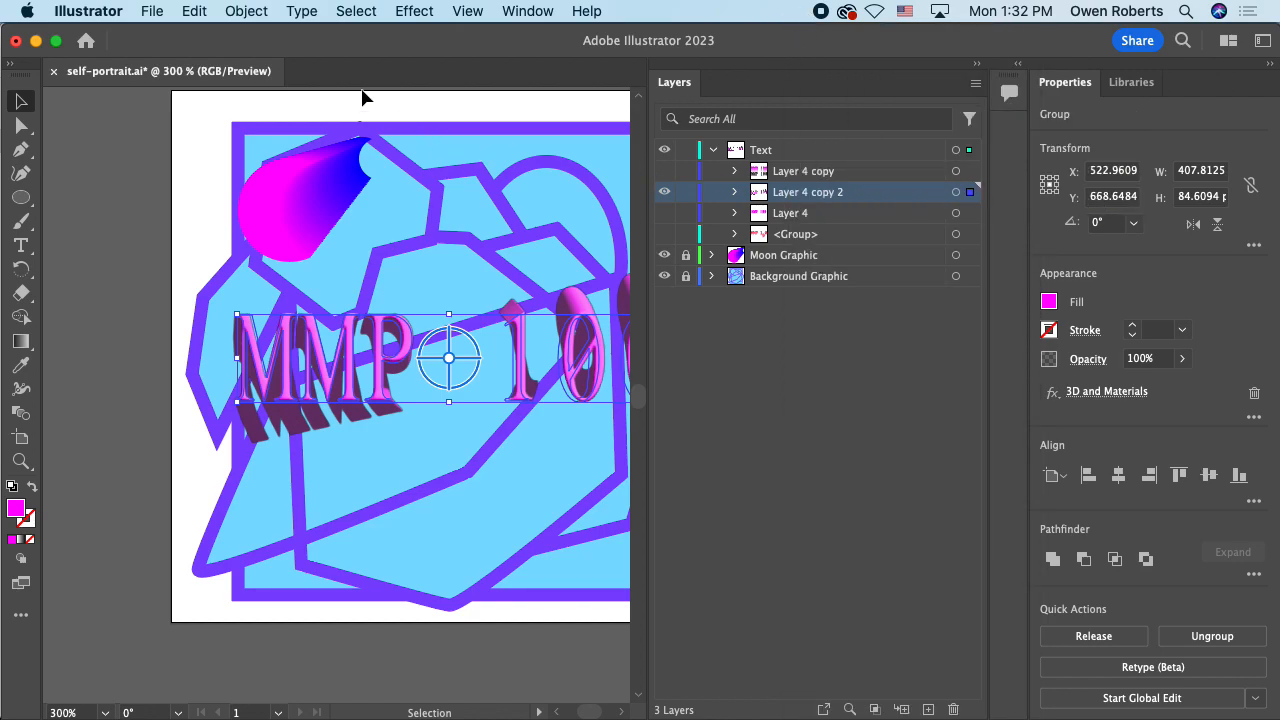
Step: Apply a horizontal Wave warp to the inflated lettering with 50% bend and 50% vertical distortion
{"action": "left_click", "coordinate": [344, 12]}
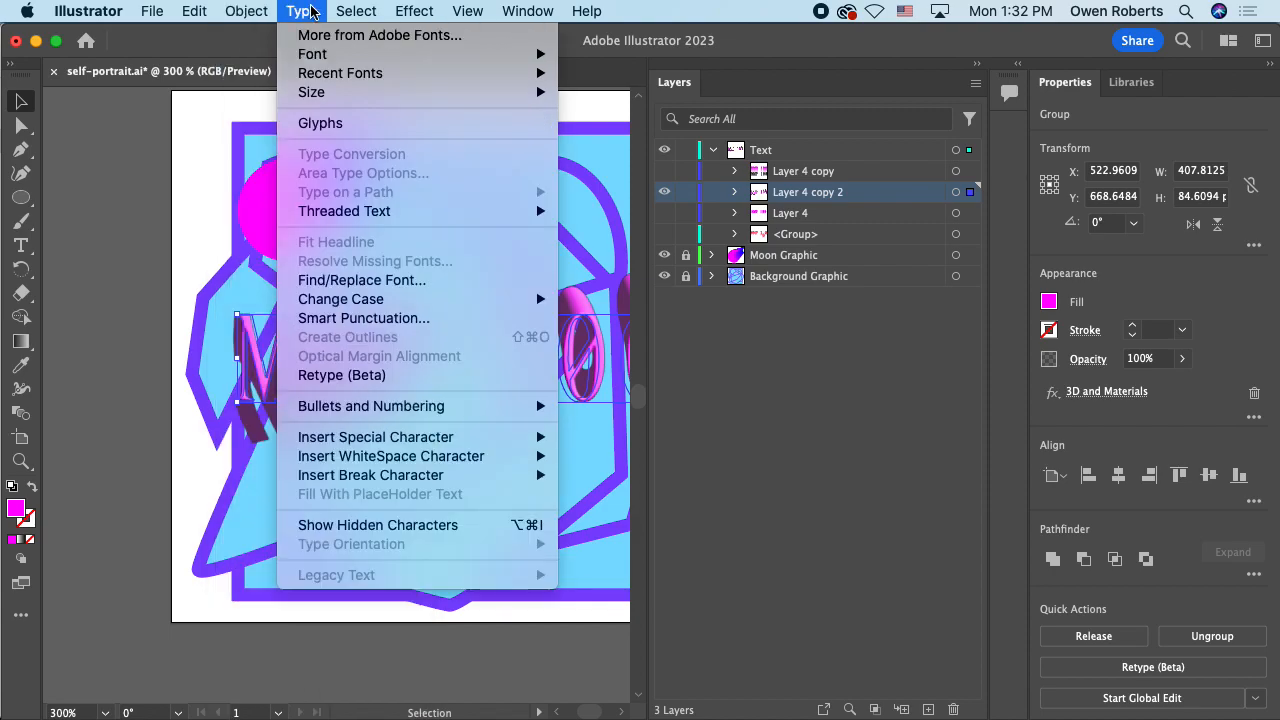
{"action": "mouse_move", "coordinate": [257, 10]}
{"action": "mouse_move", "coordinate": [414, 11]}
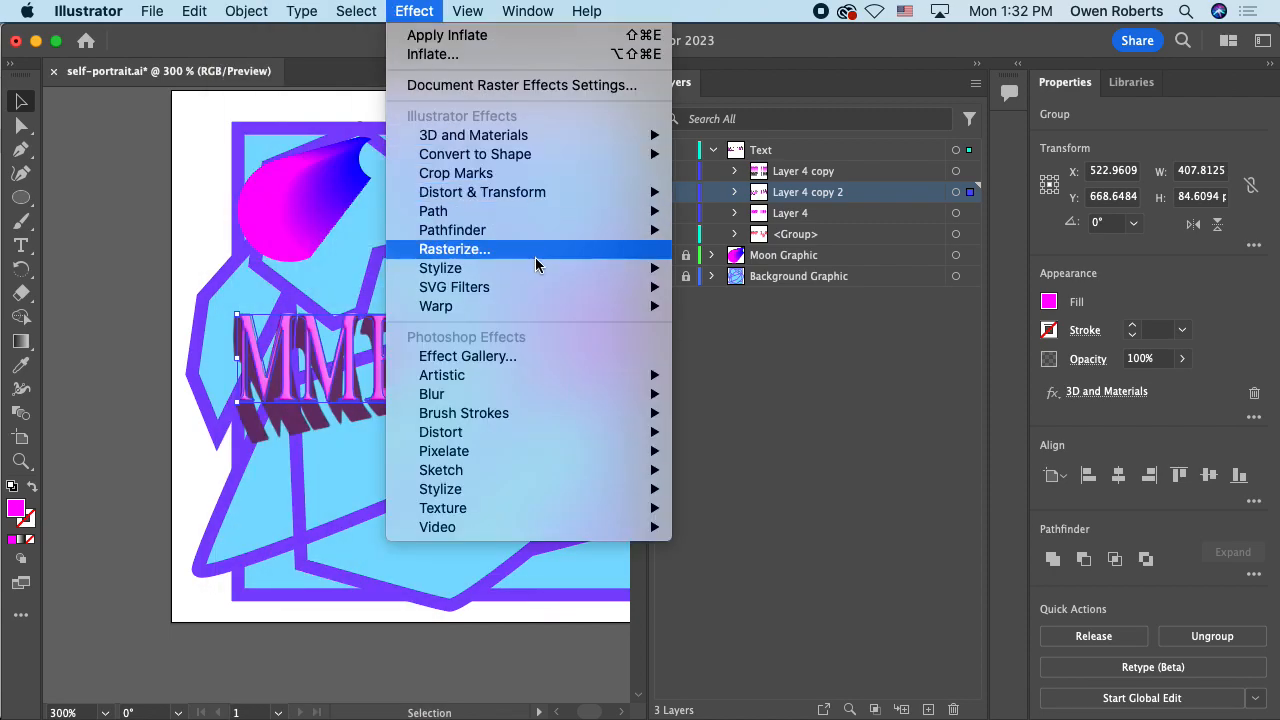
{"action": "mouse_move", "coordinate": [538, 289]}
{"action": "mouse_move", "coordinate": [571, 306]}
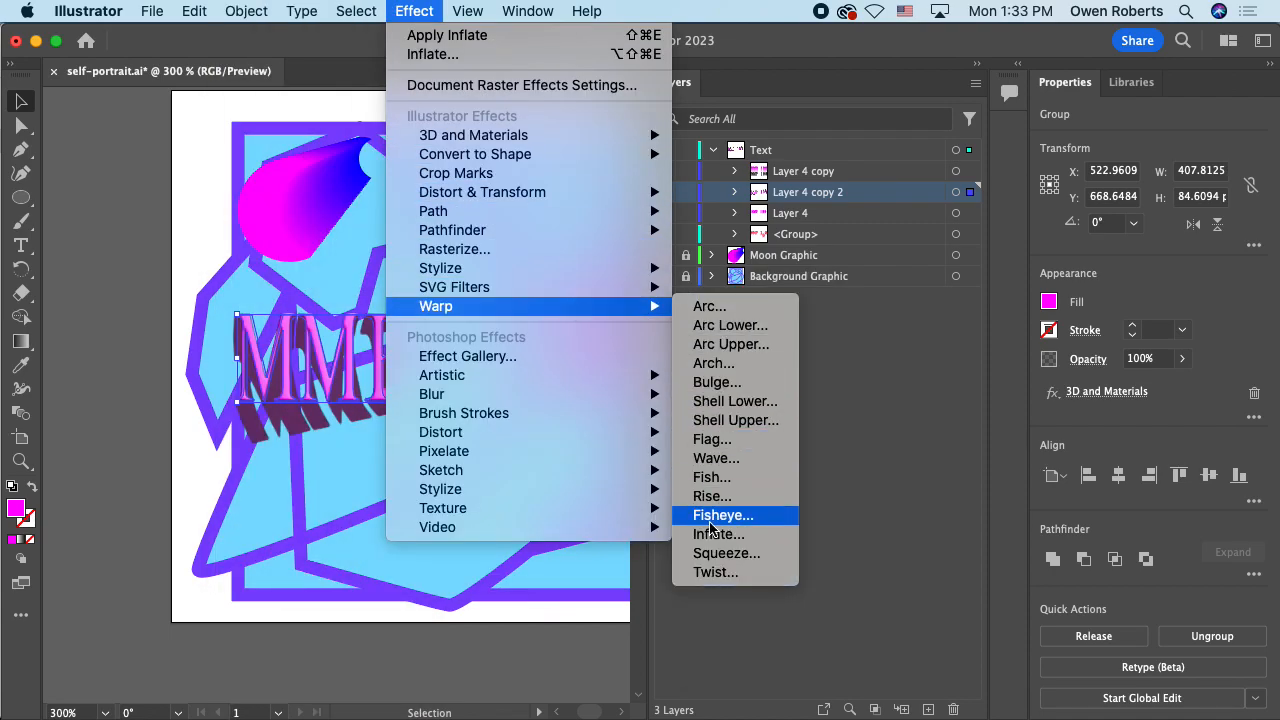
{"action": "left_click", "coordinate": [750, 460]}
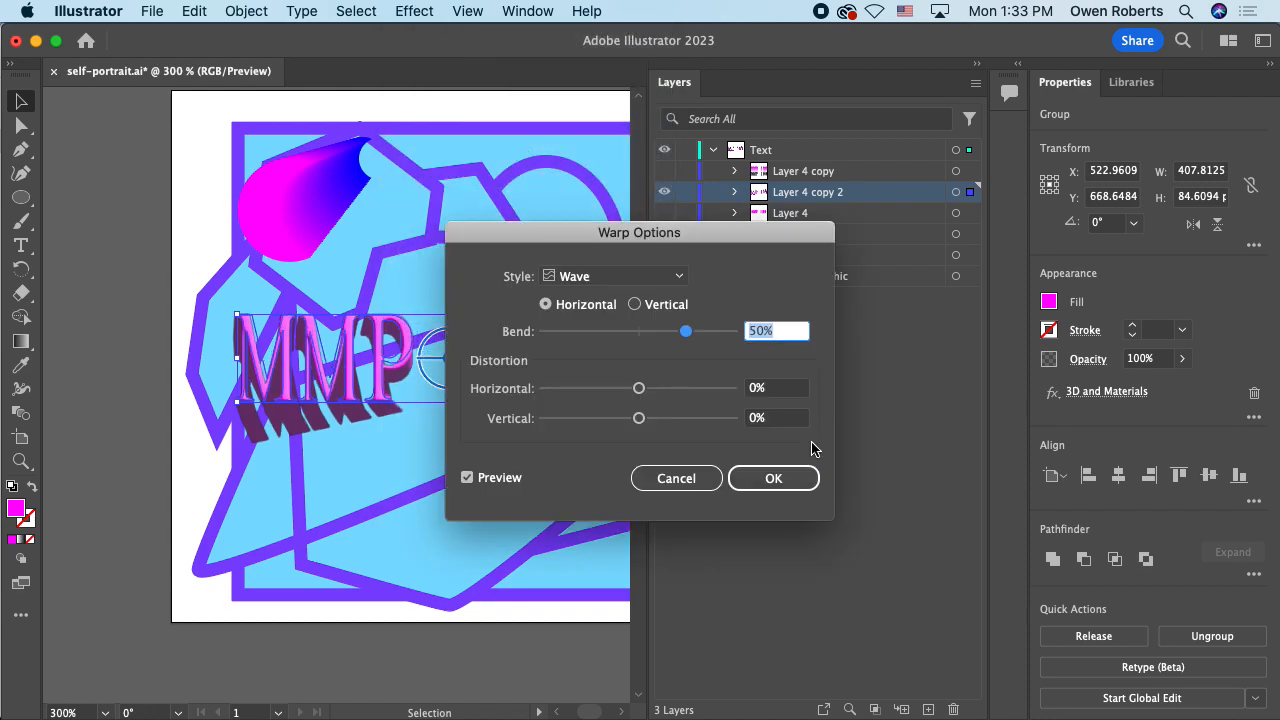
{"action": "left_click_drag", "start_coordinate": [723, 248], "coordinate": [971, 208]}
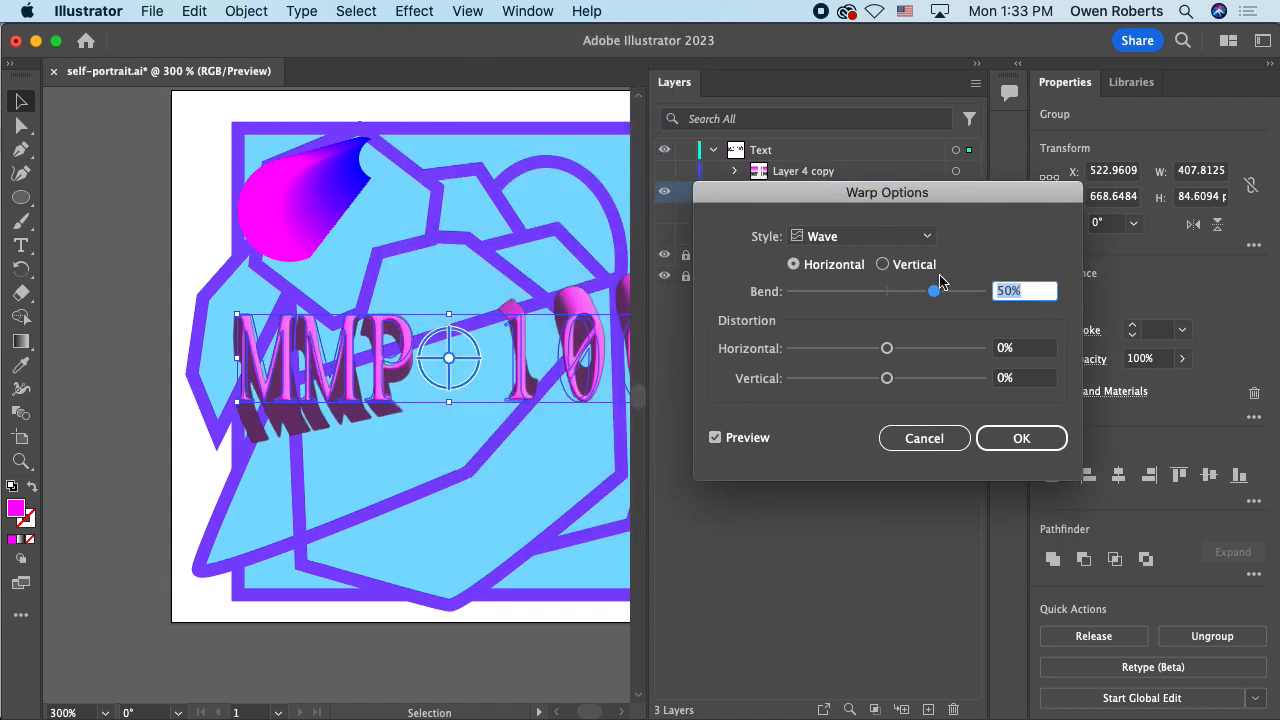
{"action": "left_click_drag", "start_coordinate": [887, 379], "coordinate": [934, 378]}
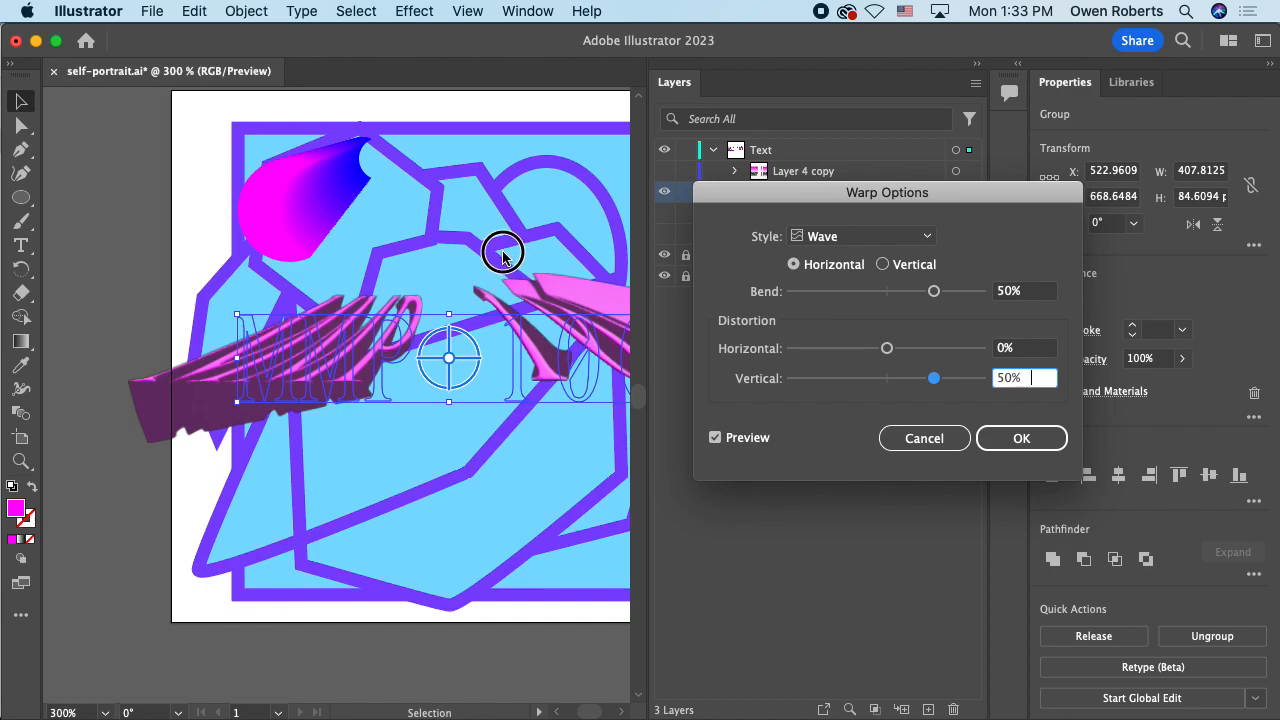
{"action": "left_click", "coordinate": [1000, 437]}
Step: Inspect the wave-warped lettering up close and undo the Wave warp
{"action": "left_click_drag", "start_coordinate": [485, 281], "coordinate": [379, 241]}
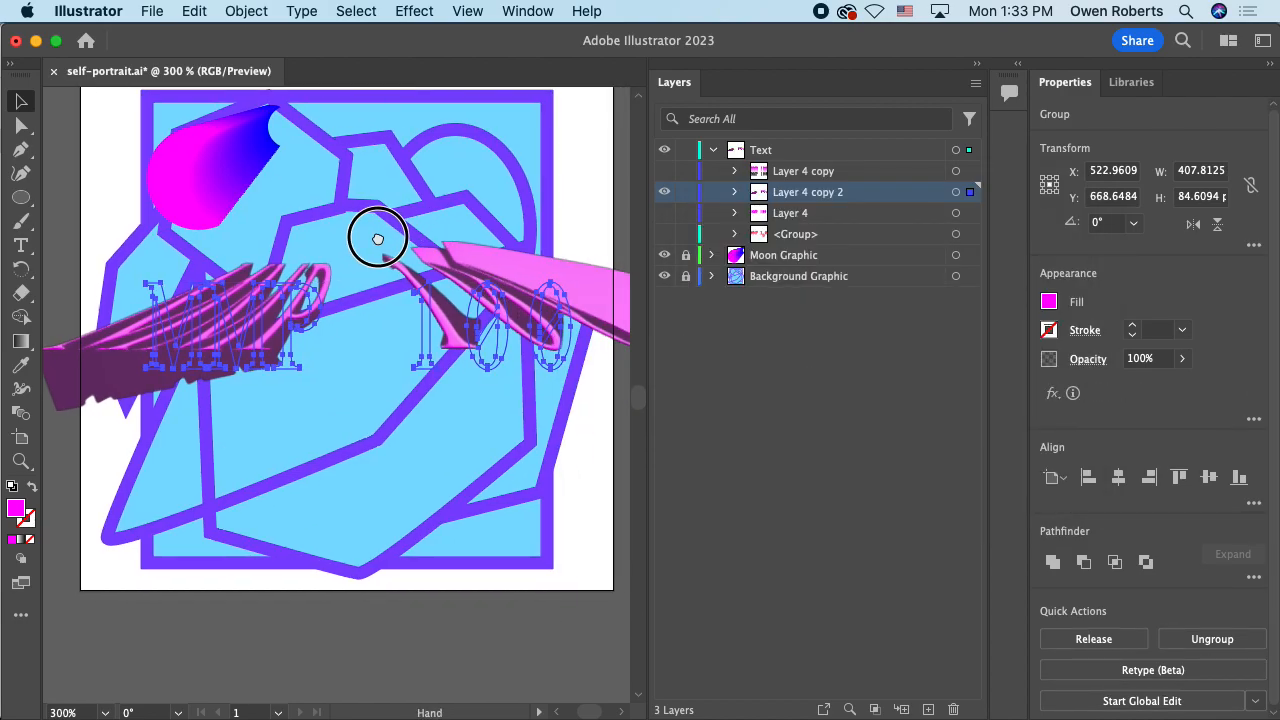
{"action": "scroll", "coordinate": [381, 264], "scroll_direction": "up", "scroll_amount": 5}
{"action": "scroll", "coordinate": [381, 264], "scroll_direction": "down", "scroll_amount": 3}
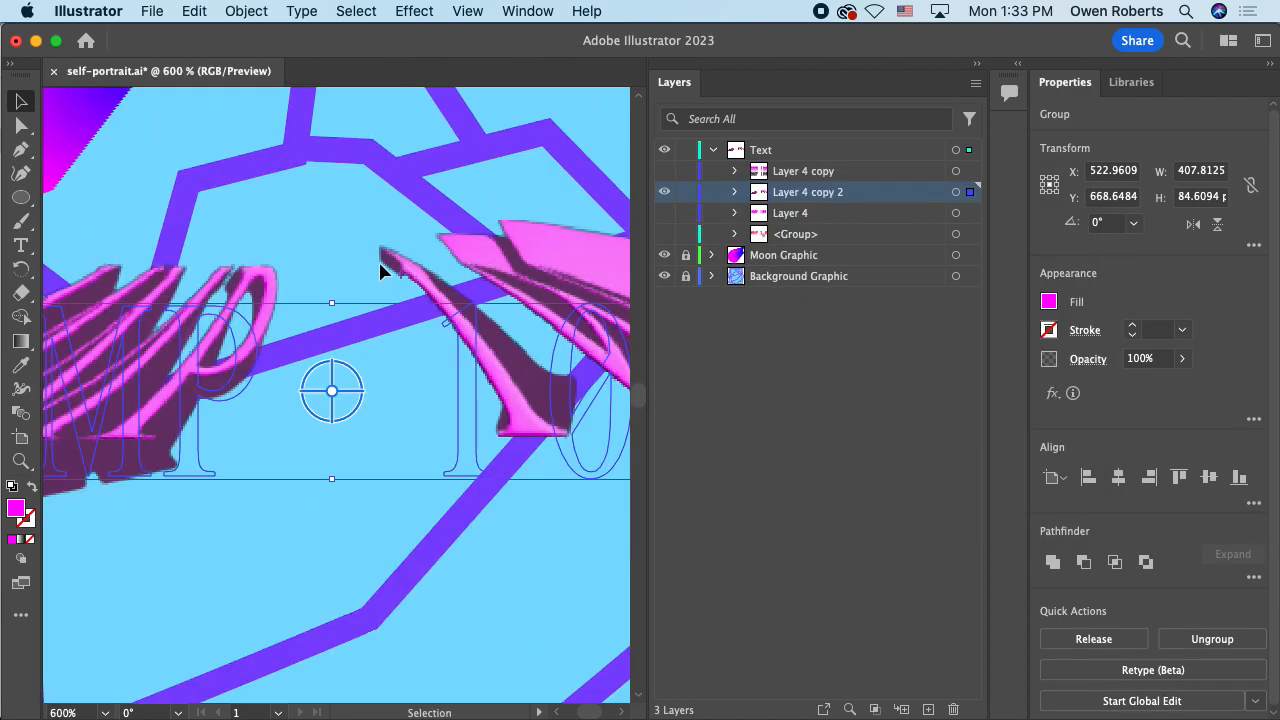
{"action": "scroll", "coordinate": [382, 270], "scroll_direction": "down", "scroll_amount": 6}
{"action": "scroll", "coordinate": [382, 271], "scroll_direction": "up", "scroll_amount": 2}
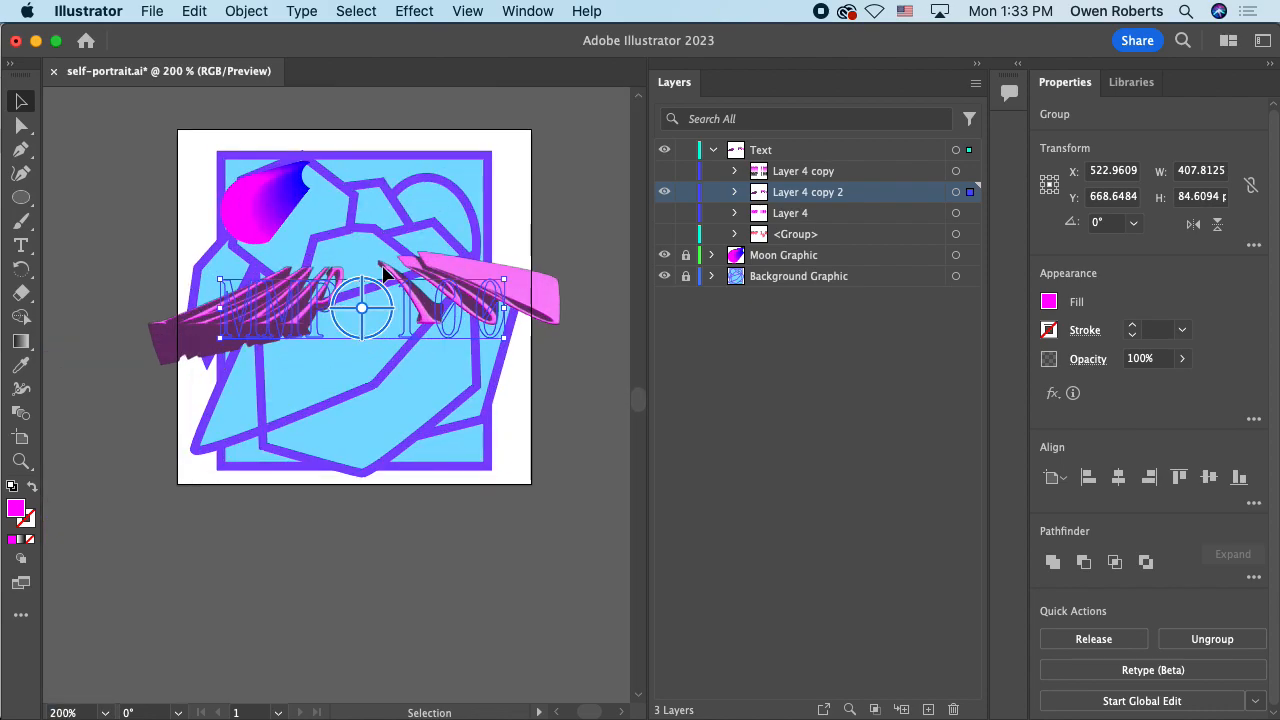
{"action": "key", "text": "a"}
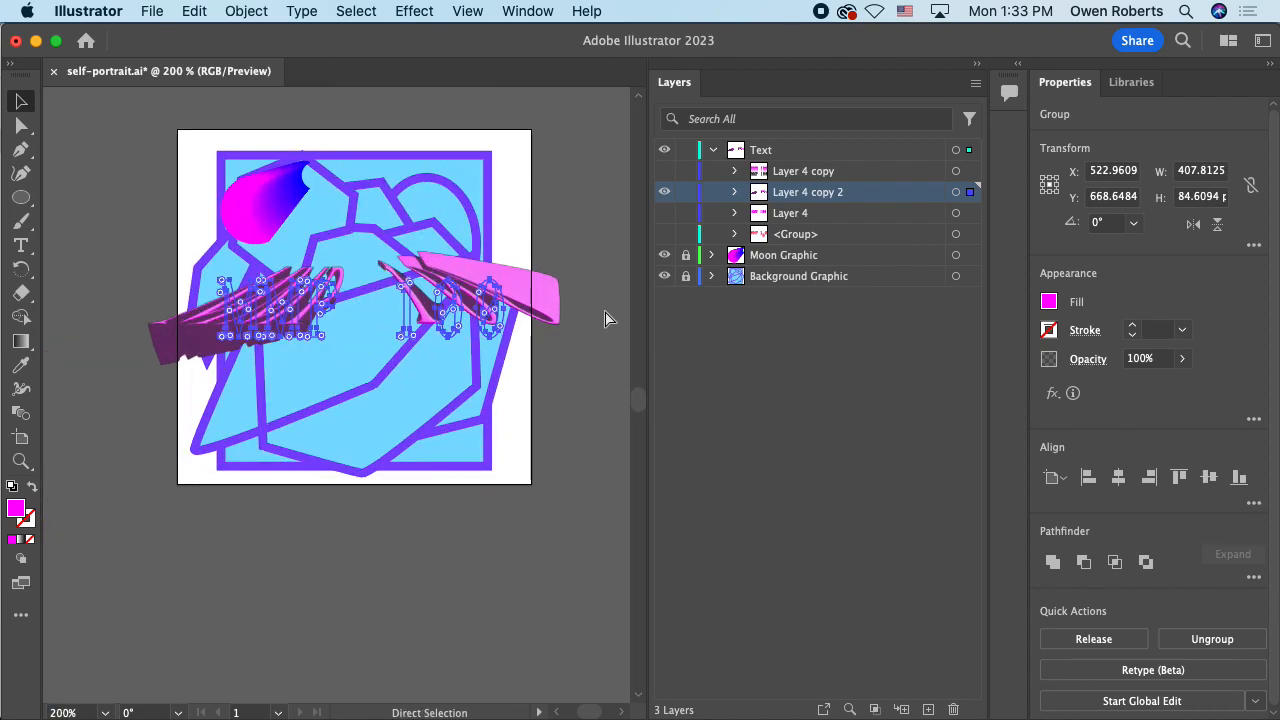
{"action": "key", "text": "v"}
Step: Apply a horizontal Flag warp to the inflated lettering with 50% bend, 47% horizontal distortion and 0% vertical distortion
{"action": "left_click", "coordinate": [355, 10]}
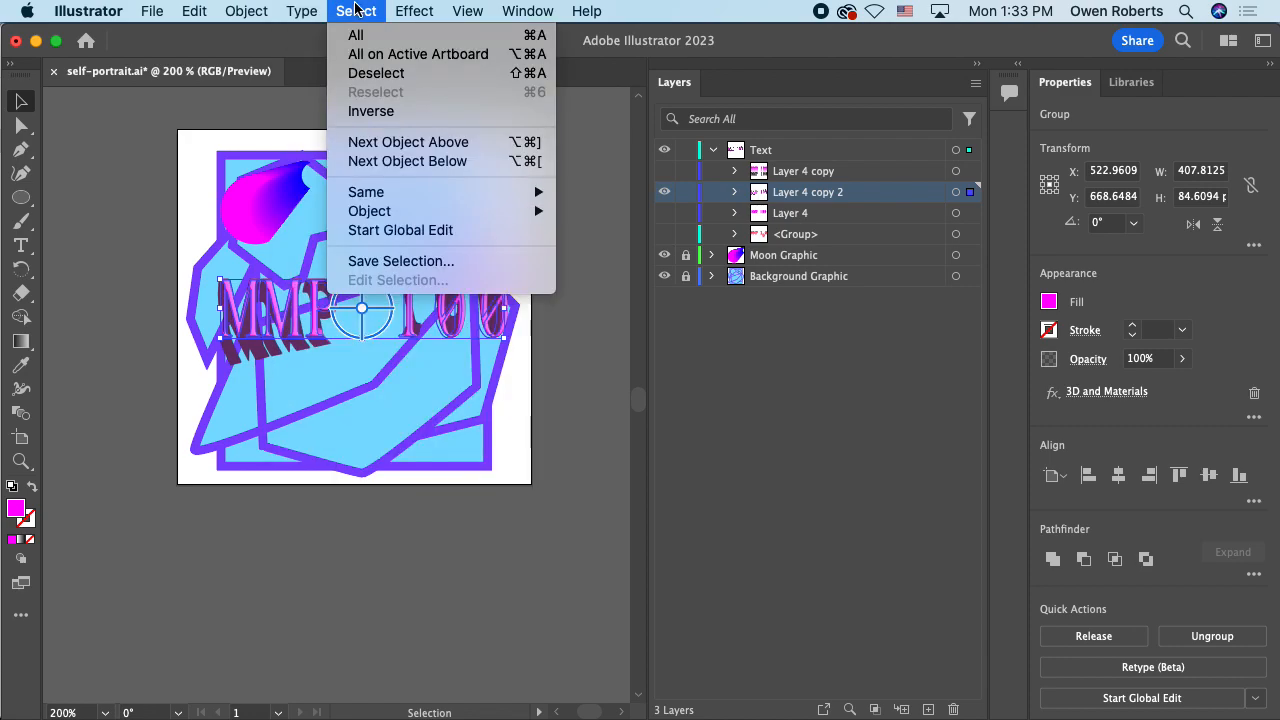
{"action": "mouse_move", "coordinate": [410, 10]}
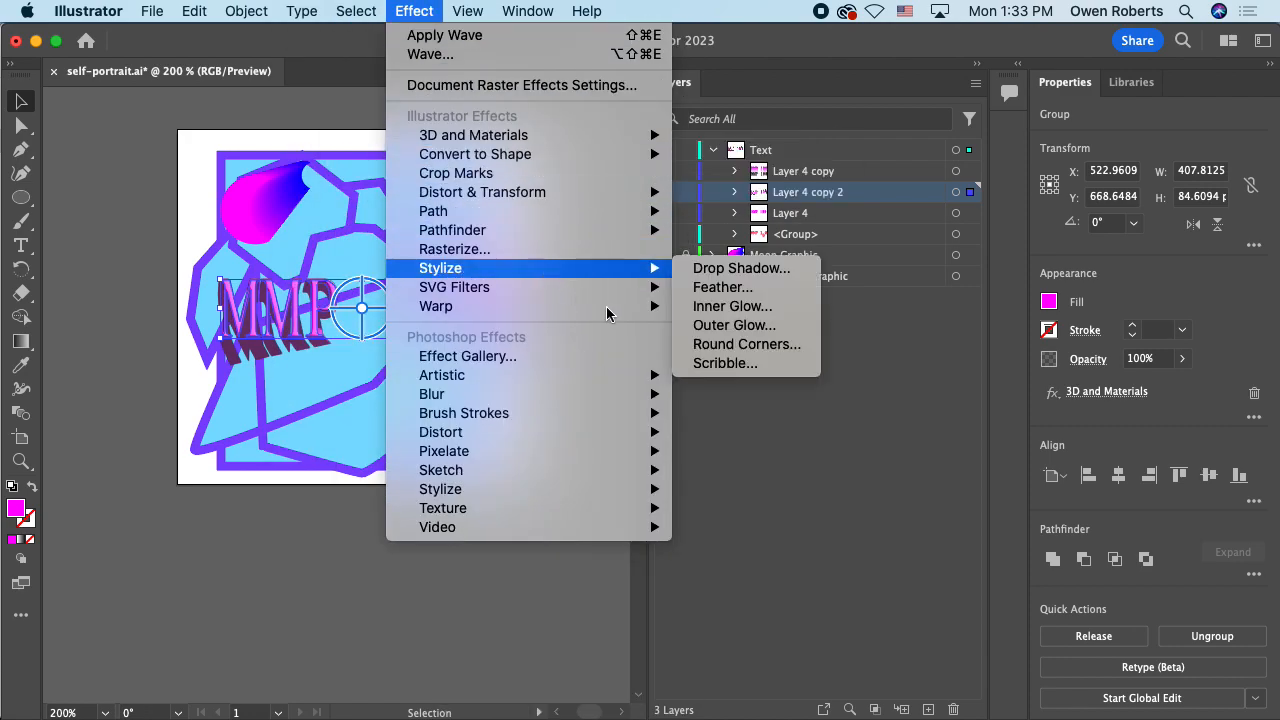
{"action": "mouse_move", "coordinate": [609, 315]}
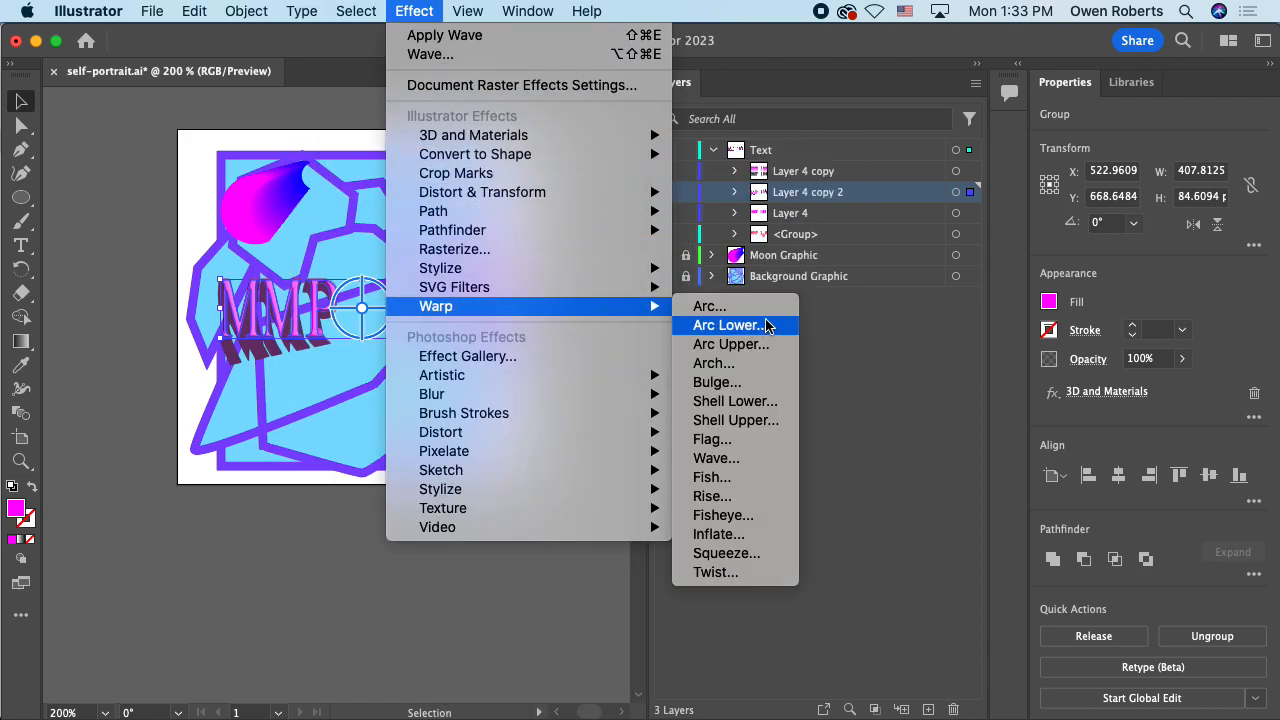
{"action": "left_click", "coordinate": [752, 449]}
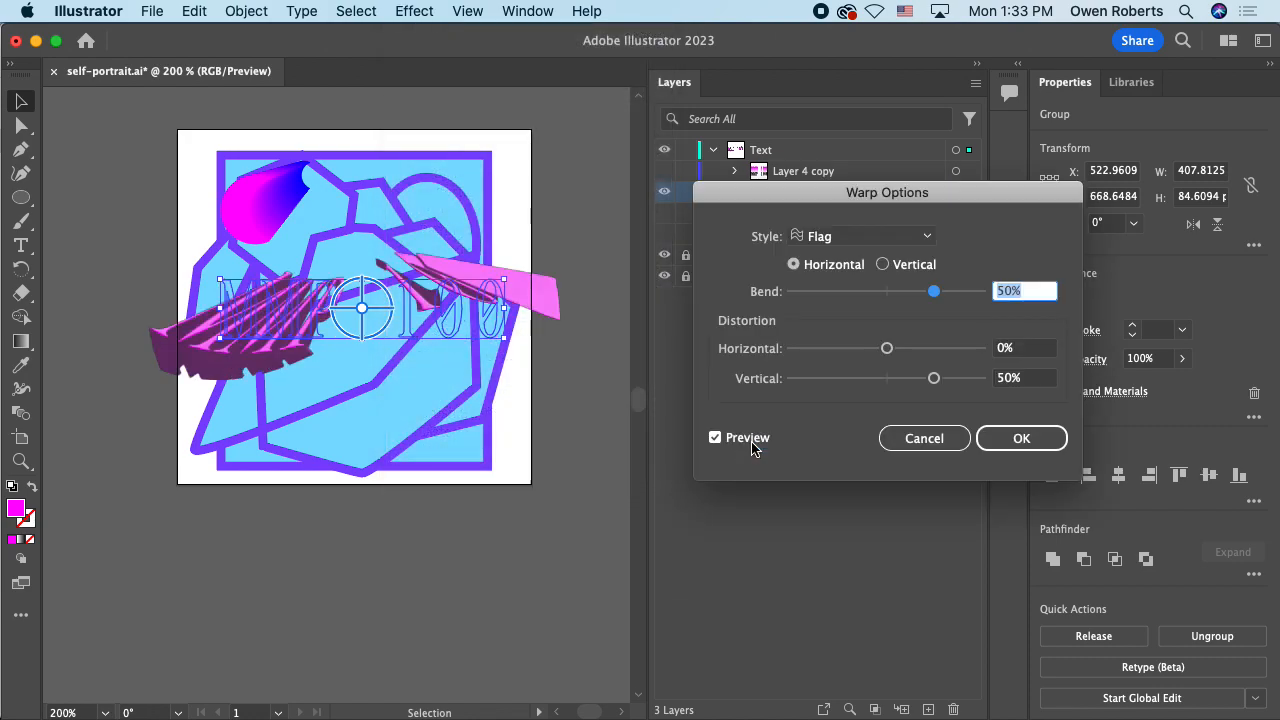
{"action": "left_click", "coordinate": [929, 348]}
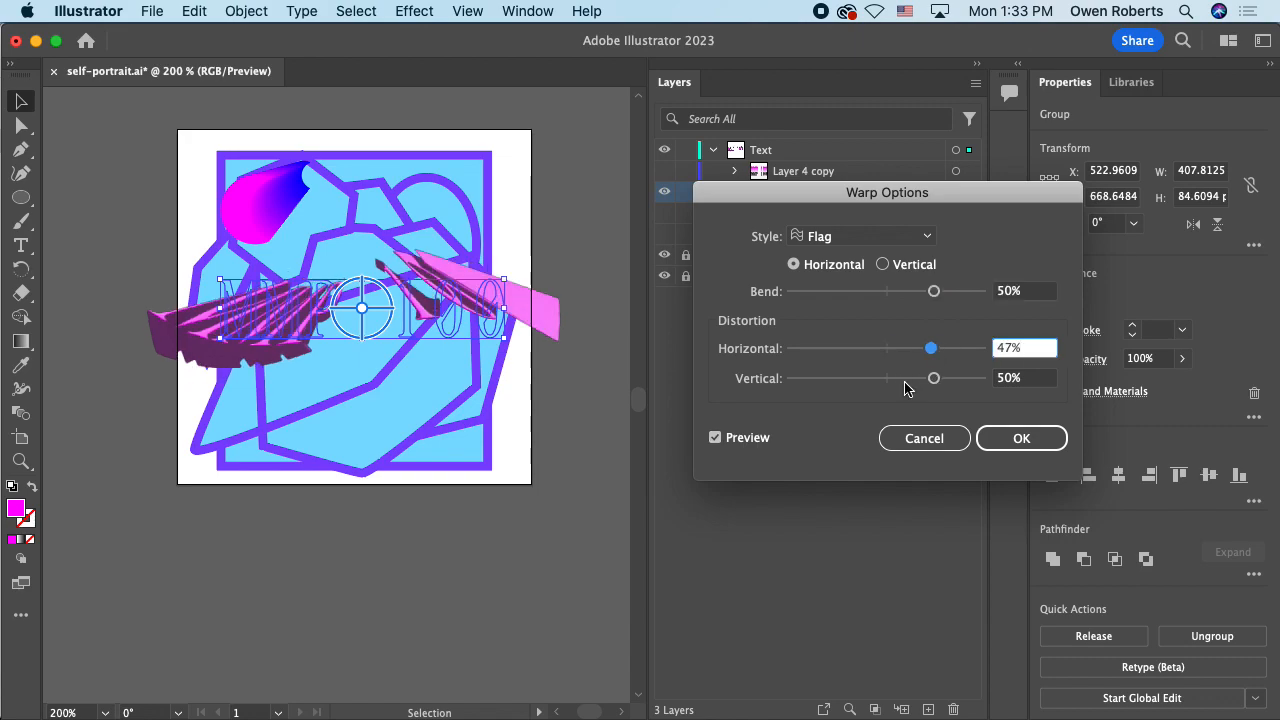
{"action": "left_click", "coordinate": [840, 379]}
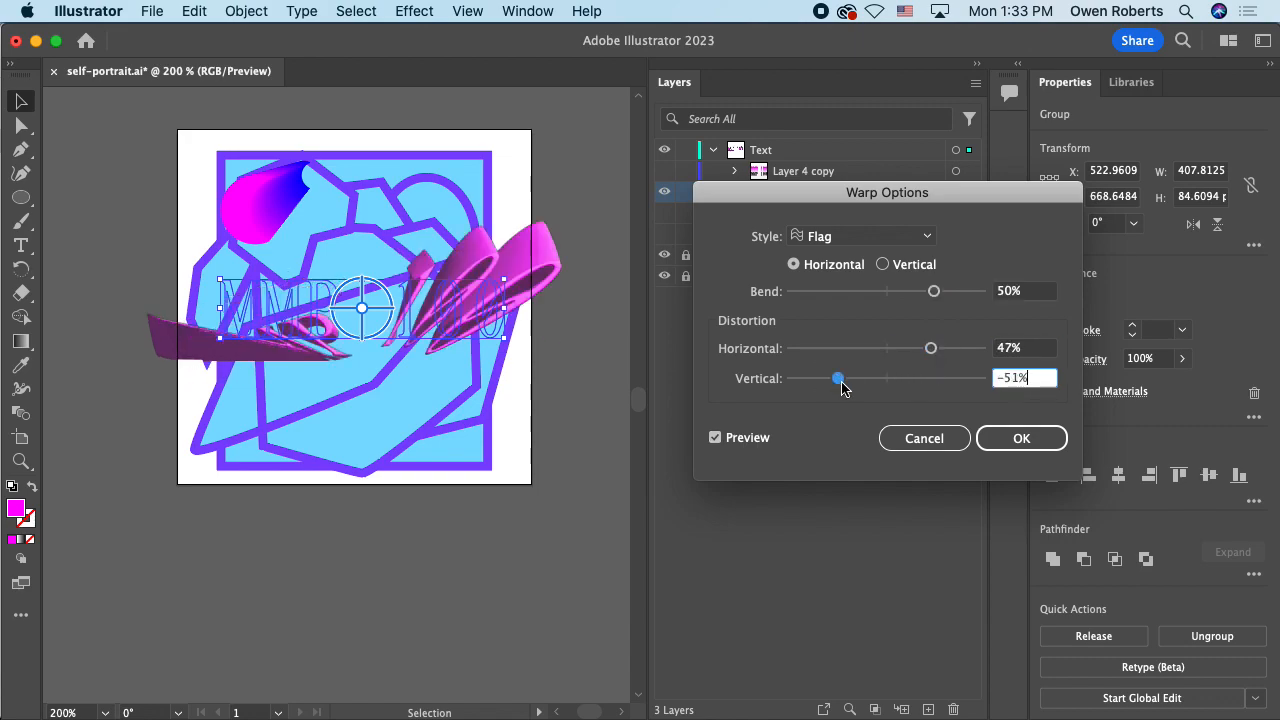
{"action": "left_click", "coordinate": [886, 379]}
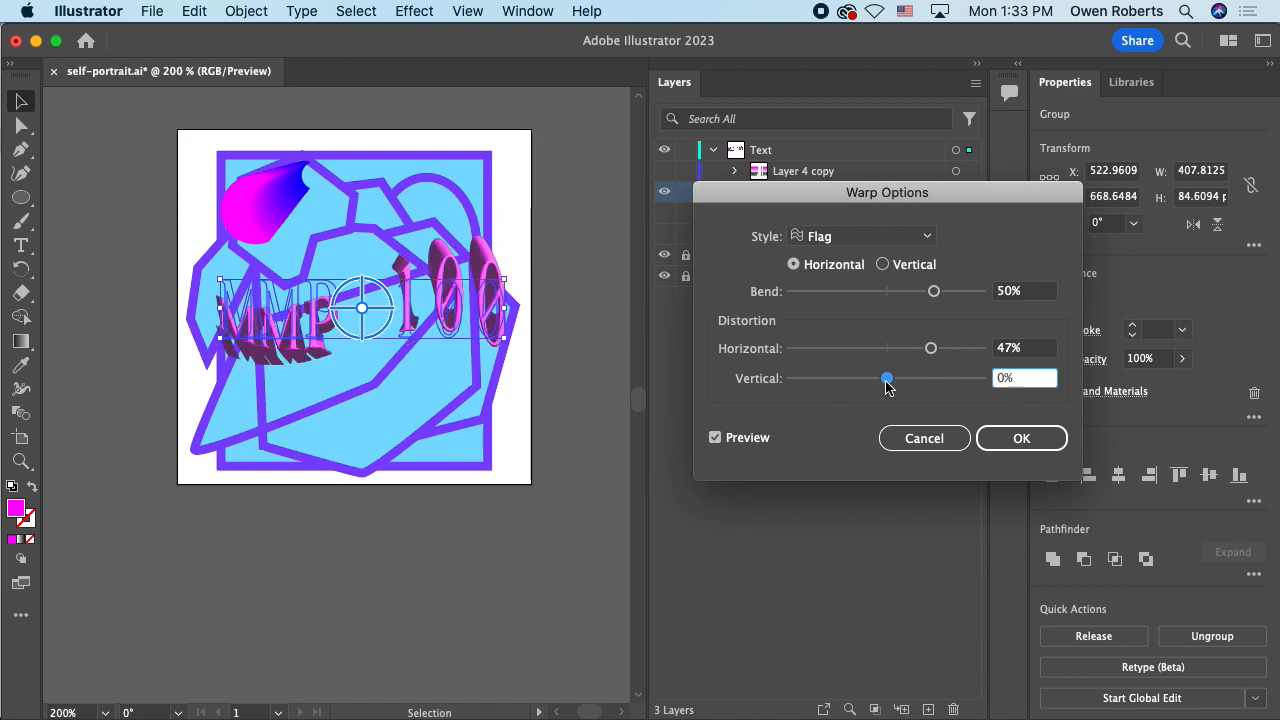
{"action": "key", "text": "Return"}
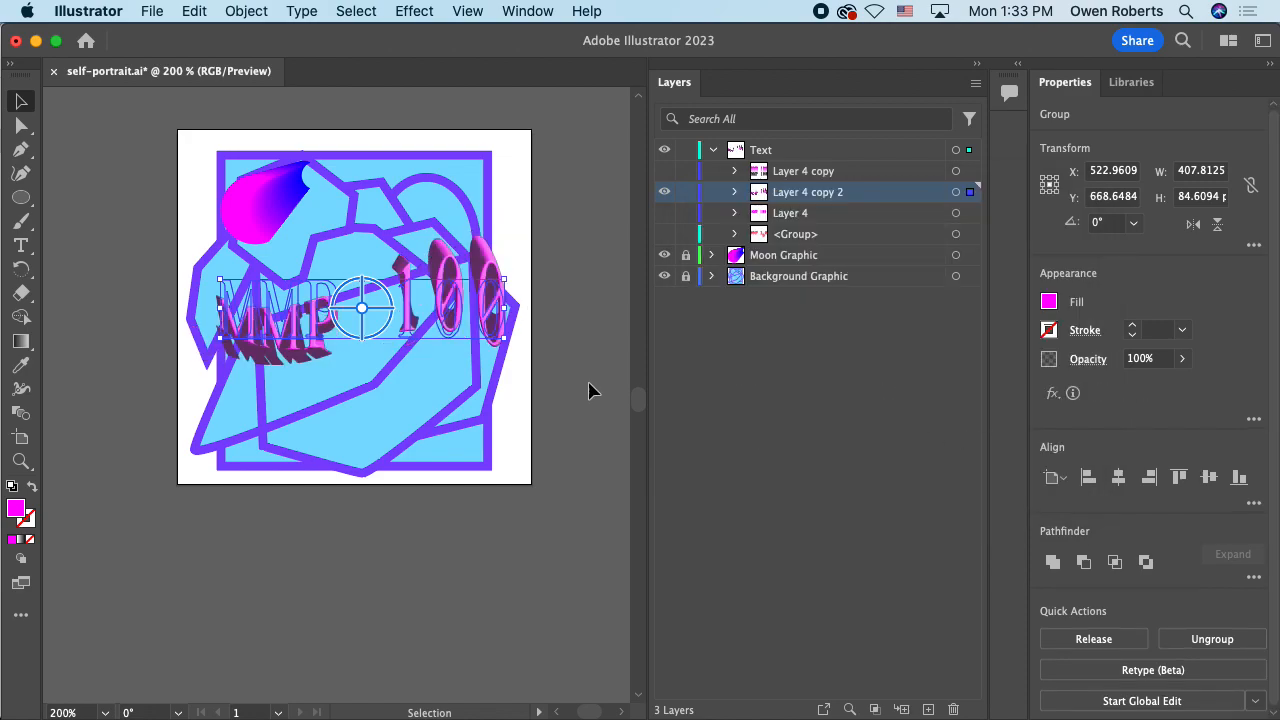
Step: Deselect the flag-warped lettering and check how it sits on the artboard
{"action": "scroll", "coordinate": [436, 364], "scroll_direction": "up", "scroll_amount": 1}
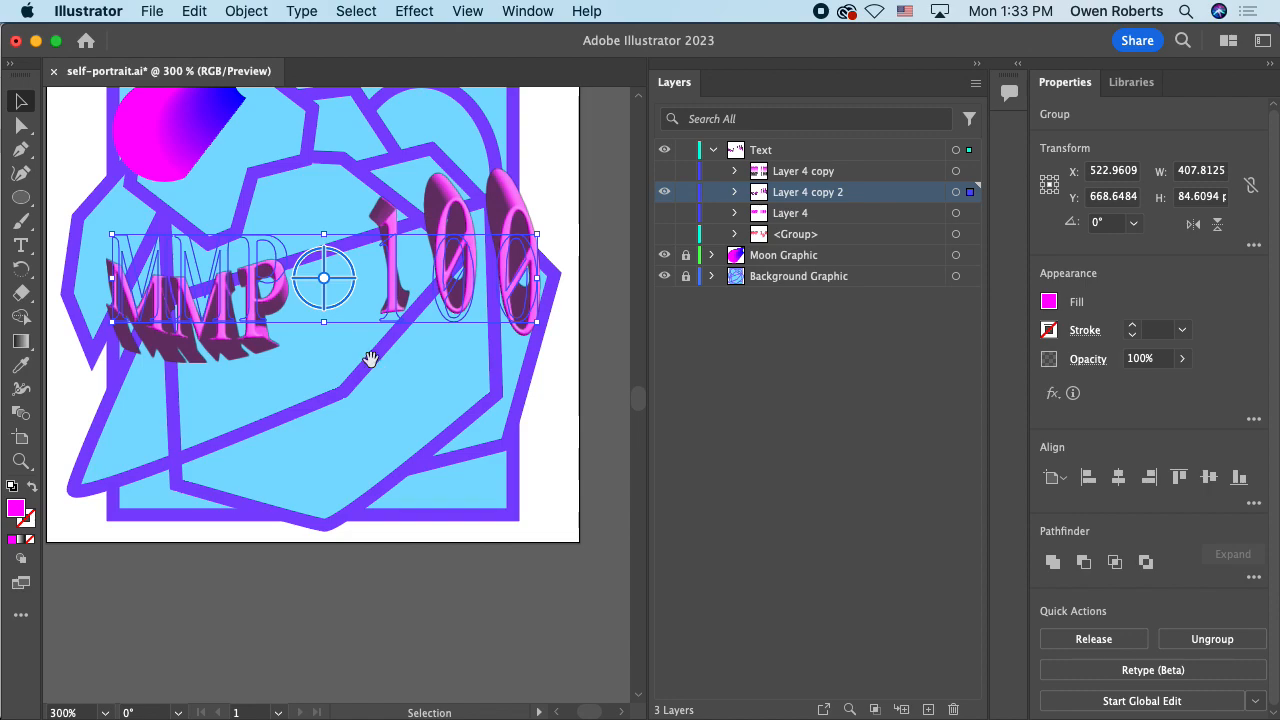
{"action": "left_click_drag", "start_coordinate": [371, 365], "coordinate": [400, 400]}
{"action": "left_click", "coordinate": [583, 426]}
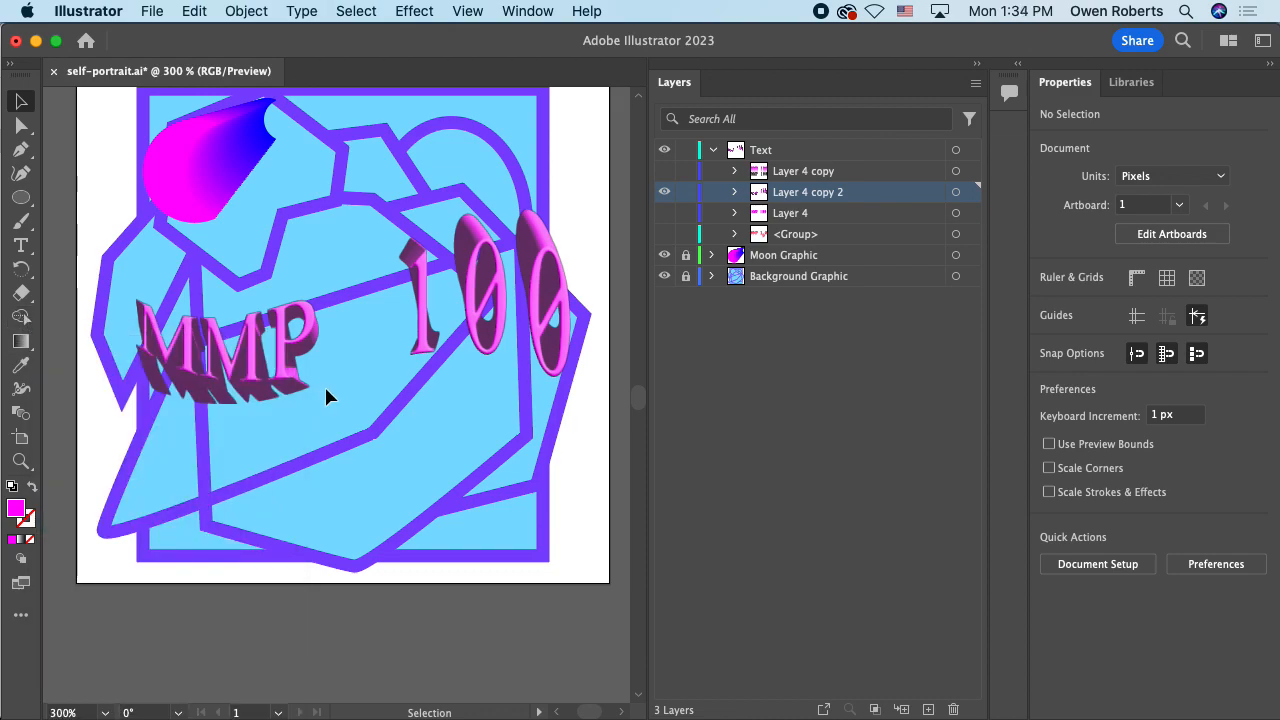
{"action": "left_click_drag", "start_coordinate": [355, 412], "coordinate": [362, 469]}
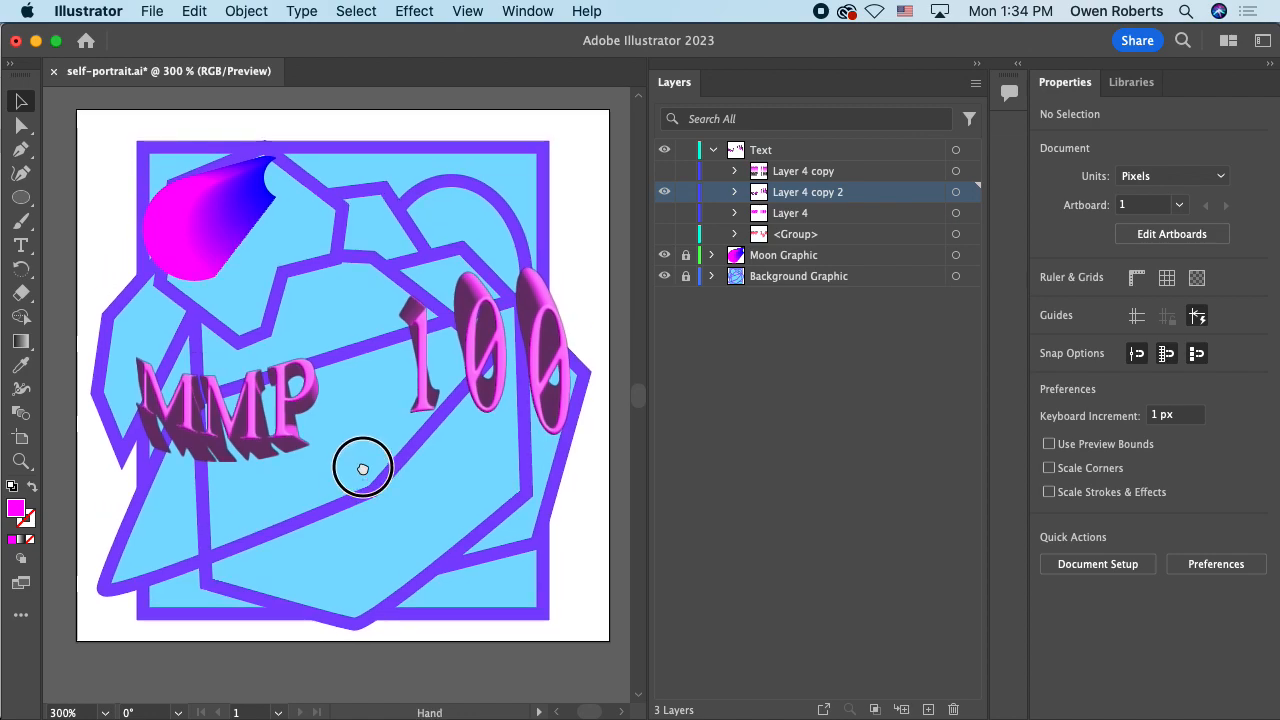
Step: Browse the complete tool list down to the Paint, Modify and Navigate groups, and activate the Gradient tool
{"action": "left_click", "coordinate": [18, 616]}
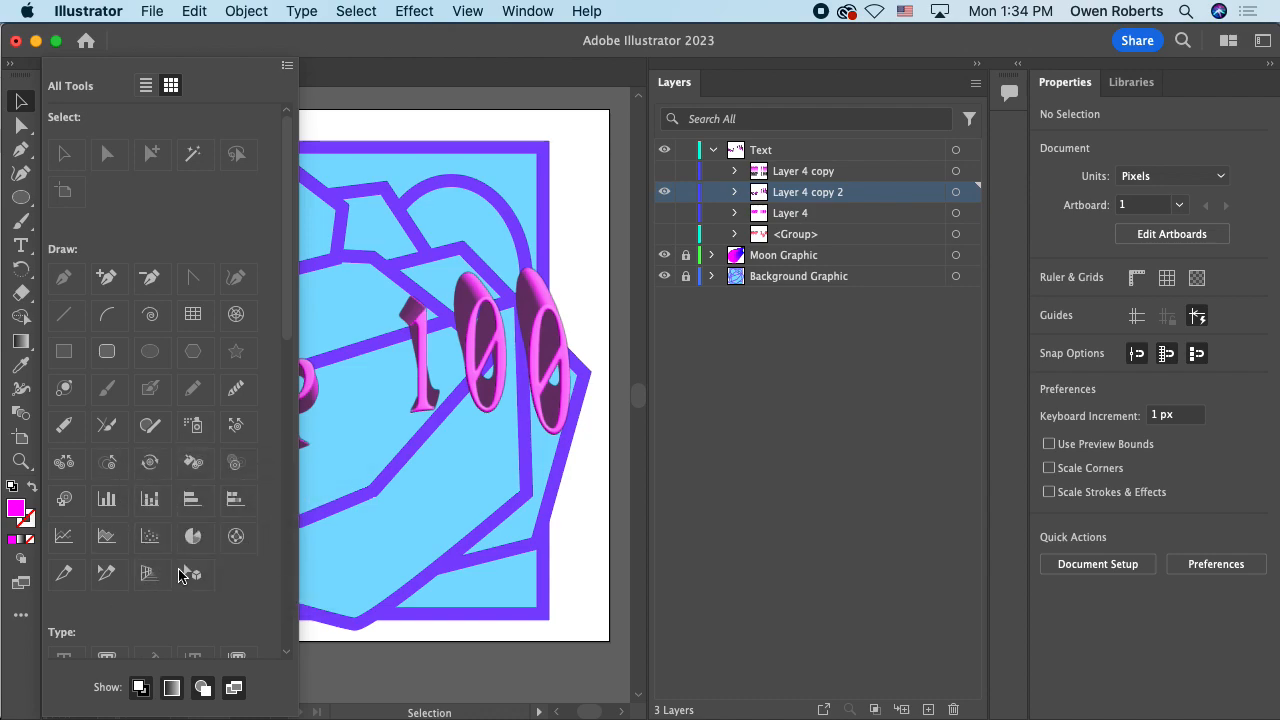
{"action": "left_click_drag", "start_coordinate": [287, 200], "coordinate": [274, 418]}
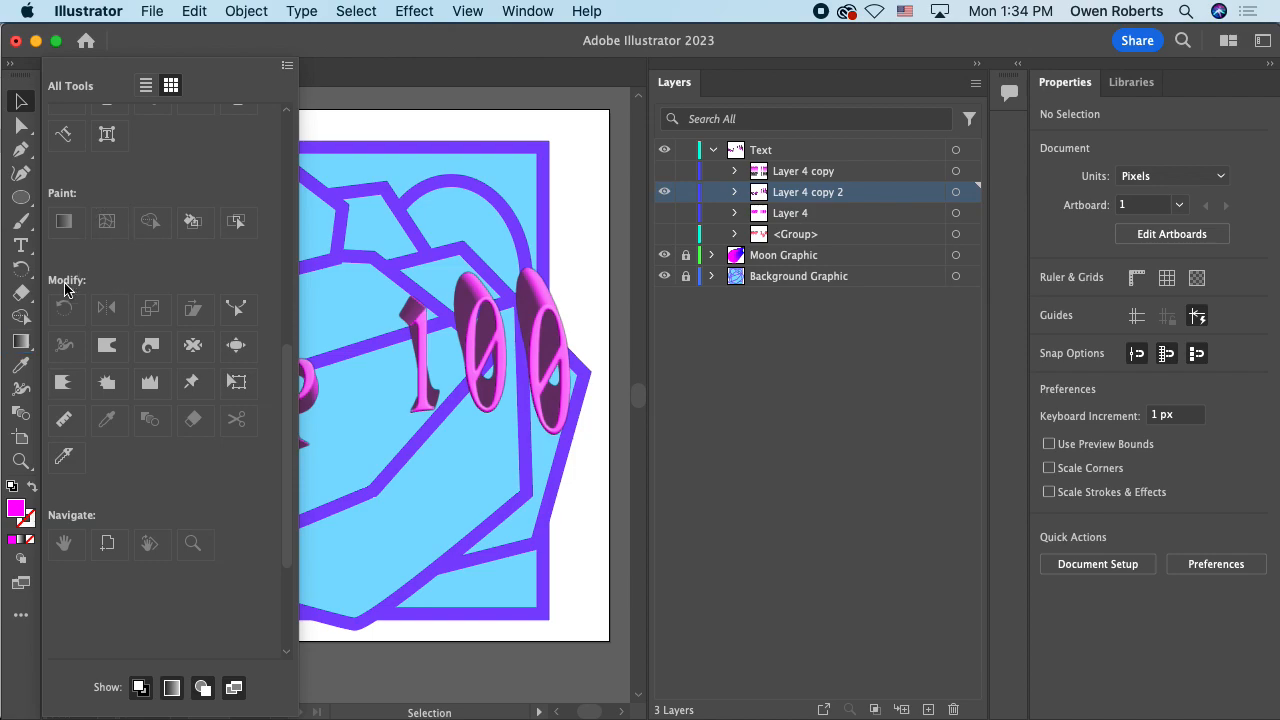
{"action": "left_click", "coordinate": [21, 339]}
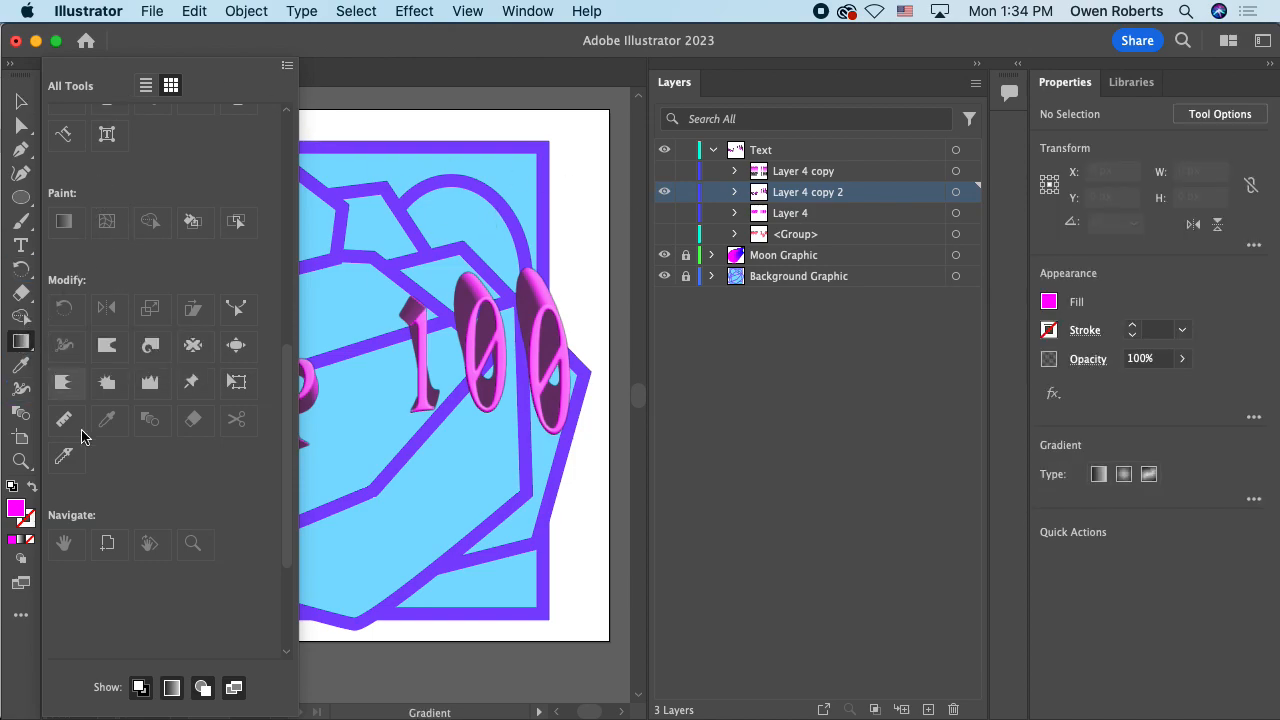
{"action": "left_click", "coordinate": [20, 615]}
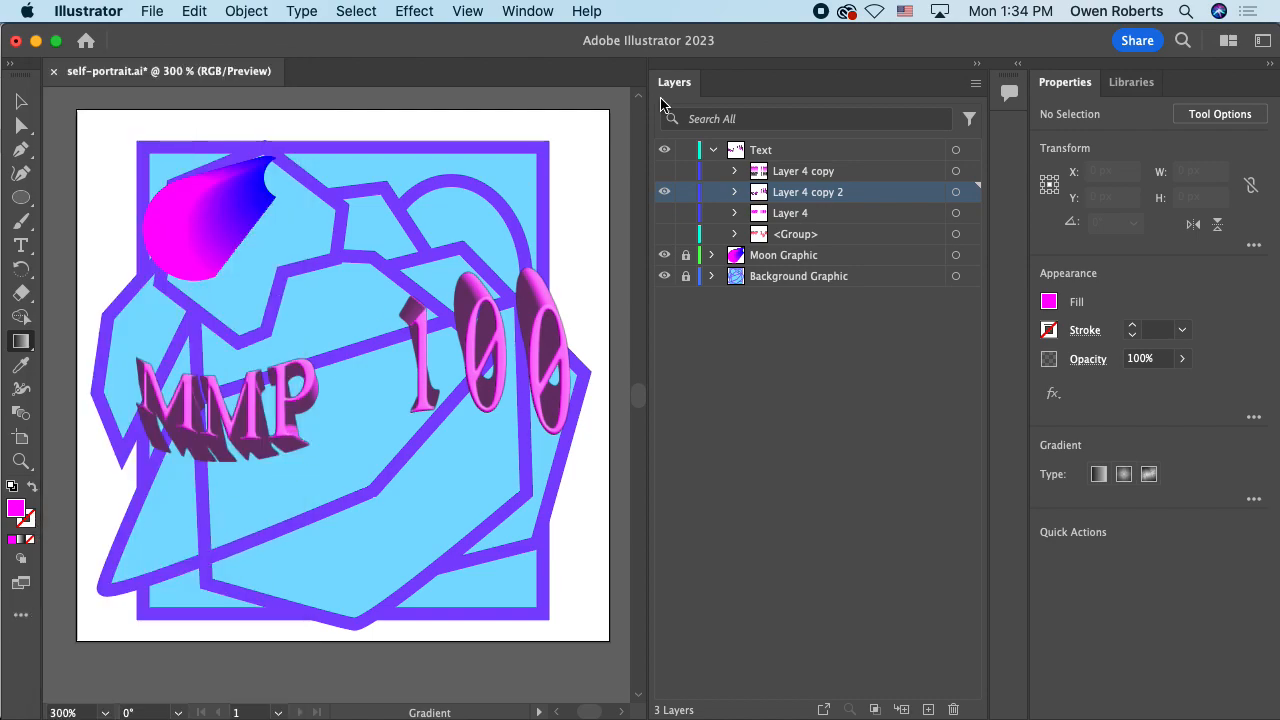
Step: Add a new layer above Text and hide the Text, Moon Graphic and Background Graphic layers
{"action": "left_click", "coordinate": [713, 151]}
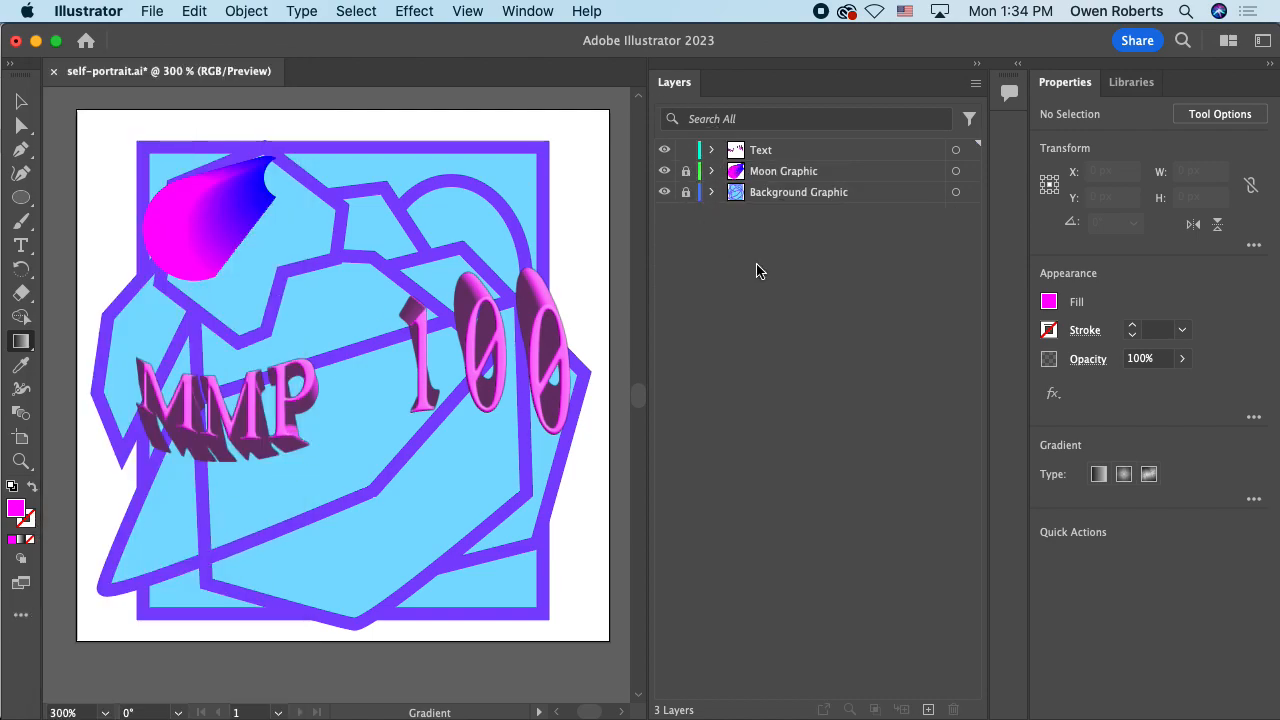
{"action": "left_click", "coordinate": [928, 709]}
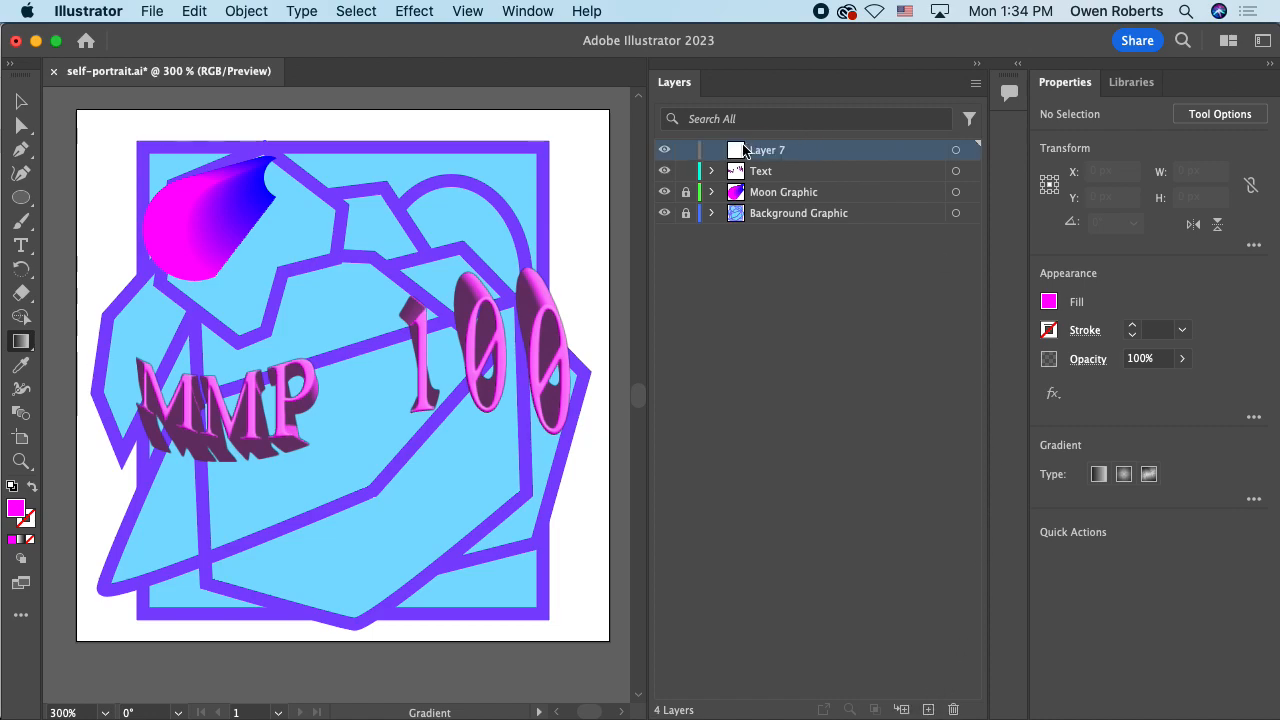
{"action": "left_click", "coordinate": [665, 172]}
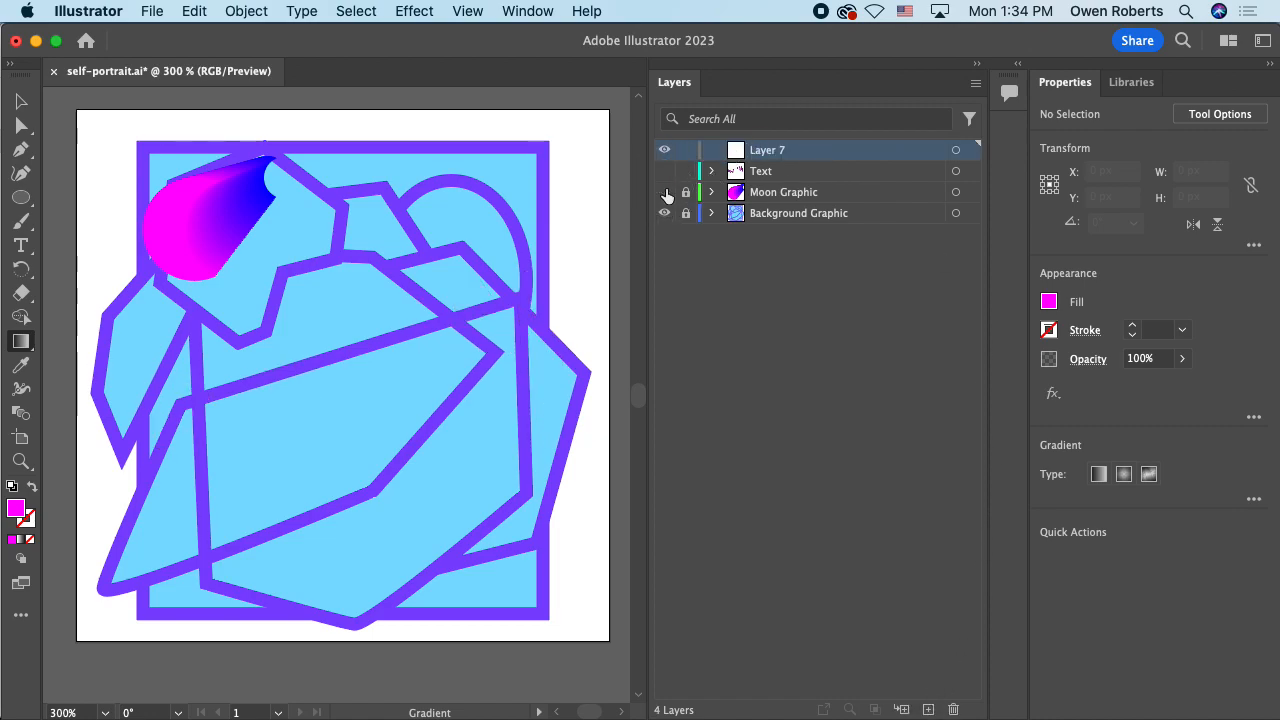
{"action": "left_click", "coordinate": [664, 192]}
{"action": "left_click", "coordinate": [665, 213]}
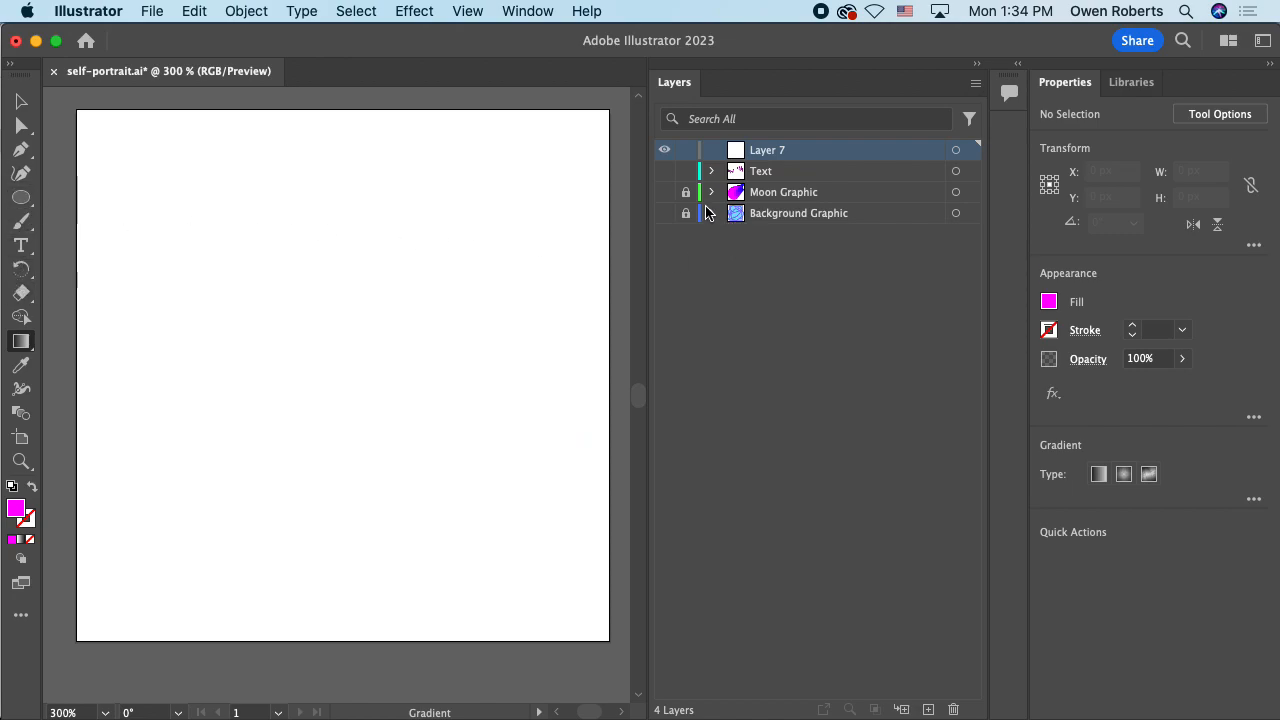
Step: Duplicate the Background Graphic layer, then unlock the copy and make it visible
{"action": "left_click", "coordinate": [803, 219]}
{"action": "left_click", "coordinate": [975, 83]}
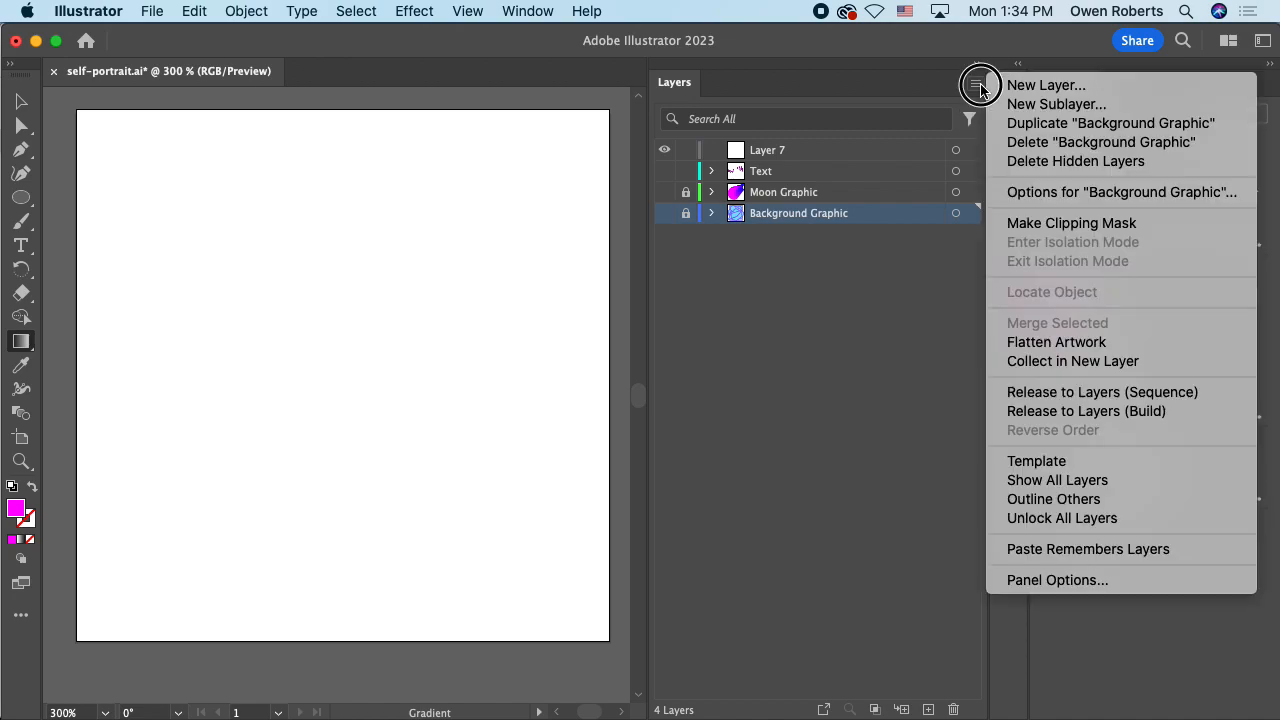
{"action": "left_click", "coordinate": [1110, 123]}
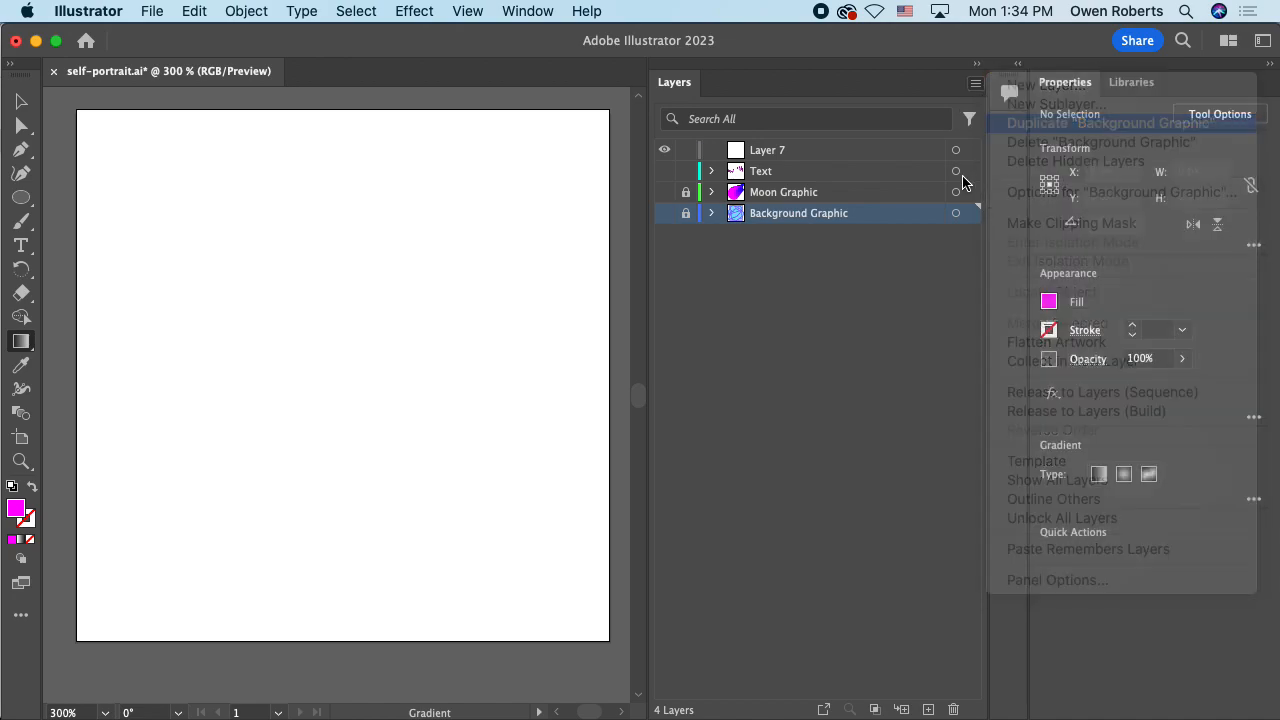
{"action": "left_click", "coordinate": [686, 230]}
{"action": "left_click", "coordinate": [758, 220]}
{"action": "left_click", "coordinate": [664, 213]}
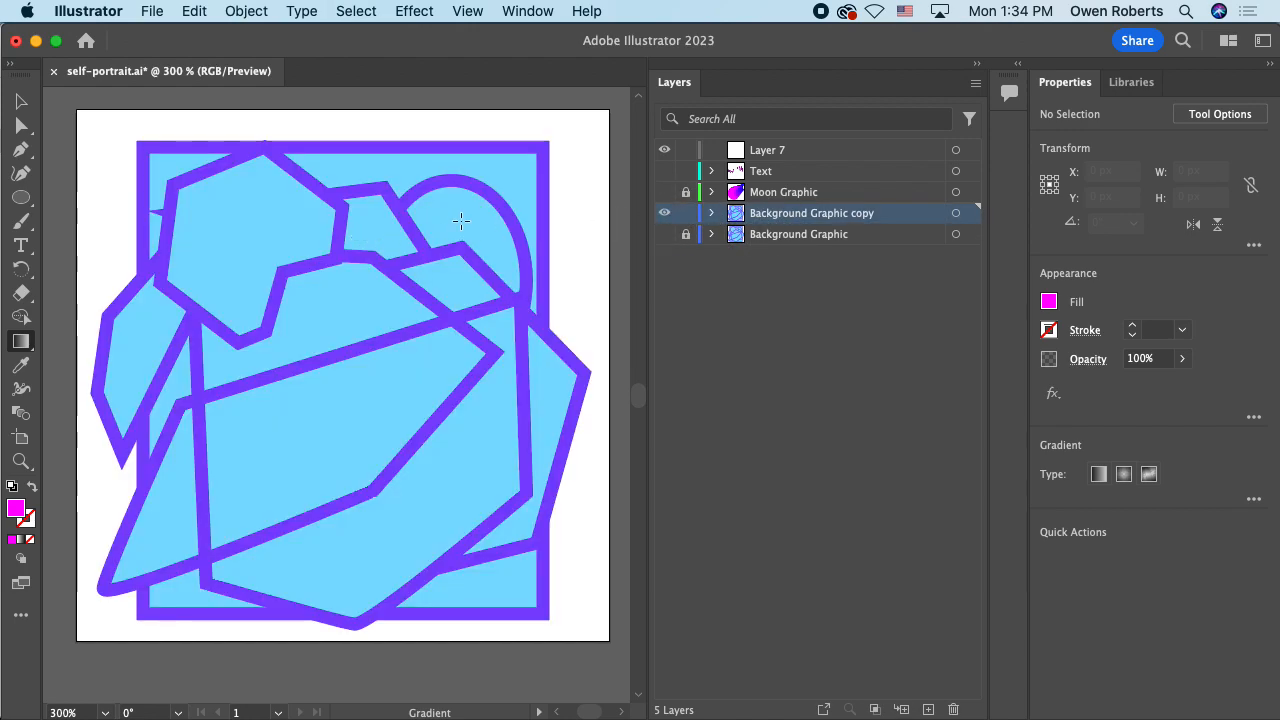
Step: Select all the shapes of the Background Graphic copy on the artboard and group them
{"action": "left_click", "coordinate": [24, 102]}
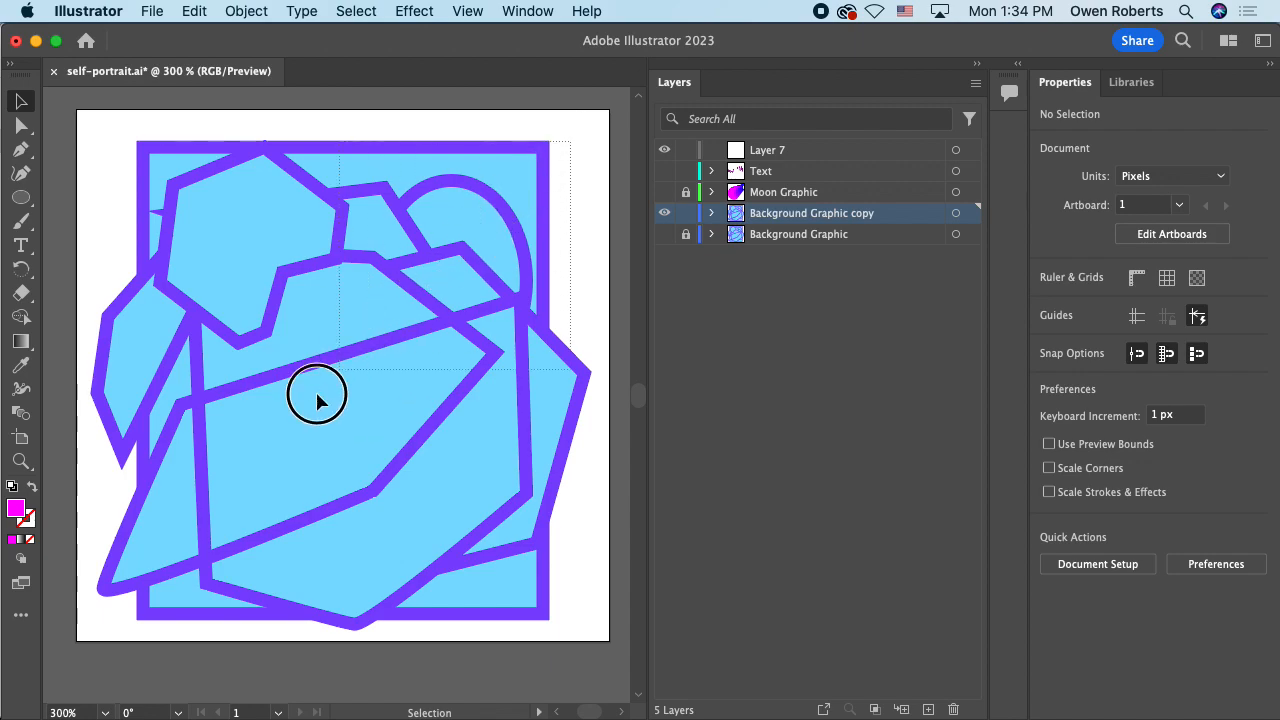
{"action": "left_click", "coordinate": [104, 592]}
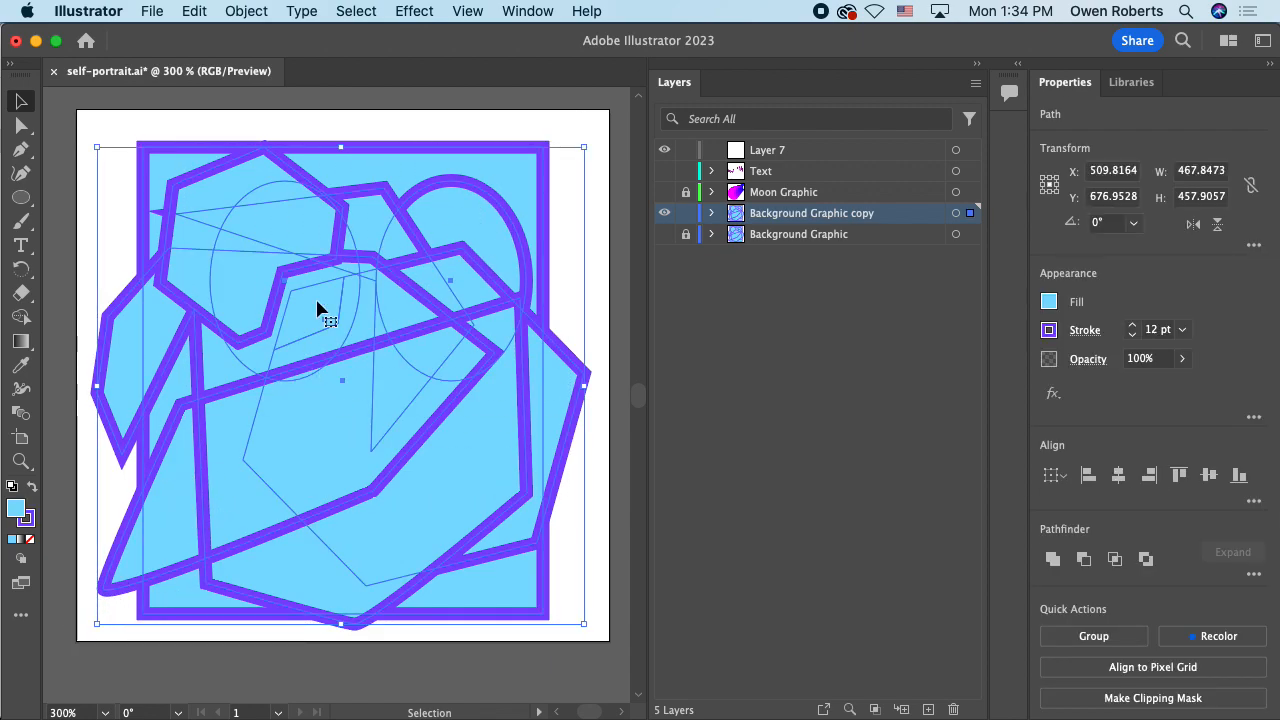
{"action": "left_click", "coordinate": [228, 12]}
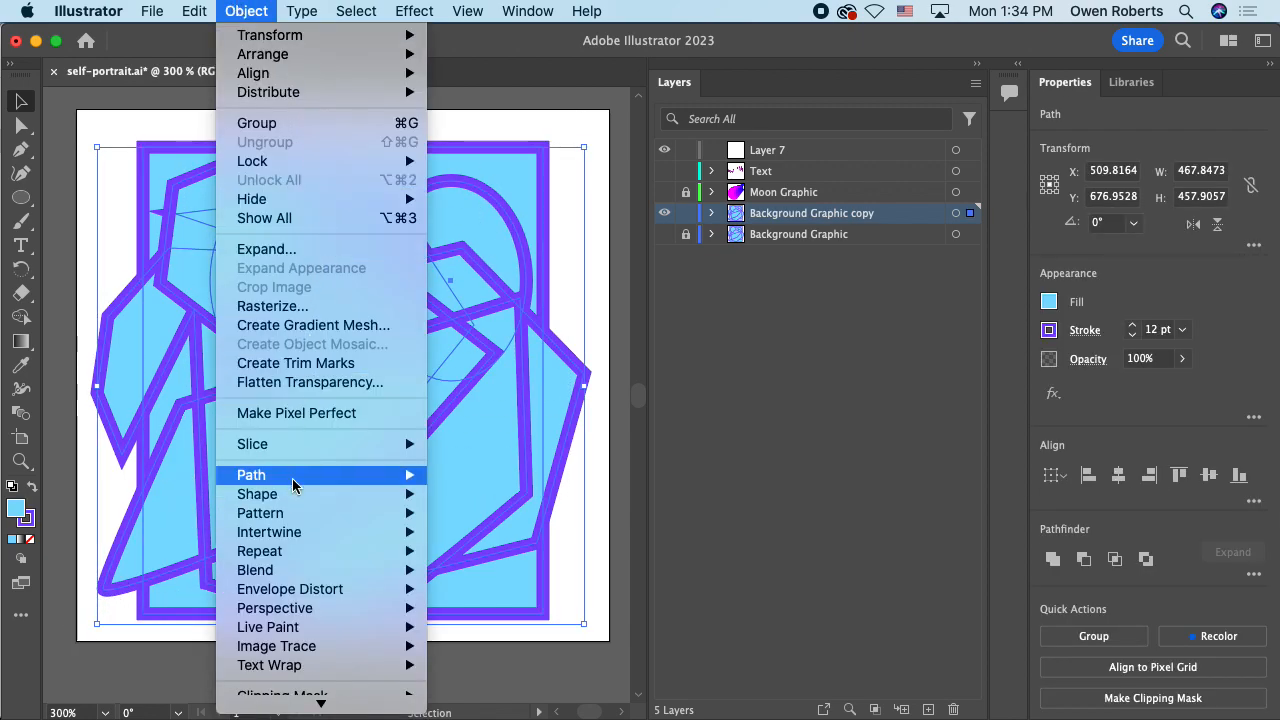
{"action": "mouse_move", "coordinate": [298, 477]}
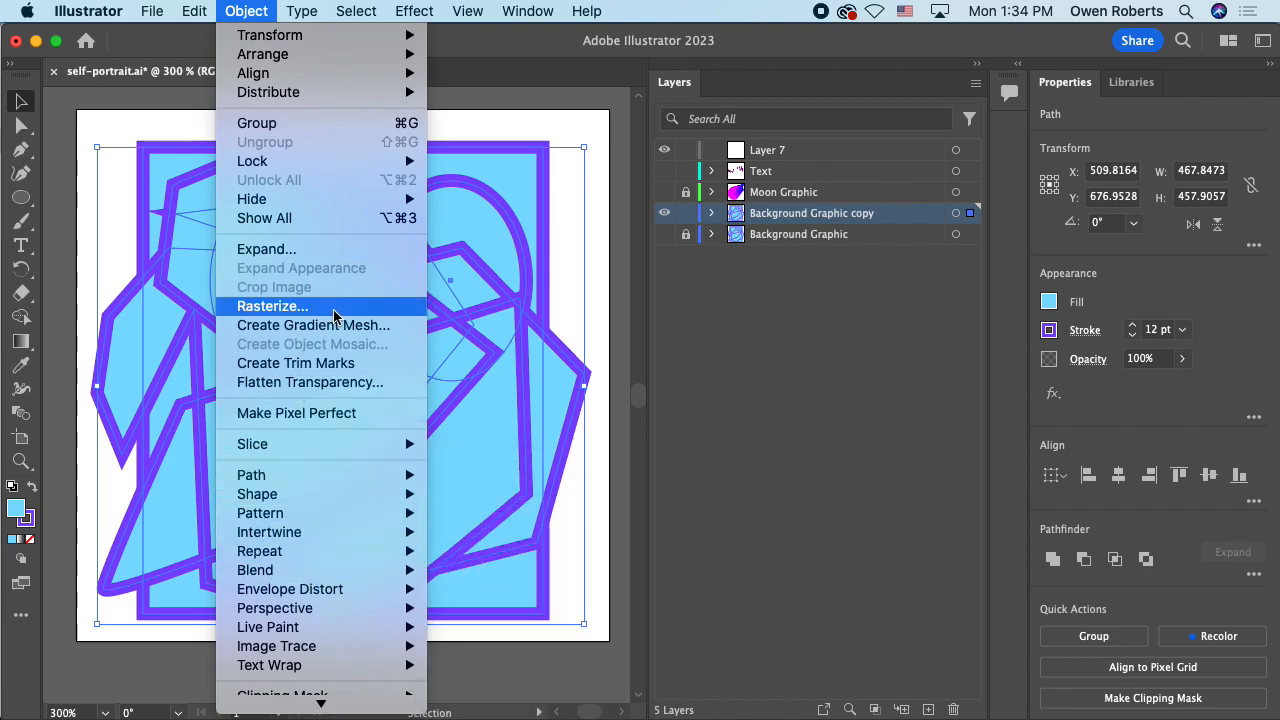
{"action": "scroll", "coordinate": [336, 364], "scroll_direction": "down", "scroll_amount": 3}
{"action": "mouse_move", "coordinate": [336, 364]}
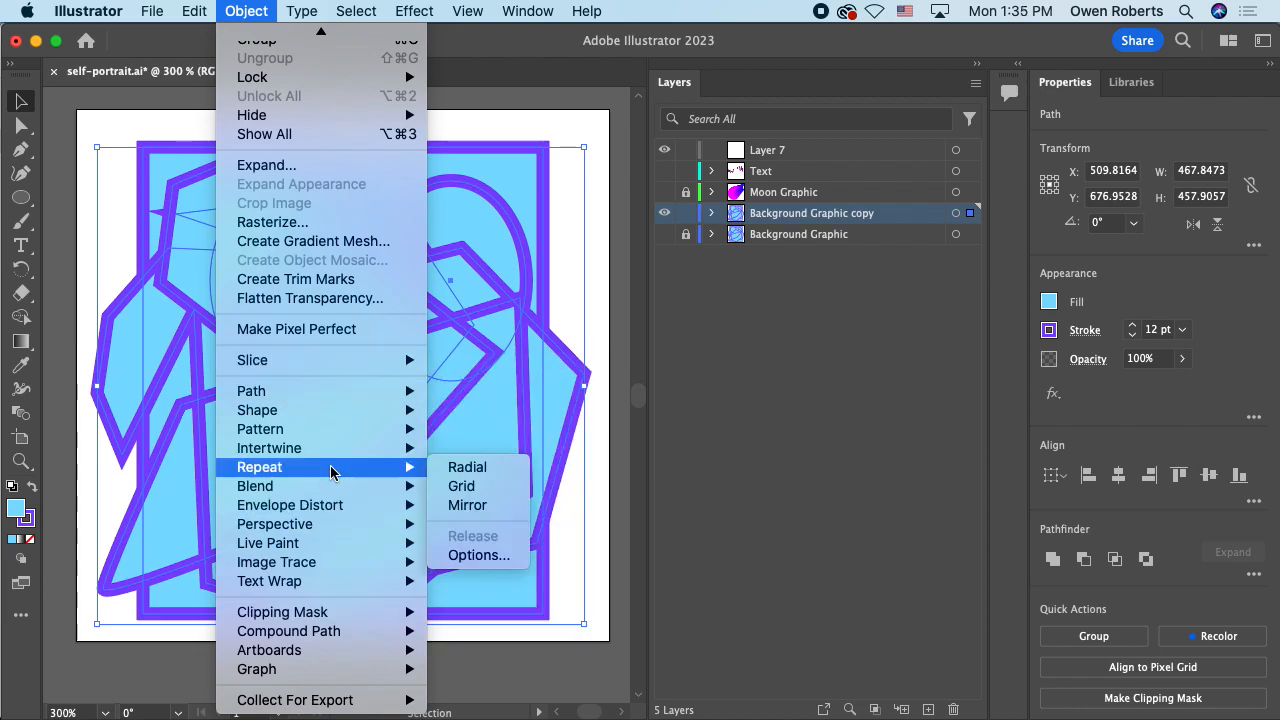
{"action": "key", "text": "Escape"}
{"action": "key", "text": "super+g"}
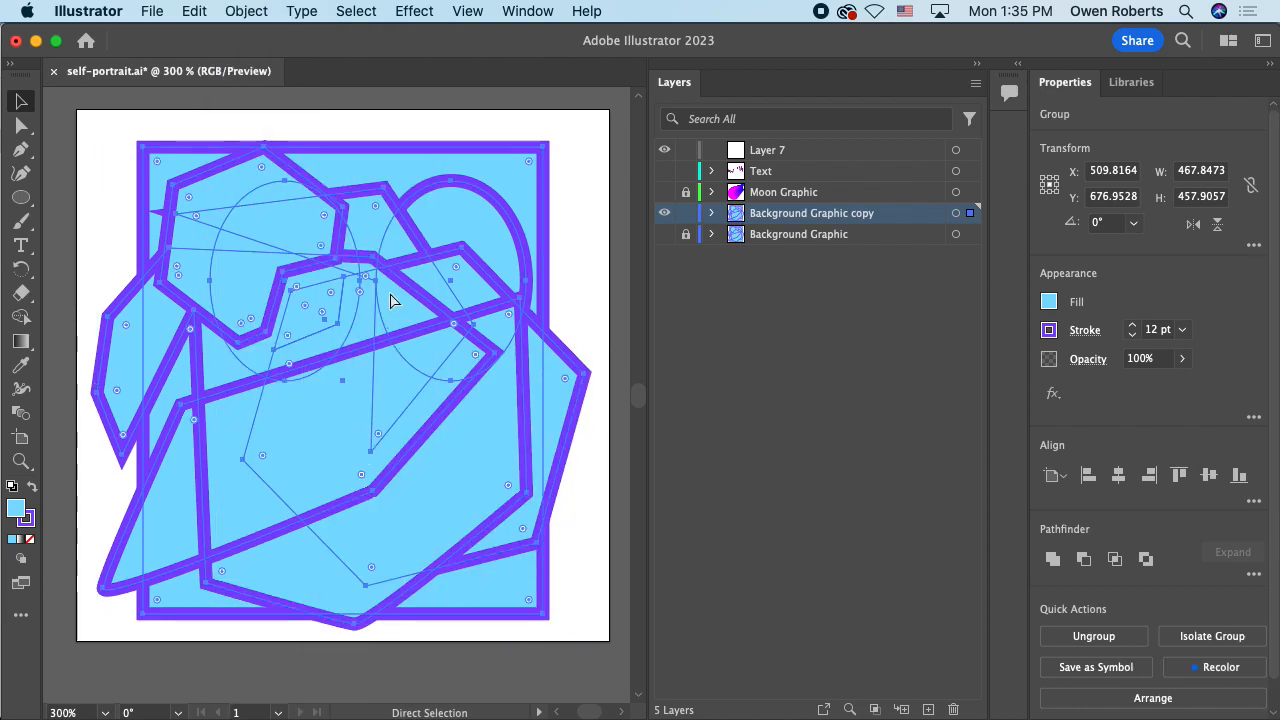
Step: Apply Simplify to the grouped background shapes, opening its additional options and closing them
{"action": "right_click", "coordinate": [482, 252]}
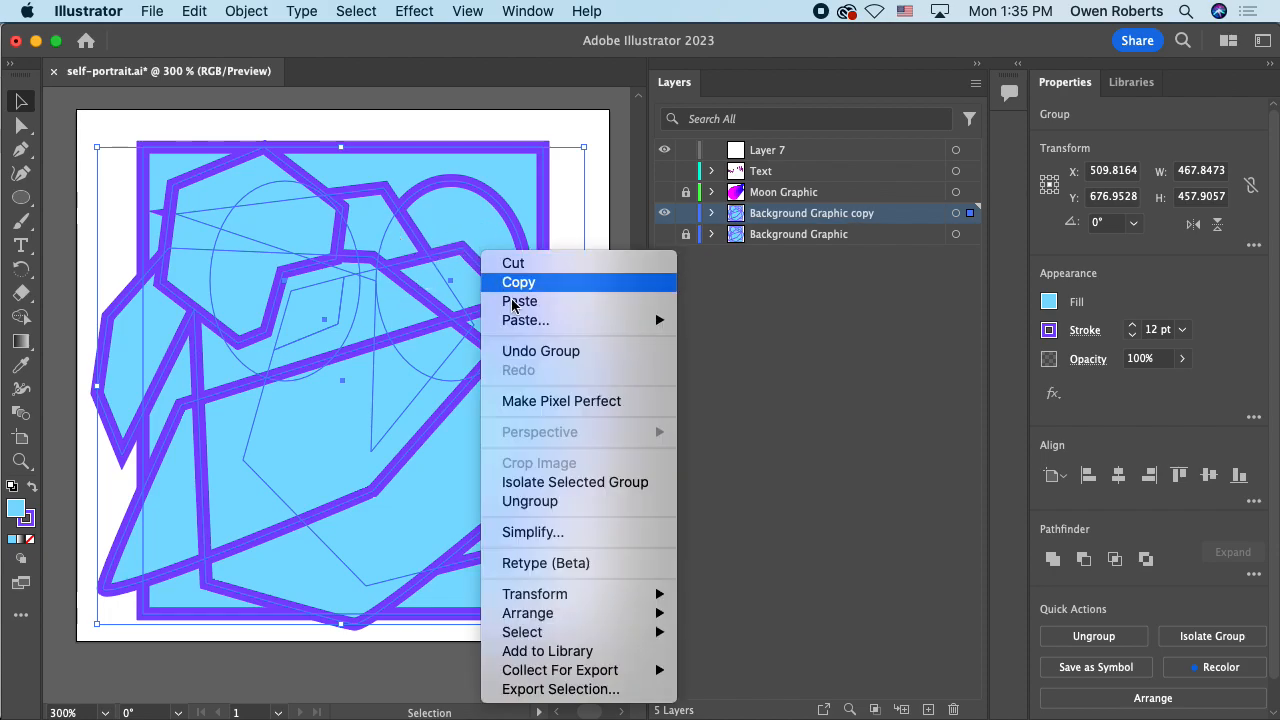
{"action": "left_click", "coordinate": [547, 533]}
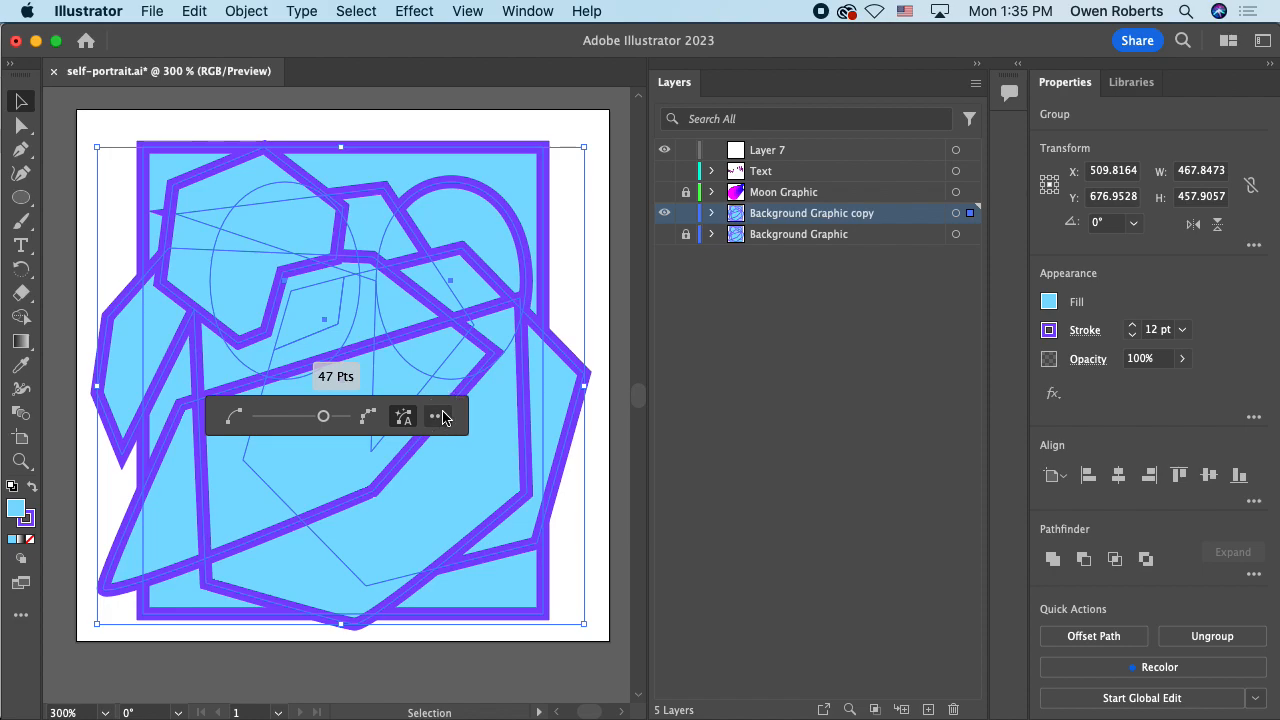
{"action": "left_click", "coordinate": [439, 416]}
{"action": "left_click", "coordinate": [788, 553]}
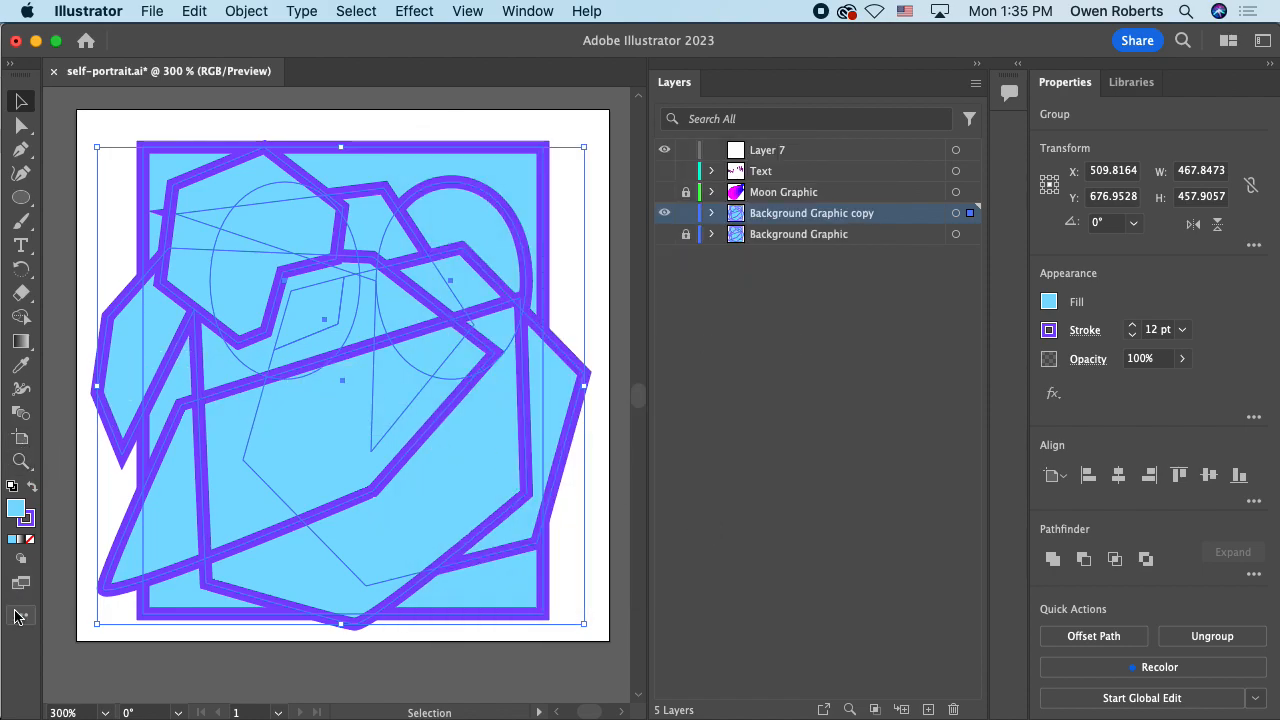
Step: Try adding gradient mesh points to the upper-left polygon and the large background square with the Mesh tool, and undo them
{"action": "left_click_drag", "start_coordinate": [20, 341], "coordinate": [88, 367]}
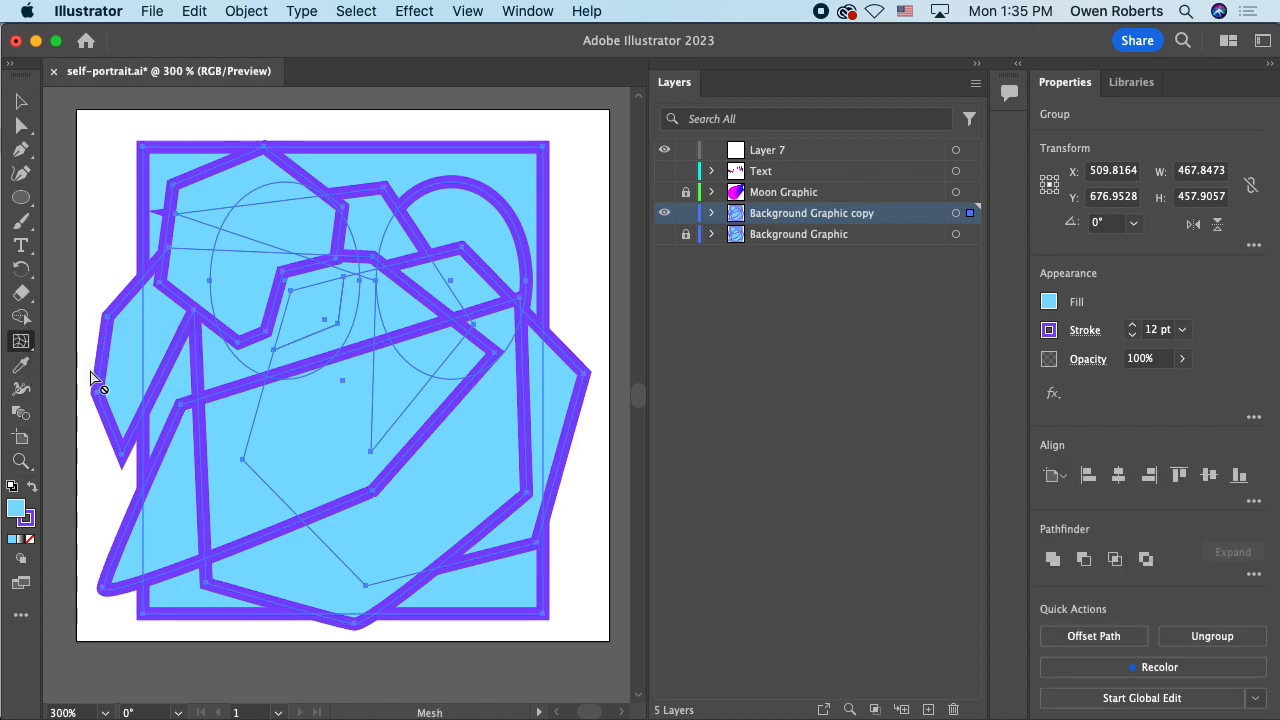
{"action": "left_click", "coordinate": [195, 178]}
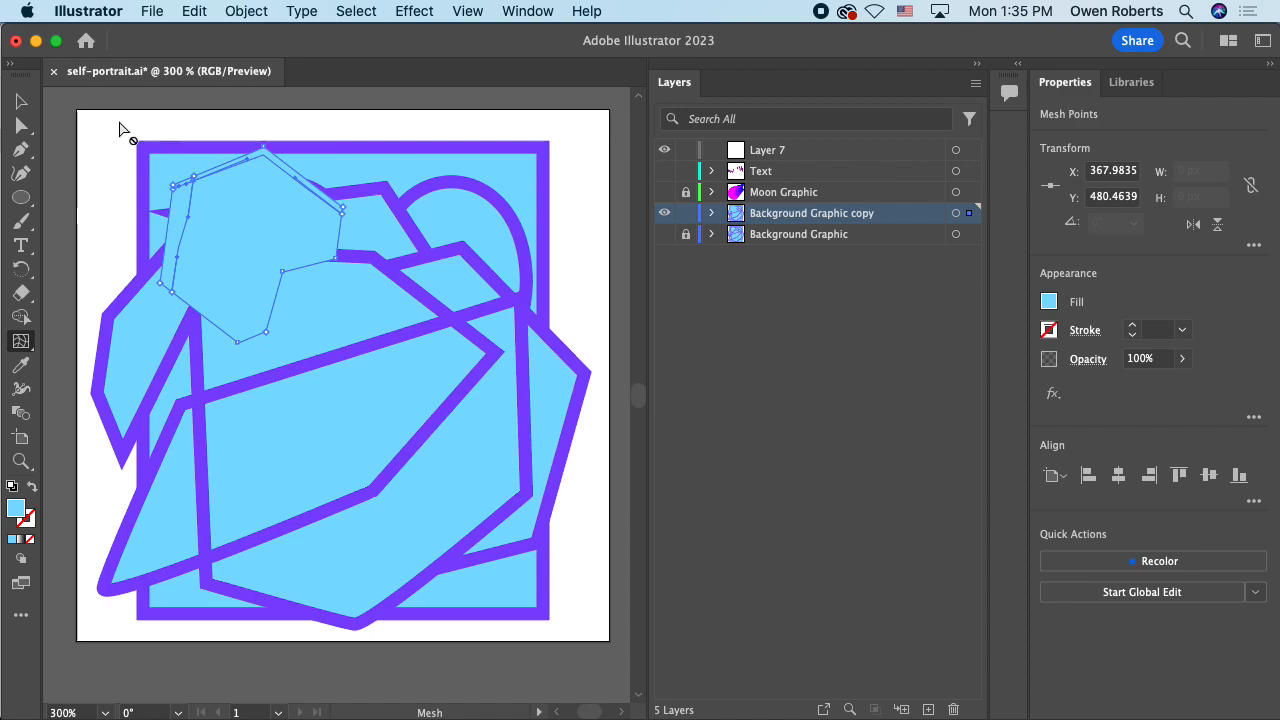
{"action": "left_click", "coordinate": [160, 150]}
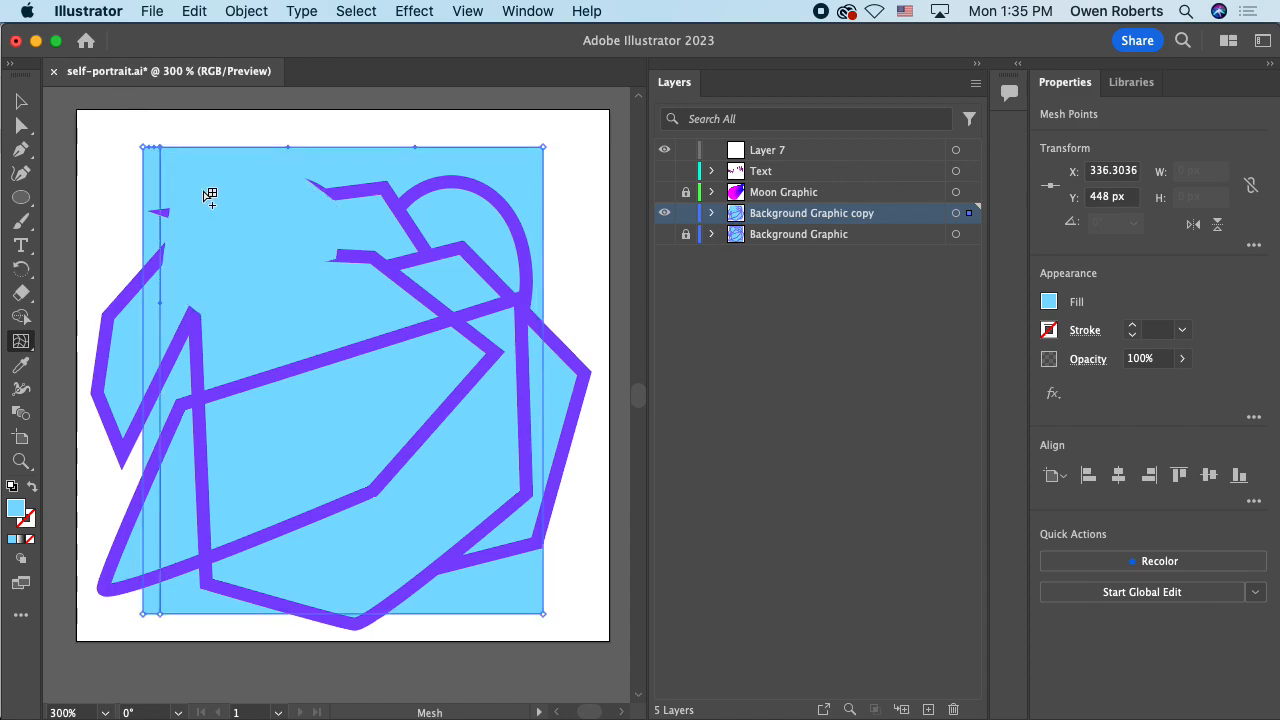
{"action": "key", "text": "super+z"}
{"action": "key", "text": "super+z"}
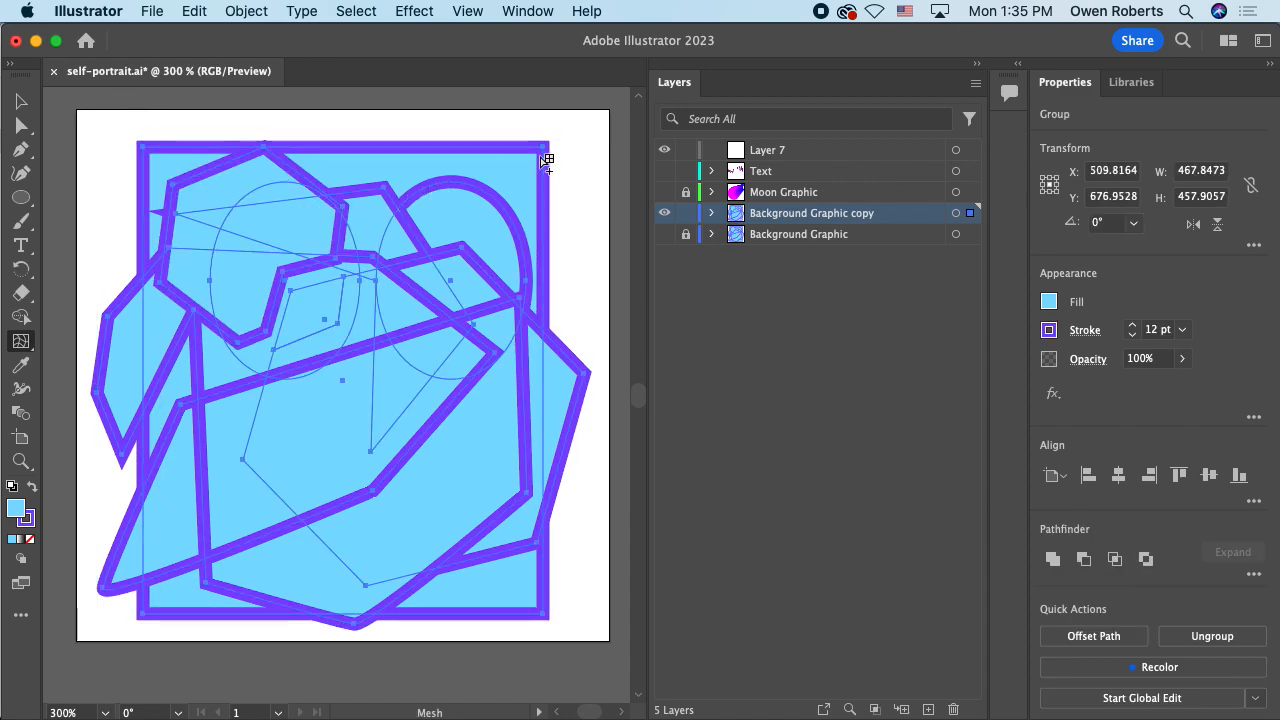
Step: Try placing a series of mesh points across the overlapping background shapes, undo them all and return to the Selection tool
{"action": "left_click", "coordinate": [484, 190]}
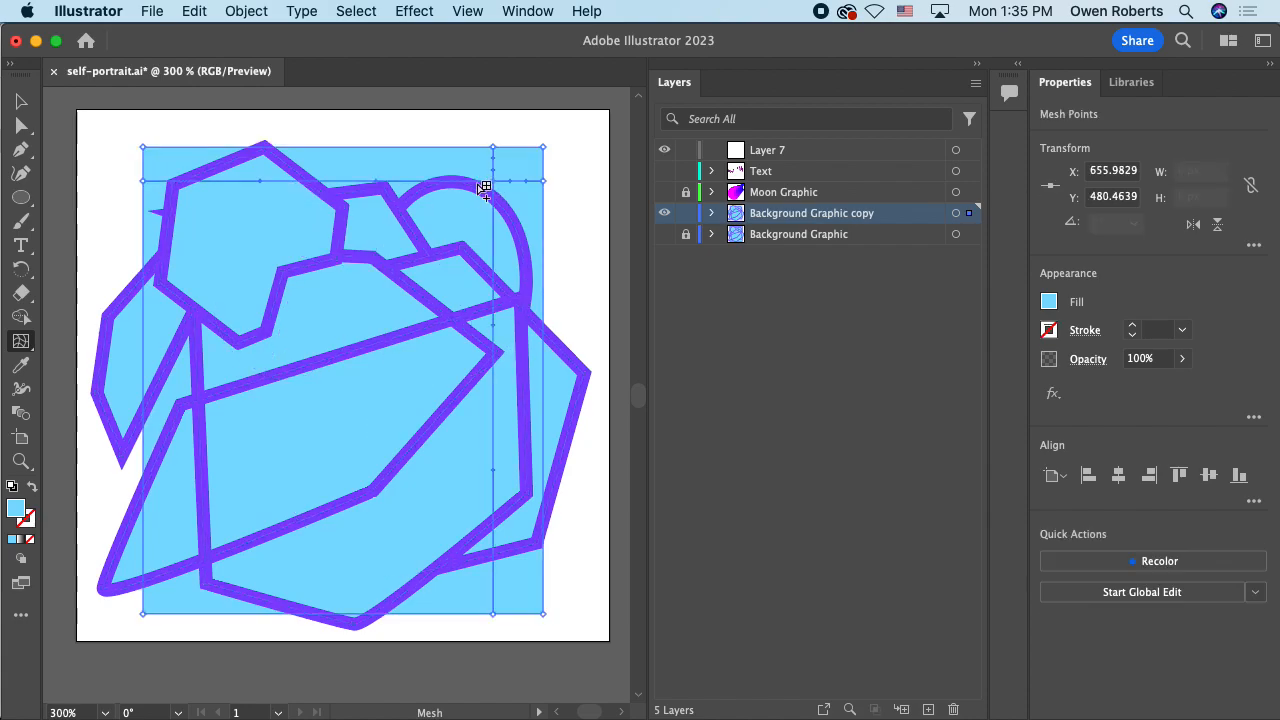
{"action": "left_click", "coordinate": [430, 215]}
{"action": "left_click", "coordinate": [386, 246]}
{"action": "left_click", "coordinate": [333, 259]}
{"action": "left_click", "coordinate": [275, 353]}
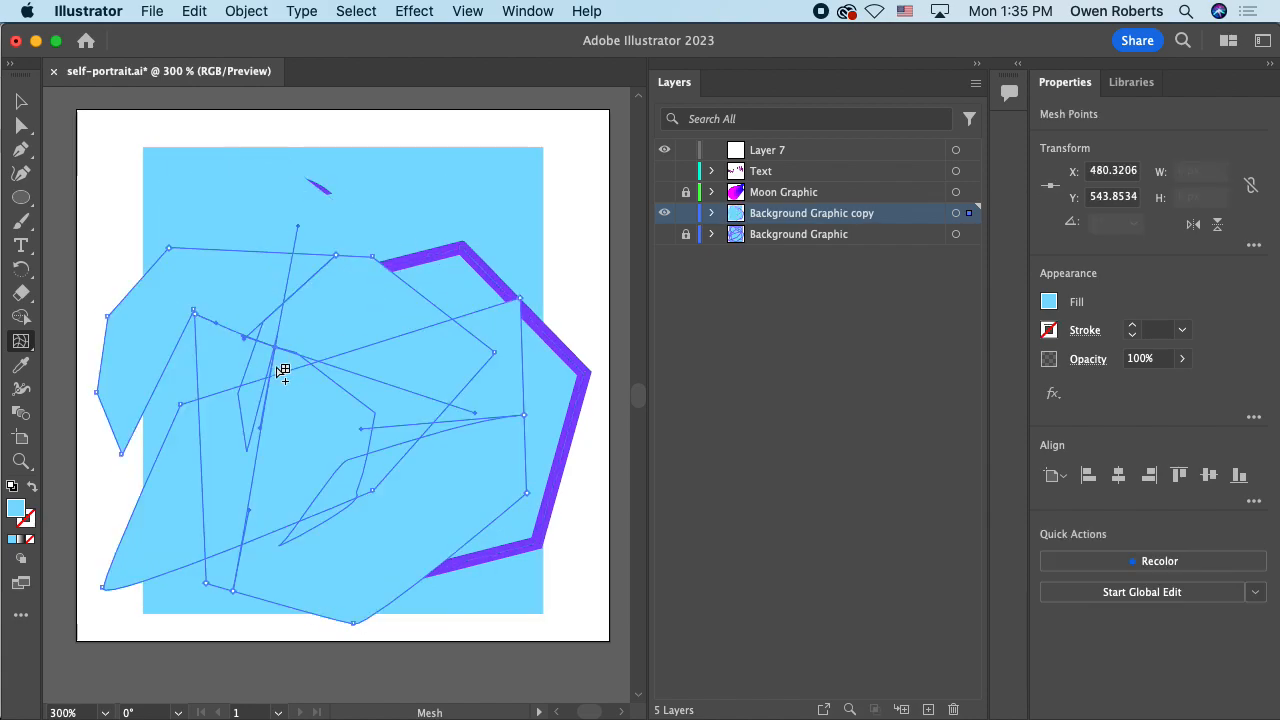
{"action": "key", "text": "super+z"}
{"action": "key", "text": "super+z"}
{"action": "key", "text": "super+z"}
{"action": "key", "text": "super+z"}
{"action": "key", "text": "super+z"}
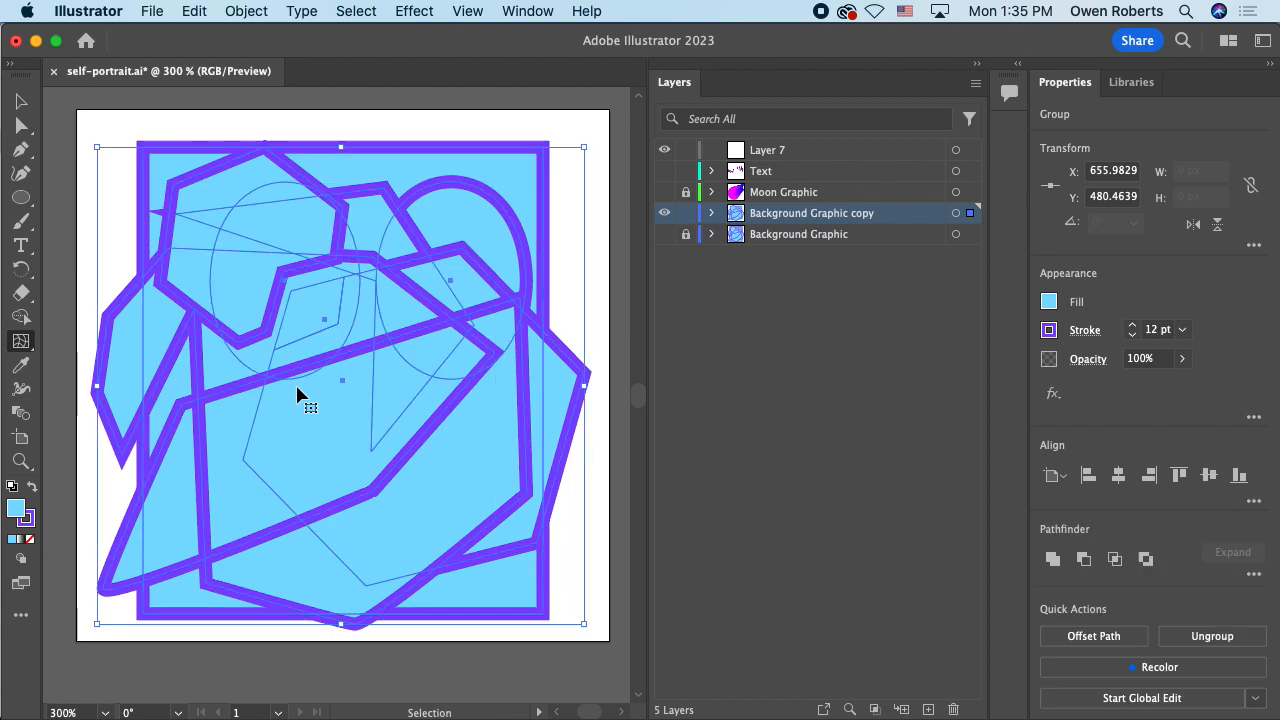
{"action": "key", "text": "v"}
Step: Deselect the artwork, expand the Background Graphic copy layer and its group, and highlight every path entry inside
{"action": "left_click", "coordinate": [570, 119]}
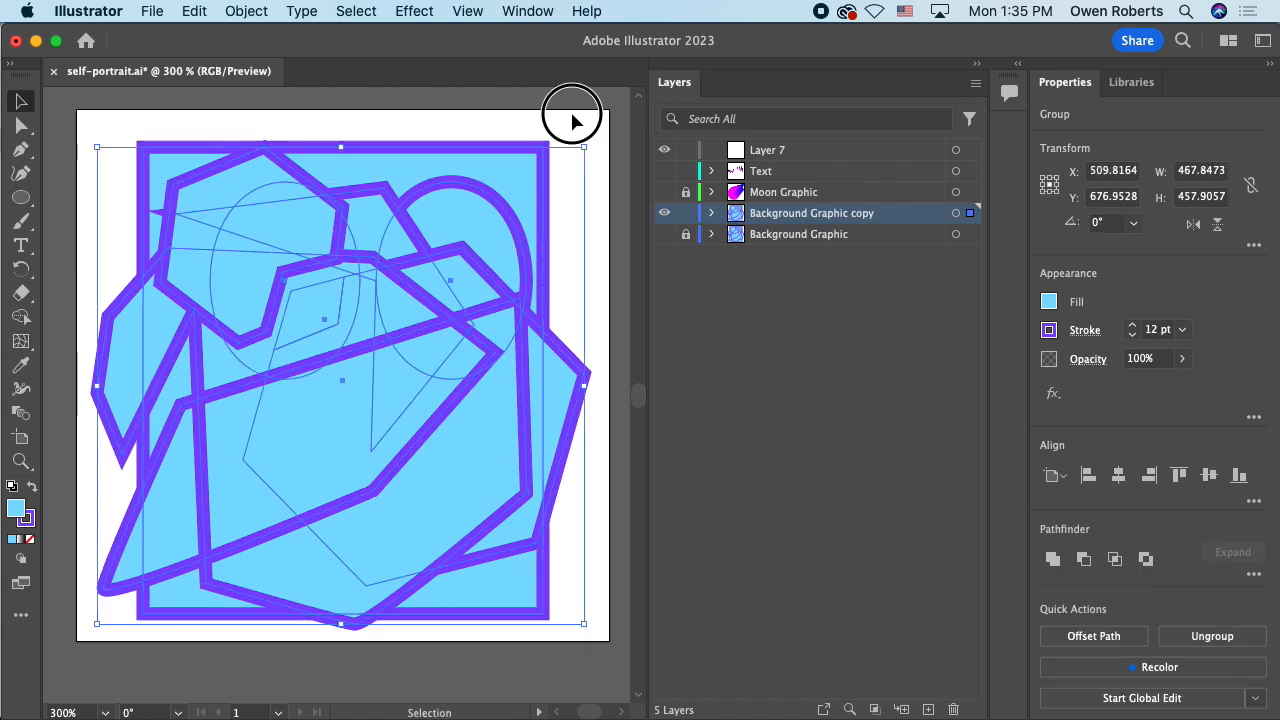
{"action": "left_click", "coordinate": [711, 213]}
{"action": "left_click", "coordinate": [736, 234]}
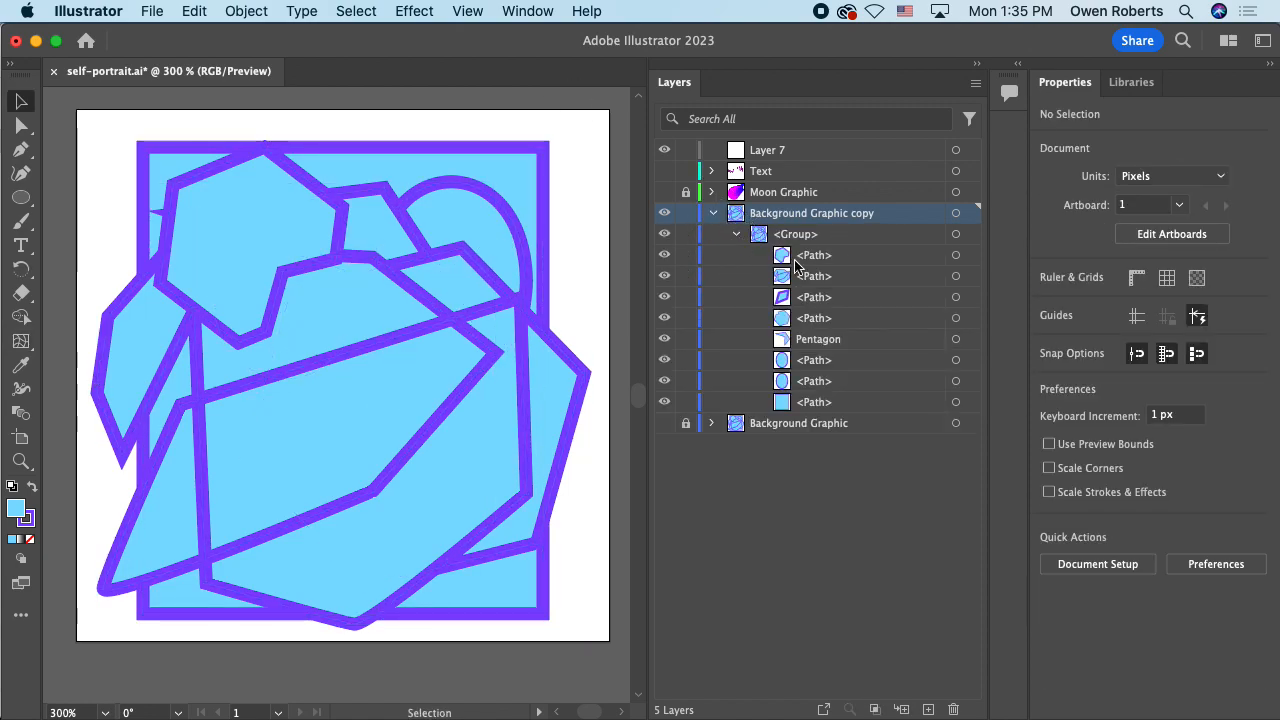
{"action": "left_click", "coordinate": [830, 258]}
{"action": "left_click", "coordinate": [818, 401], "text": "shift"}
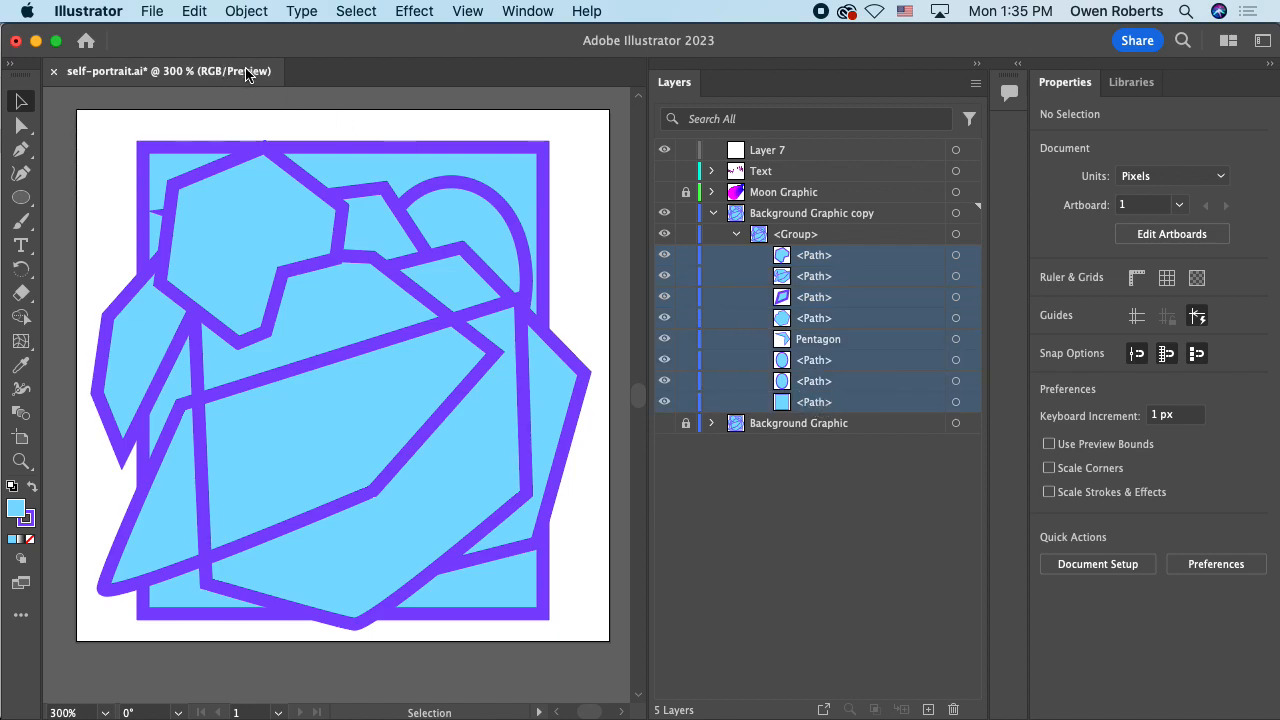
Step: Try to join all the paths of the background group with the Join command
{"action": "left_click", "coordinate": [245, 11]}
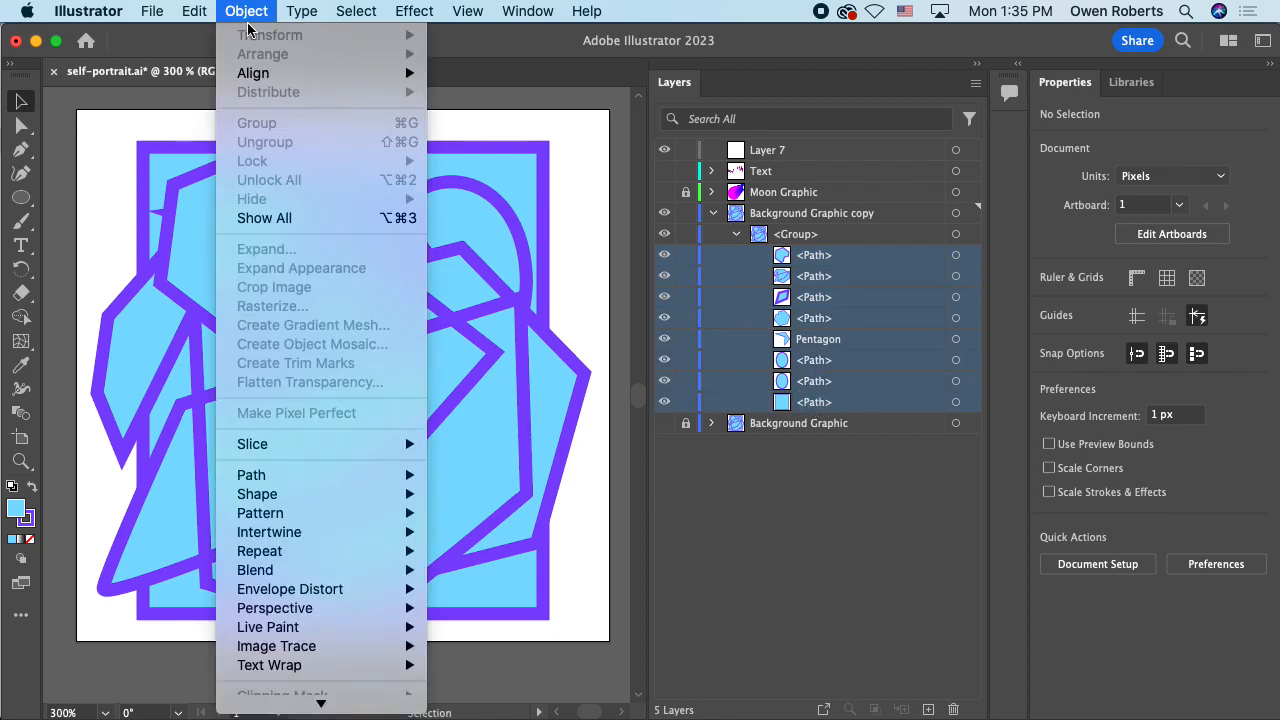
{"action": "mouse_move", "coordinate": [318, 477]}
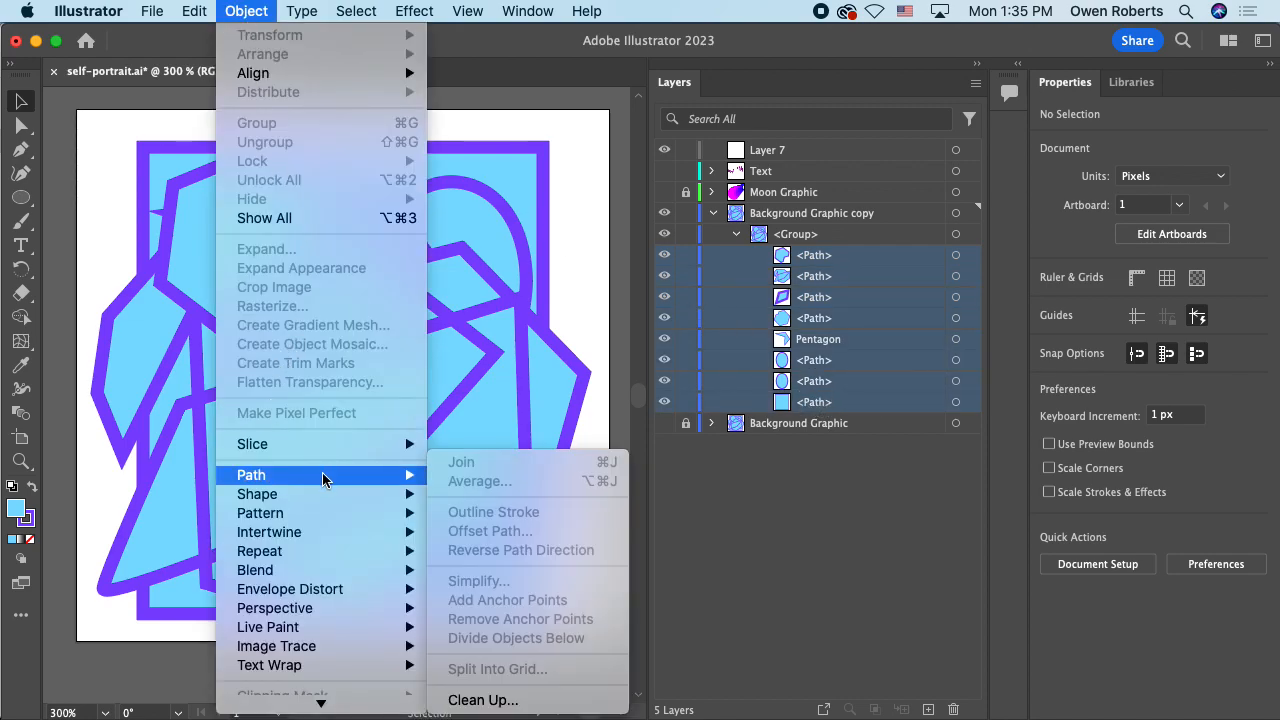
{"action": "left_click", "coordinate": [572, 190]}
{"action": "left_click_drag", "start_coordinate": [580, 164], "coordinate": [145, 585]}
{"action": "right_click", "coordinate": [288, 331]}
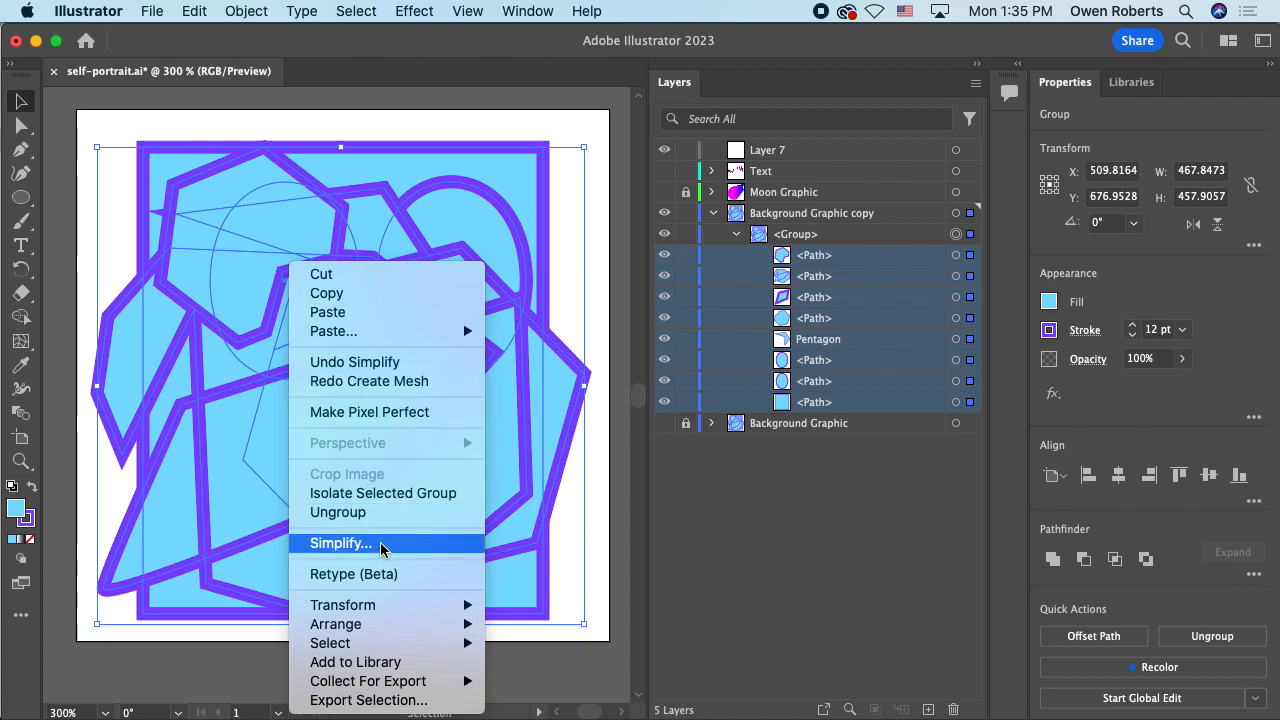
{"action": "key", "text": "Escape"}
{"action": "left_click", "coordinate": [246, 11]}
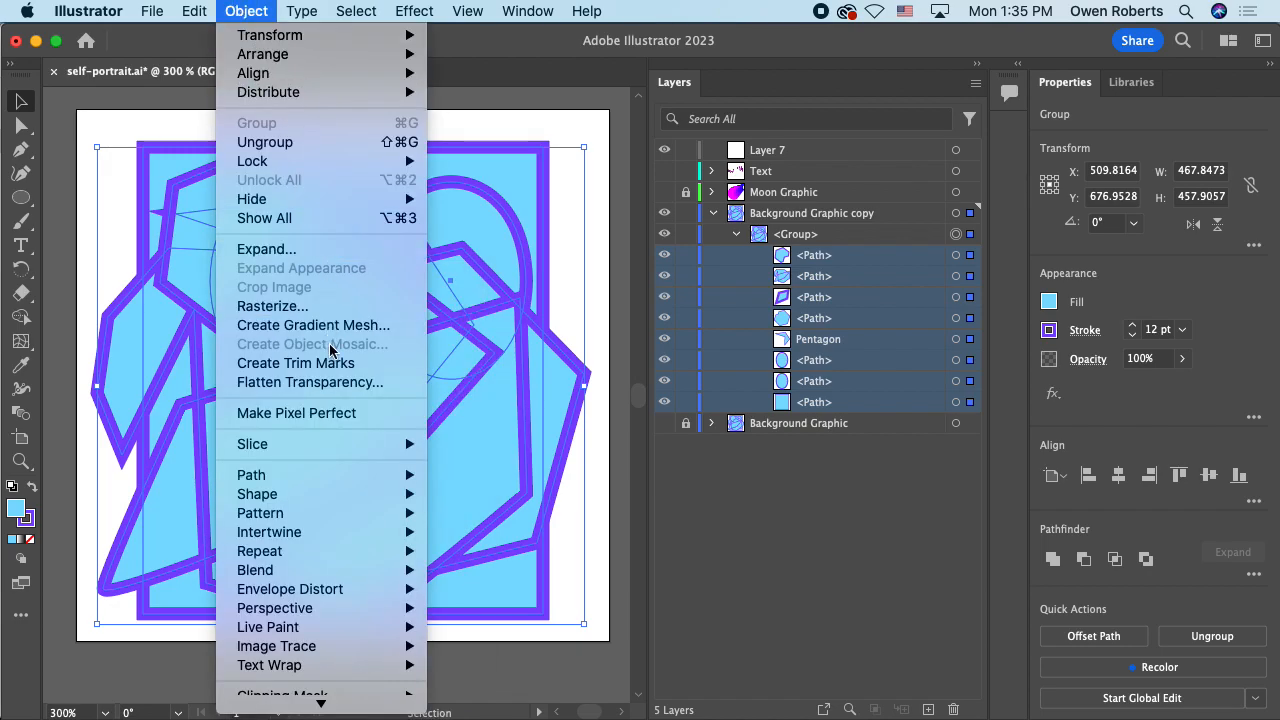
{"action": "mouse_move", "coordinate": [334, 473]}
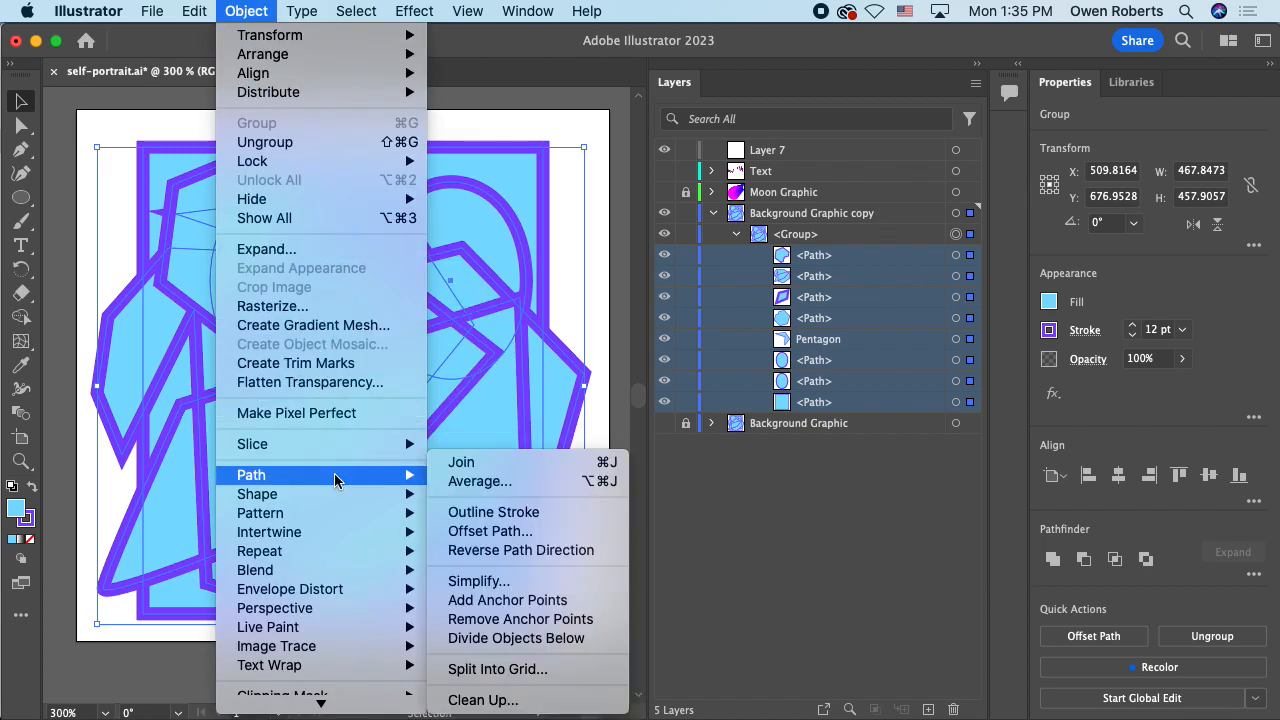
{"action": "left_click", "coordinate": [455, 466]}
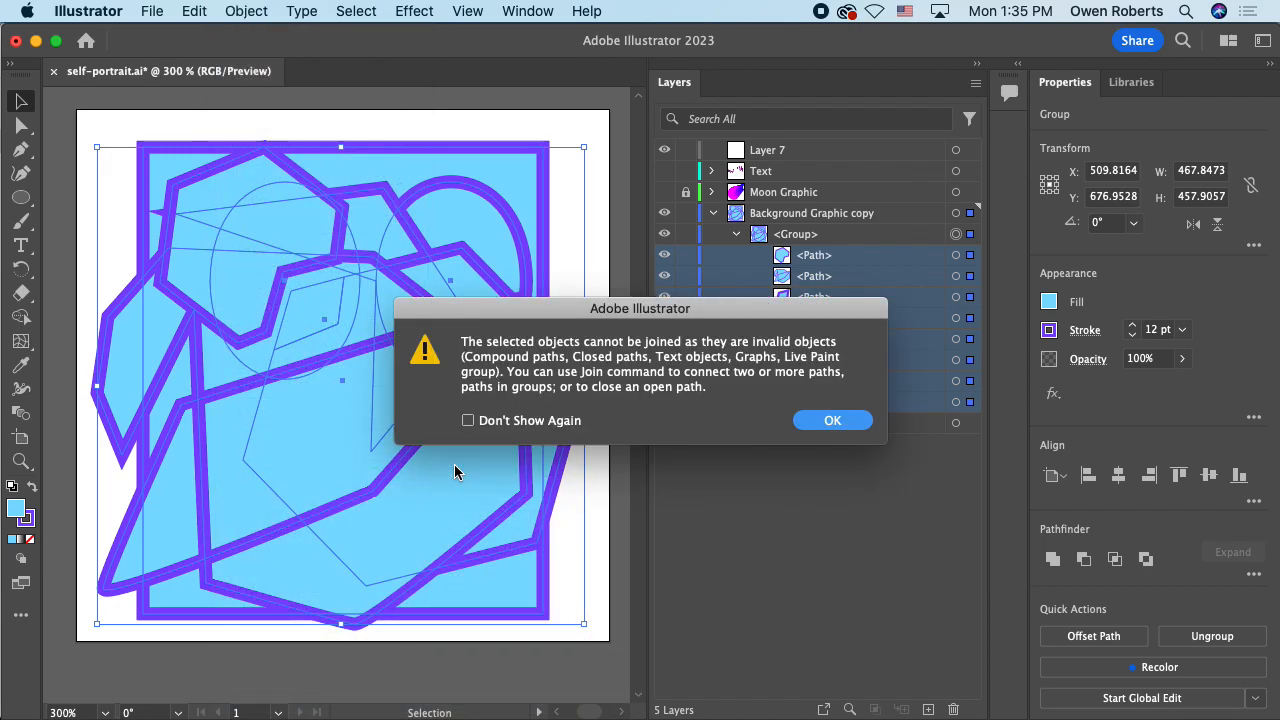
{"action": "left_click", "coordinate": [830, 421]}
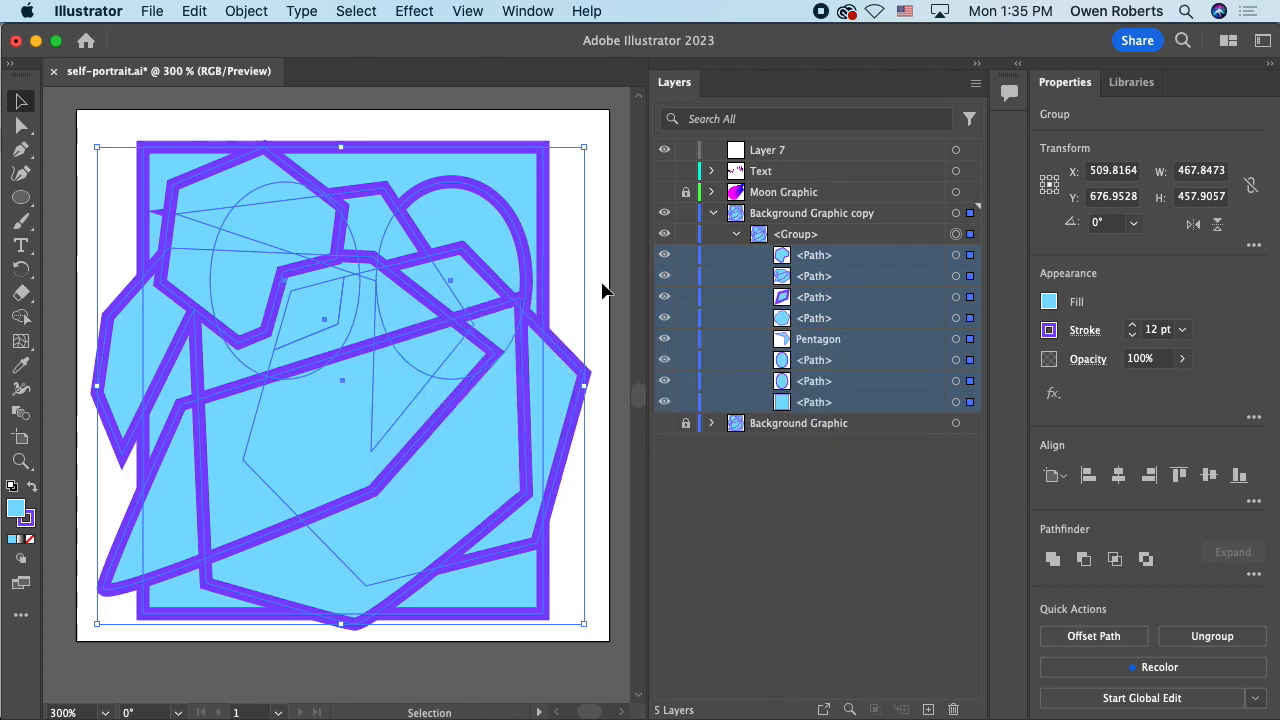
Step: Delete the selected background artwork, undo the deletion, and hide every path inside the Background Graphic copy group
{"action": "left_click", "coordinate": [847, 260]}
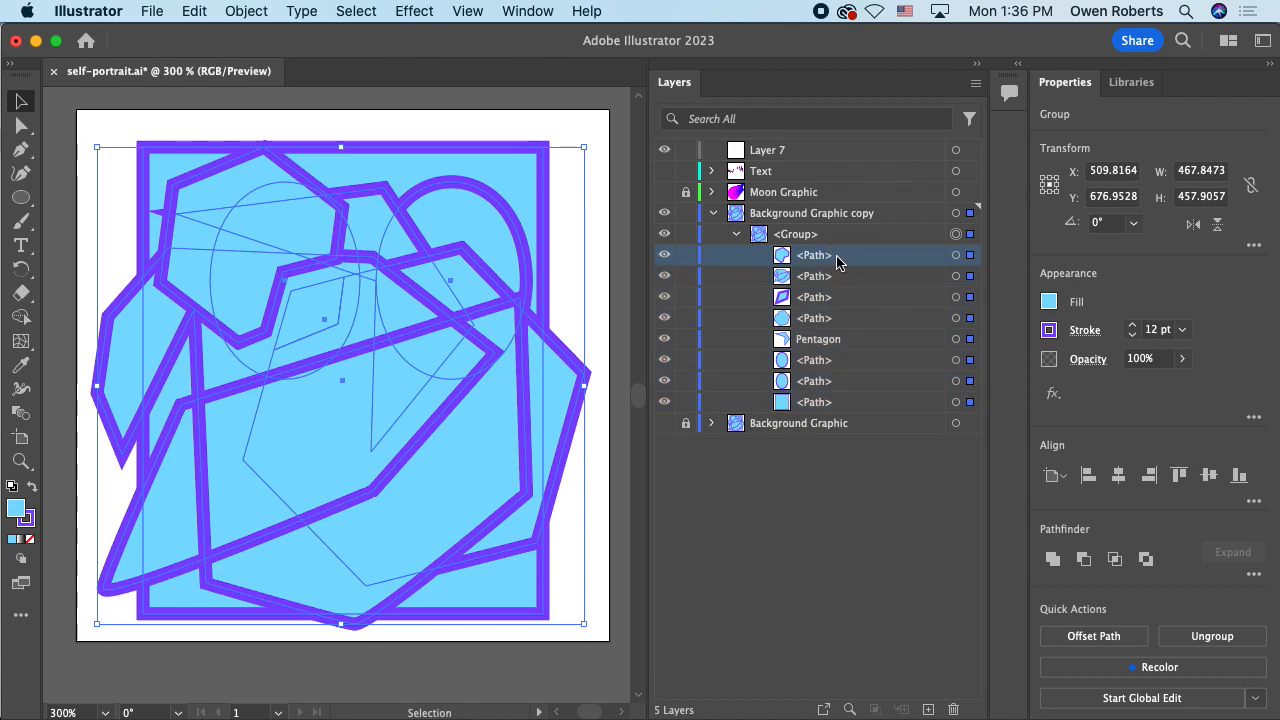
{"action": "key", "text": "Delete"}
{"action": "key", "text": "super+z"}
{"action": "left_click_drag", "start_coordinate": [668, 261], "coordinate": [677, 391]}
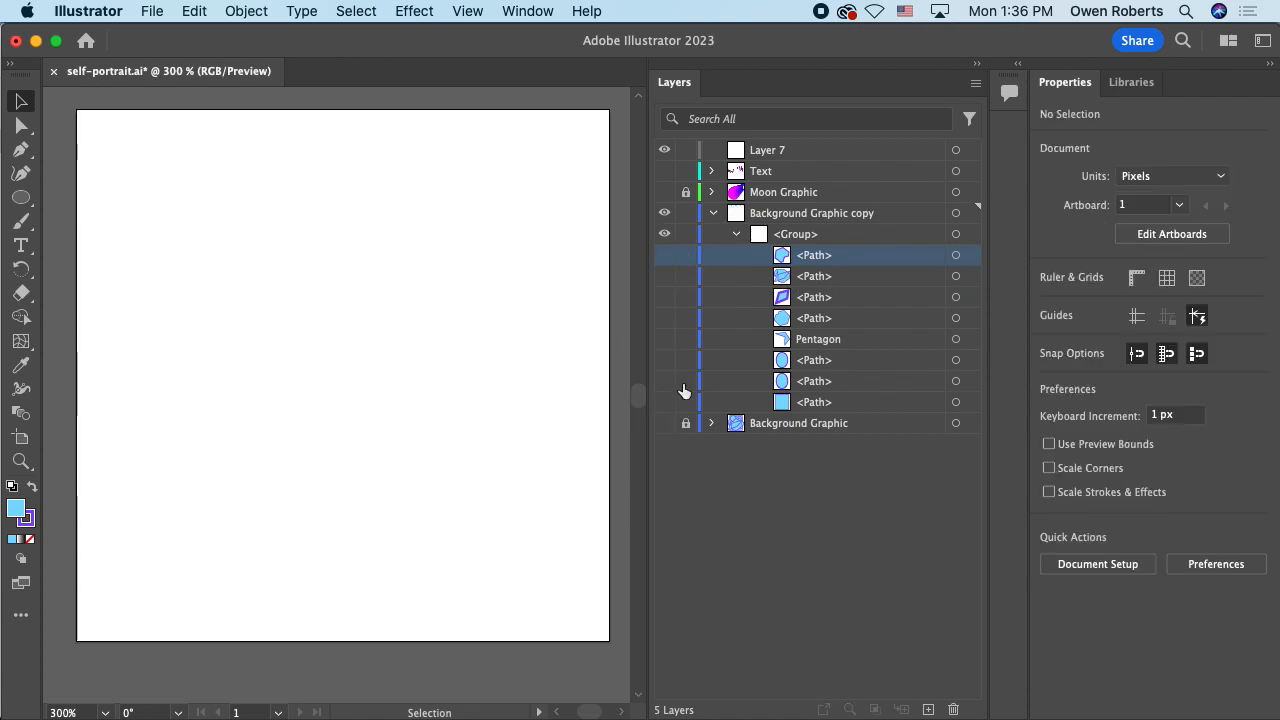
Step: Show the second path in the Background Graphic copy group, select the group and activate the Mesh tool
{"action": "left_click", "coordinate": [664, 277]}
{"action": "left_click_drag", "start_coordinate": [340, 344], "coordinate": [364, 284]}
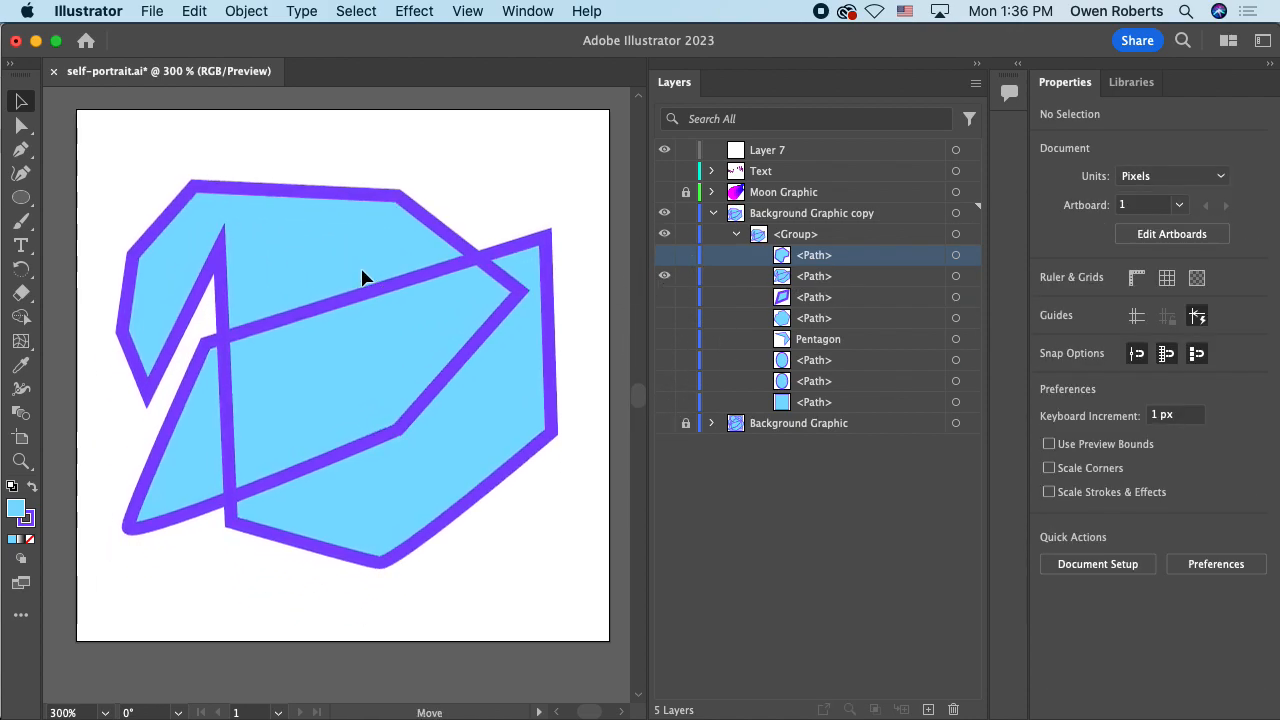
{"action": "left_click", "coordinate": [18, 343]}
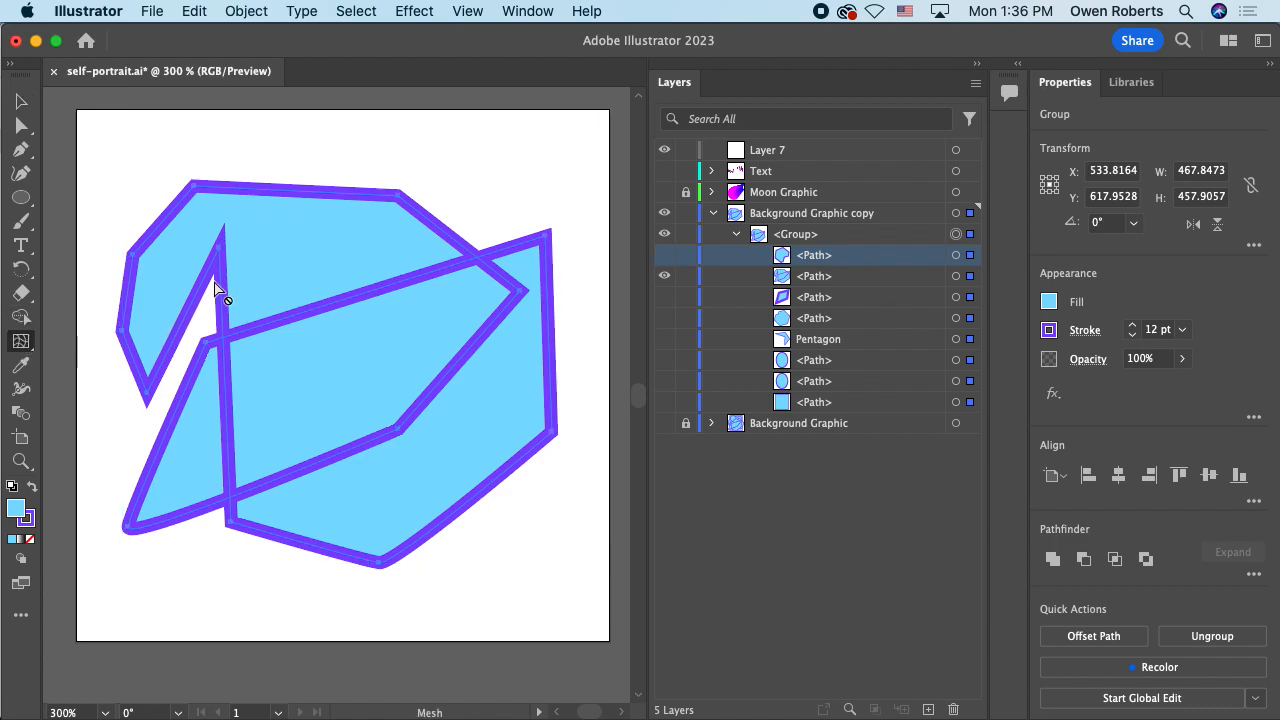
Step: Try adding mesh points to the upper part of the overlapping polygon shape, and undo each attempt
{"action": "left_click", "coordinate": [251, 254]}
{"action": "left_click_drag", "start_coordinate": [249, 251], "coordinate": [163, 311]}
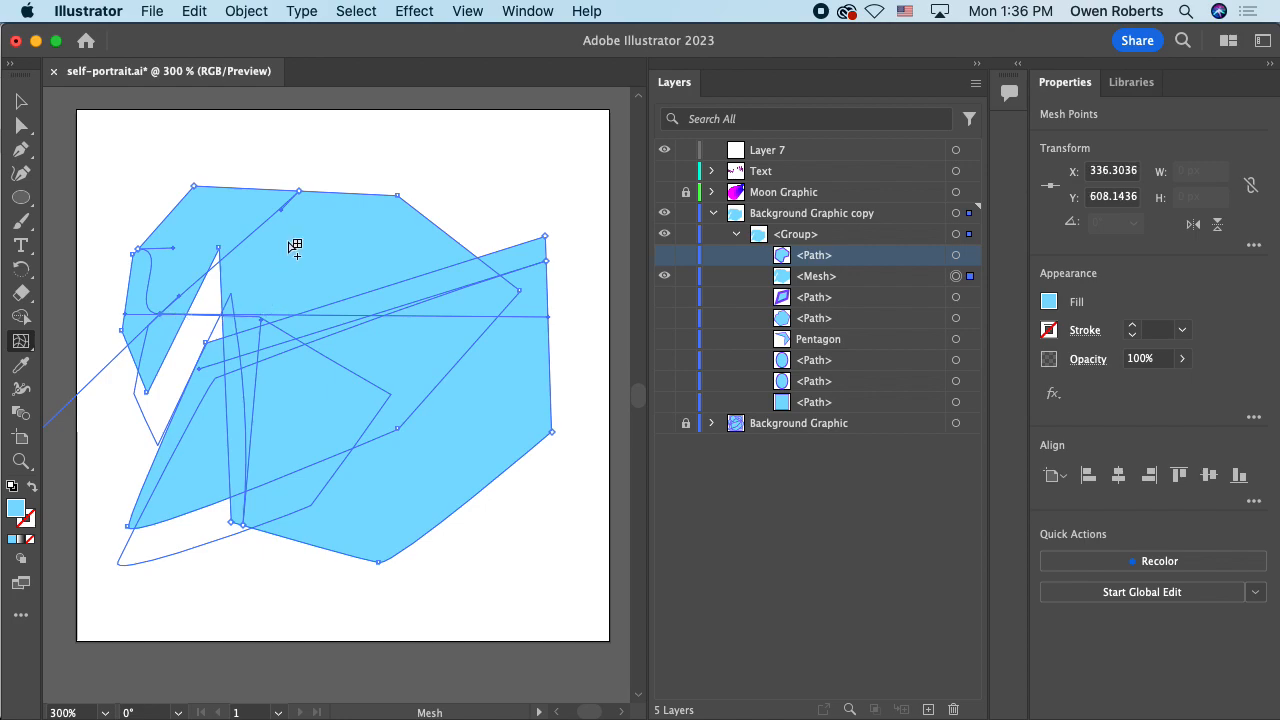
{"action": "key", "text": "super+z"}
{"action": "left_click", "coordinate": [387, 207]}
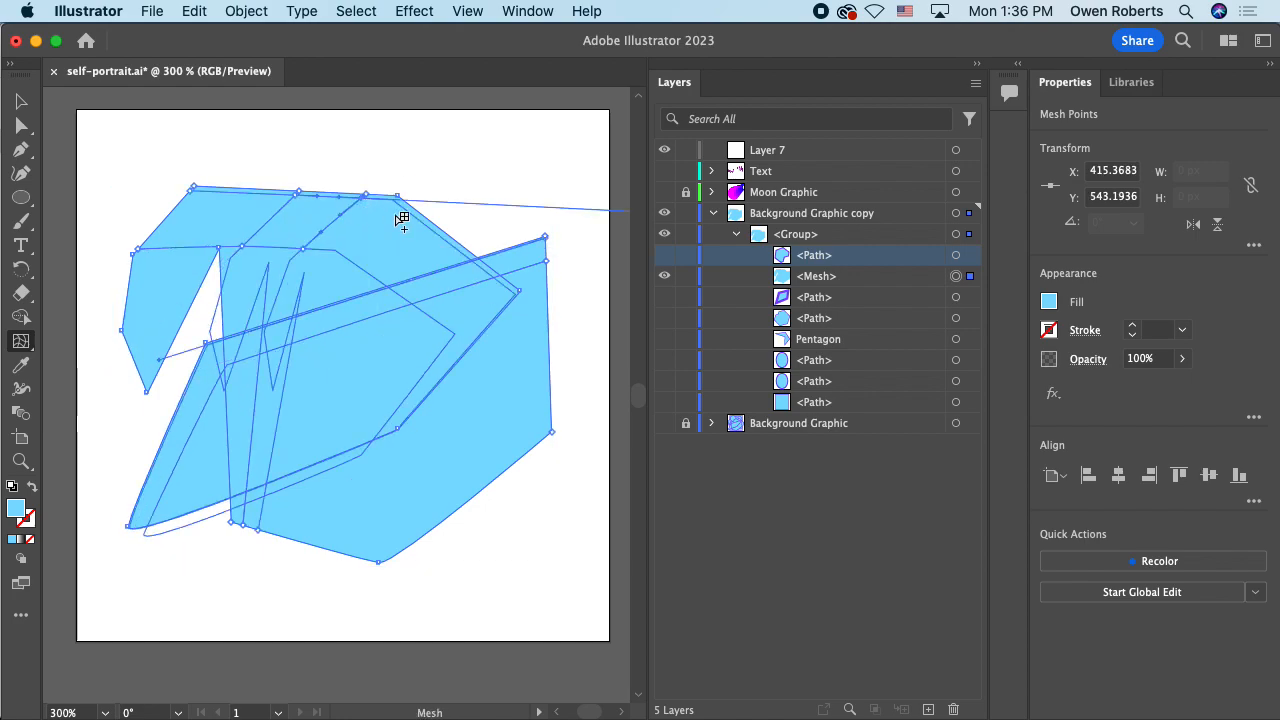
{"action": "key", "text": "super+z"}
{"action": "key", "text": "super+z"}
{"action": "key", "text": "super+z"}
{"action": "left_click", "coordinate": [291, 269]}
{"action": "key", "text": "super+z"}
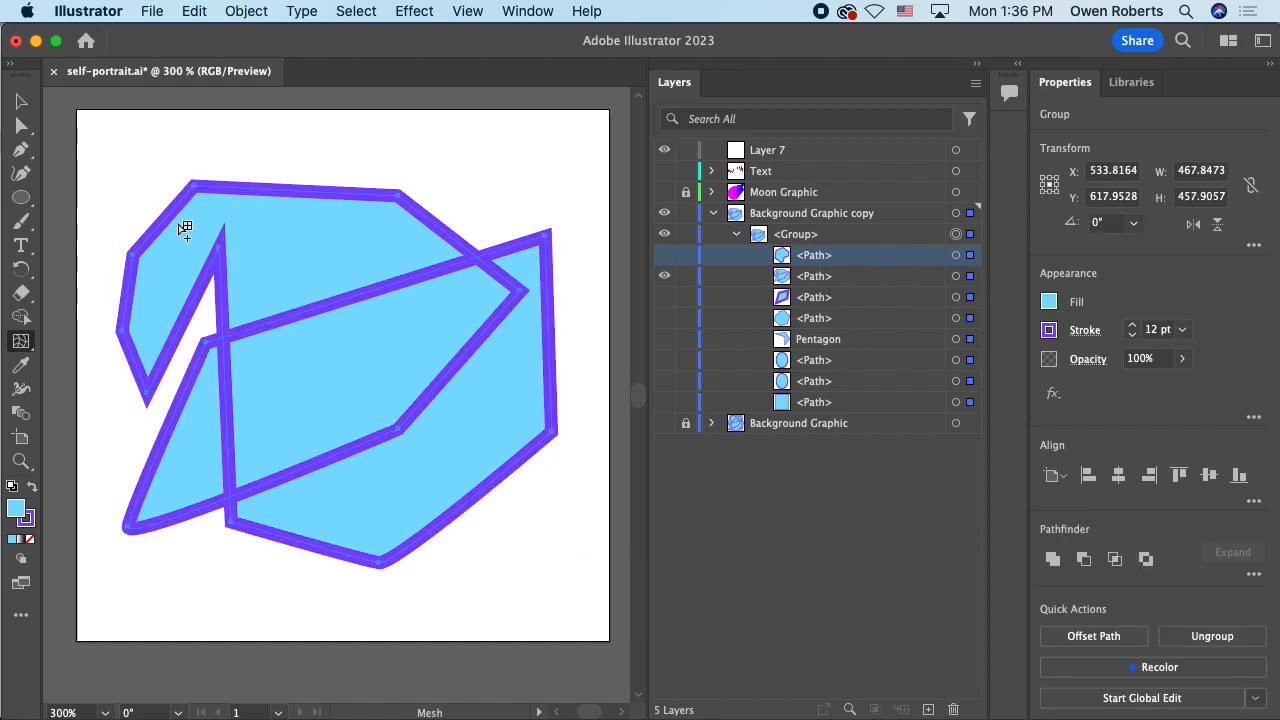
Step: Add a series of mesh points across the middle, lower and upper areas of the overlapping polygon shape
{"action": "right_click", "coordinate": [334, 334]}
{"action": "left_click", "coordinate": [290, 333]}
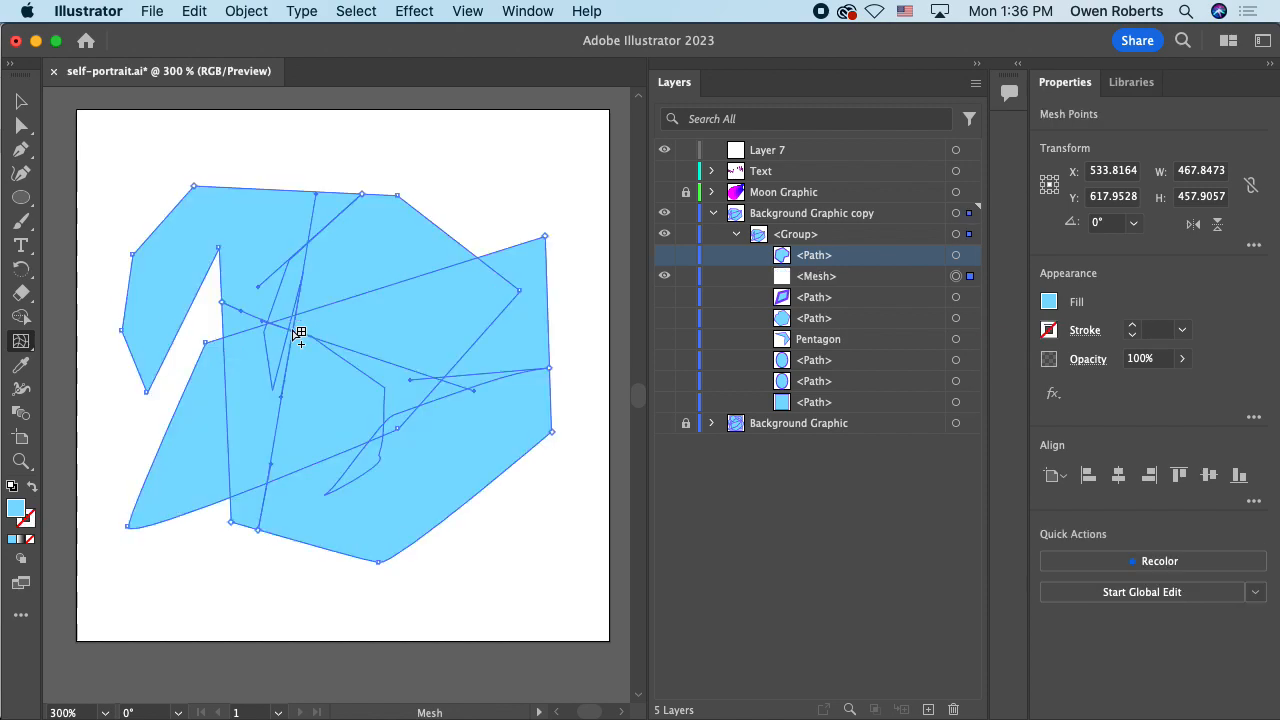
{"action": "left_click", "coordinate": [344, 298]}
{"action": "left_click", "coordinate": [290, 336]}
{"action": "left_click", "coordinate": [211, 328]}
{"action": "left_click", "coordinate": [206, 358]}
{"action": "left_click", "coordinate": [208, 434]}
{"action": "left_click", "coordinate": [423, 457]}
{"action": "left_click", "coordinate": [449, 331]}
{"action": "left_click", "coordinate": [363, 238]}
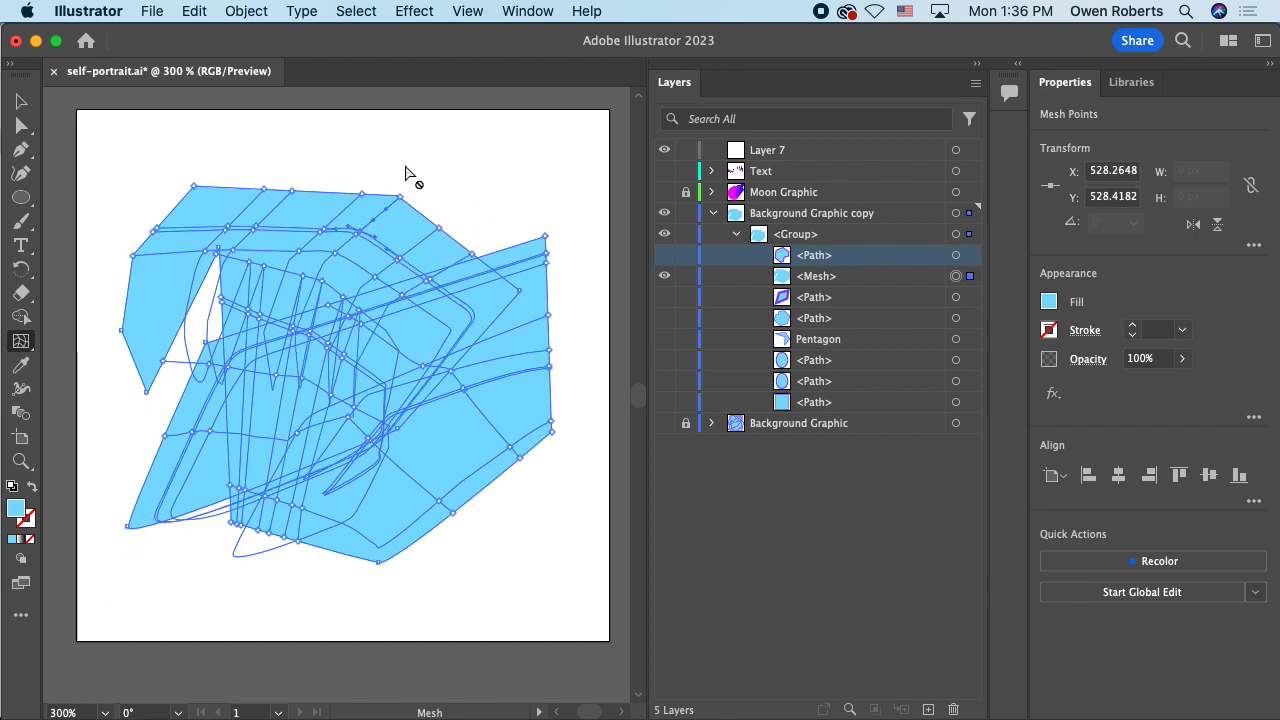
Step: Move the meshed group about 12 px up and 2 px left with the Selection tool
{"action": "left_click", "coordinate": [20, 101]}
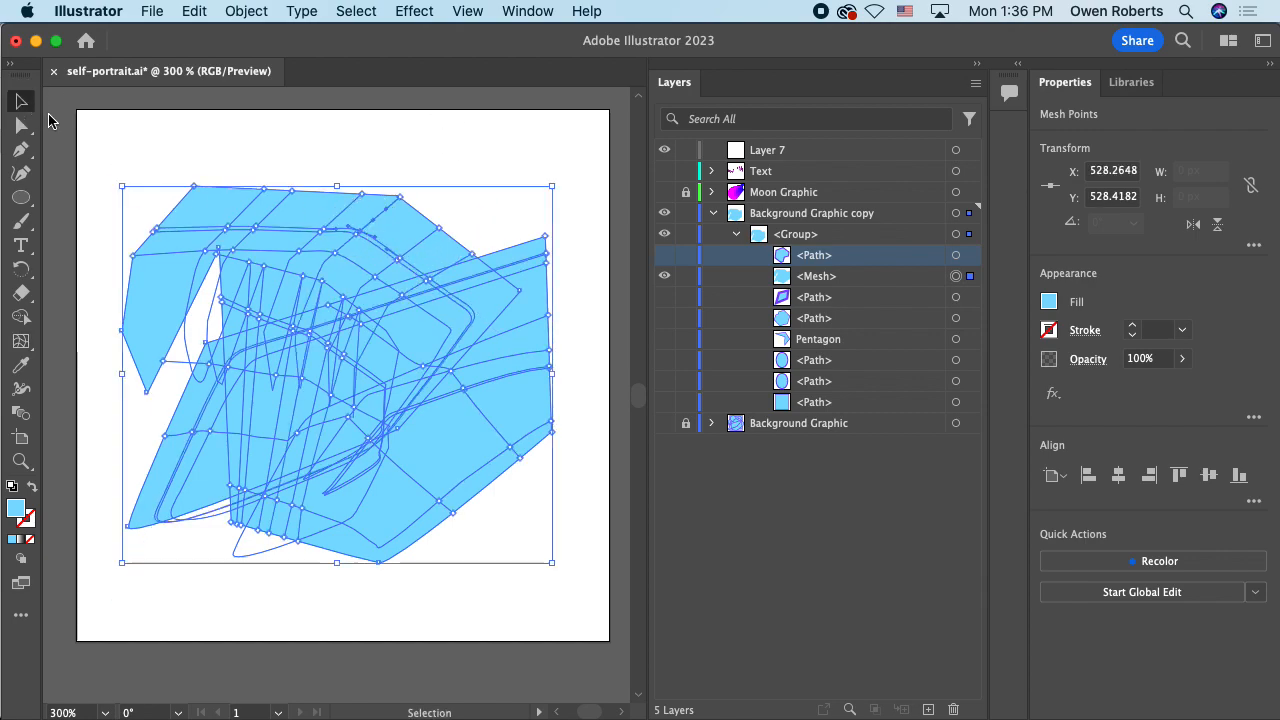
{"action": "left_click", "coordinate": [266, 167]}
{"action": "left_click", "coordinate": [266, 200]}
{"action": "left_click", "coordinate": [260, 165]}
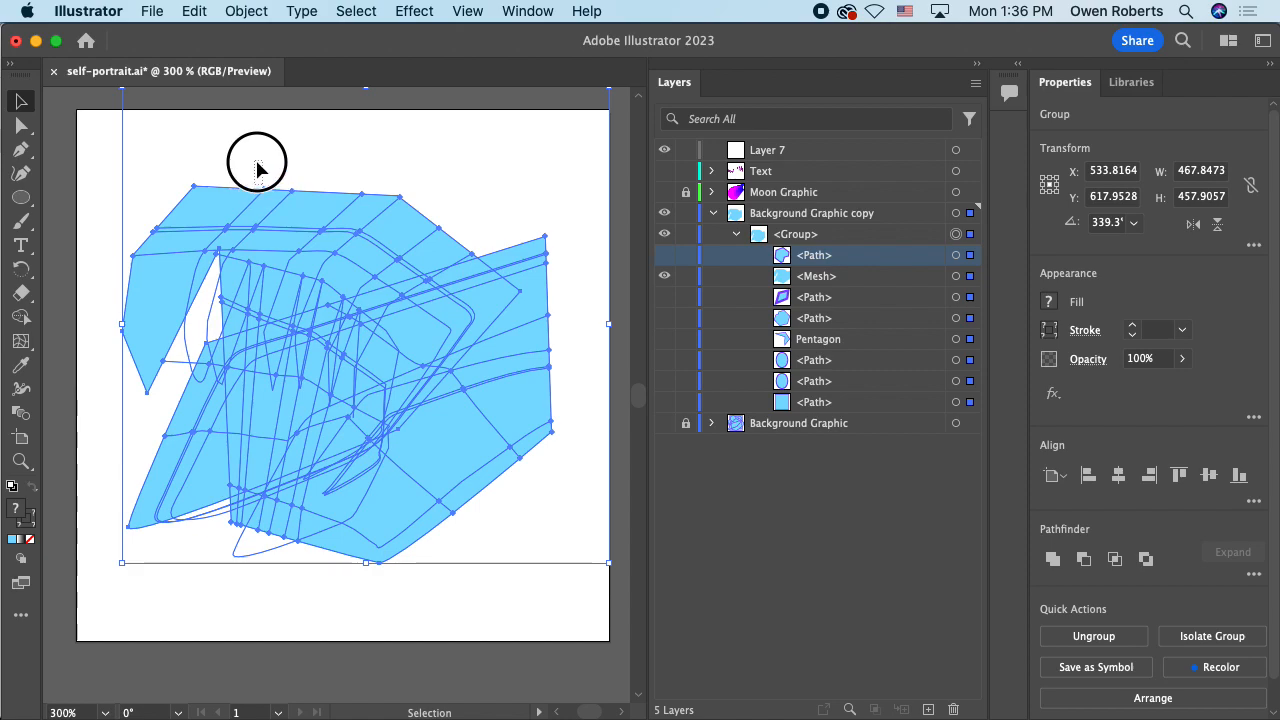
{"action": "left_click", "coordinate": [257, 196]}
{"action": "mouse_move", "coordinate": [242, 229]}
{"action": "left_mouse_down"}
{"action": "mouse_move", "coordinate": [235, 201]}
{"action": "mouse_move", "coordinate": [240, 217]}
{"action": "left_mouse_up"}
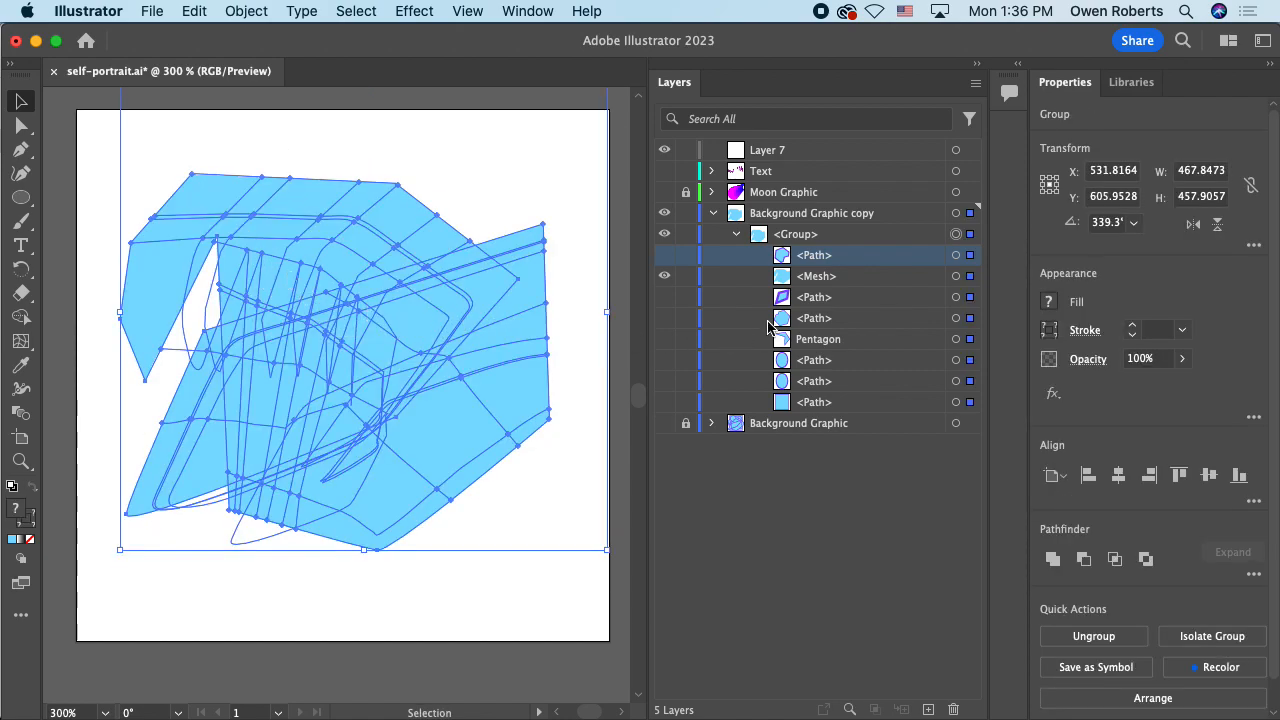
Step: Hide the meshed shape, show the group's first path and move the group down and right toward the artboard's center
{"action": "left_click", "coordinate": [664, 276]}
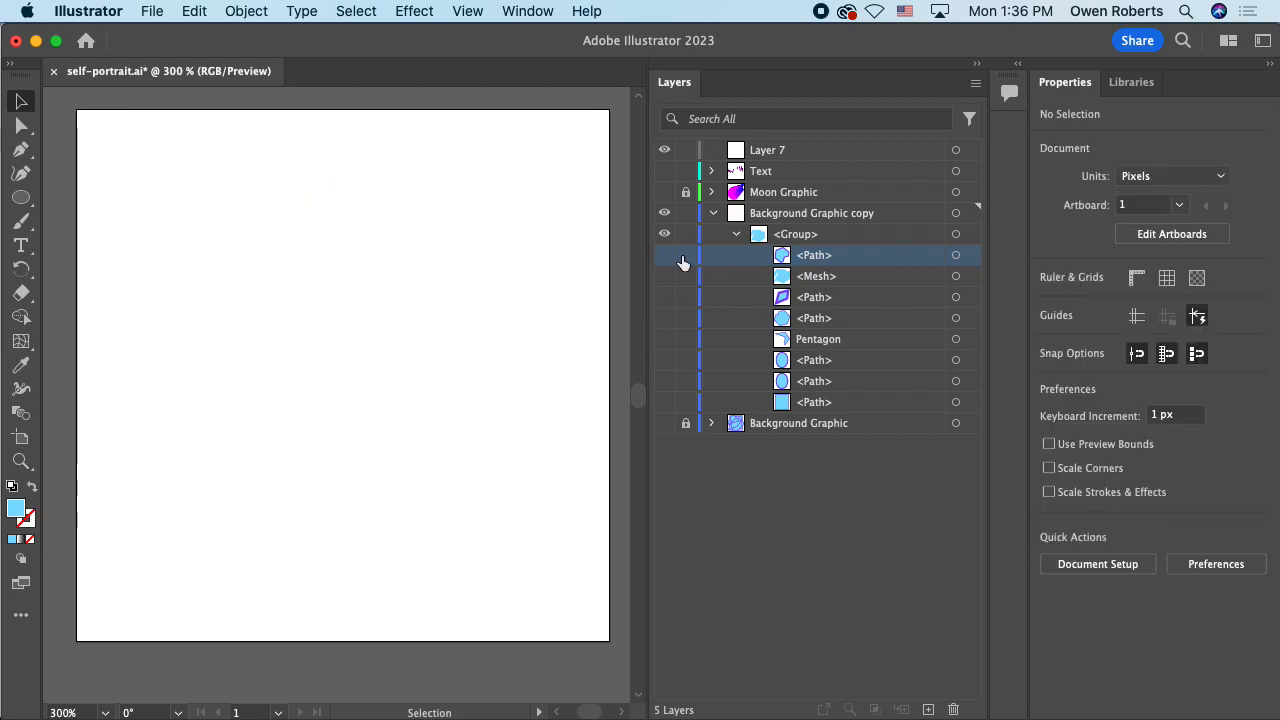
{"action": "left_click", "coordinate": [664, 255]}
{"action": "left_click_drag", "start_coordinate": [250, 174], "coordinate": [321, 305]}
Step: Add a mesh point beside the notch of the small polygon and isolate its group
{"action": "left_click", "coordinate": [20, 342]}
{"action": "left_click", "coordinate": [359, 314]}
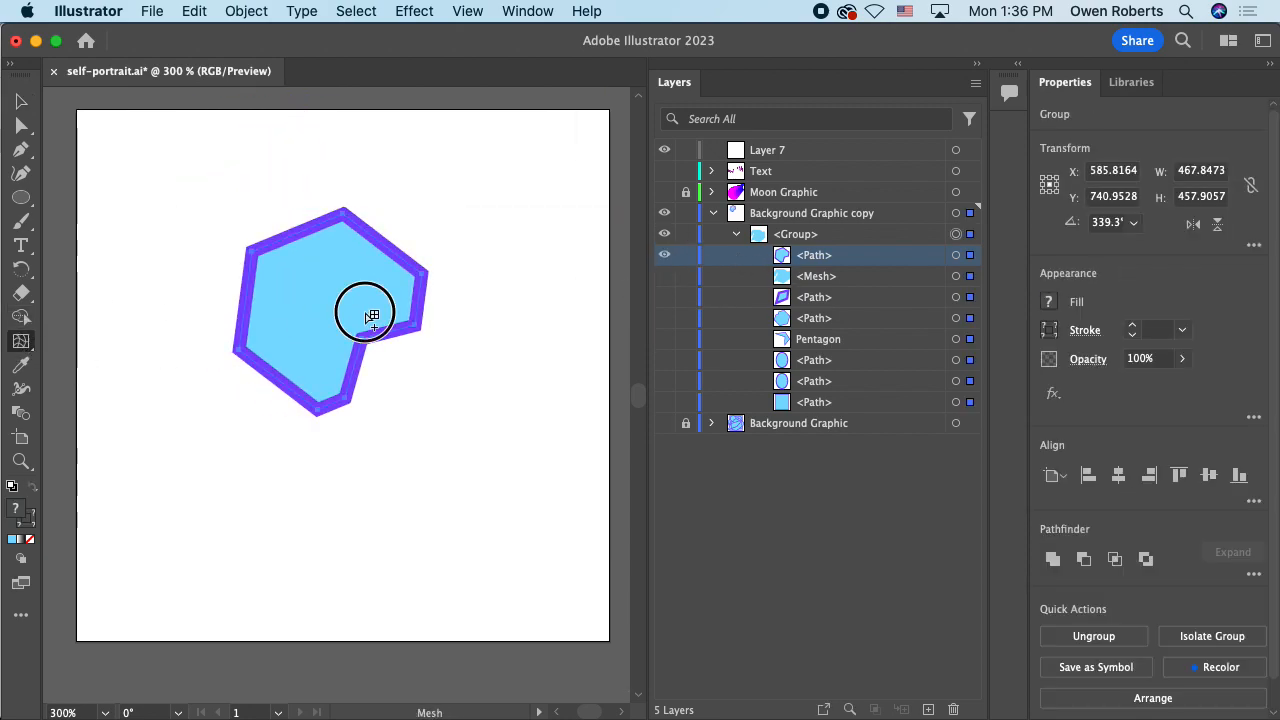
{"action": "key", "text": "v"}
{"action": "mouse_move", "coordinate": [251, 250]}
{"action": "left_mouse_down"}
{"action": "mouse_move", "coordinate": [277, 266]}
{"action": "mouse_move", "coordinate": [263, 250]}
{"action": "left_mouse_up"}
{"action": "double_click", "coordinate": [278, 264]}
{"action": "left_click", "coordinate": [277, 265]}
{"action": "left_click", "coordinate": [278, 266]}
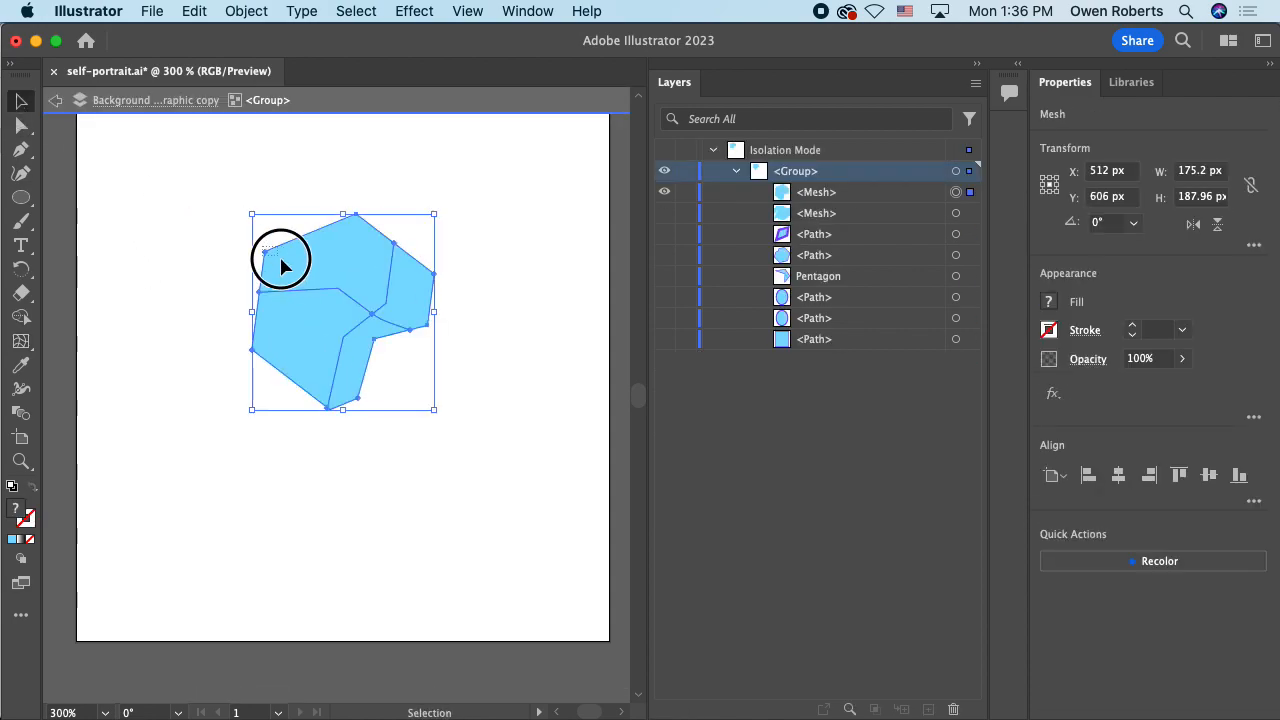
Step: Shift the polygon mesh left to about X 484 px and pull its inner mesh point up and to the right
{"action": "key", "text": "a"}
{"action": "mouse_move", "coordinate": [268, 256]}
{"action": "left_mouse_down"}
{"action": "mouse_move", "coordinate": [286, 265]}
{"action": "mouse_move", "coordinate": [272, 272]}
{"action": "left_mouse_up"}
{"action": "left_click_drag", "start_coordinate": [352, 333], "coordinate": [329, 320]}
{"action": "left_click", "coordinate": [303, 284]}
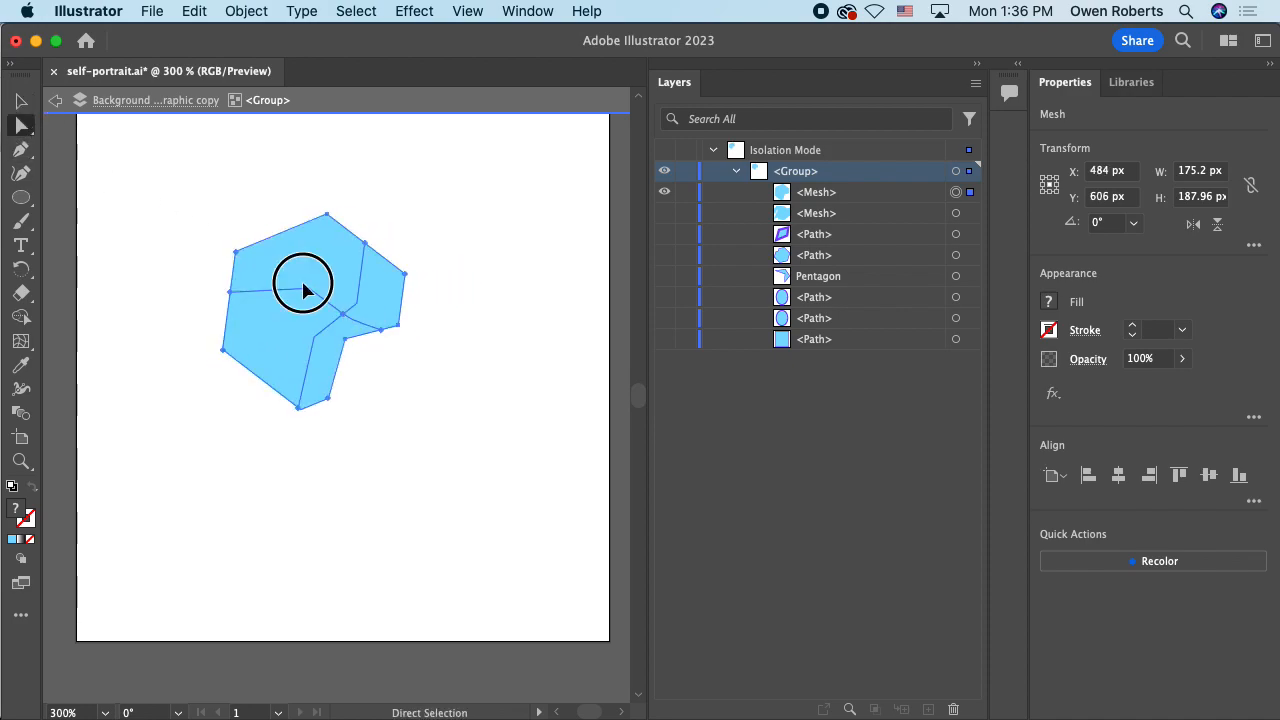
{"action": "left_click", "coordinate": [343, 314]}
{"action": "left_click_drag", "start_coordinate": [343, 314], "coordinate": [395, 215]}
Step: Reshape the mesh by lowering its upper-right section and pulling the notch and bottom corner points outward
{"action": "left_click", "coordinate": [1050, 332]}
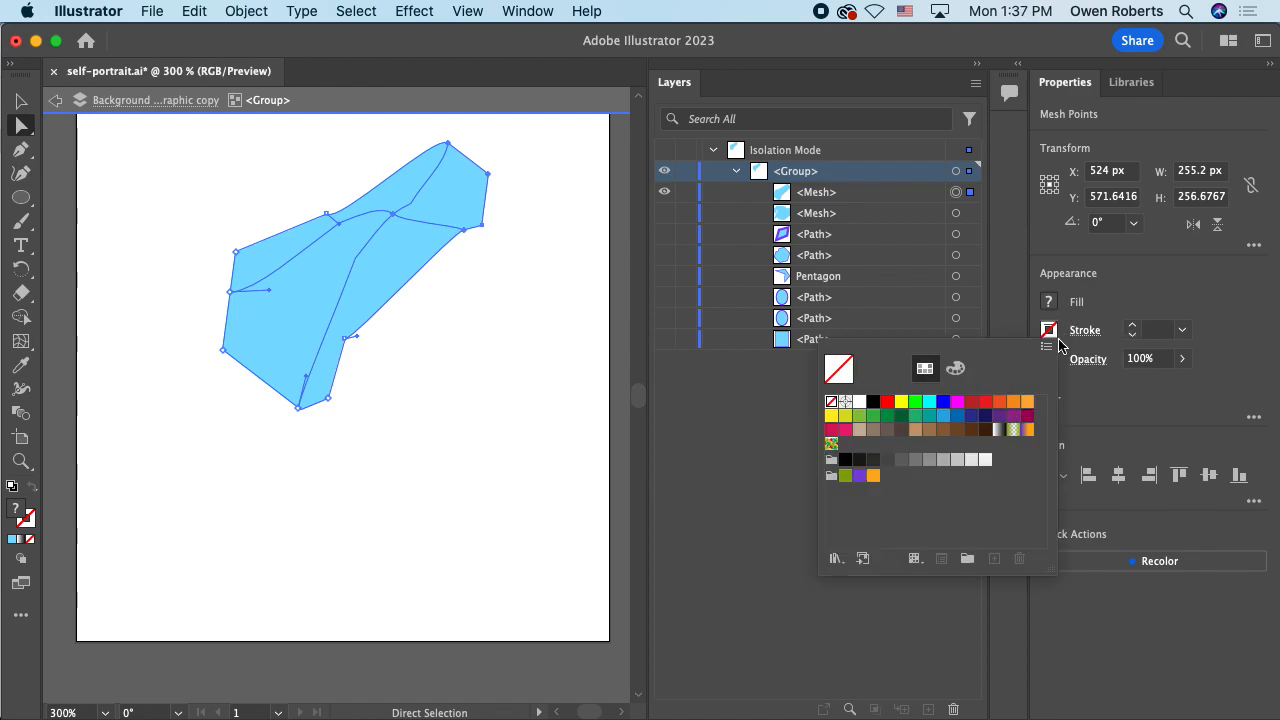
{"action": "left_click", "coordinate": [508, 297]}
{"action": "left_click_drag", "start_coordinate": [462, 242], "coordinate": [469, 303]}
{"action": "left_click_drag", "start_coordinate": [343, 340], "coordinate": [442, 414]}
{"action": "left_click_drag", "start_coordinate": [297, 407], "coordinate": [343, 430]}
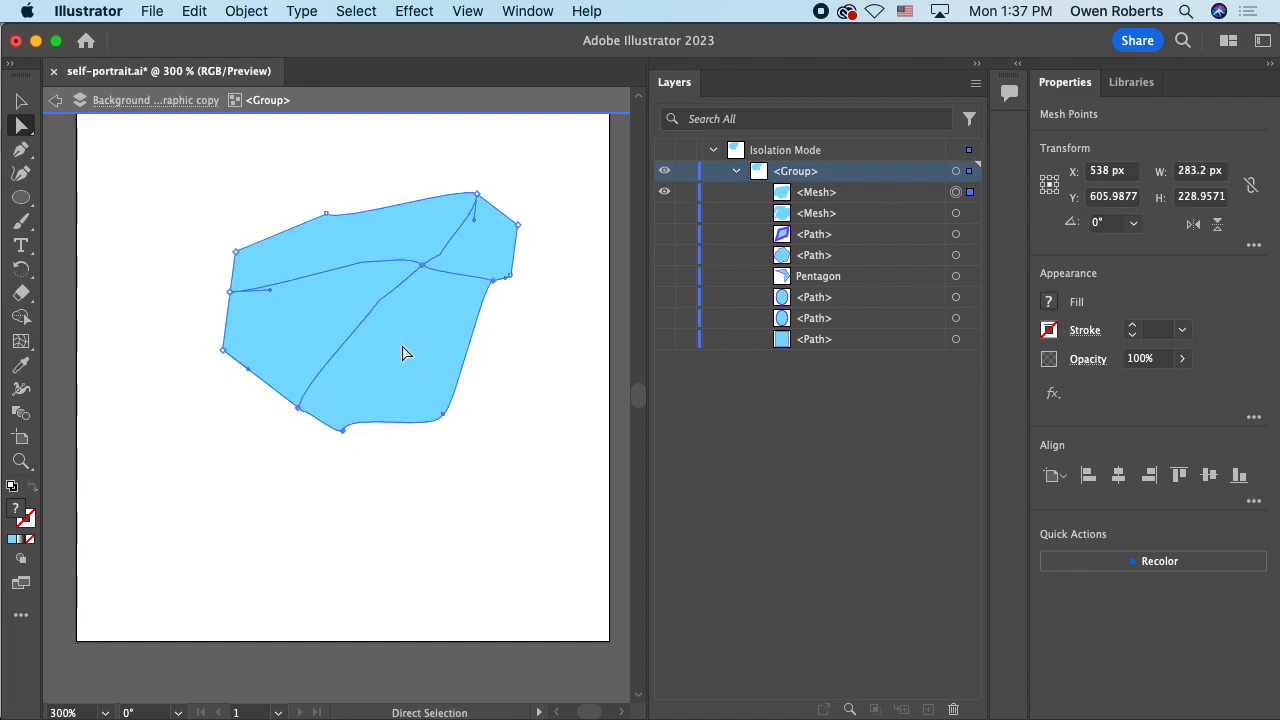
Step: Add five mesh points across the reshaped polygon to build a denser mesh grid
{"action": "left_click", "coordinate": [22, 341]}
{"action": "left_click", "coordinate": [276, 264]}
{"action": "left_click", "coordinate": [410, 347]}
{"action": "left_click", "coordinate": [358, 285]}
{"action": "left_click", "coordinate": [331, 235]}
{"action": "left_click", "coordinate": [441, 315]}
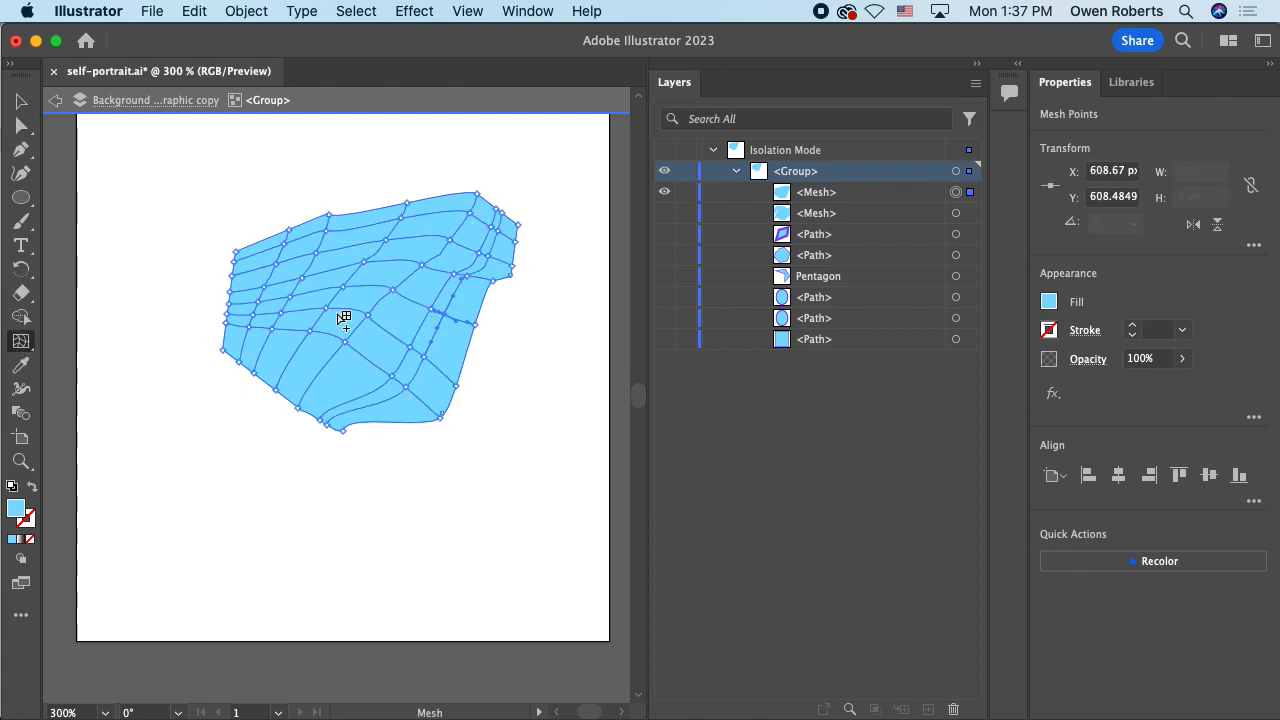
Step: Select the mesh points along the shape's left edge and rotate them outward into a pointed tip
{"action": "left_click", "coordinate": [22, 125]}
{"action": "left_click_drag", "start_coordinate": [223, 238], "coordinate": [240, 360]}
{"action": "key", "text": "r"}
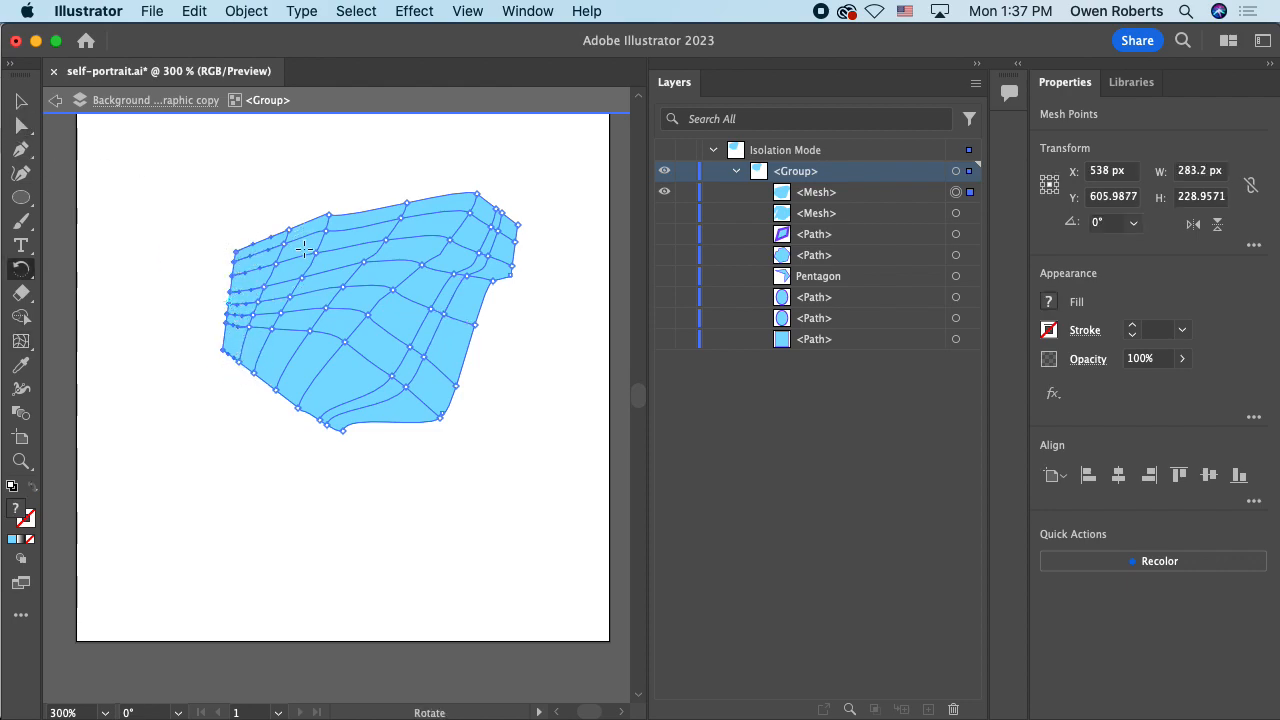
{"action": "left_click", "coordinate": [242, 231]}
{"action": "left_click_drag", "start_coordinate": [229, 296], "coordinate": [210, 240]}
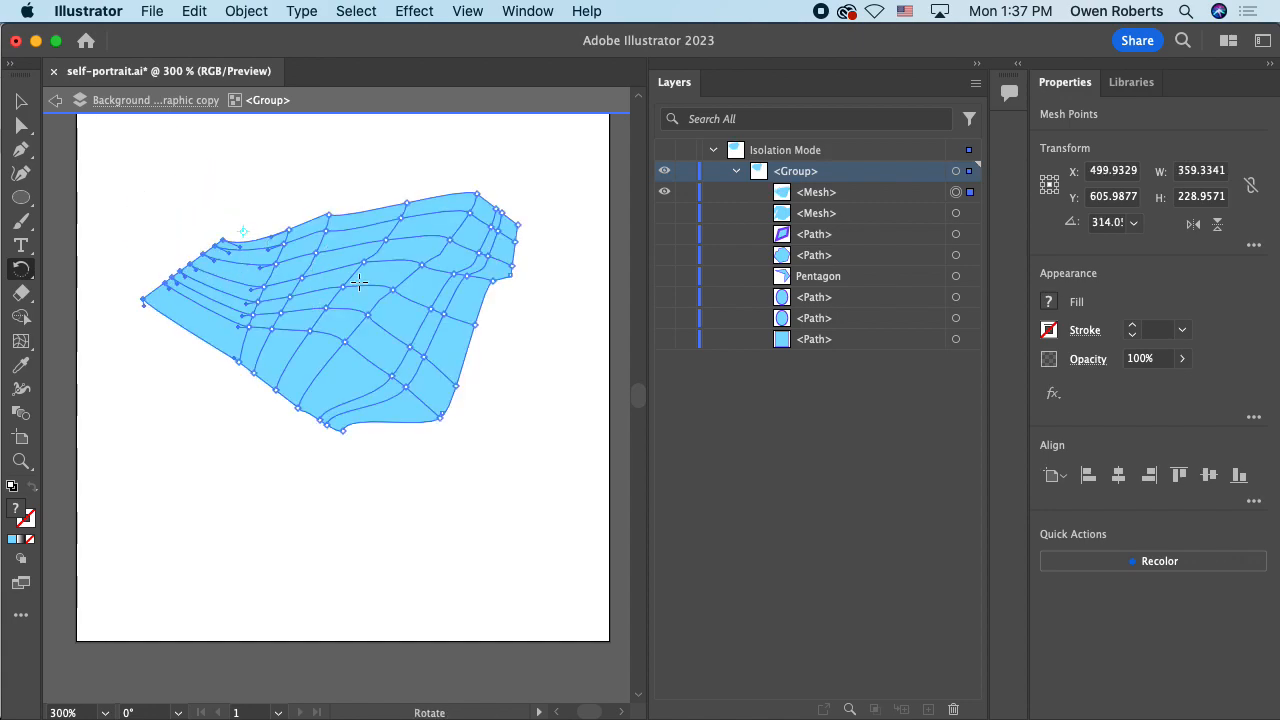
{"action": "left_click_drag", "start_coordinate": [370, 256], "coordinate": [486, 303]}
{"action": "left_click_drag", "start_coordinate": [466, 226], "coordinate": [522, 210]}
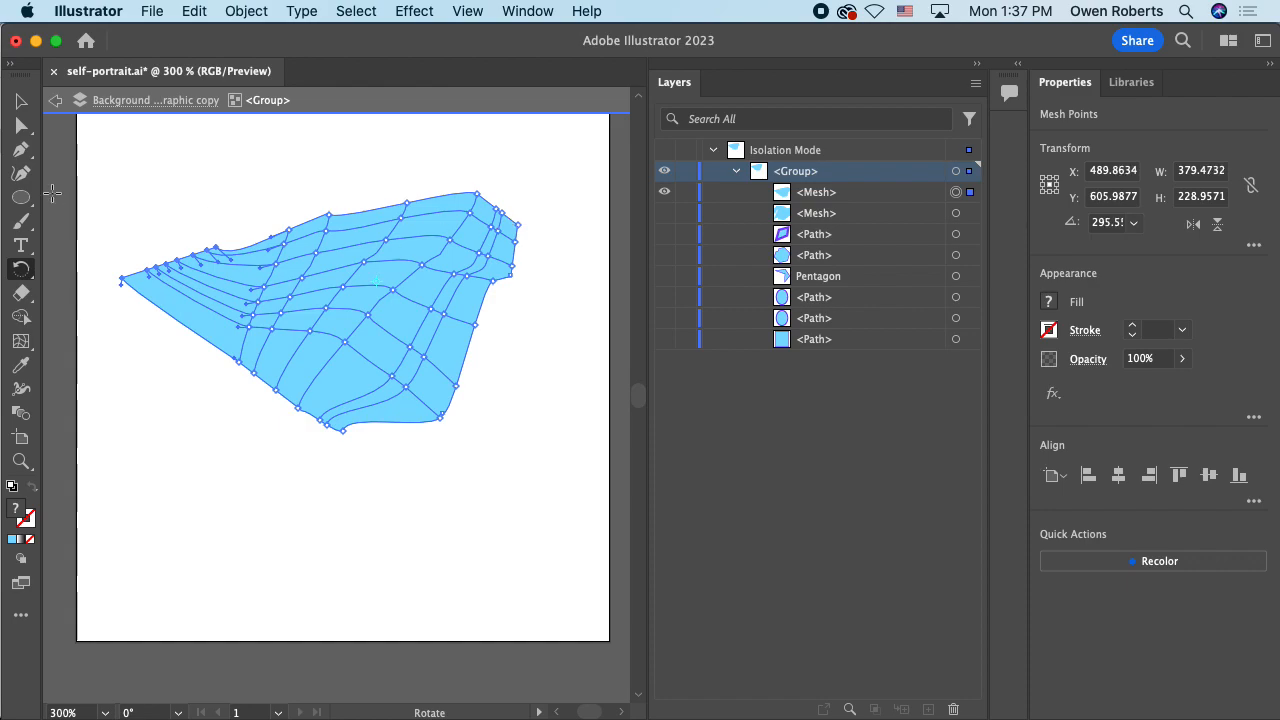
Step: Isolate the mesh on its own and reposition it to about X 509, Y 602 px
{"action": "left_click", "coordinate": [20, 101]}
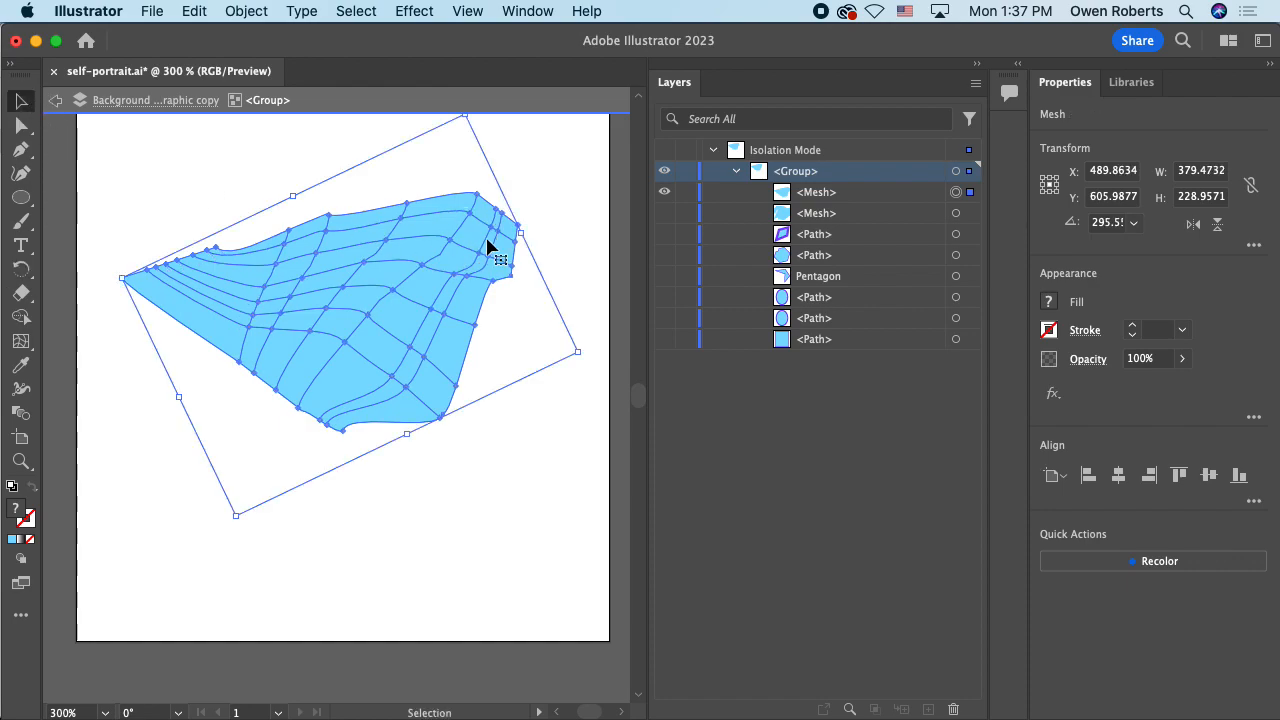
{"action": "left_click", "coordinate": [530, 213]}
{"action": "left_click", "coordinate": [510, 238]}
{"action": "mouse_move", "coordinate": [485, 261]}
{"action": "left_mouse_down"}
{"action": "mouse_move", "coordinate": [488, 286]}
{"action": "mouse_move", "coordinate": [505, 253]}
{"action": "mouse_move", "coordinate": [496, 265]}
{"action": "left_mouse_up"}
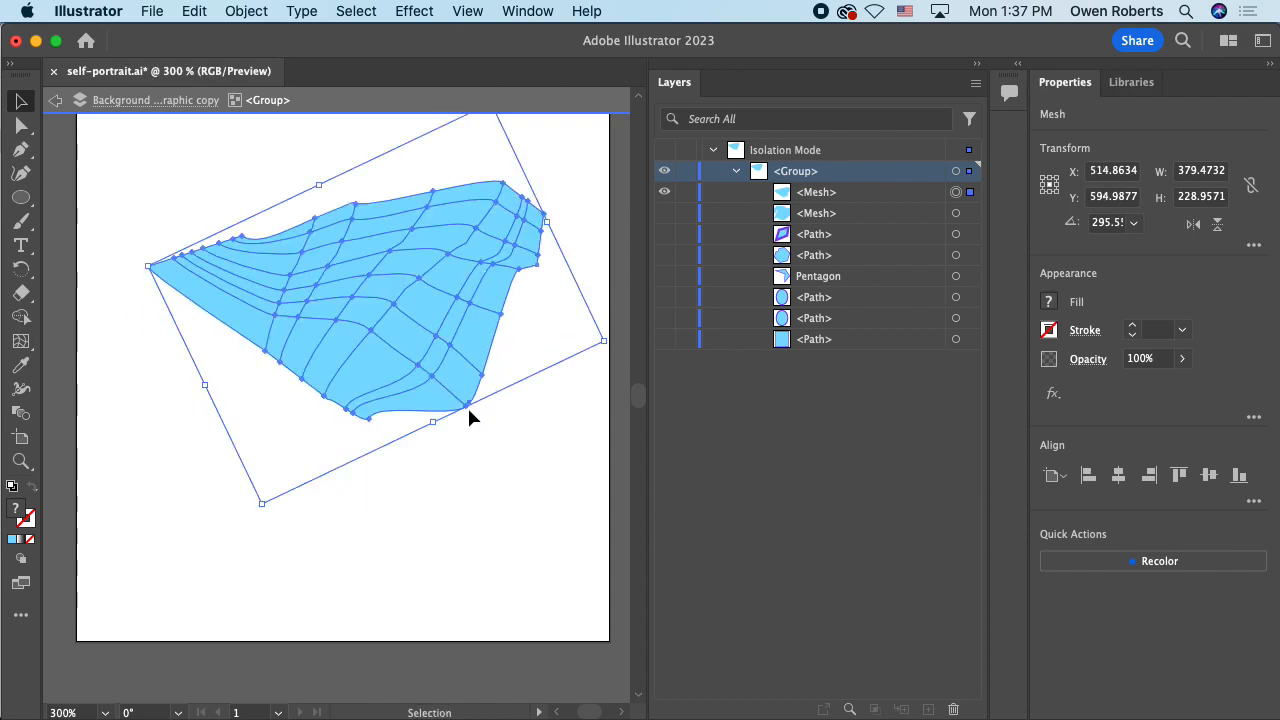
{"action": "double_click", "coordinate": [323, 287]}
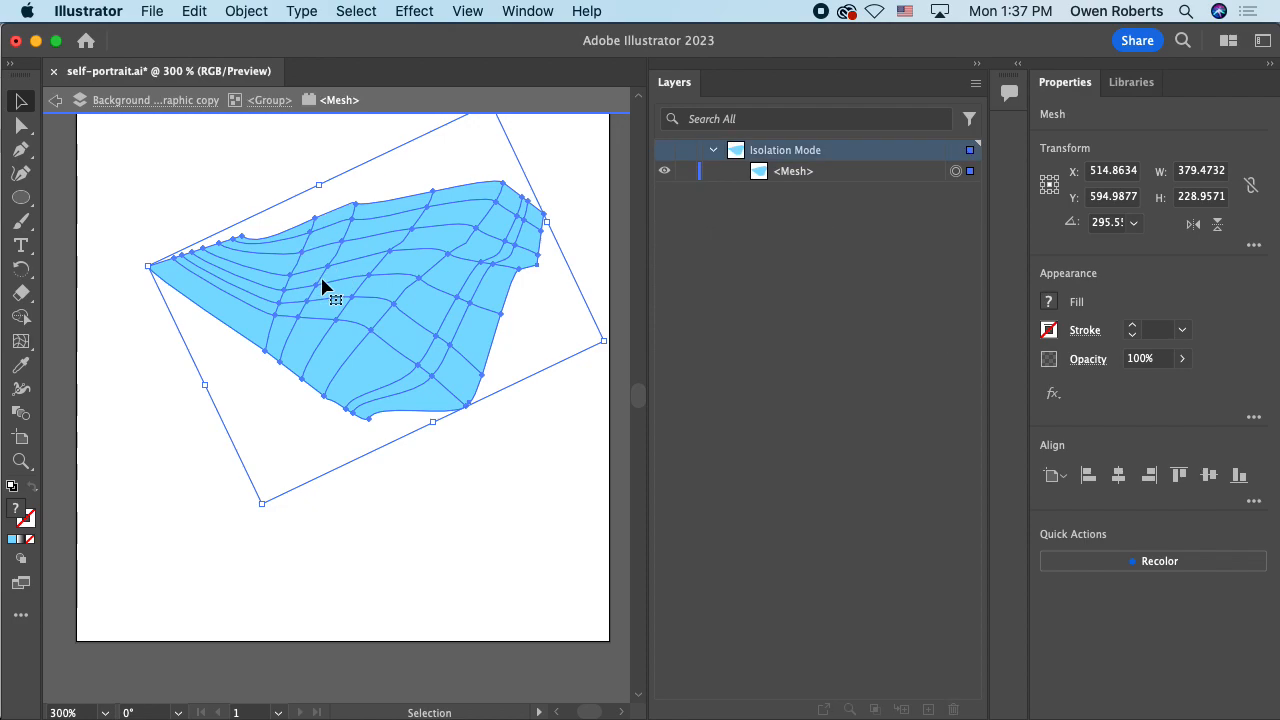
{"action": "left_click_drag", "start_coordinate": [466, 374], "coordinate": [442, 345]}
Step: Distort the mesh lines near the shape's center and pull two points on its upper edge upward
{"action": "left_click", "coordinate": [20, 128]}
{"action": "mouse_move", "coordinate": [461, 406]}
{"action": "left_mouse_down"}
{"action": "mouse_move", "coordinate": [431, 431]}
{"action": "mouse_move", "coordinate": [462, 414]}
{"action": "left_mouse_up"}
{"action": "left_click", "coordinate": [426, 277]}
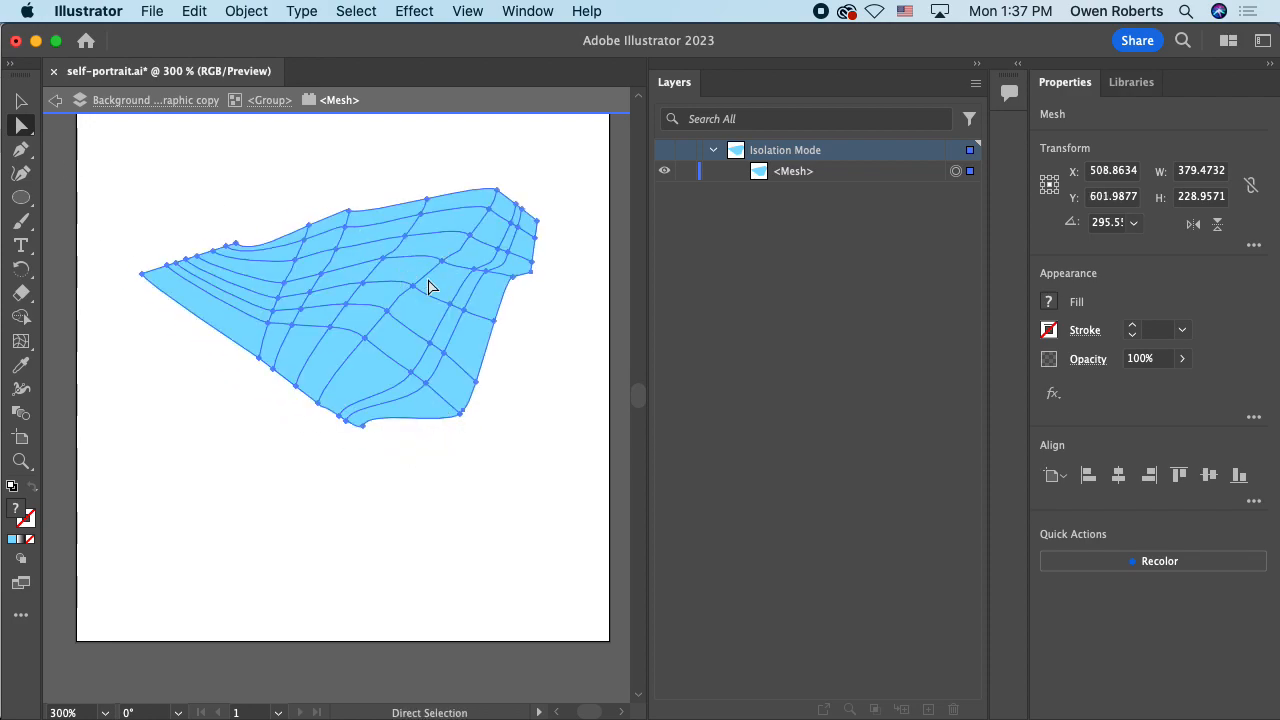
{"action": "left_click", "coordinate": [414, 287]}
{"action": "mouse_move", "coordinate": [416, 289]}
{"action": "left_mouse_down"}
{"action": "mouse_move", "coordinate": [413, 248]}
{"action": "mouse_move", "coordinate": [419, 292]}
{"action": "left_mouse_up"}
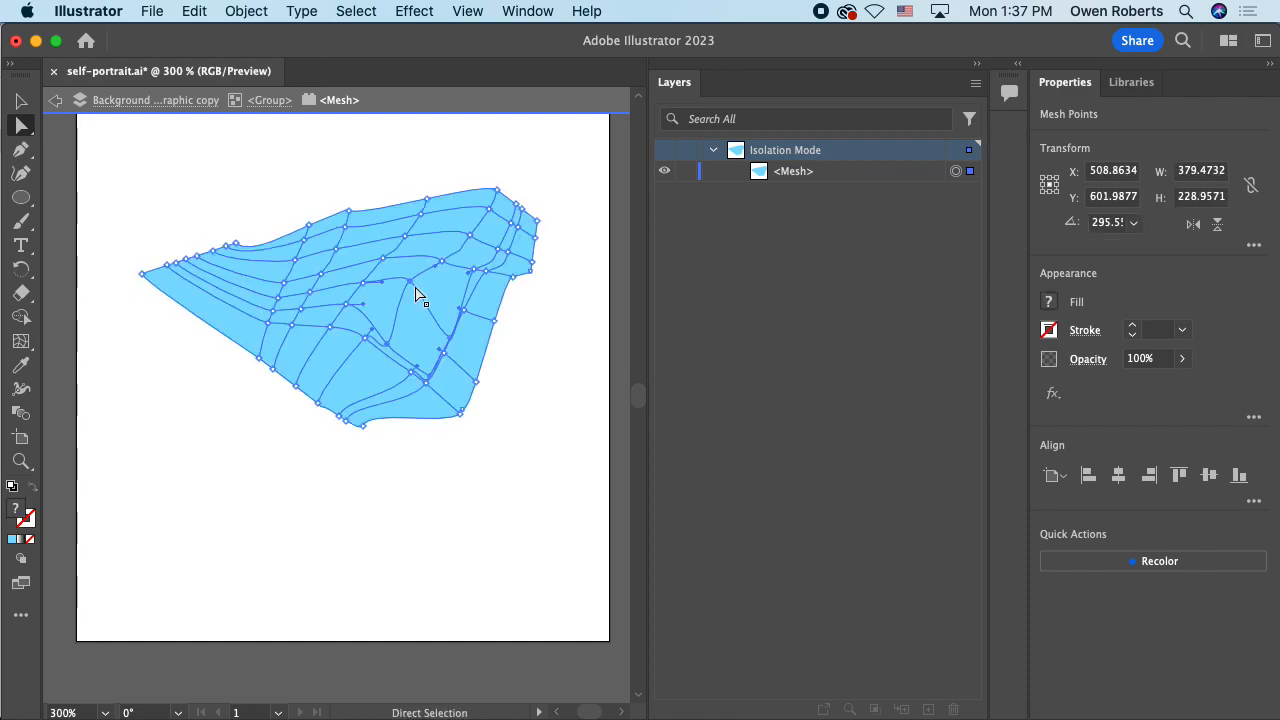
{"action": "left_click_drag", "start_coordinate": [427, 208], "coordinate": [430, 150]}
{"action": "left_click_drag", "start_coordinate": [350, 208], "coordinate": [342, 183]}
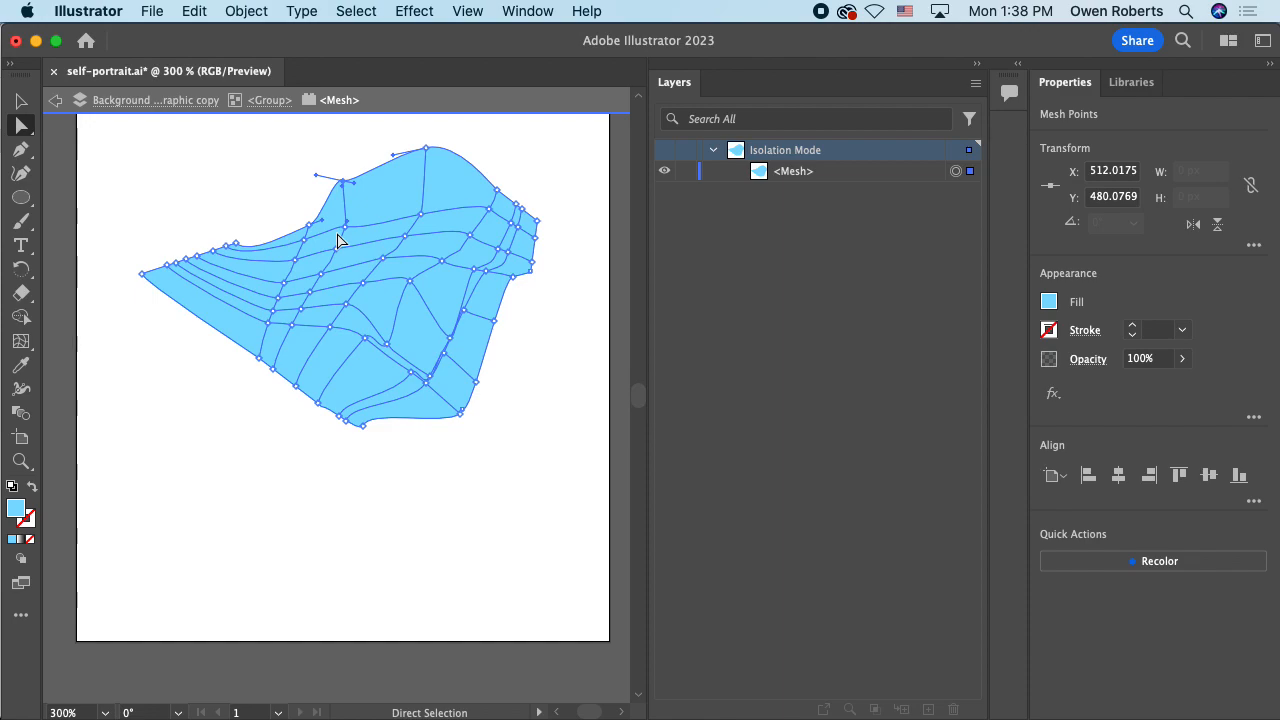
Step: Try rotating the mesh points at the shape's right end about a point beside it, and undo the rotation
{"action": "key", "text": "super+a"}
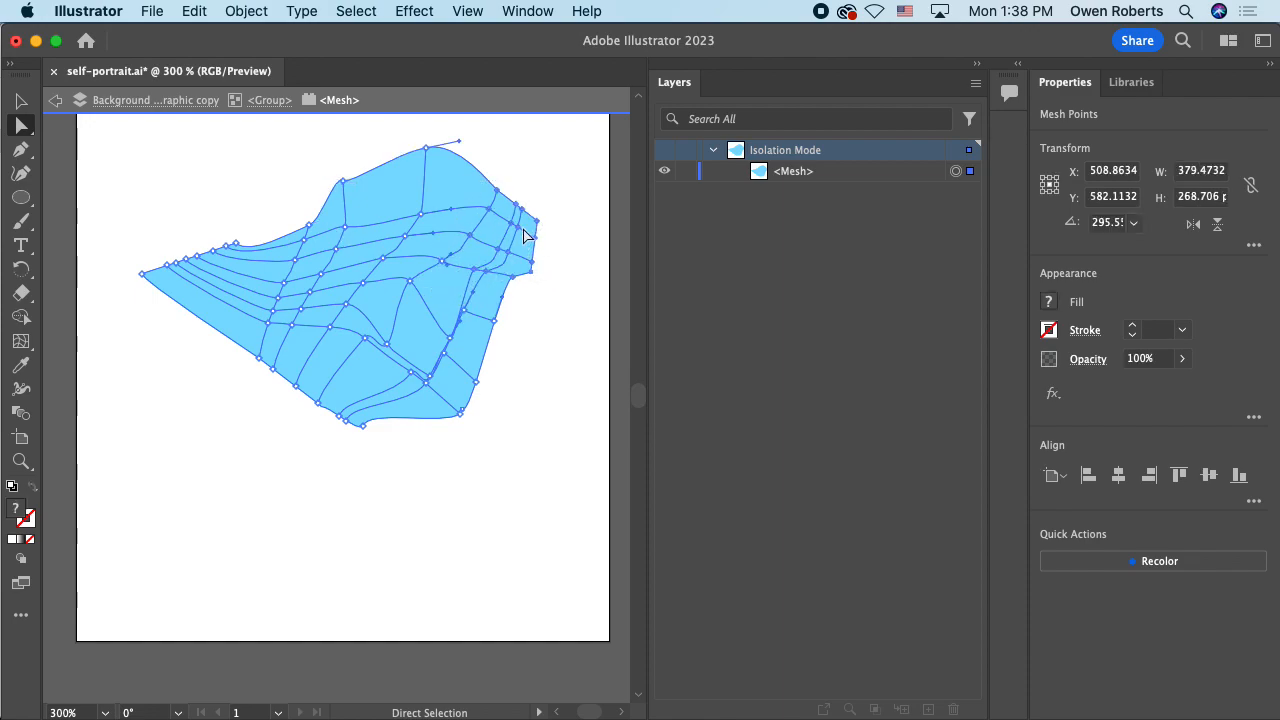
{"action": "key", "text": "r"}
{"action": "left_click_drag", "start_coordinate": [565, 214], "coordinate": [459, 269]}
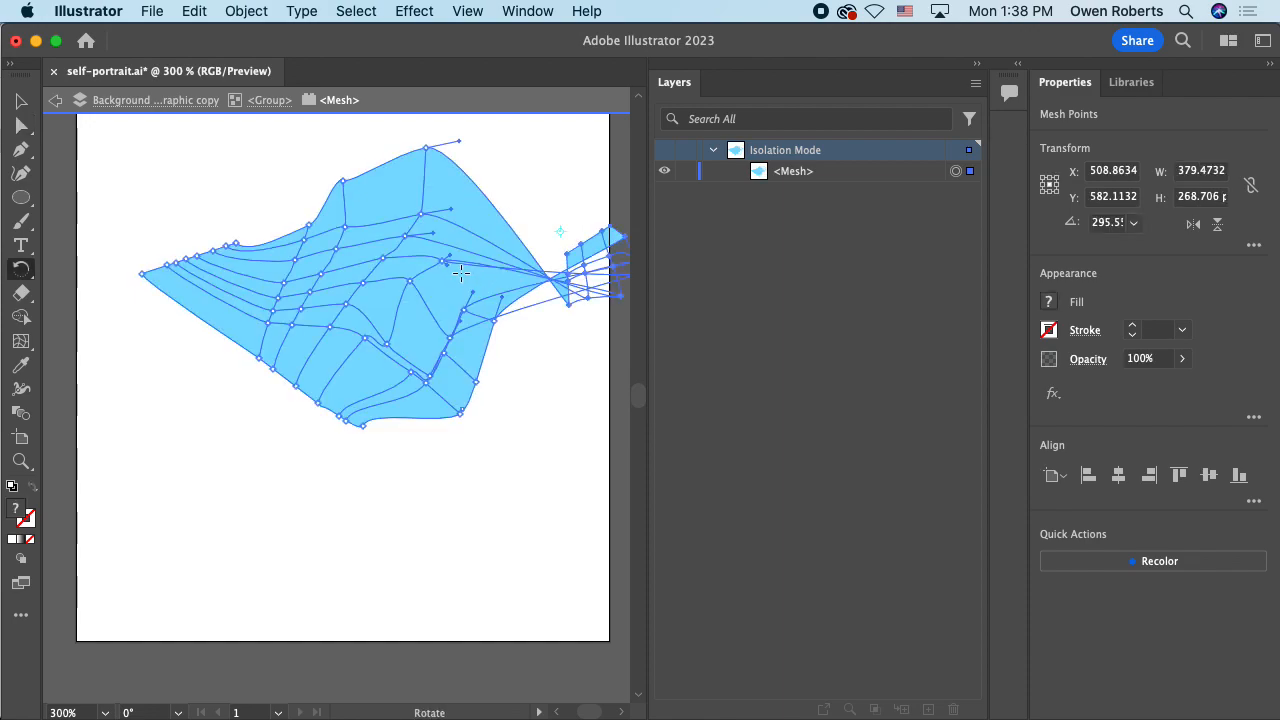
{"action": "key", "text": "super+z"}
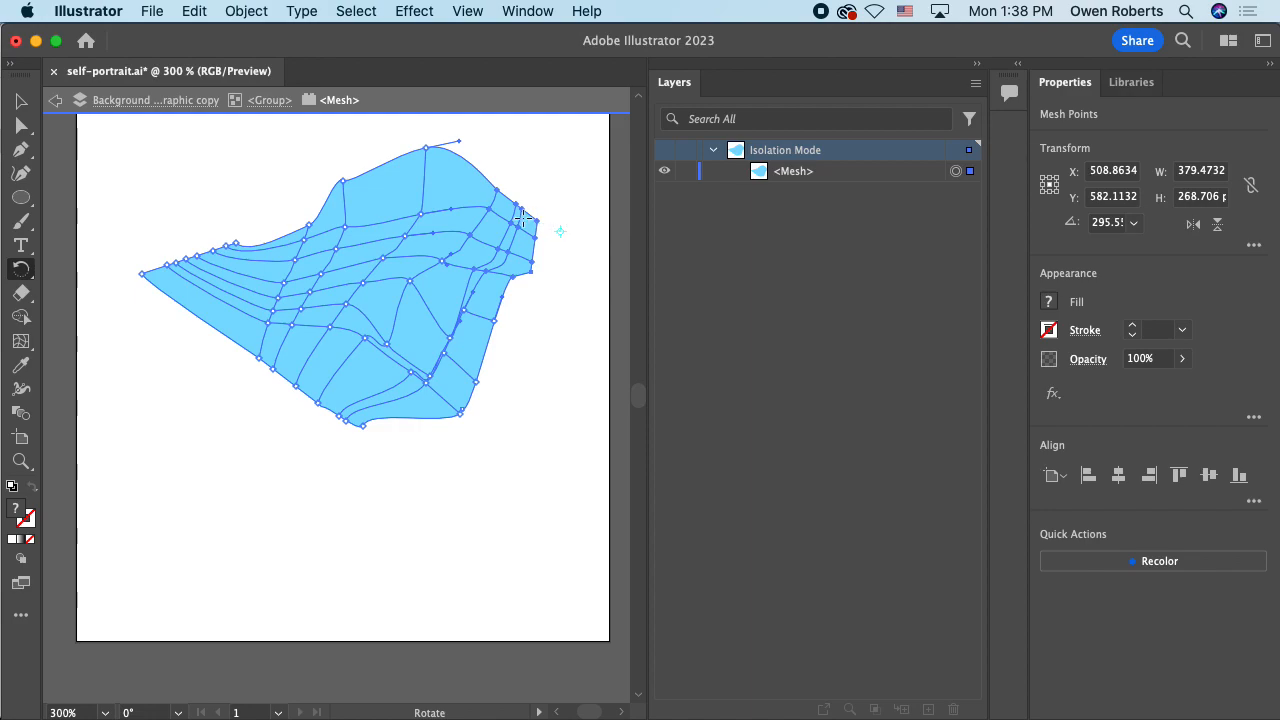
Step: Move the right-end mesh points about 21 px outward and exit isolation mode completely
{"action": "left_click", "coordinate": [21, 125]}
{"action": "left_click_drag", "start_coordinate": [537, 220], "coordinate": [551, 244]}
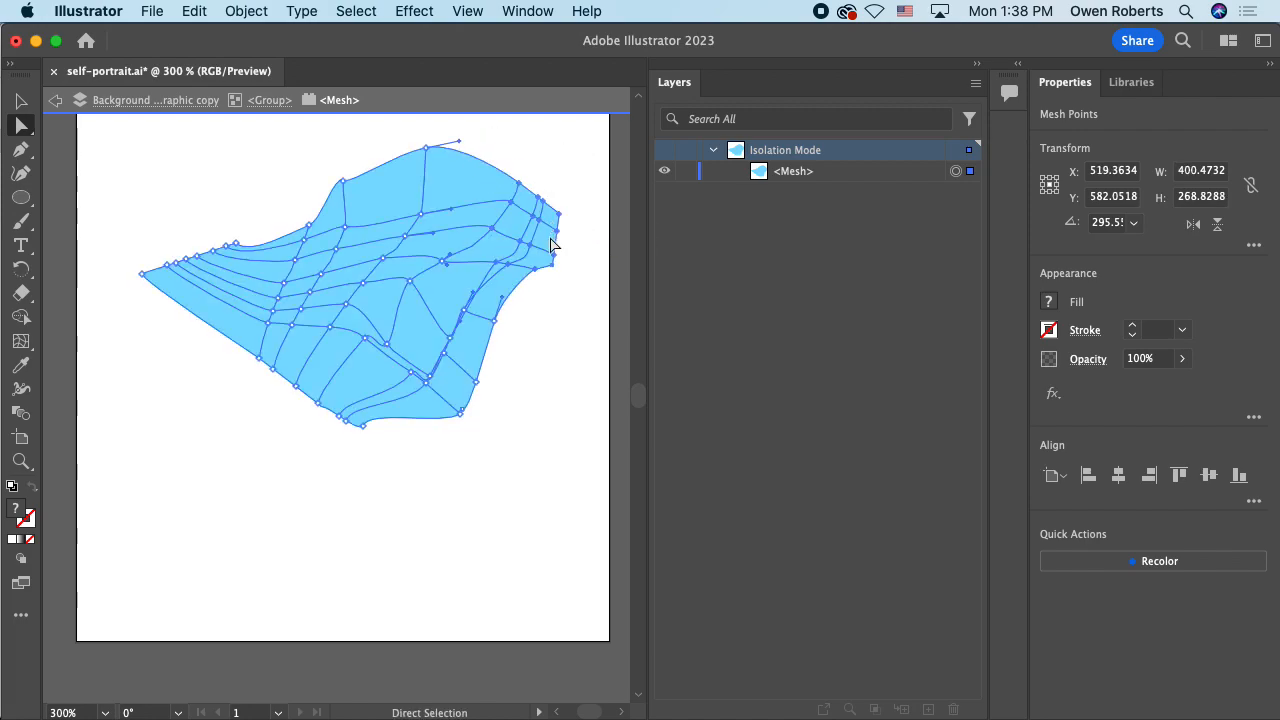
{"action": "left_click", "coordinate": [55, 103]}
{"action": "left_click", "coordinate": [55, 103]}
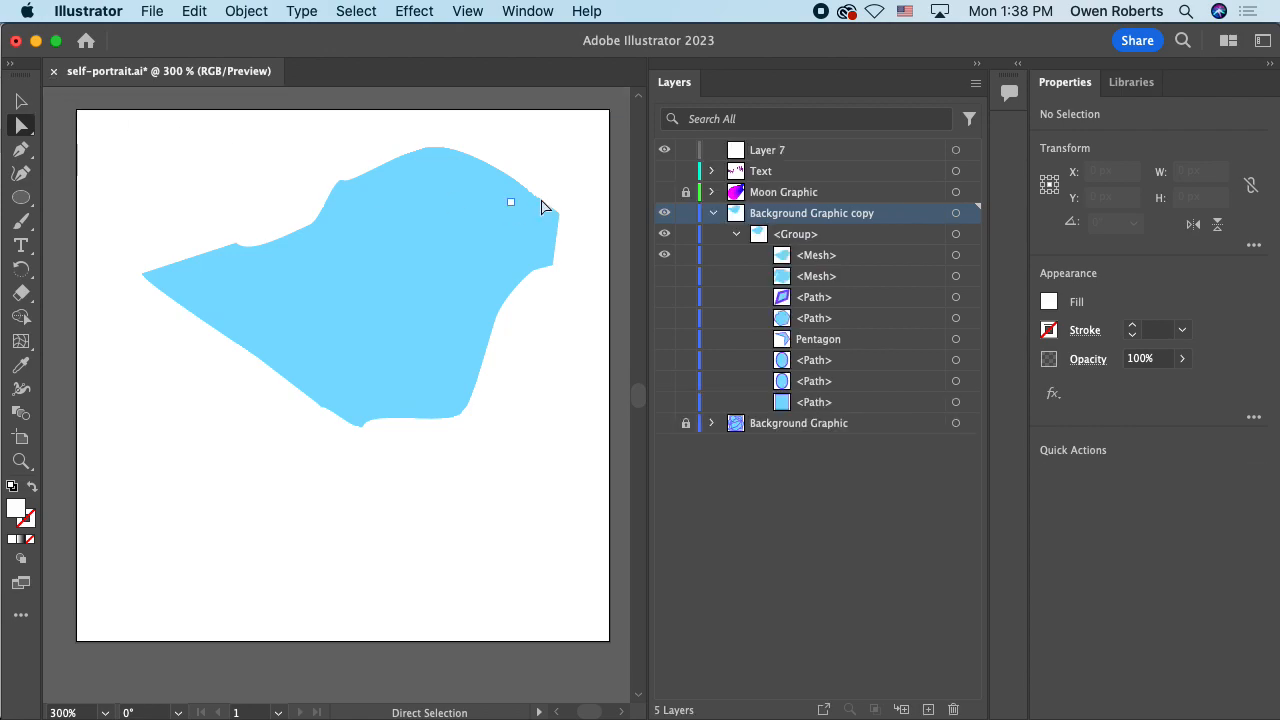
Step: Hide the collapsed Background Graphic copy layer in favor of the Text, Moon Graphic and Background Graphic layers, and delete Layer 7
{"action": "left_click", "coordinate": [712, 214]}
{"action": "left_click", "coordinate": [665, 214]}
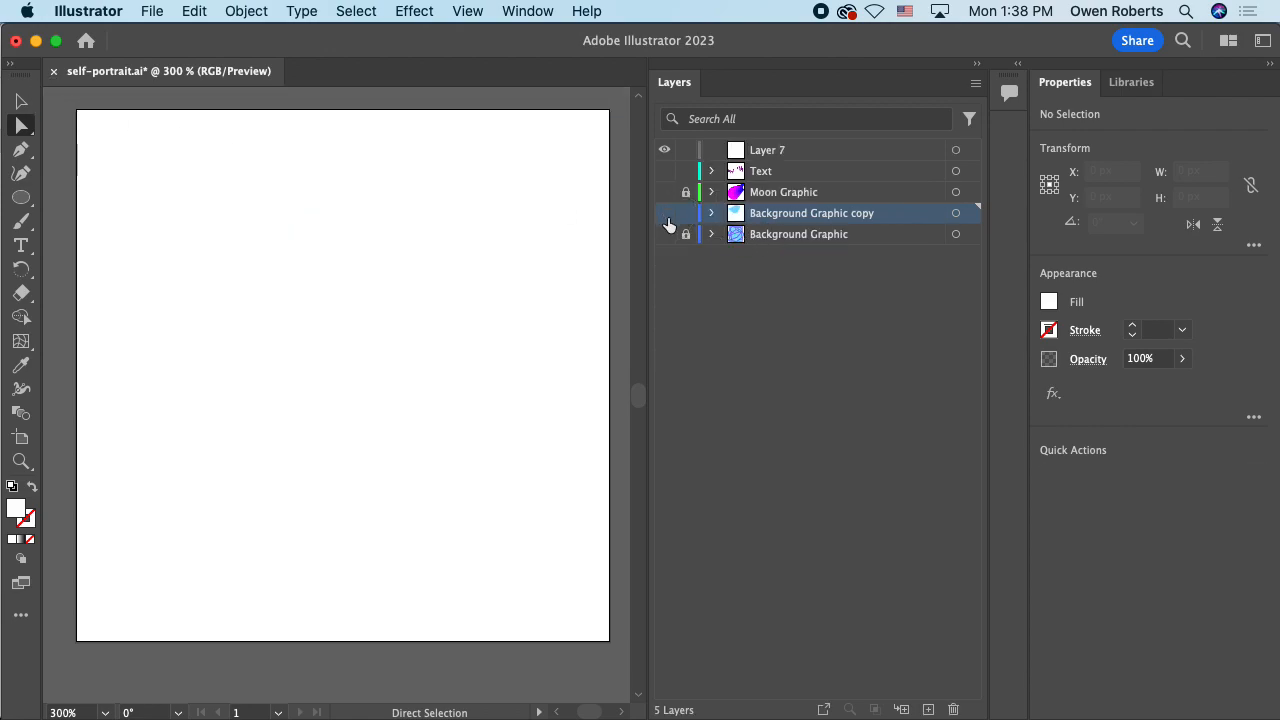
{"action": "left_click", "coordinate": [664, 171]}
{"action": "left_click", "coordinate": [665, 192]}
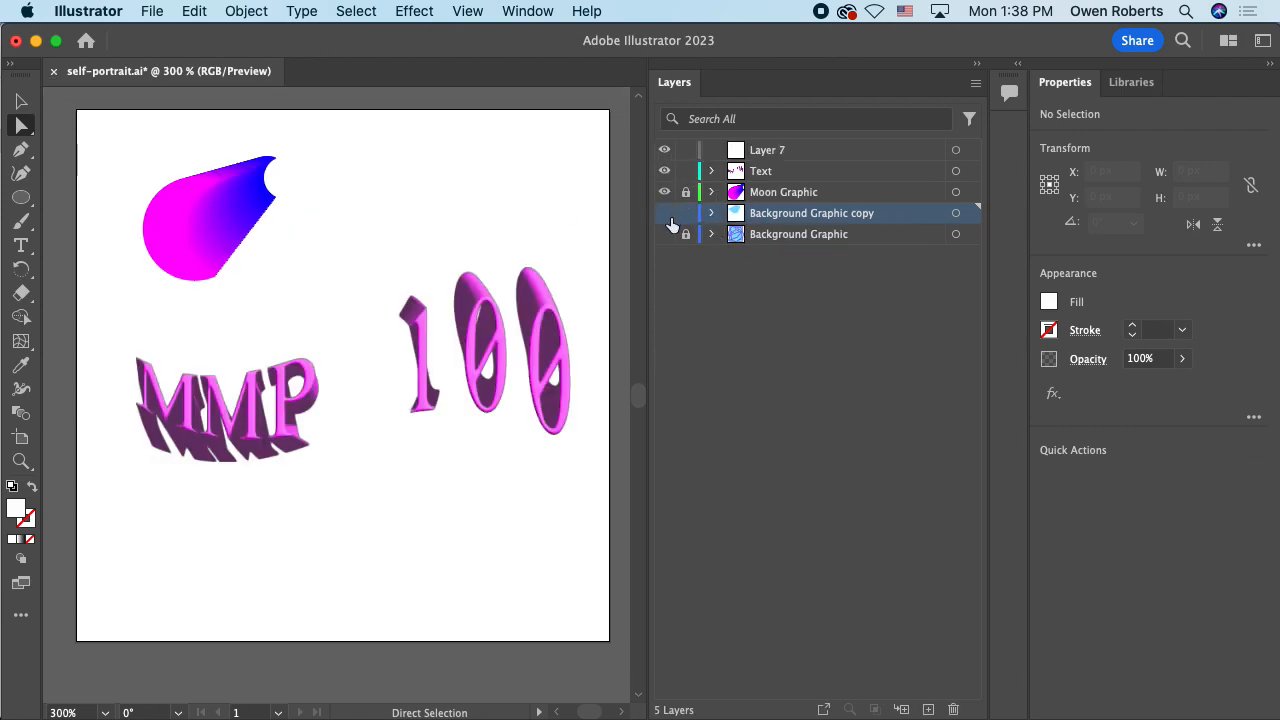
{"action": "left_click", "coordinate": [664, 235]}
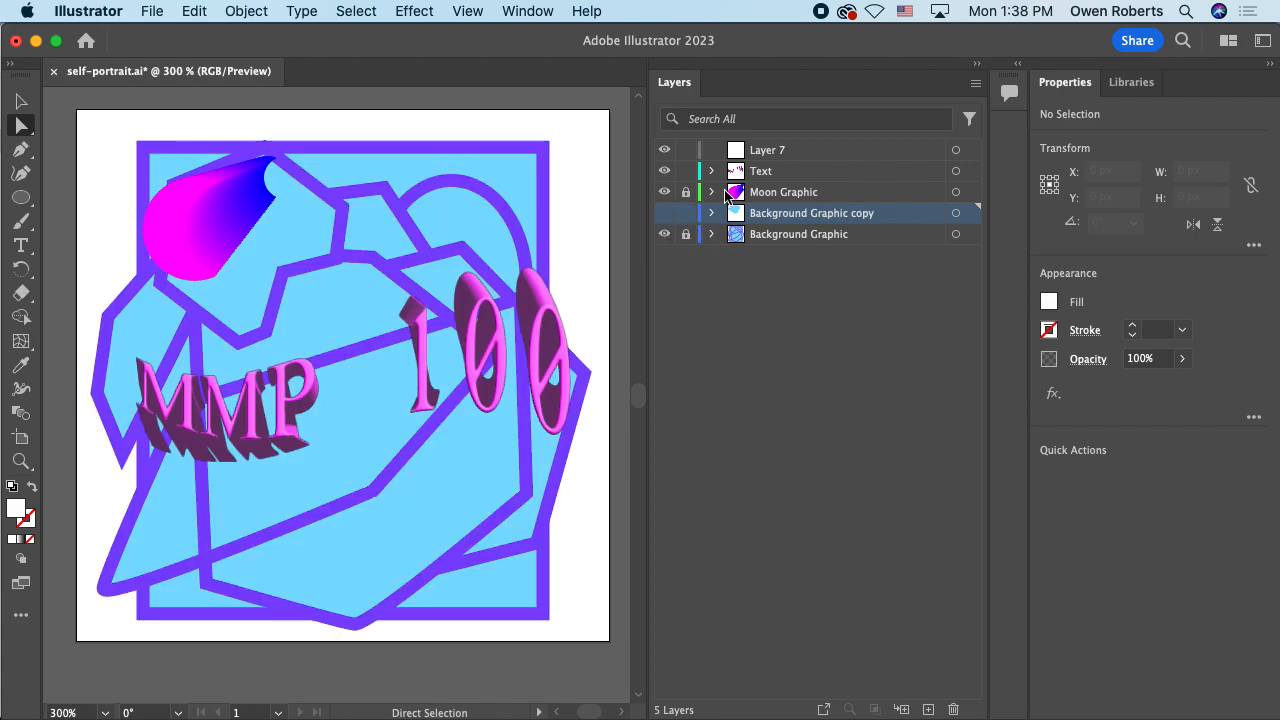
{"action": "left_click", "coordinate": [797, 153]}
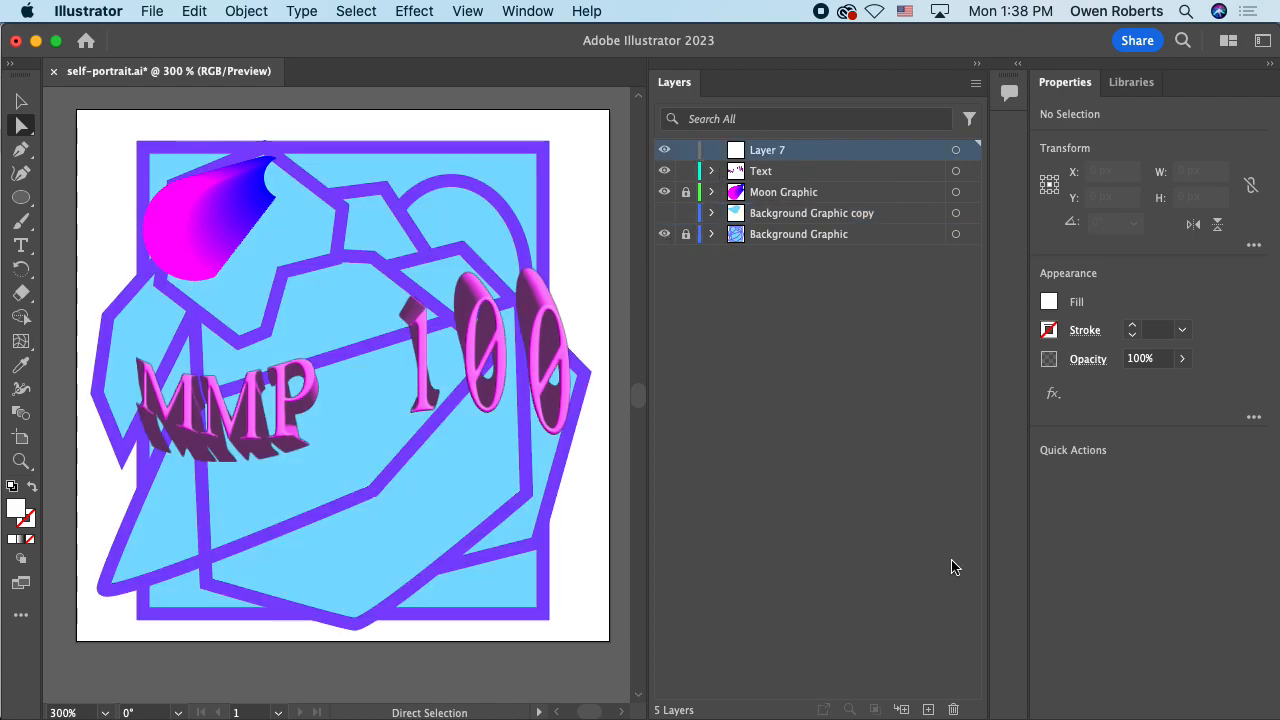
{"action": "left_click", "coordinate": [952, 707]}
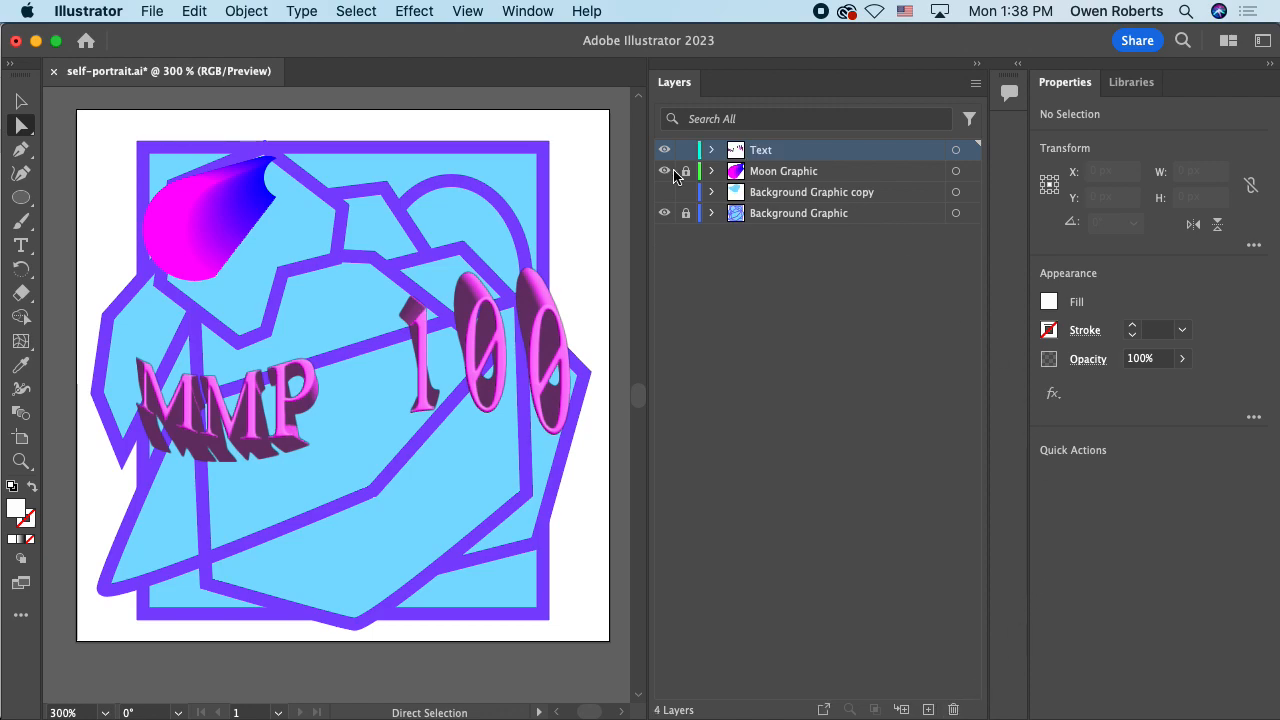
Step: Expand the Text layer and make Layer 4 copy its only visible lettering sublayer
{"action": "left_click", "coordinate": [711, 150]}
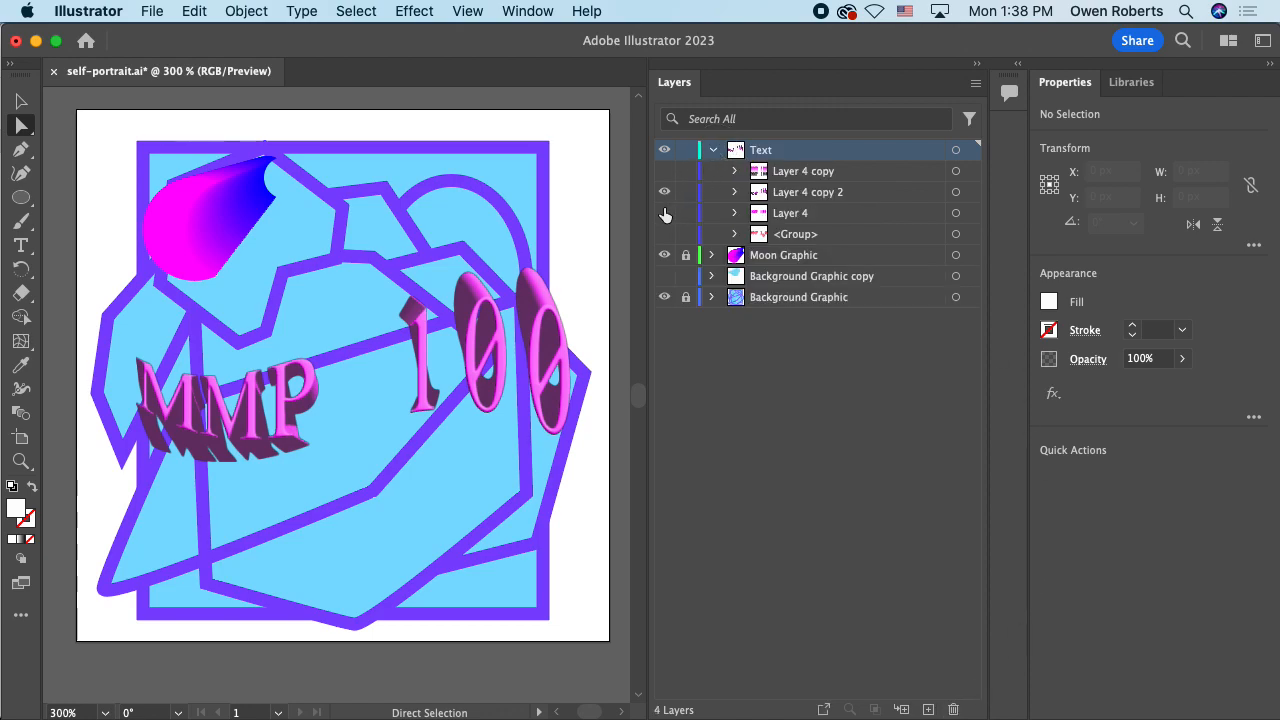
{"action": "left_click", "coordinate": [664, 213]}
{"action": "left_click", "coordinate": [667, 175]}
{"action": "left_click", "coordinate": [665, 195]}
{"action": "left_click", "coordinate": [667, 214]}
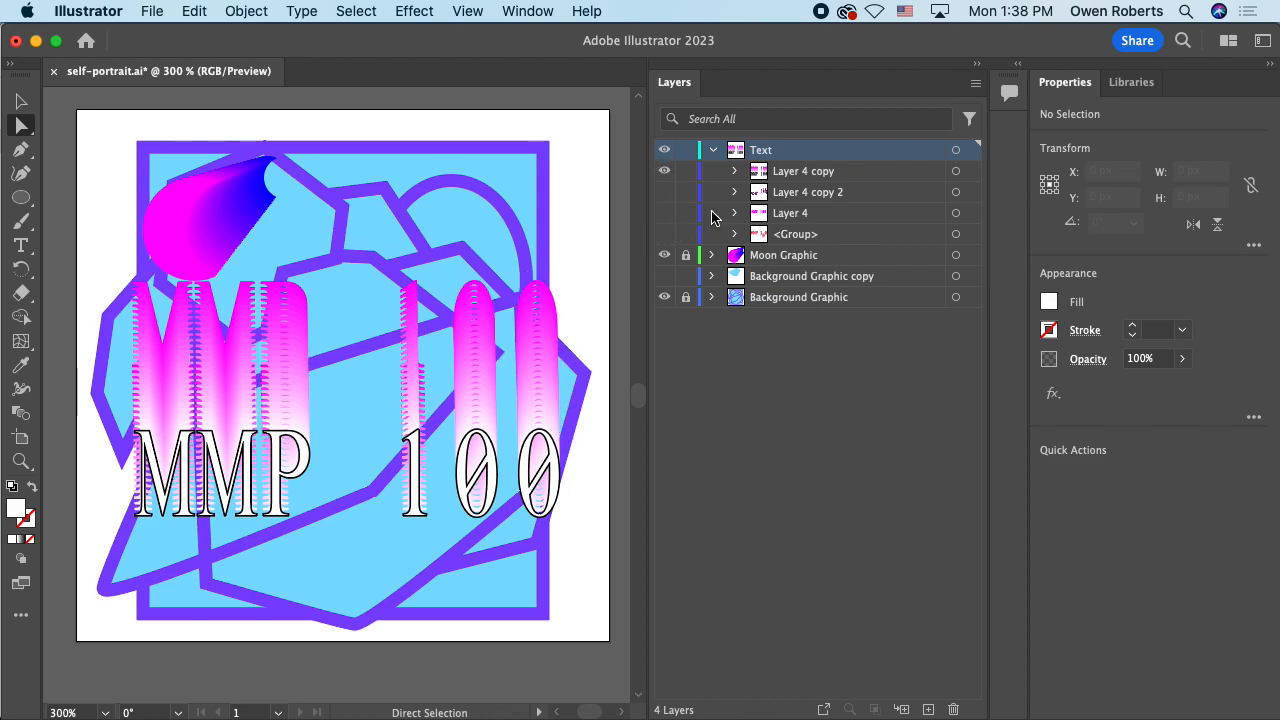